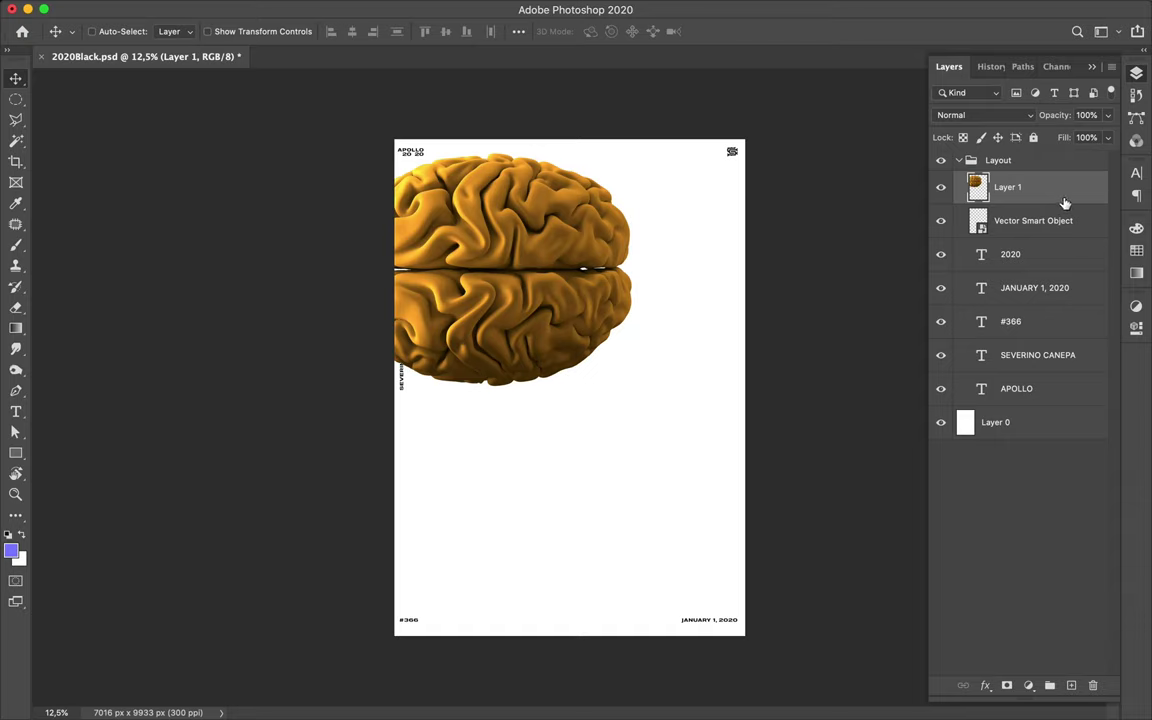
- Move the brain layer just above the background and change the date label to AUGUST 14, 2020
left_click_drag(1064, 198, 1066, 407)
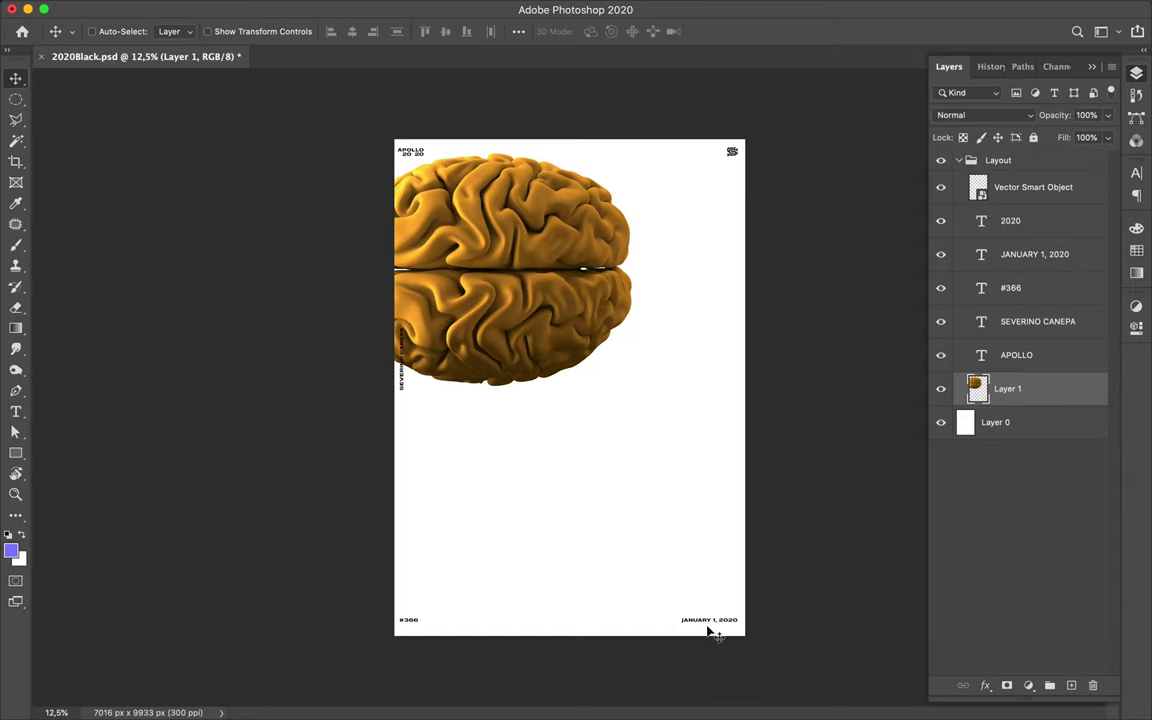
key("t")
left_click(694, 618)
double_click(694, 618)
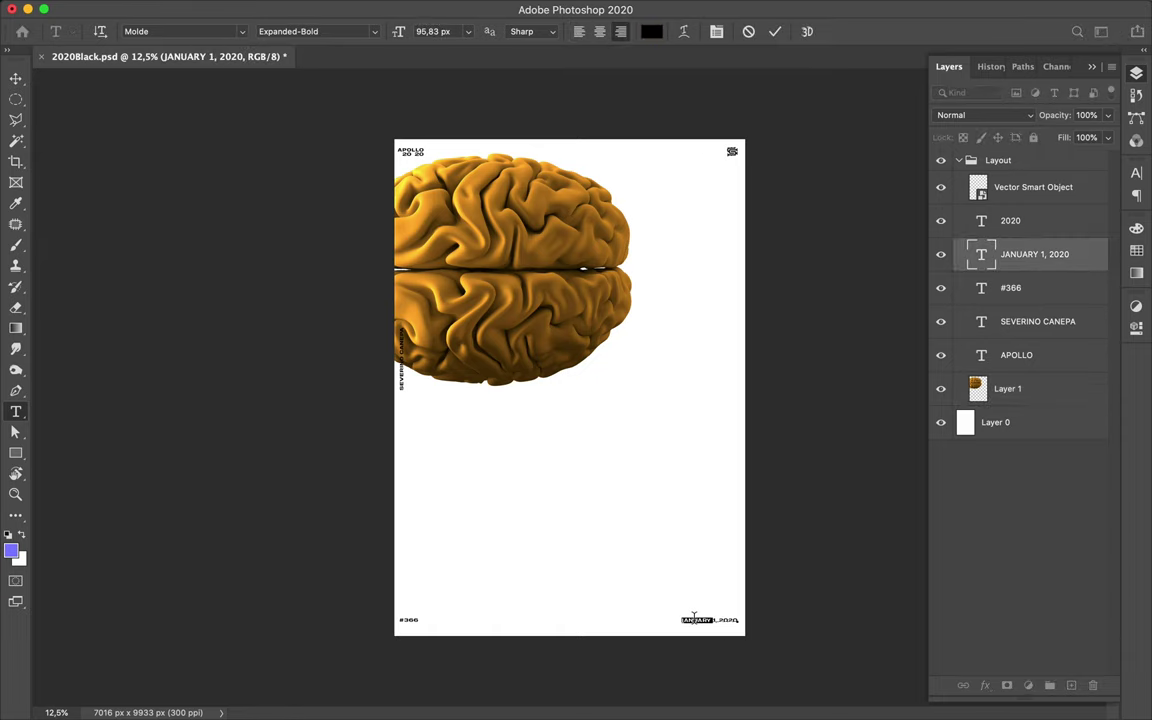
key("BackSpace")
type("4")
scroll(462, 597, "up", 3)
scroll(462, 597, "down", 5)
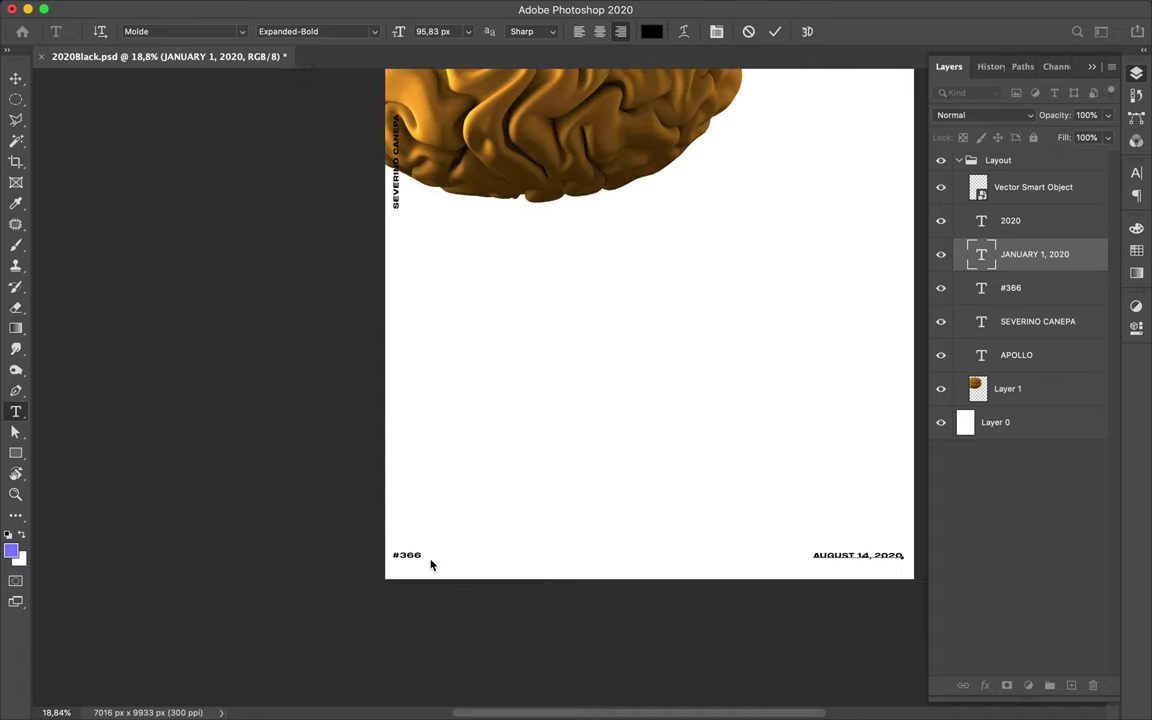
type("t")
key("BackSpace")
- Change the #366 label to #592
left_click(407, 556)
double_click(406, 555)
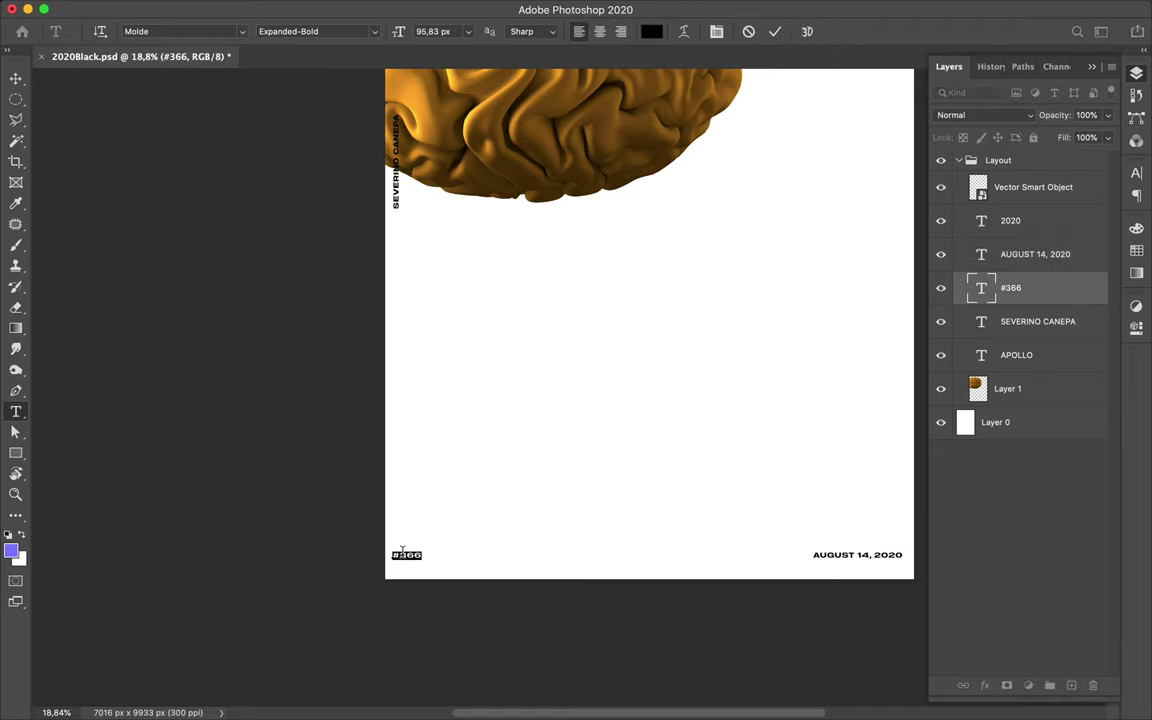
left_click(396, 552)
left_click_drag(399, 552, 528, 560)
type("592")
left_click(531, 569)
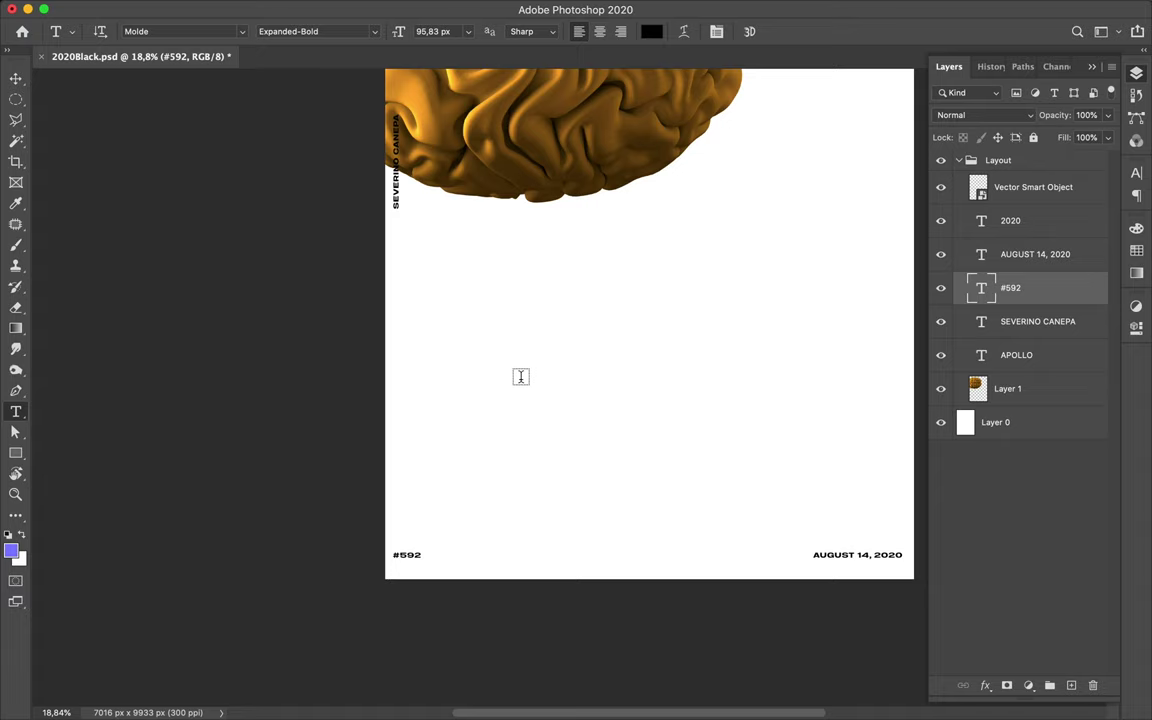
scroll(522, 380, "up", 3)
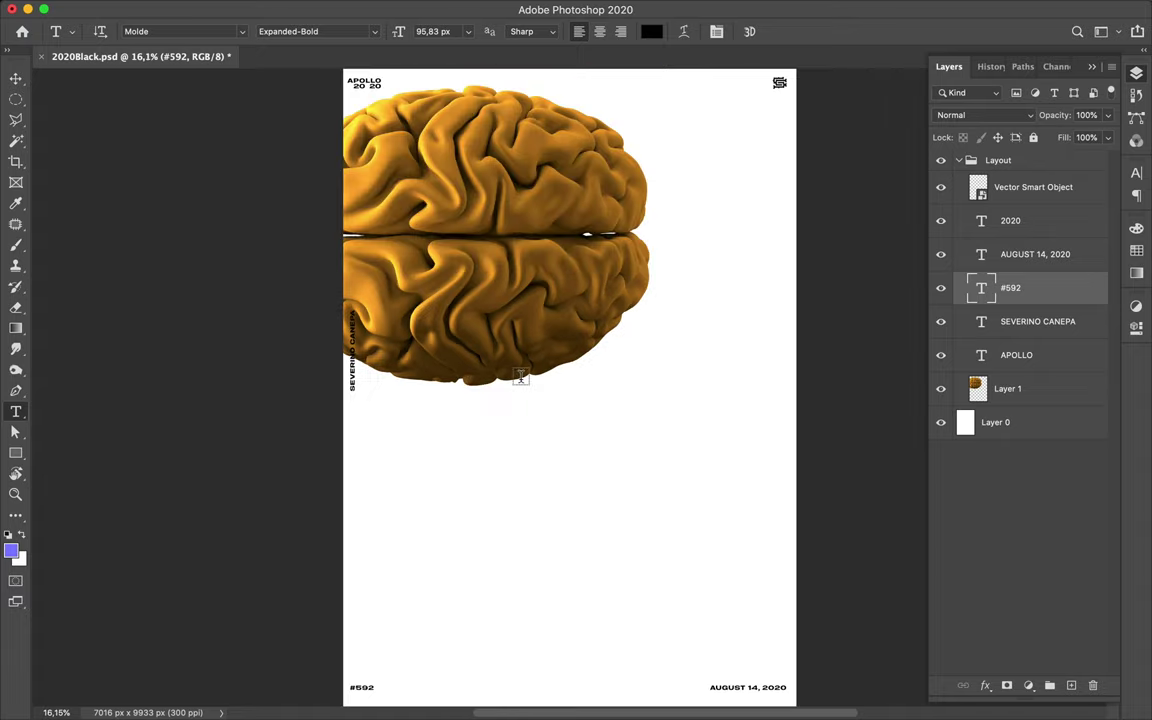
- Centre the brain on the poster and rotate it -90° to a top view
key("v")
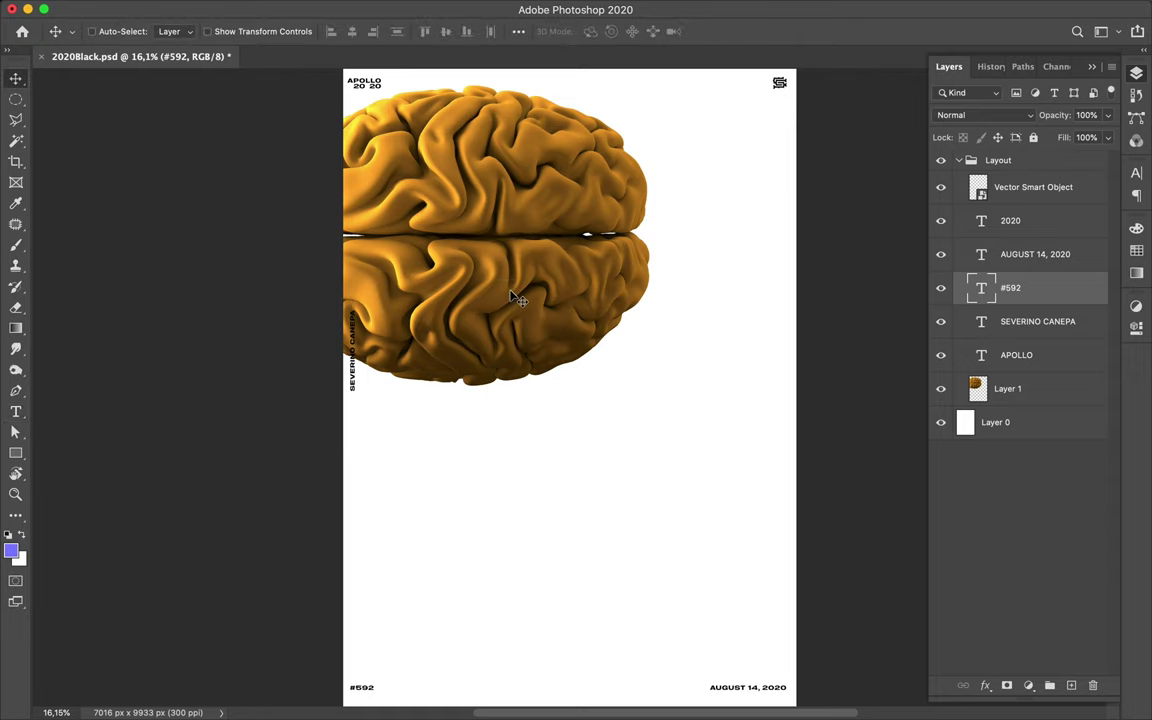
left_click(510, 297, "ctrl")
left_click_drag(510, 297, 585, 412)
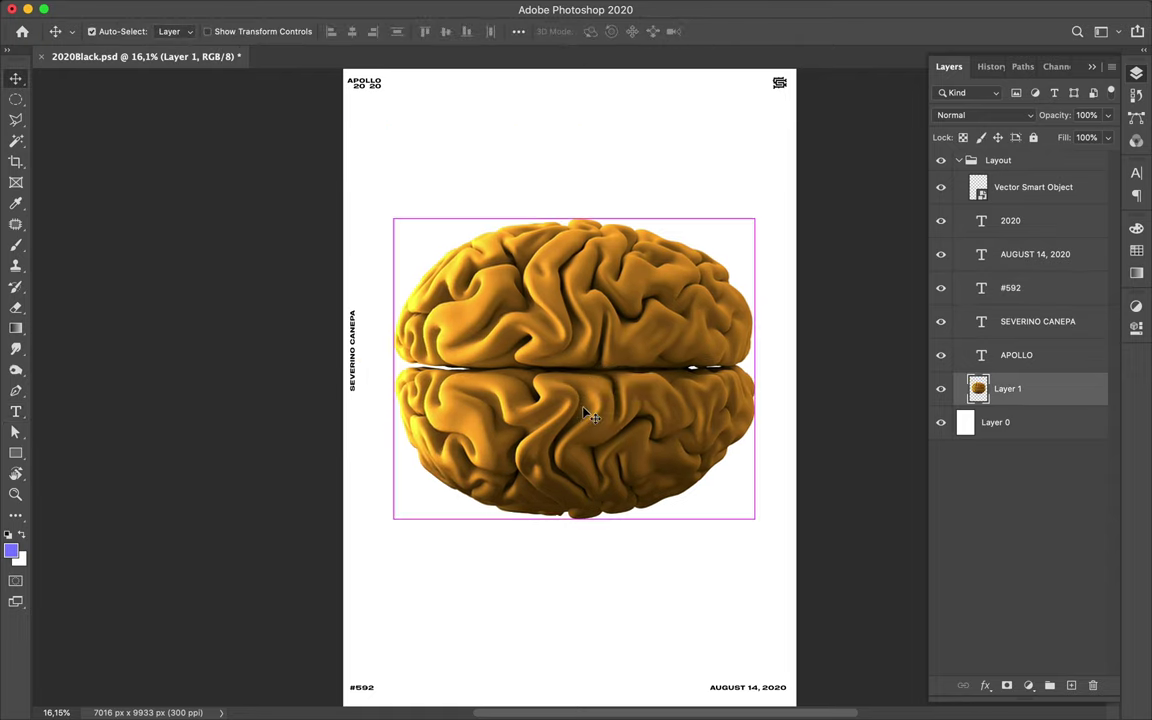
key("ctrl+t")
left_click_drag(757, 206, 428, 177)
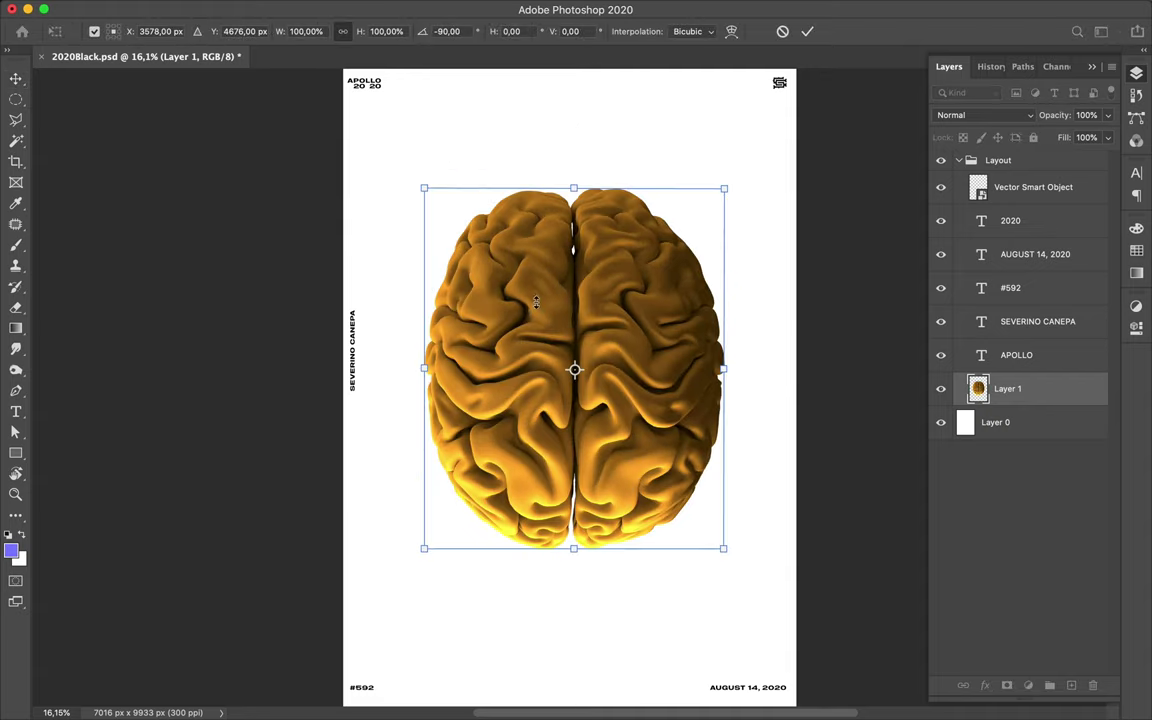
key("Return")
left_click_drag(610, 320, 605, 328)
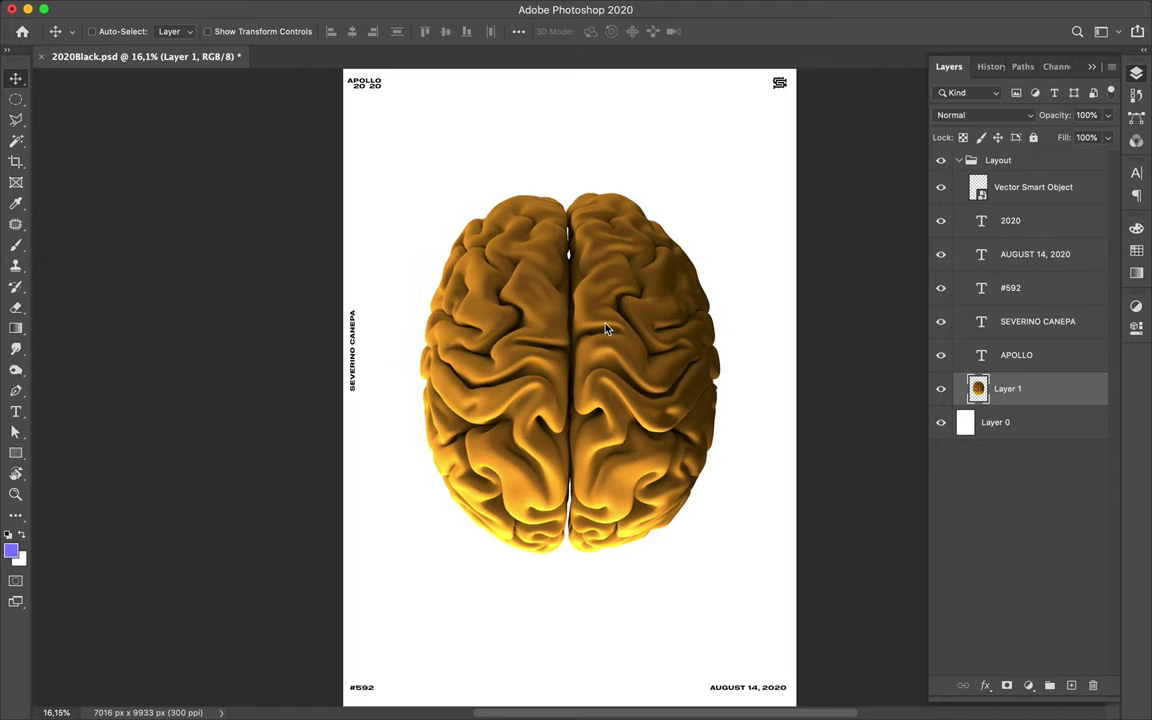
- Delete the 2020 label and retitle APOLLO as APOLLO 2020
left_click(374, 88, "ctrl")
key("Delete")
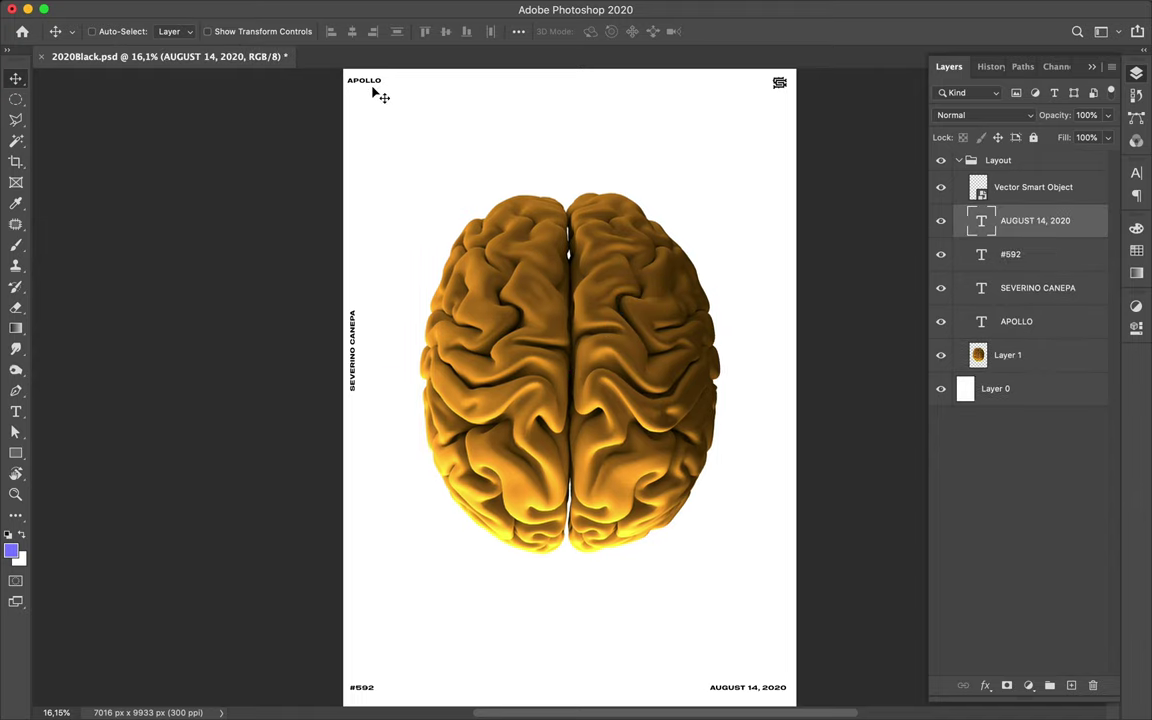
double_click(374, 88)
type("2020")
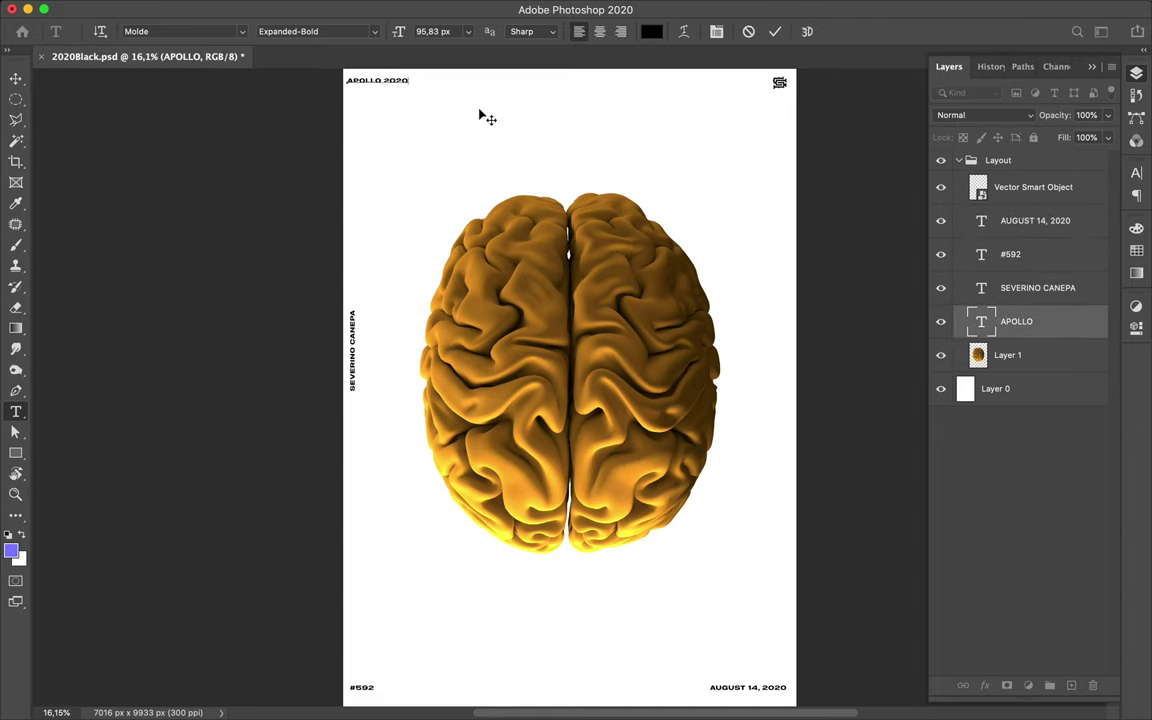
key("Escape")
key("v")
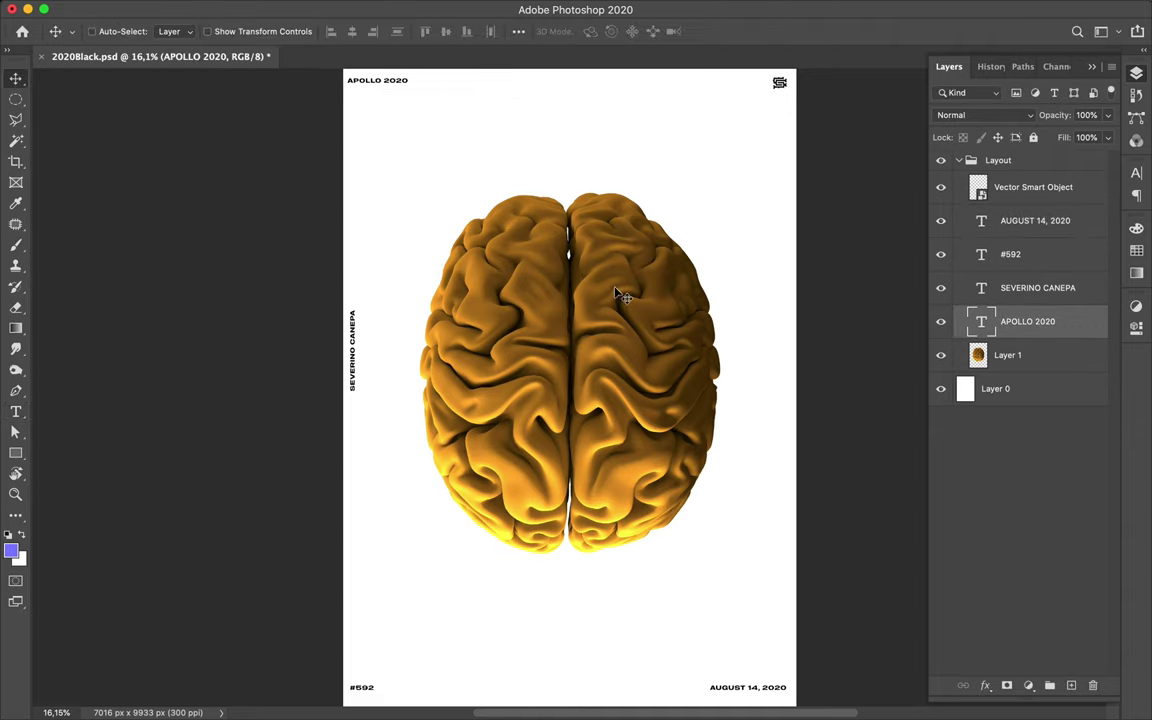
left_click(618, 293, "super")
- Duplicate the brain layer as Layer 1 copy and select the copy
mouse_move(1008, 362)
left_mouse_down()
mouse_move(1008, 376)
mouse_move(1012, 339)
left_mouse_up()
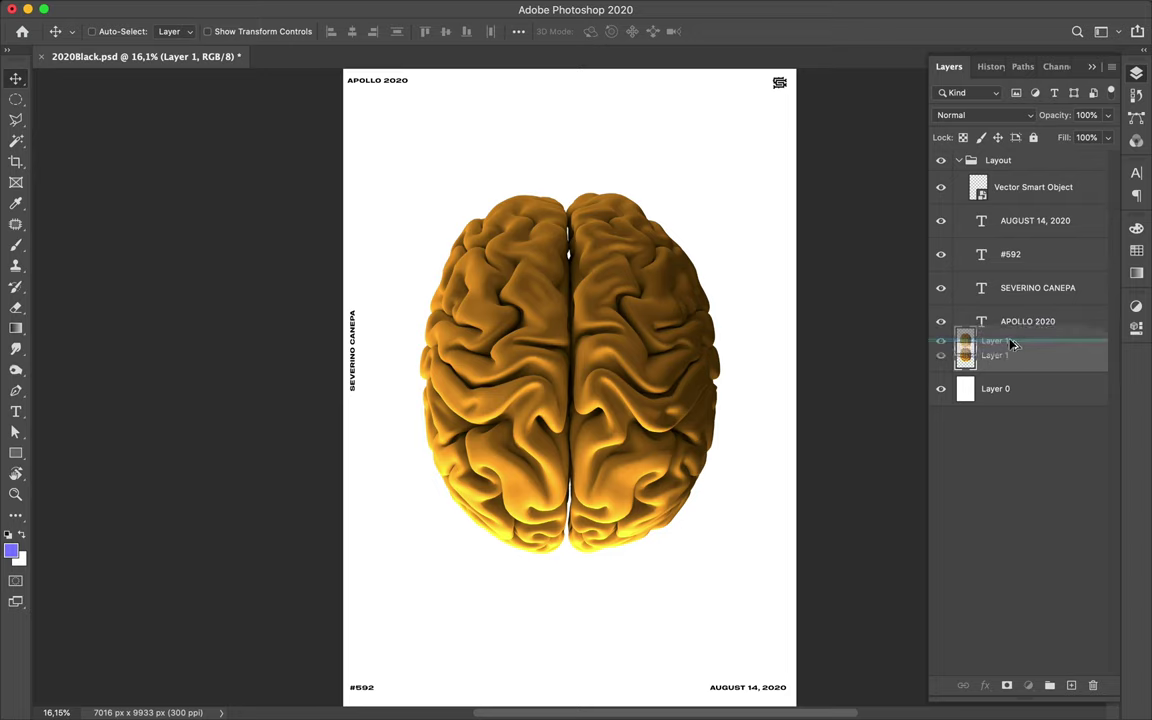
left_click_drag(1012, 339, 1005, 375)
left_click(1006, 390)
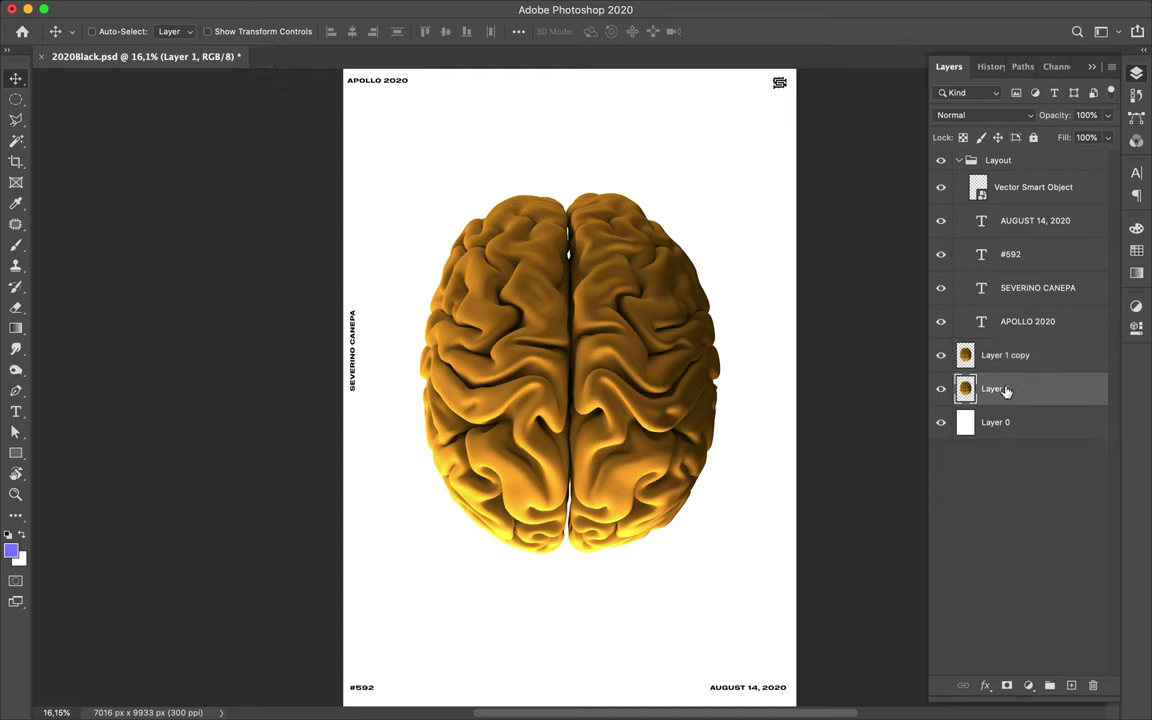
left_click(1008, 364)
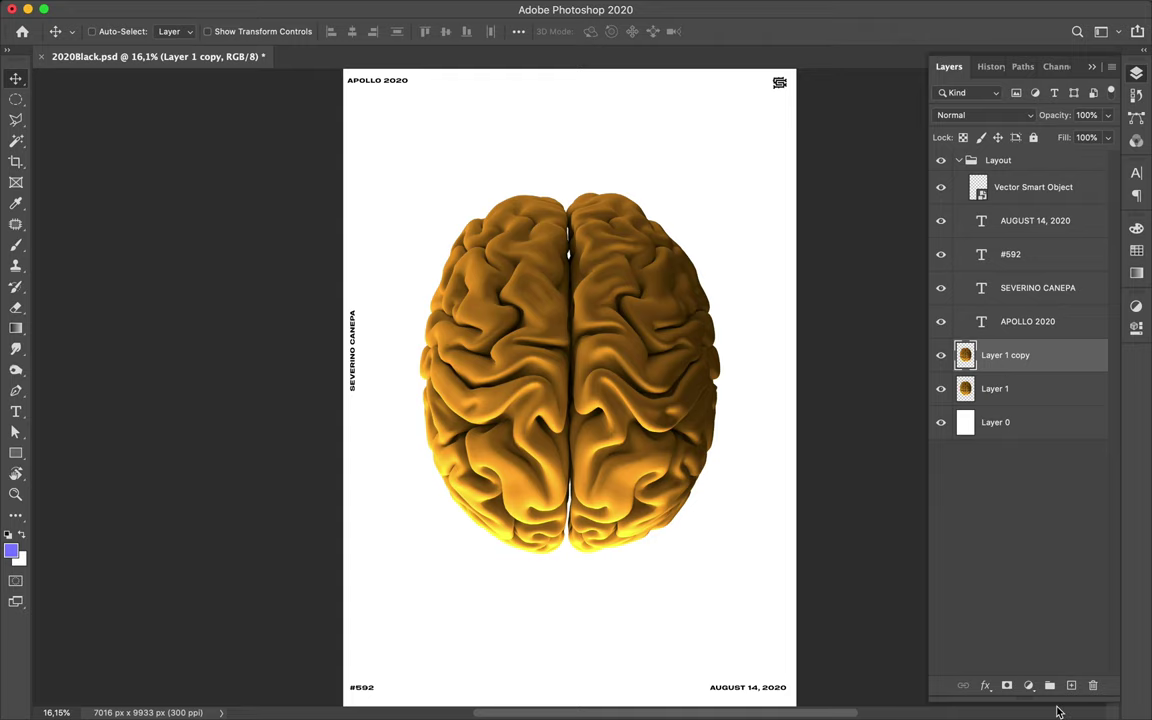
- Add a Levels adjustment (13 / 1,83 / 153) and merge it into Layer 1 copy
left_click(1028, 686)
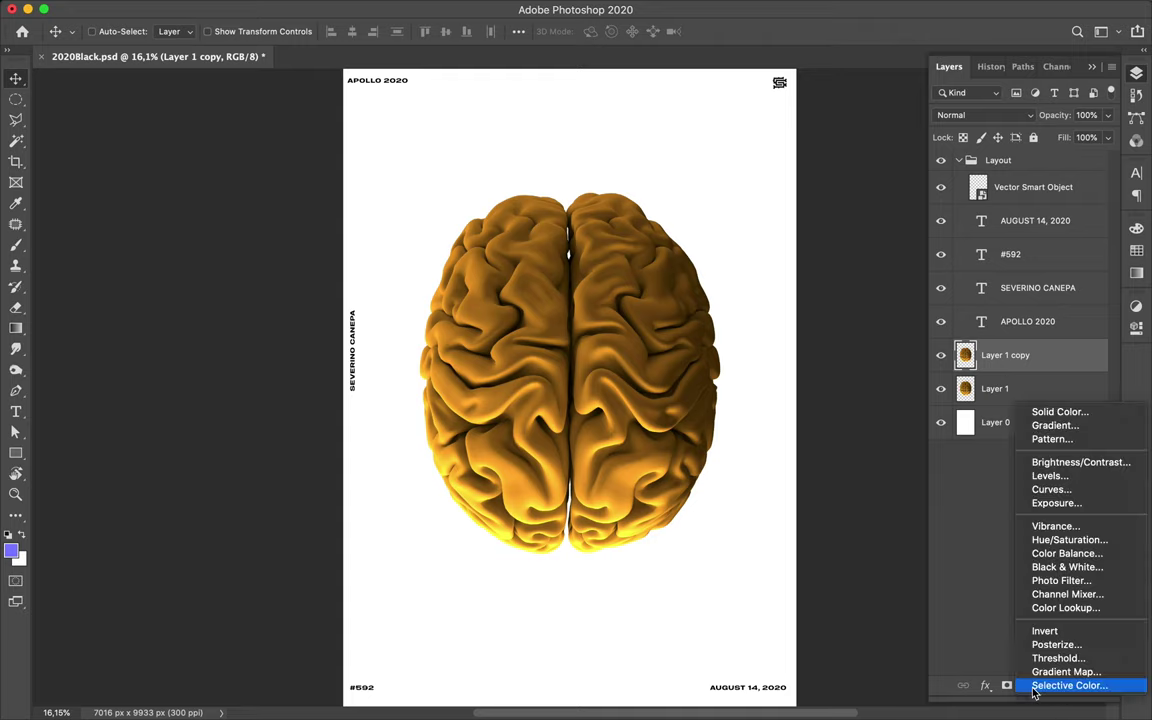
left_click(1052, 476)
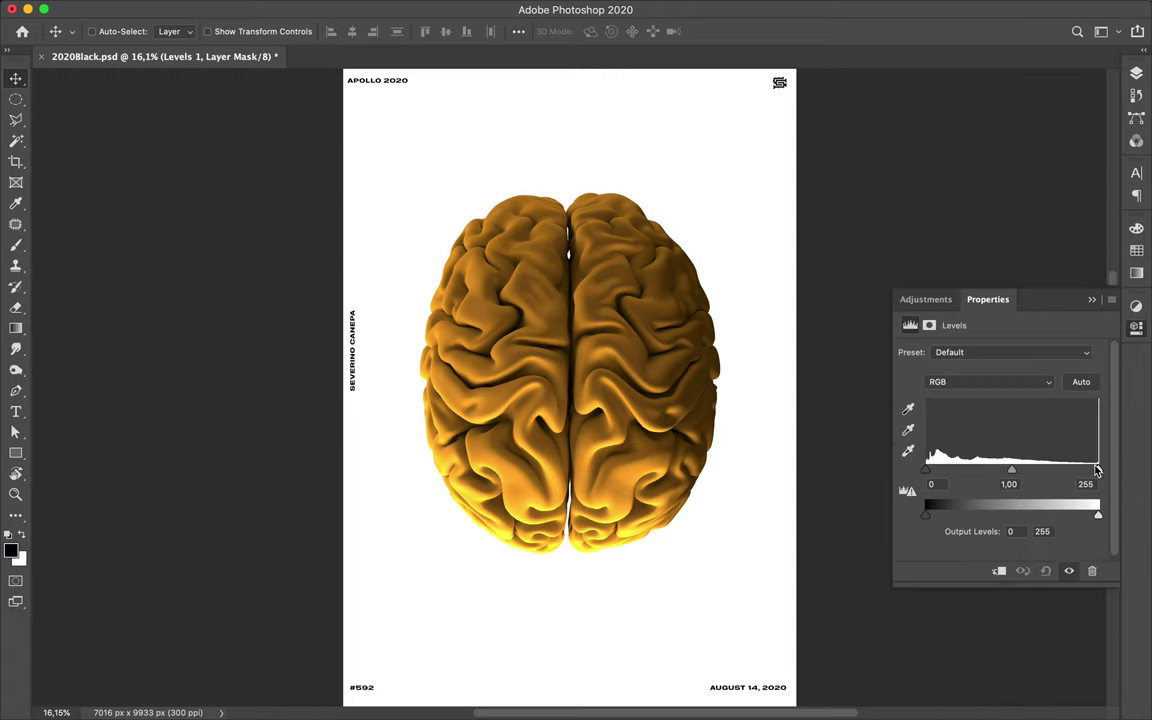
left_click_drag(1098, 469, 935, 476)
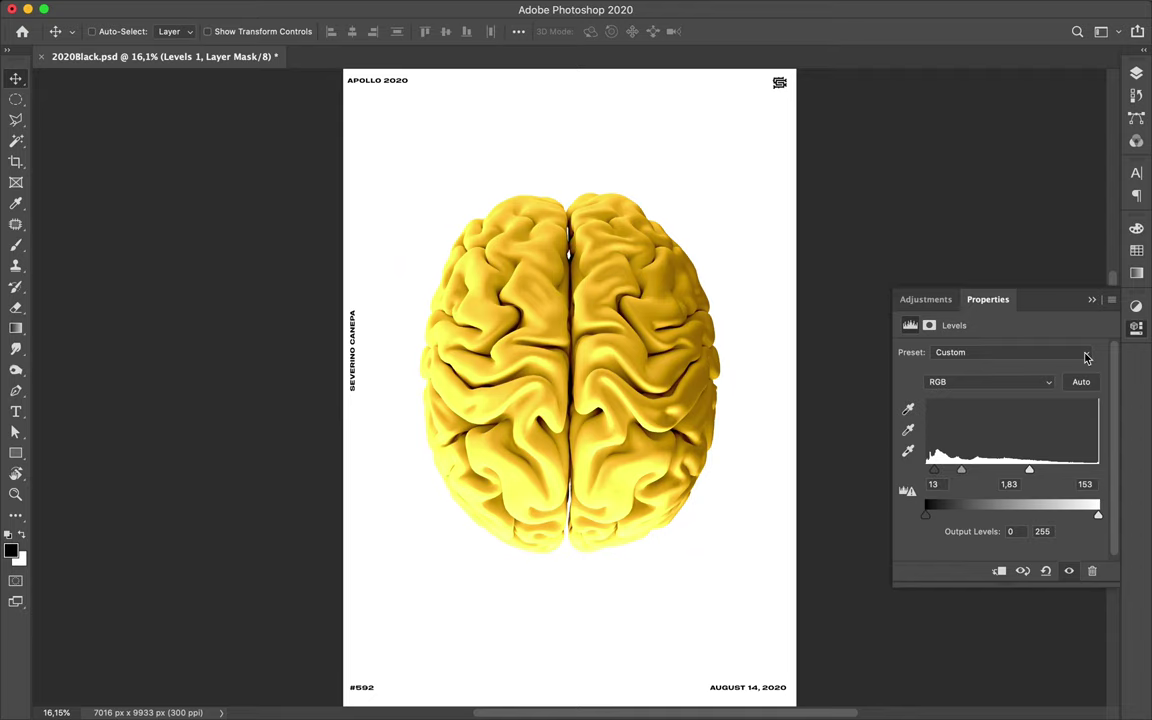
left_click(1137, 74)
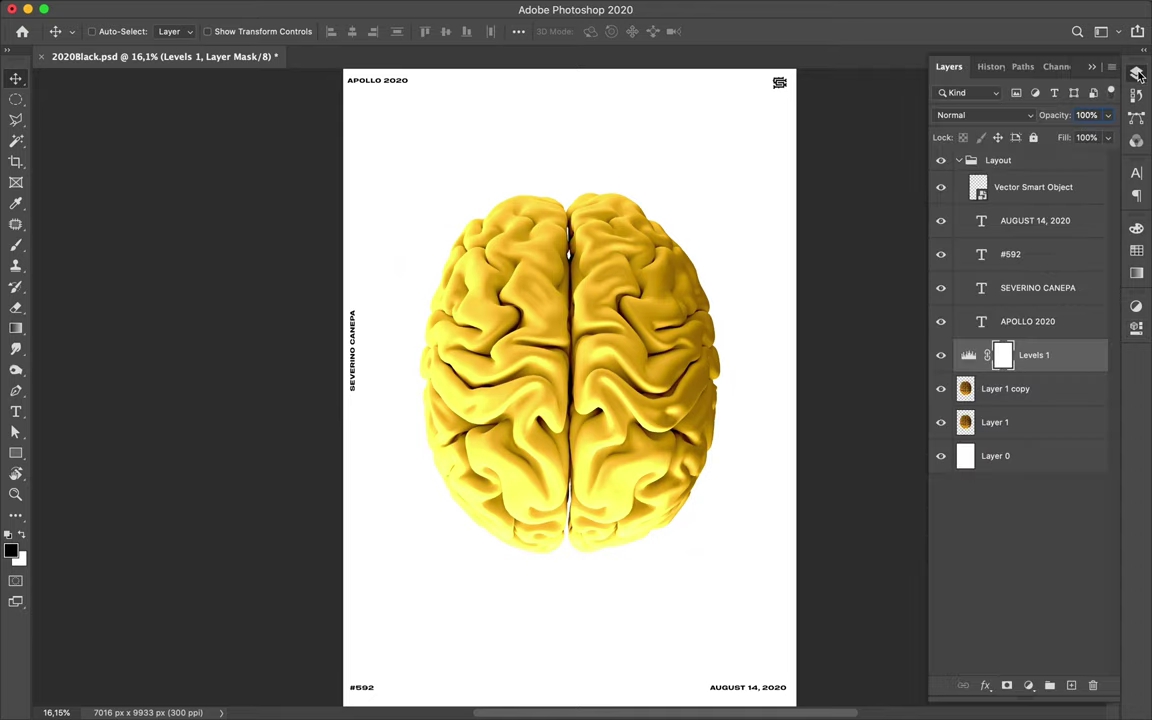
left_click(1062, 388, "shift")
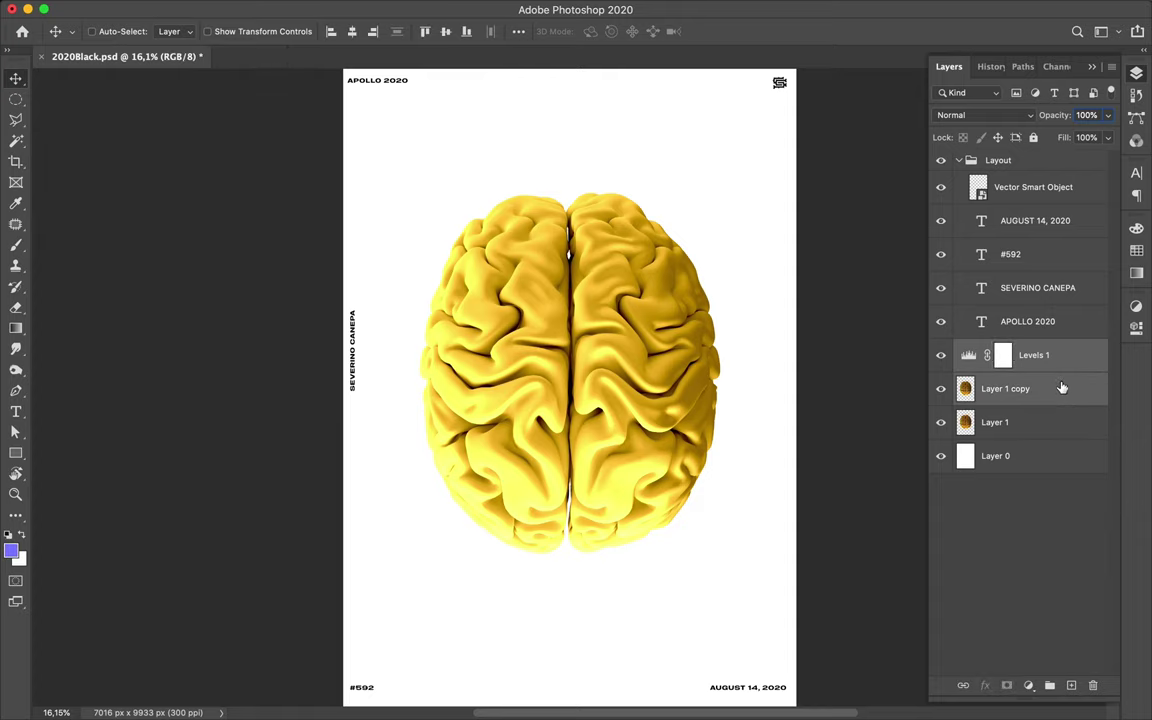
key("ctrl+e")
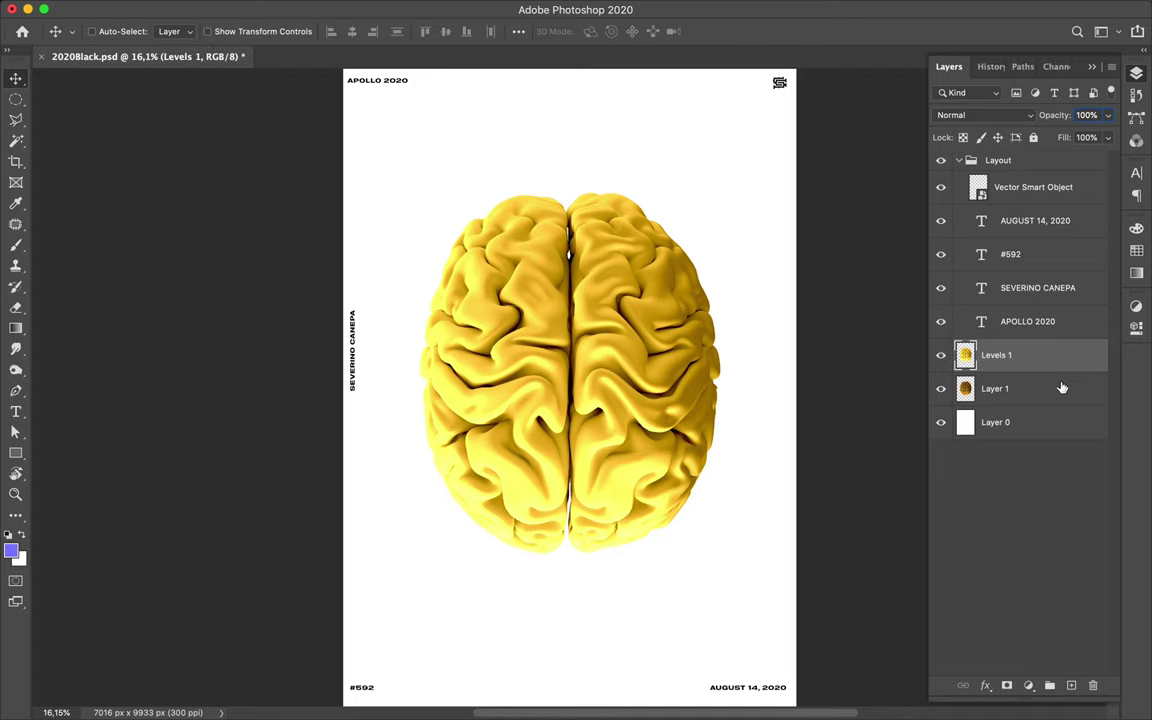
- Duplicate the yellow brain layer and apply a 138,3-pixel High Pass filter to it
left_click_drag(1020, 368, 1018, 345)
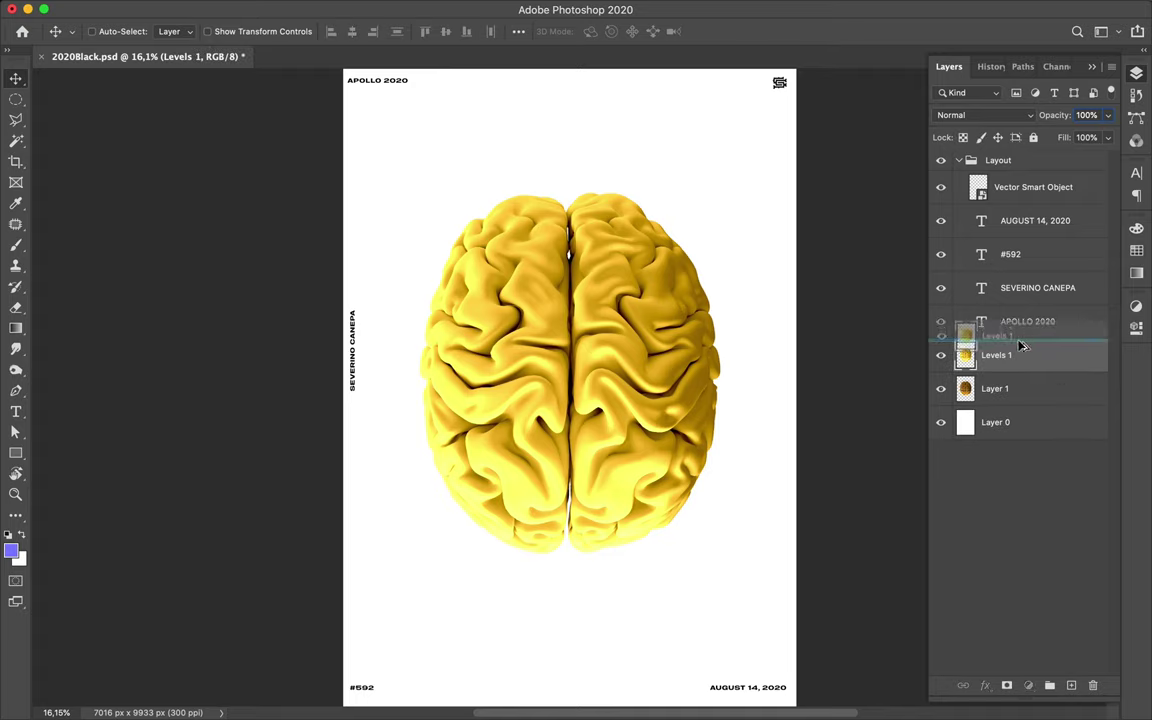
left_click(374, 8)
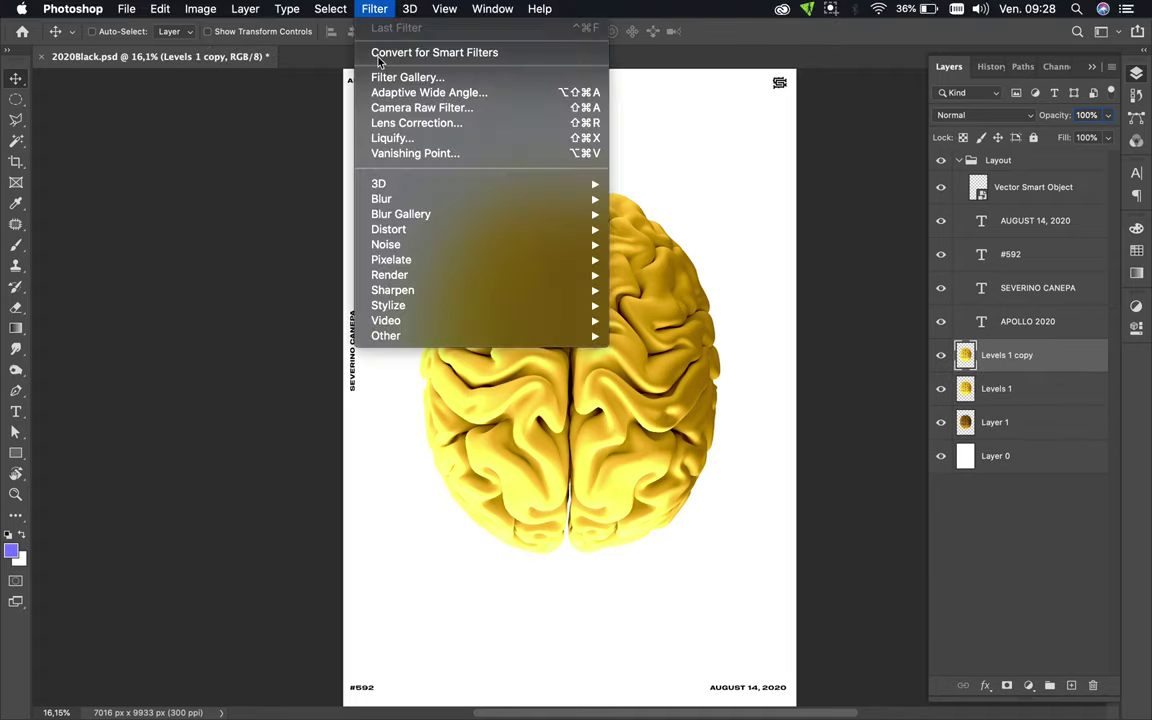
mouse_move(386, 336)
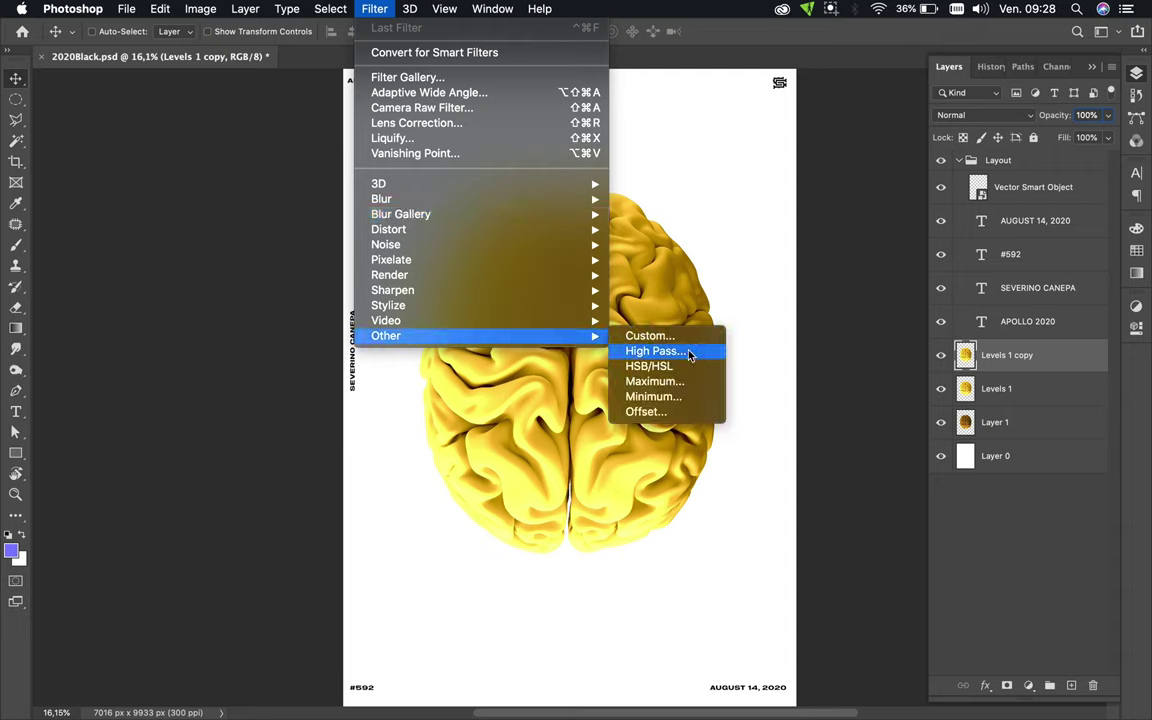
left_click(688, 354)
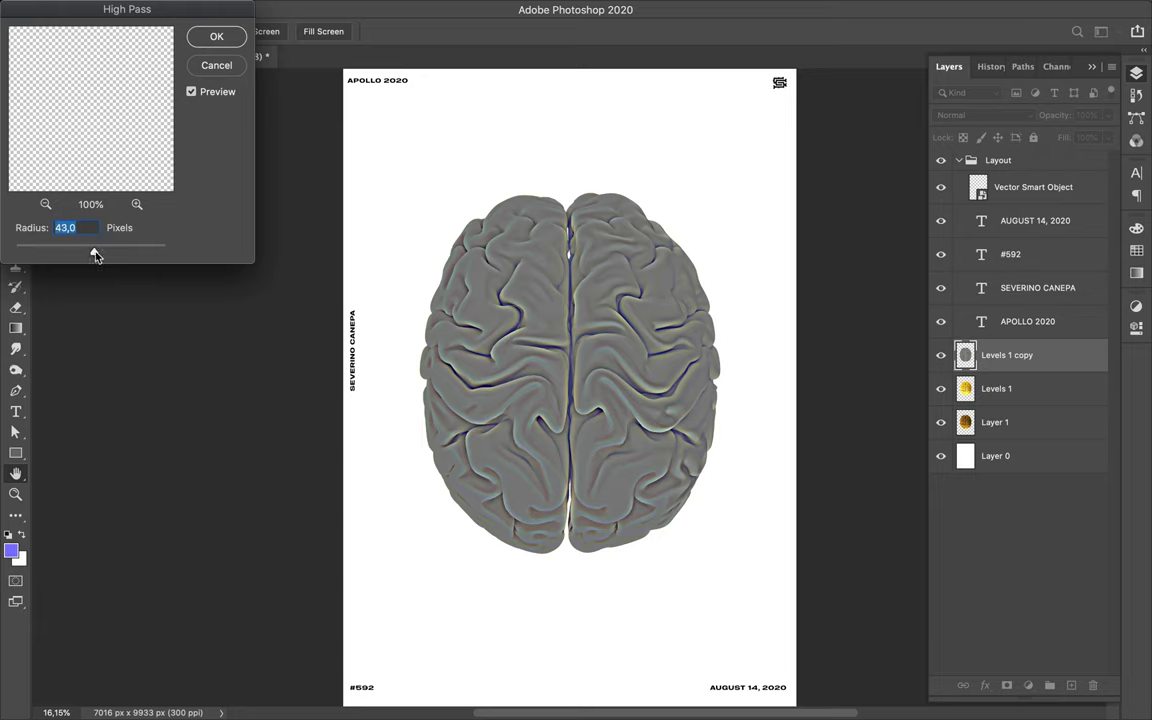
left_click_drag(96, 256, 123, 257)
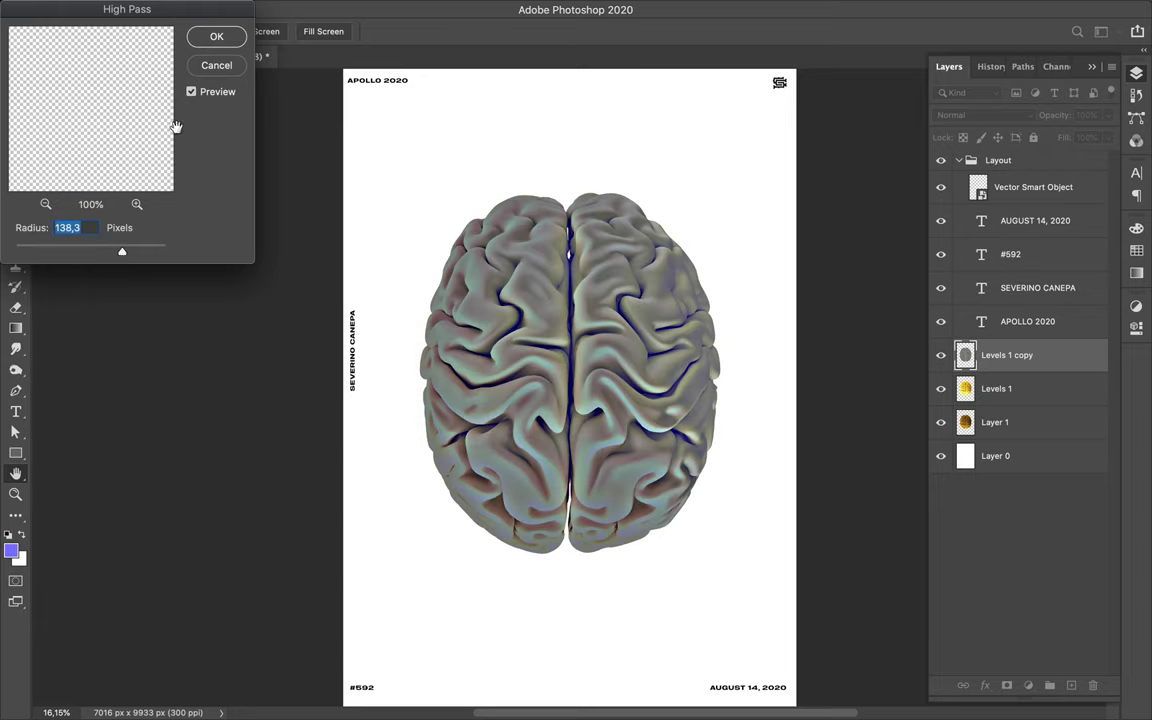
left_click(214, 37)
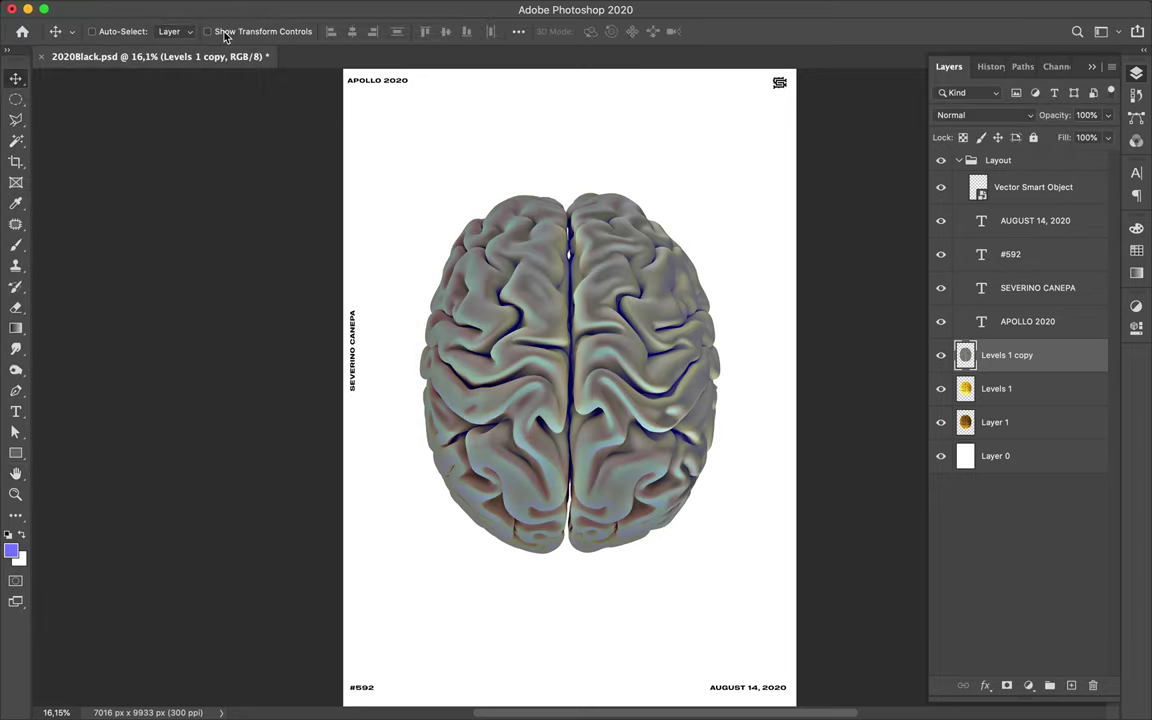
- Set that layer's blend mode to Hue and duplicate it
left_click(975, 115)
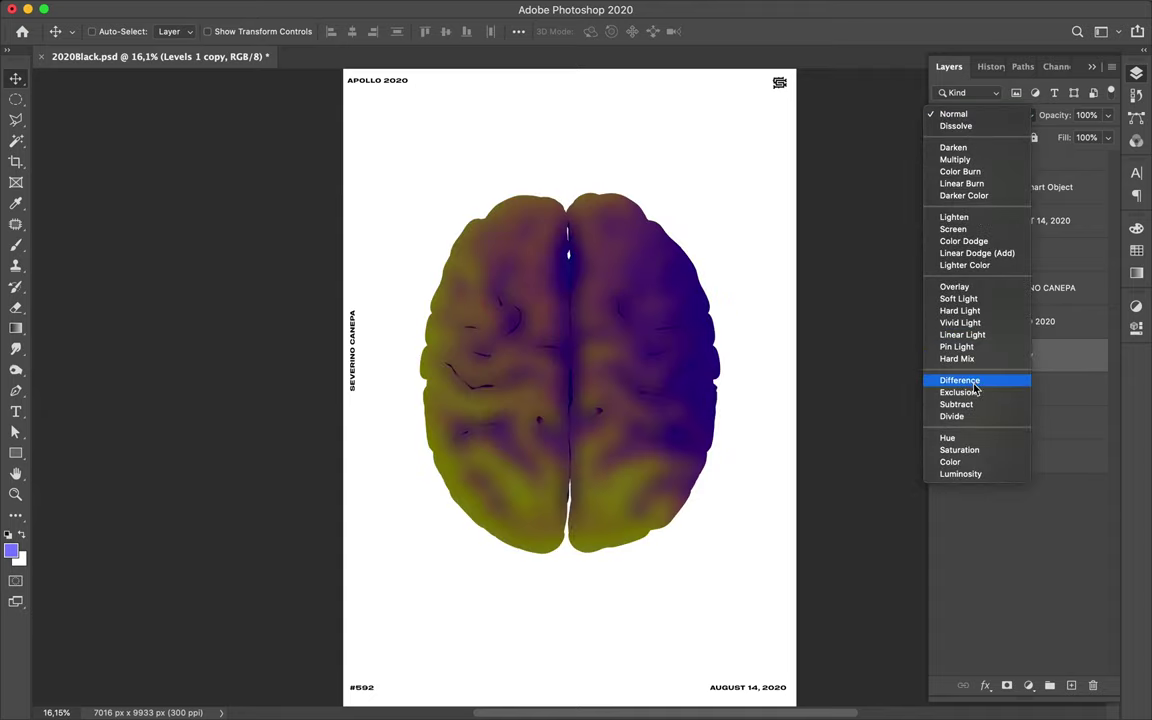
left_click(973, 438)
mouse_move(1010, 355)
left_mouse_down()
mouse_move(1035, 353)
mouse_move(1000, 352)
left_mouse_up()
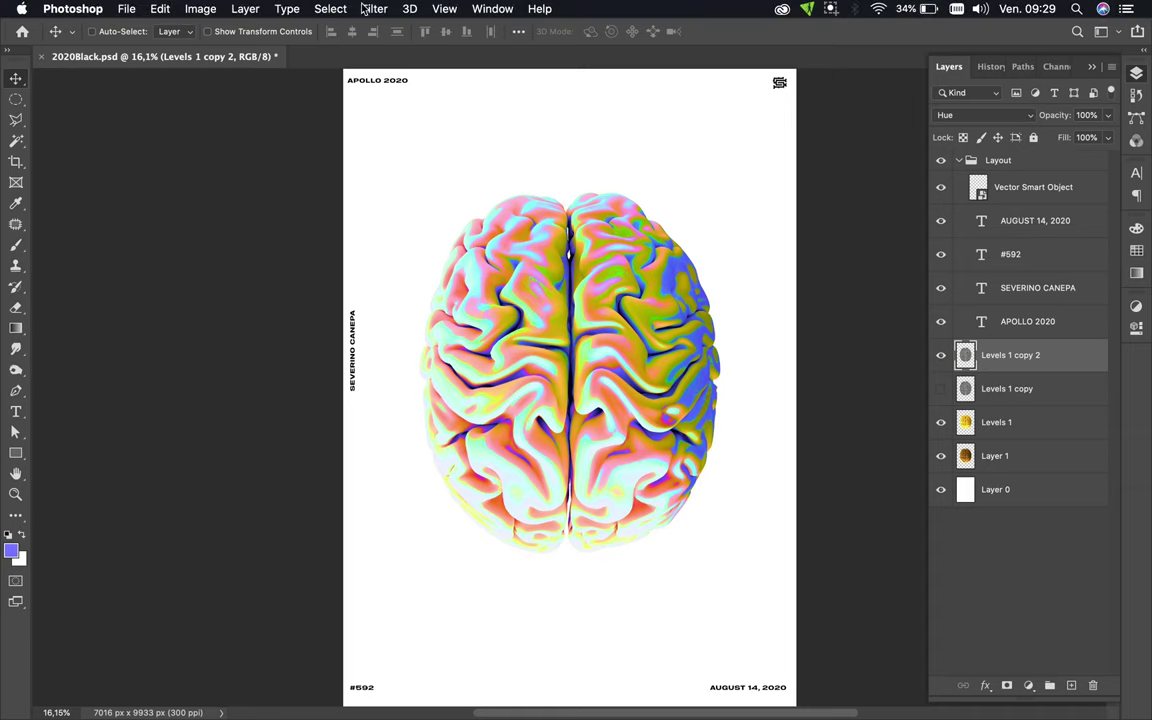
- Apply a 120.7-pixel Gaussian blur to Levels 1 copy 2, briefly comparing against Levels 1 copy
left_click(366, 10)
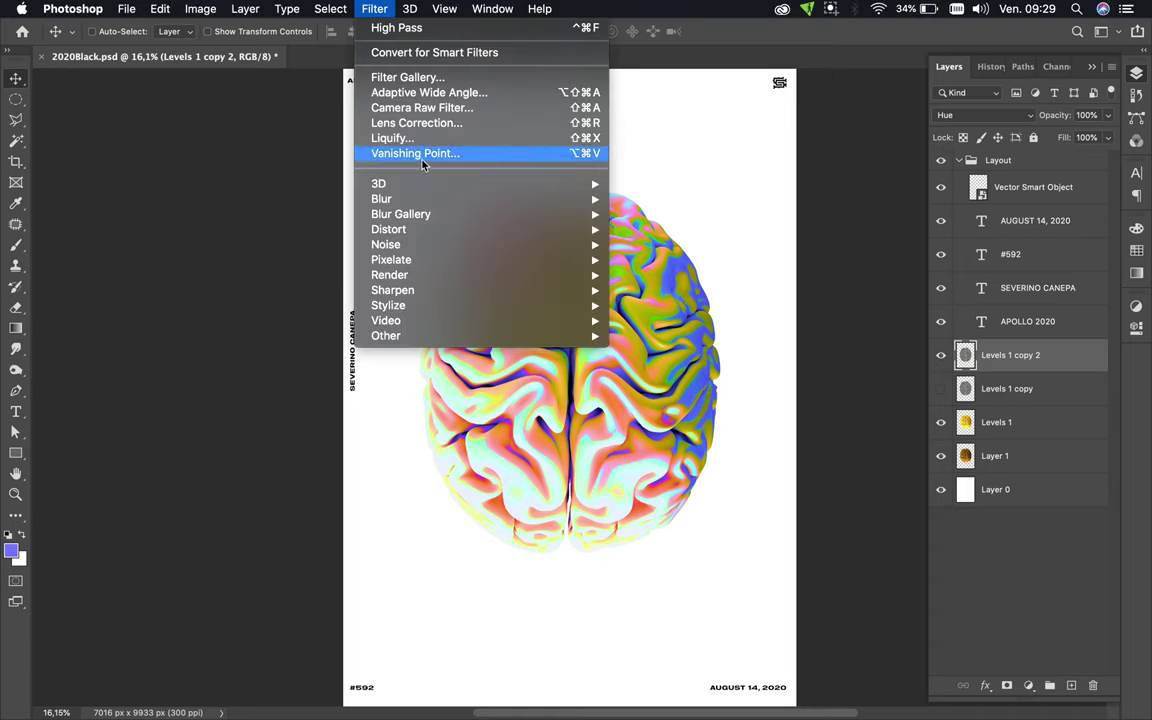
mouse_move(382, 199)
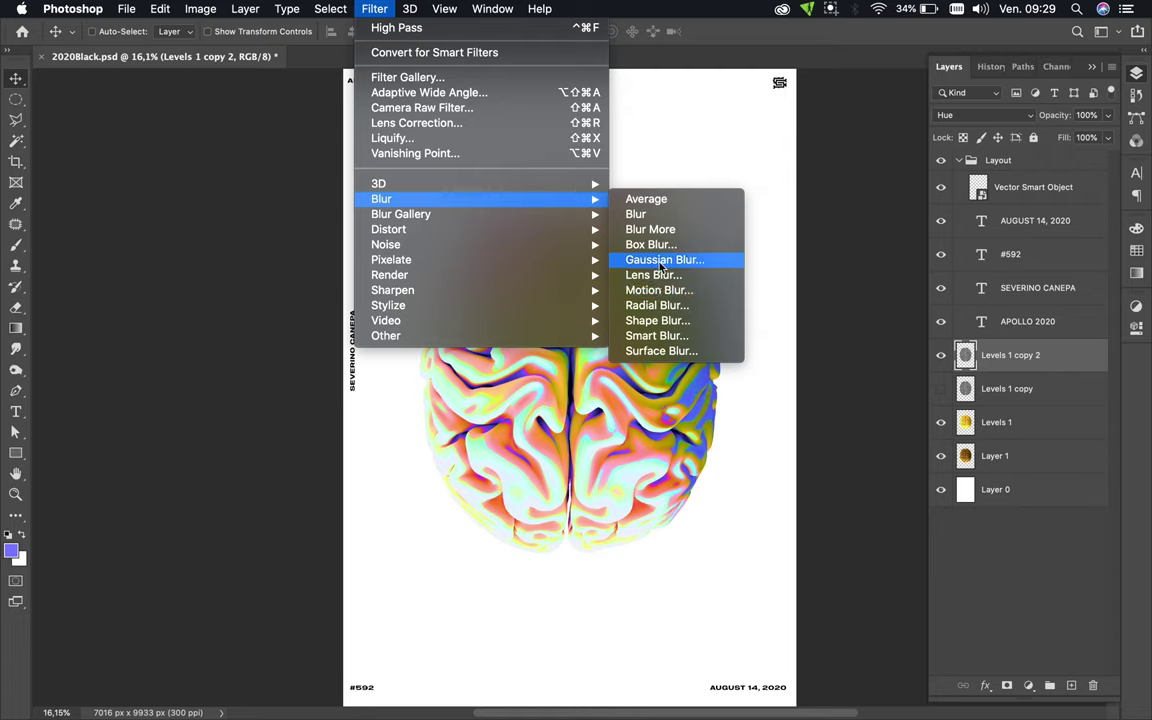
left_click(662, 261)
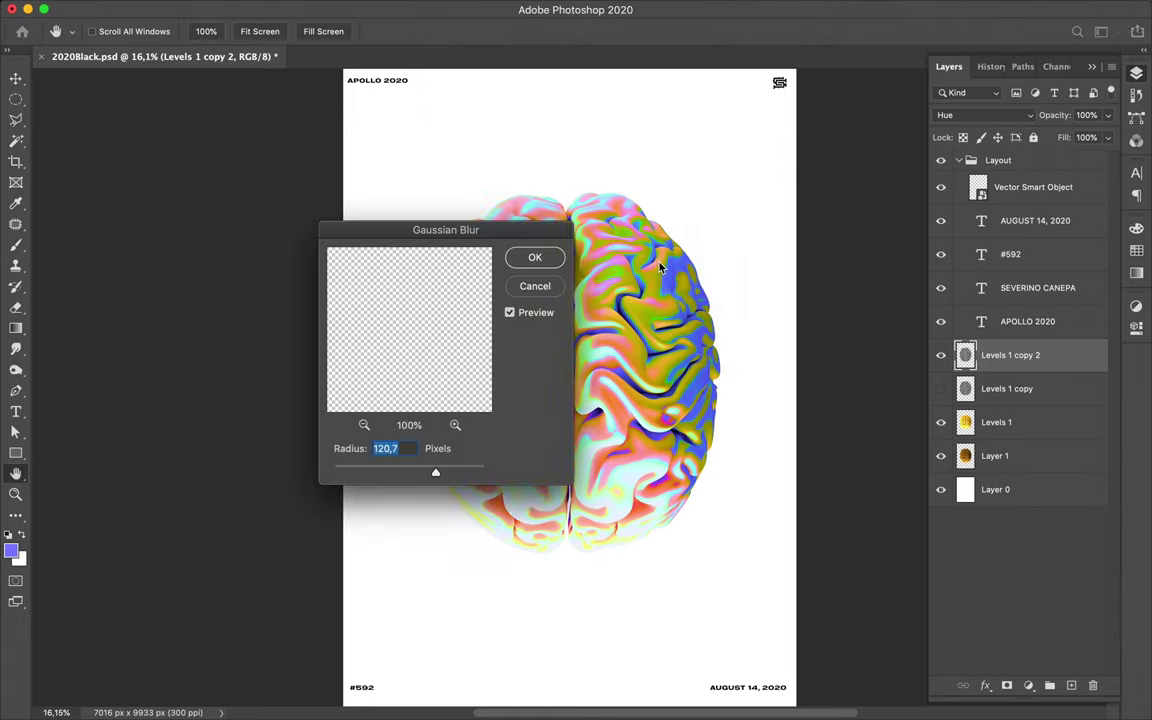
left_click(535, 257)
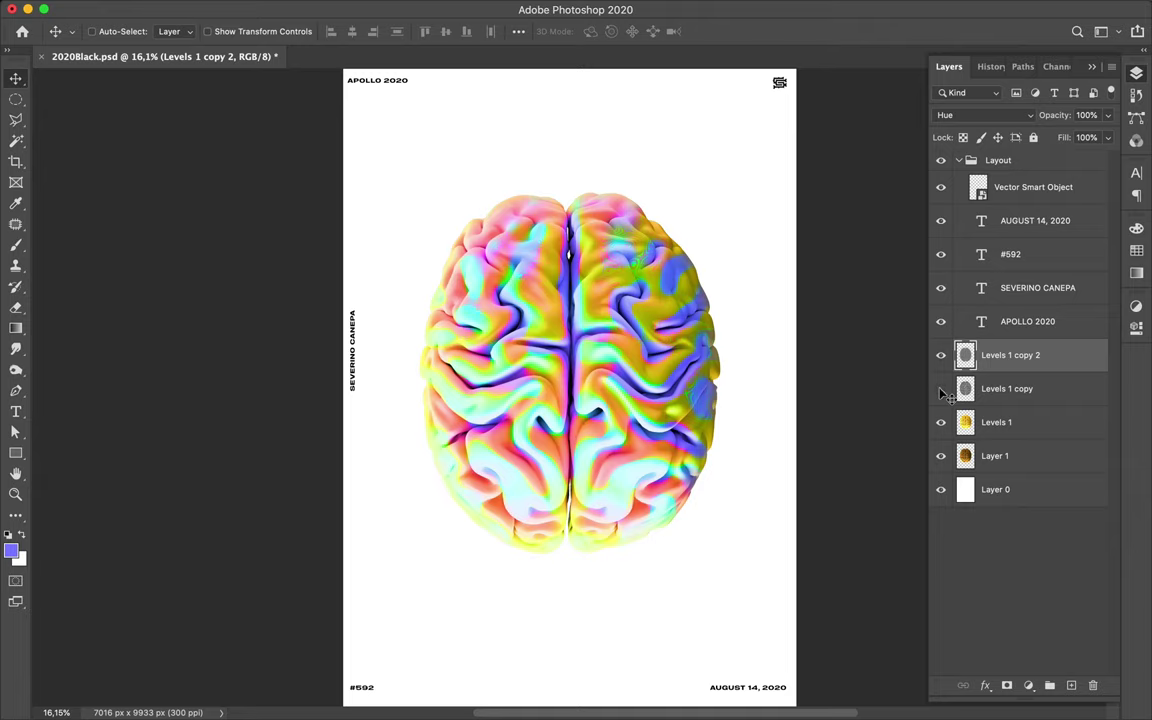
left_click(940, 389)
left_click(940, 390)
- Delete Layer 1, group the three Levels layers, and duplicate the group
left_click(1012, 456)
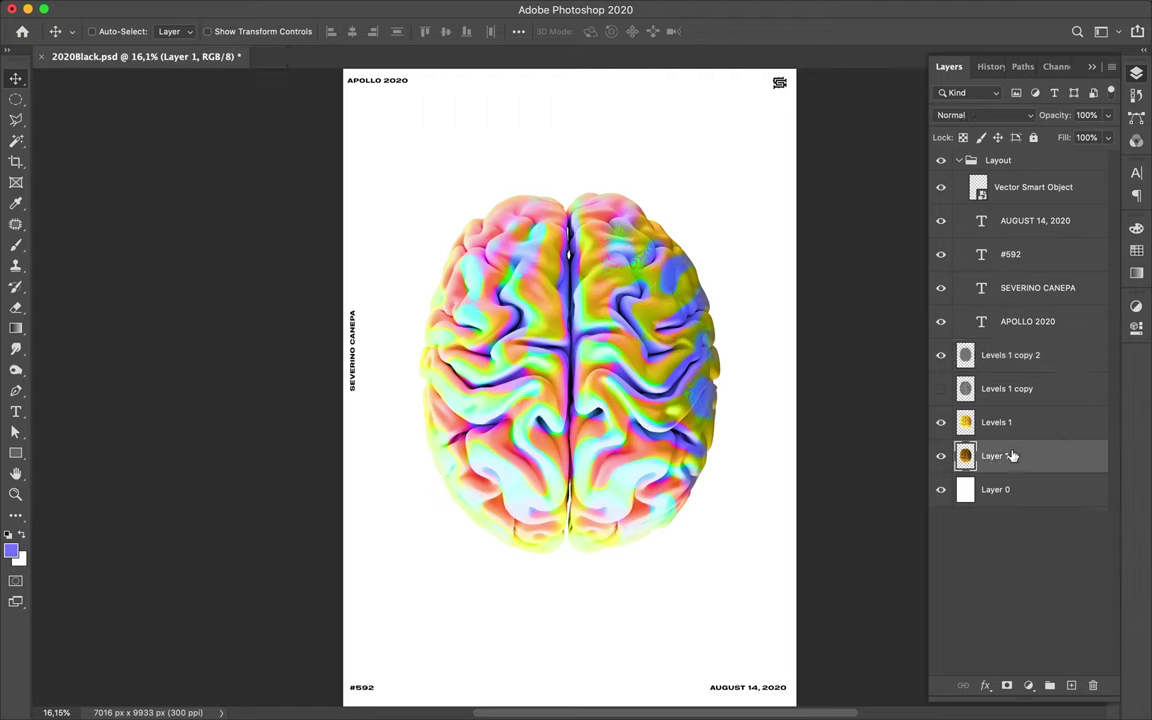
key("Delete")
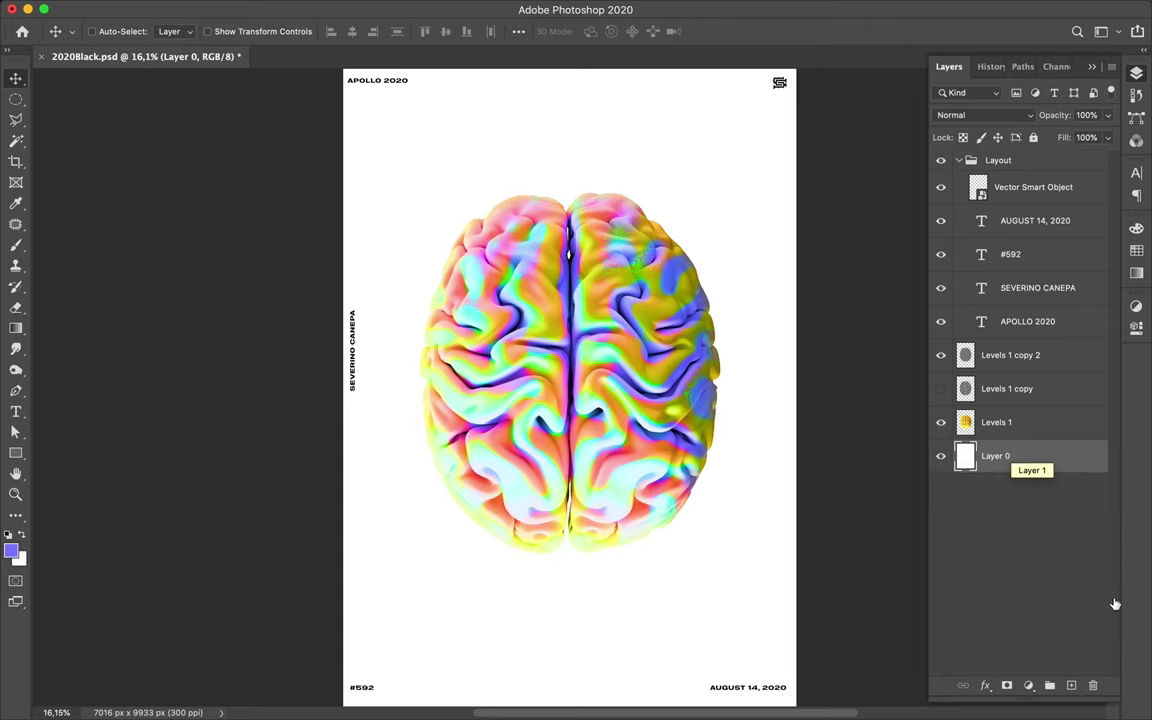
left_click(1008, 422)
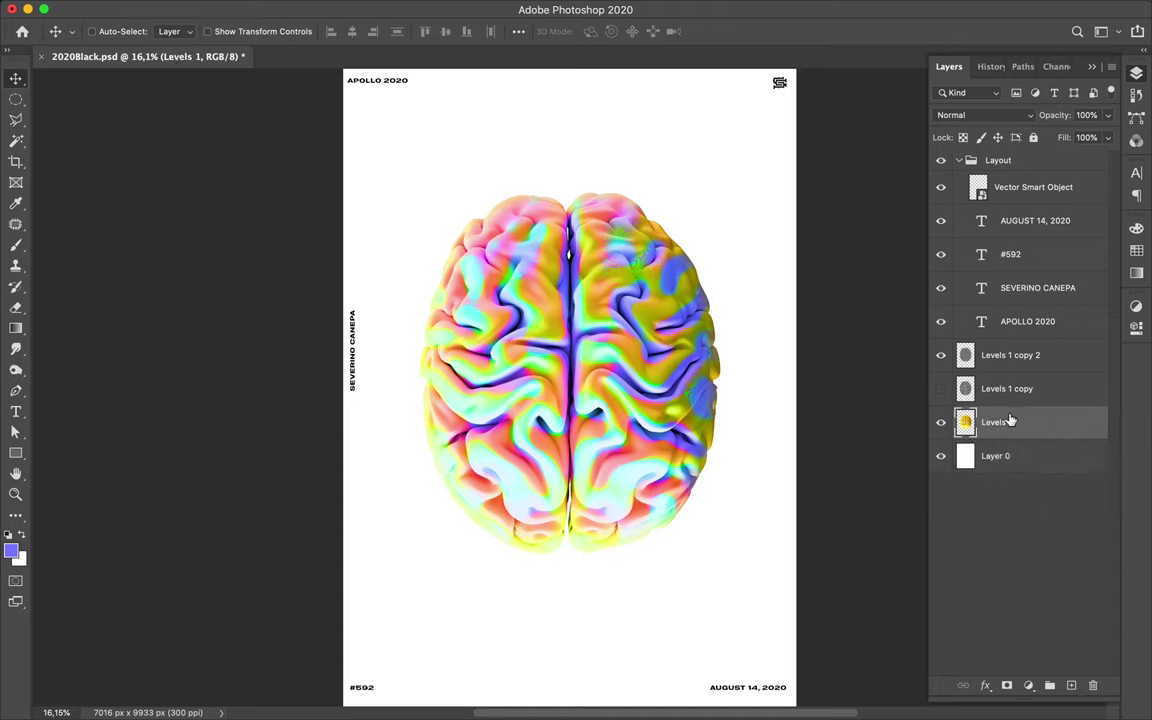
left_click(1005, 365, "shift")
key("ctrl+g")
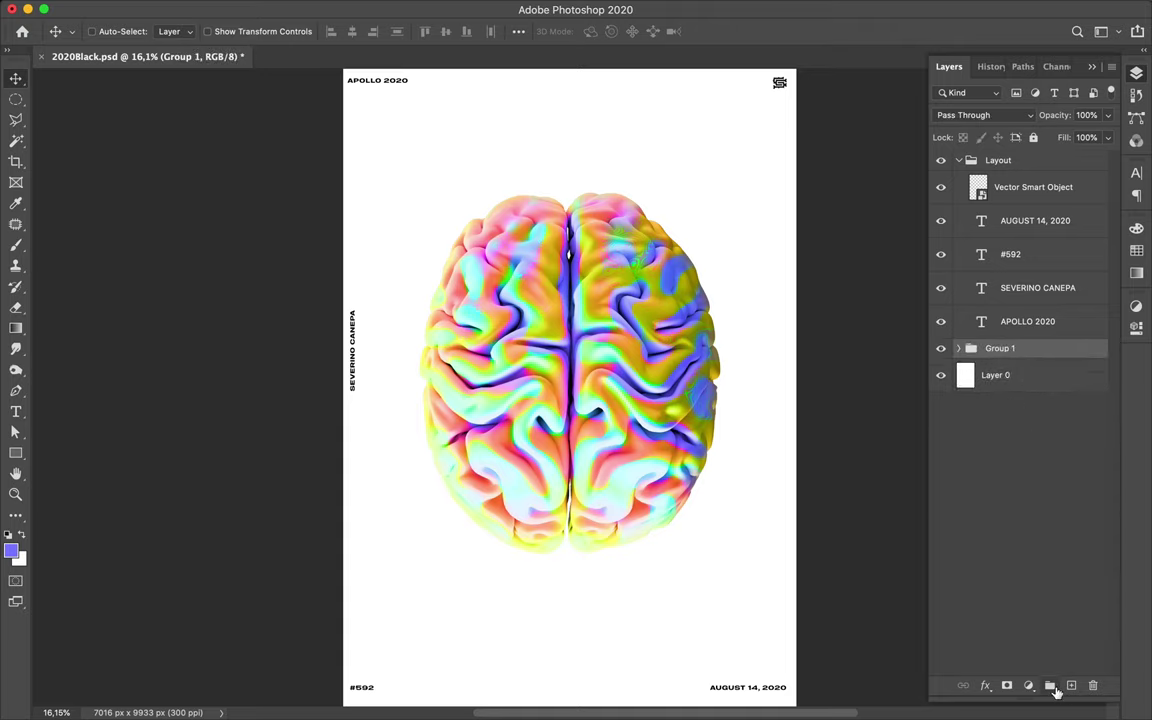
left_click_drag(1005, 349, 996, 360)
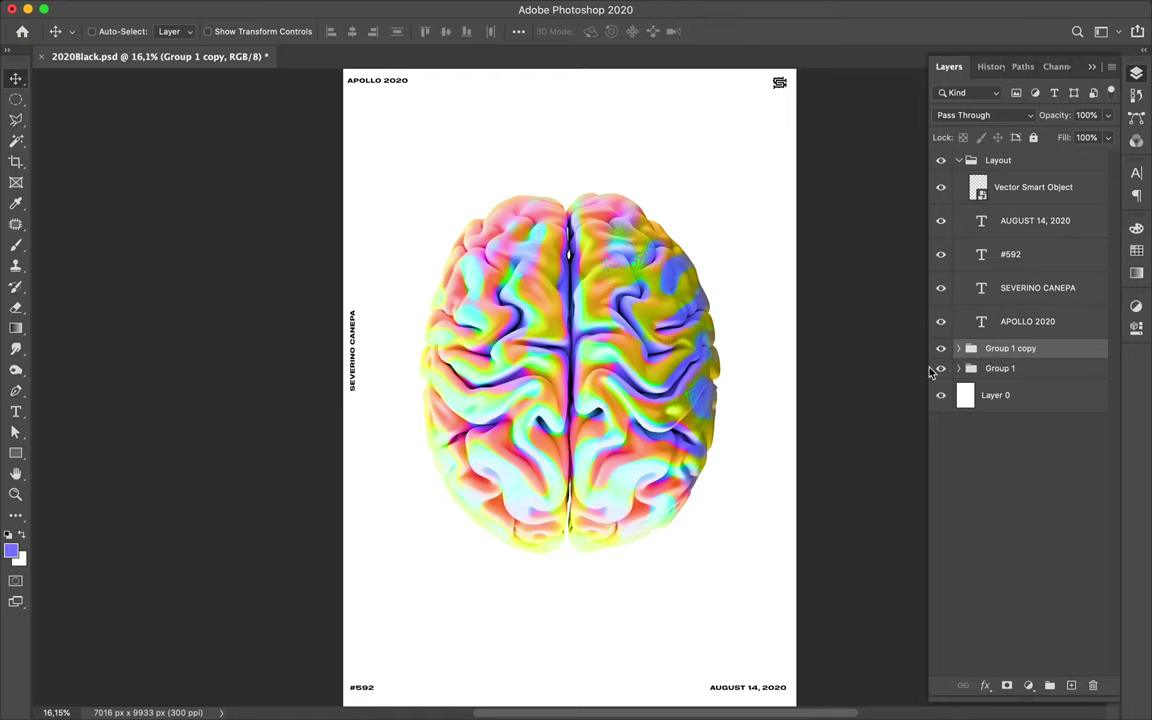
- Rename the groups BRAIN and Brain Copy
double_click(1000, 368)
type("BRAIN")
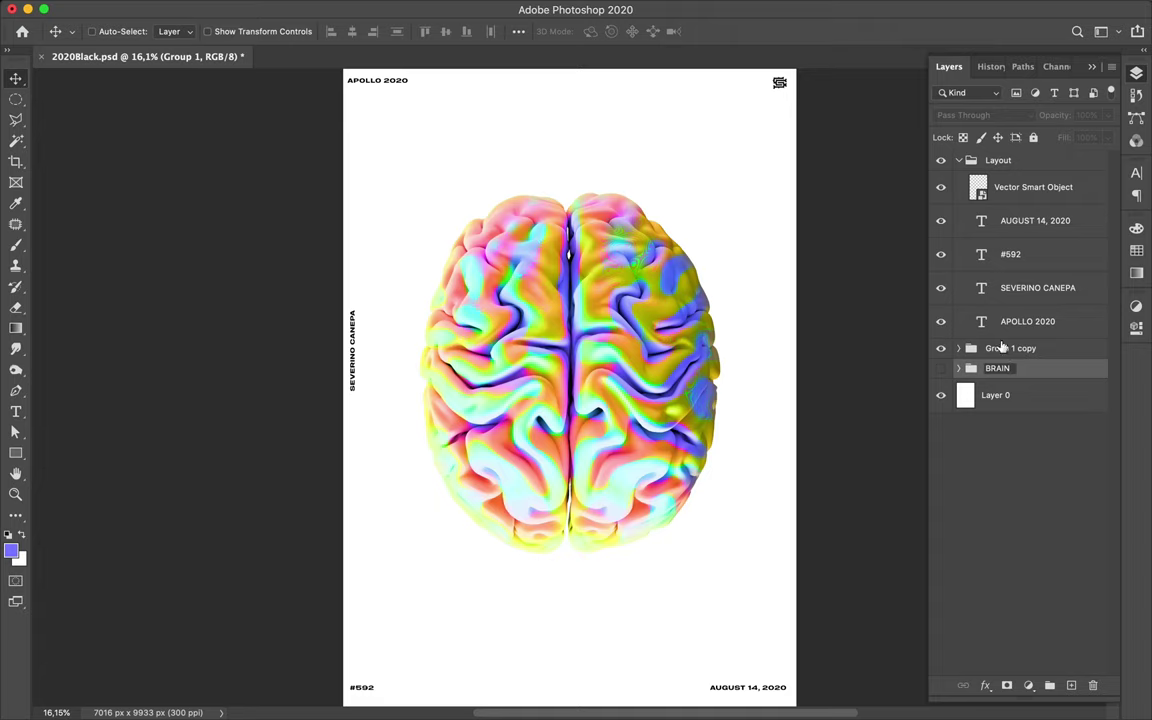
key("Return")
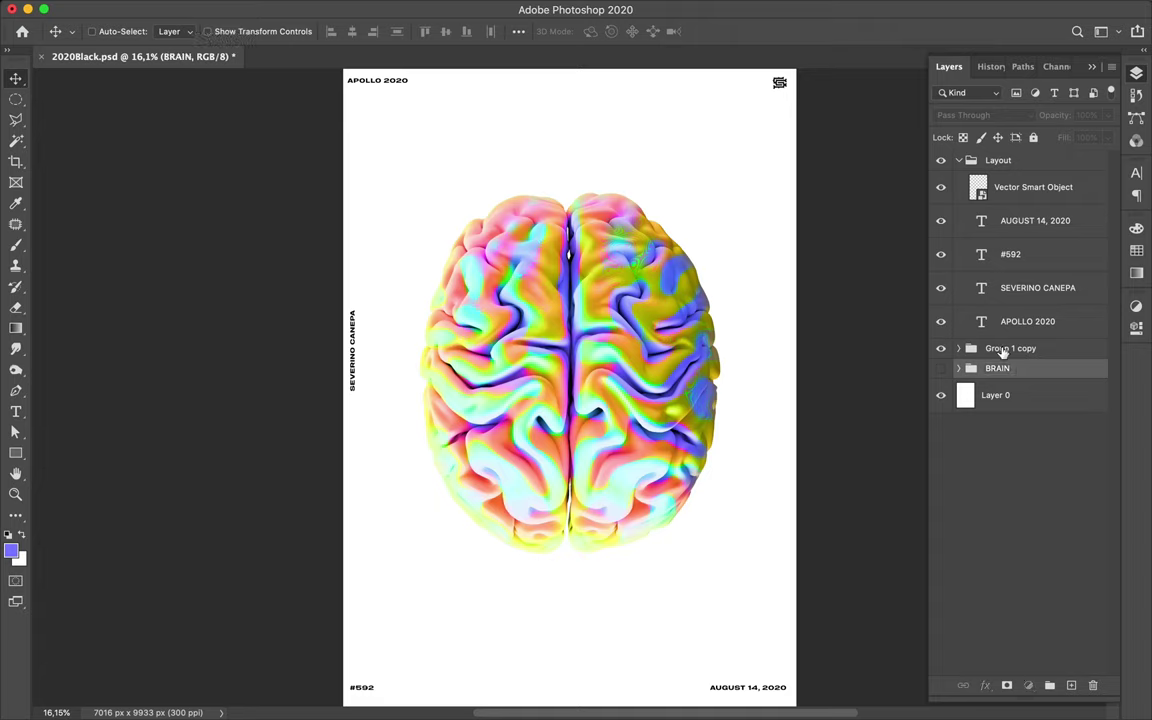
double_click(1002, 348)
type("Brain Copy")
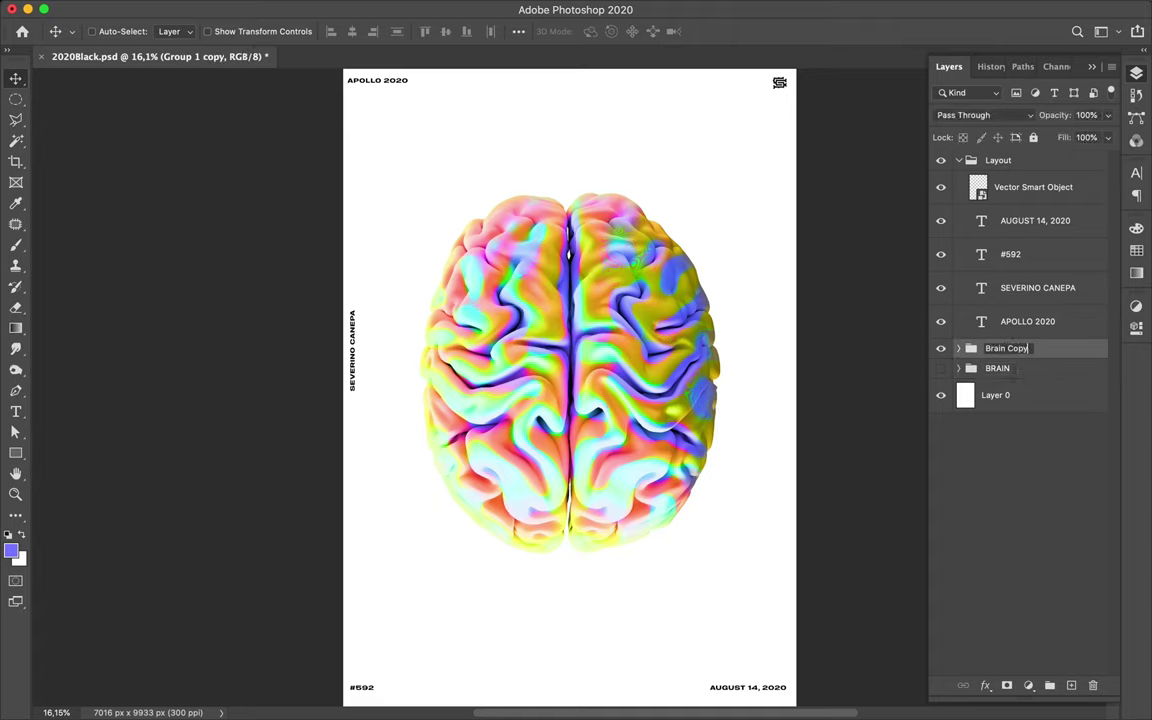
key("Return")
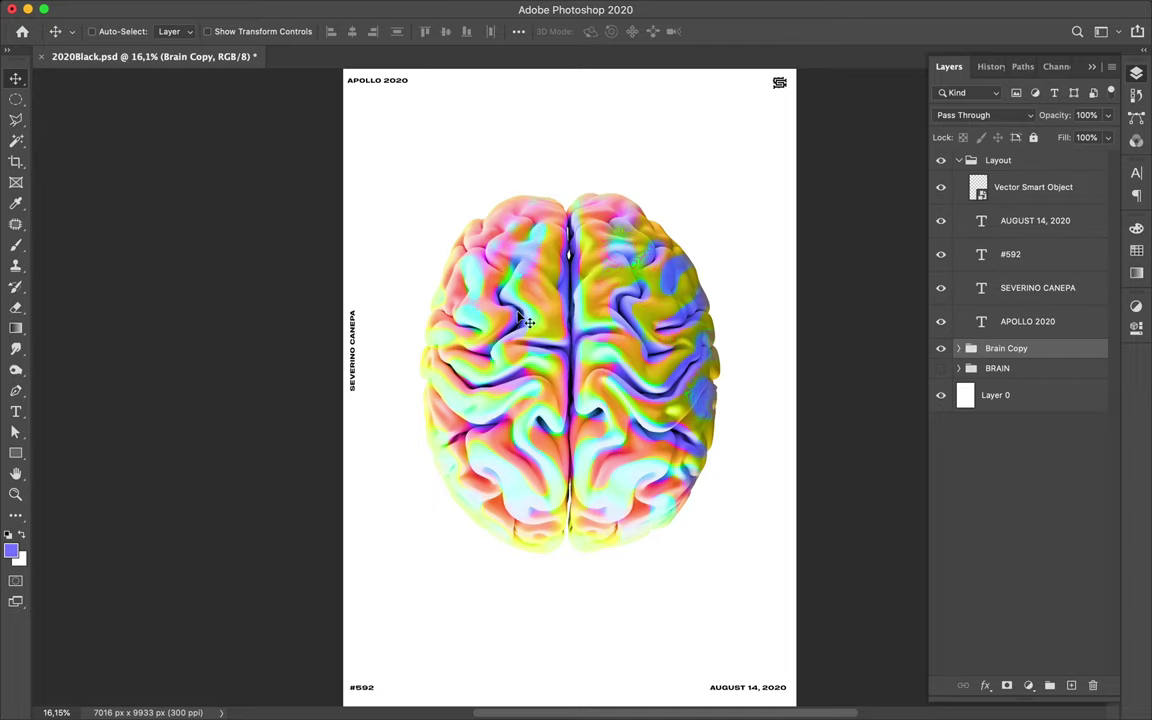
scroll(600, 290, "up", 2)
scroll(600, 290, "up", 1)
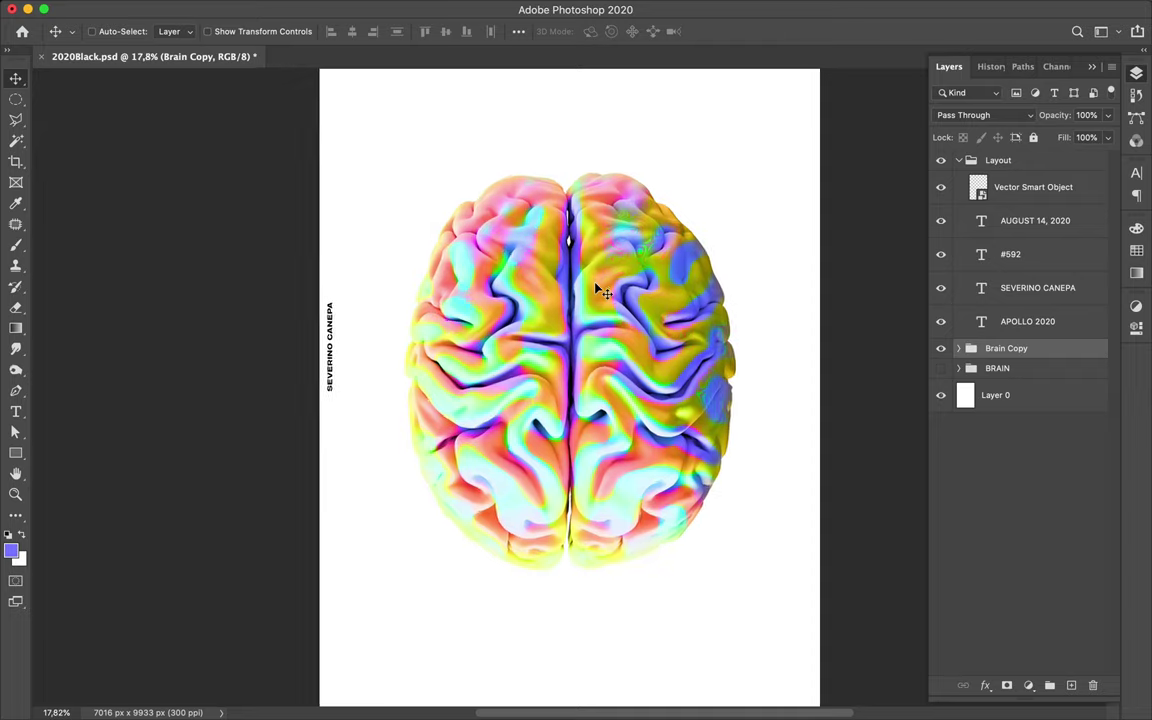
scroll(600, 290, "up", 2)
scroll(600, 289, "up", 2)
scroll(600, 289, "up", 2)
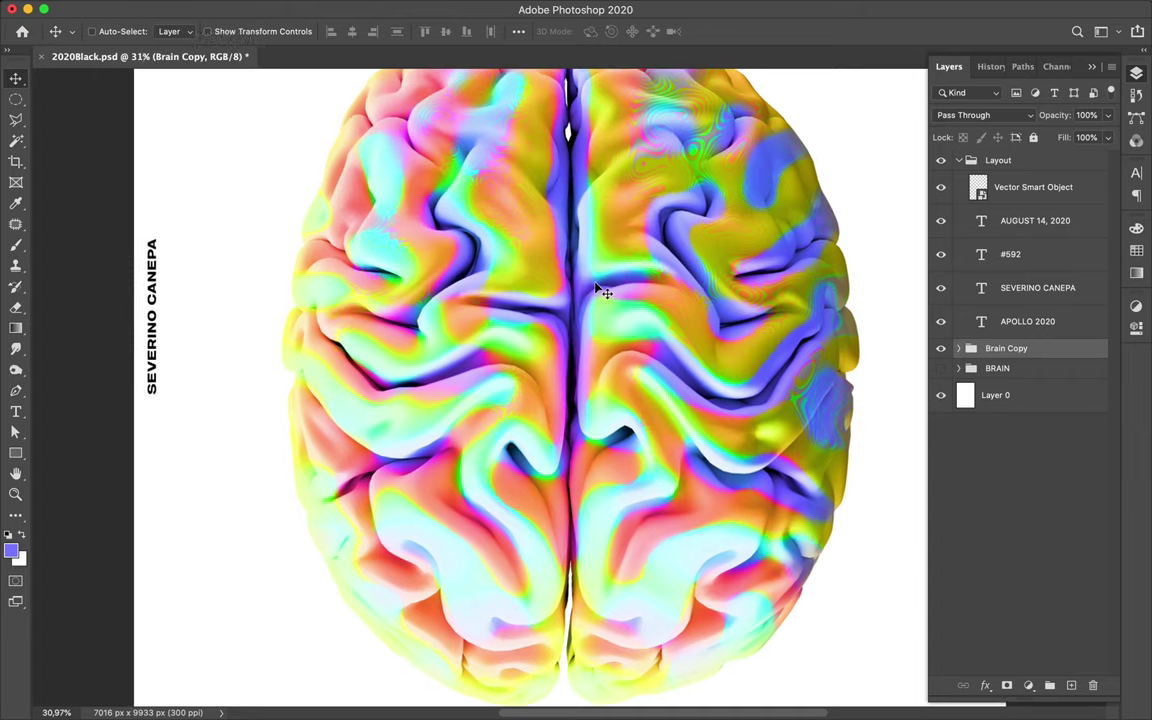
scroll(600, 289, "up", 2)
scroll(600, 289, "up", 2)
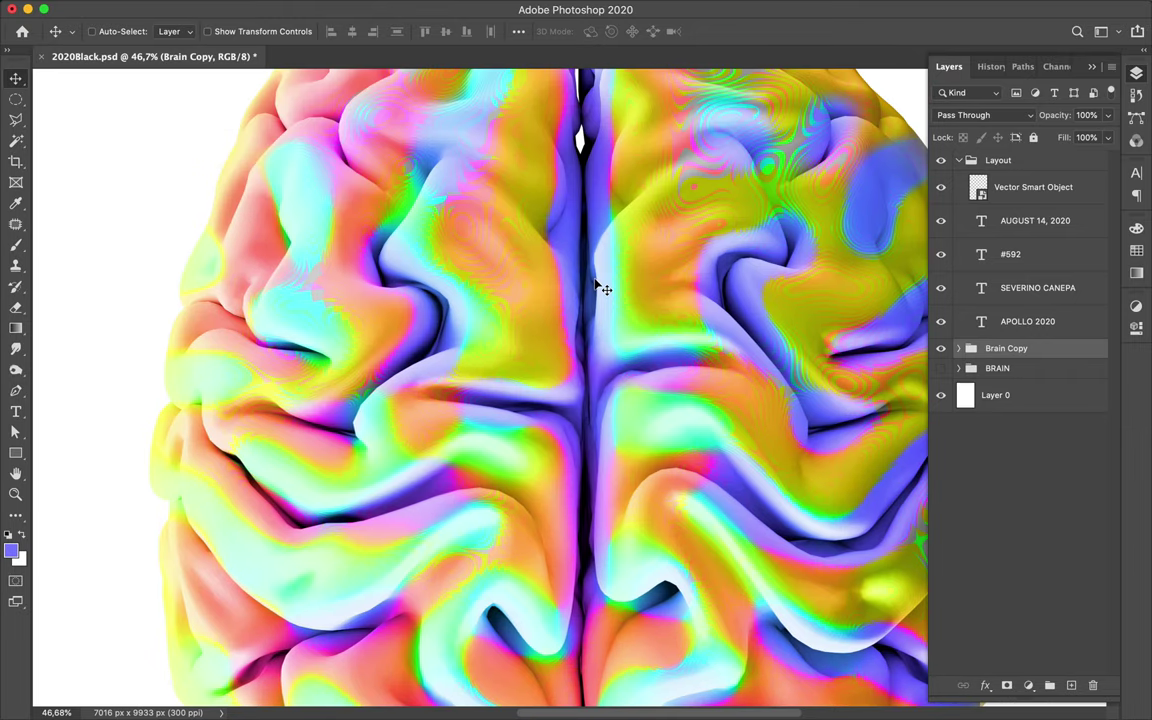
key("i")
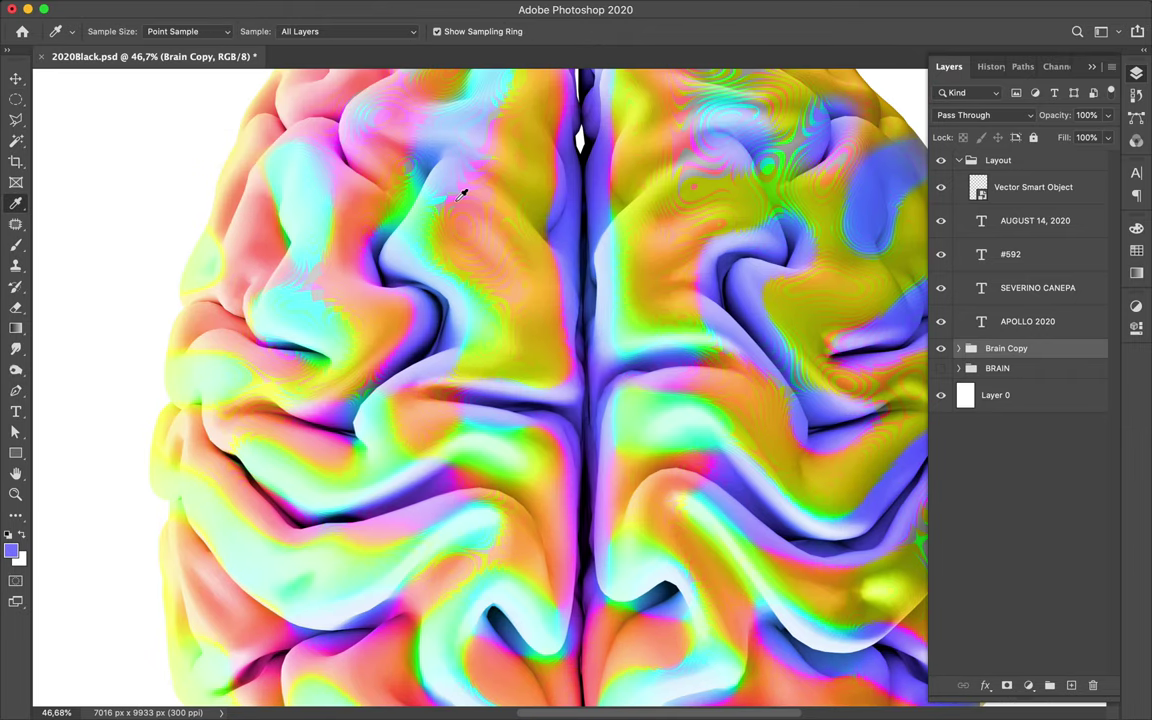
left_click(458, 198)
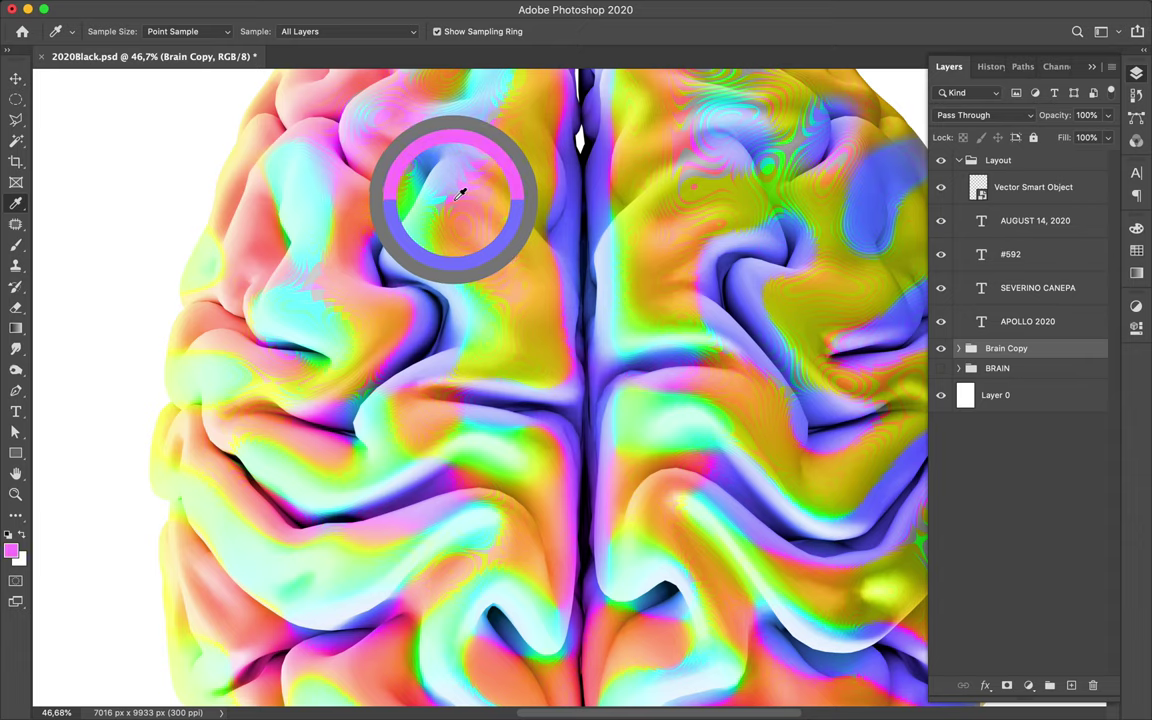
left_click(441, 198)
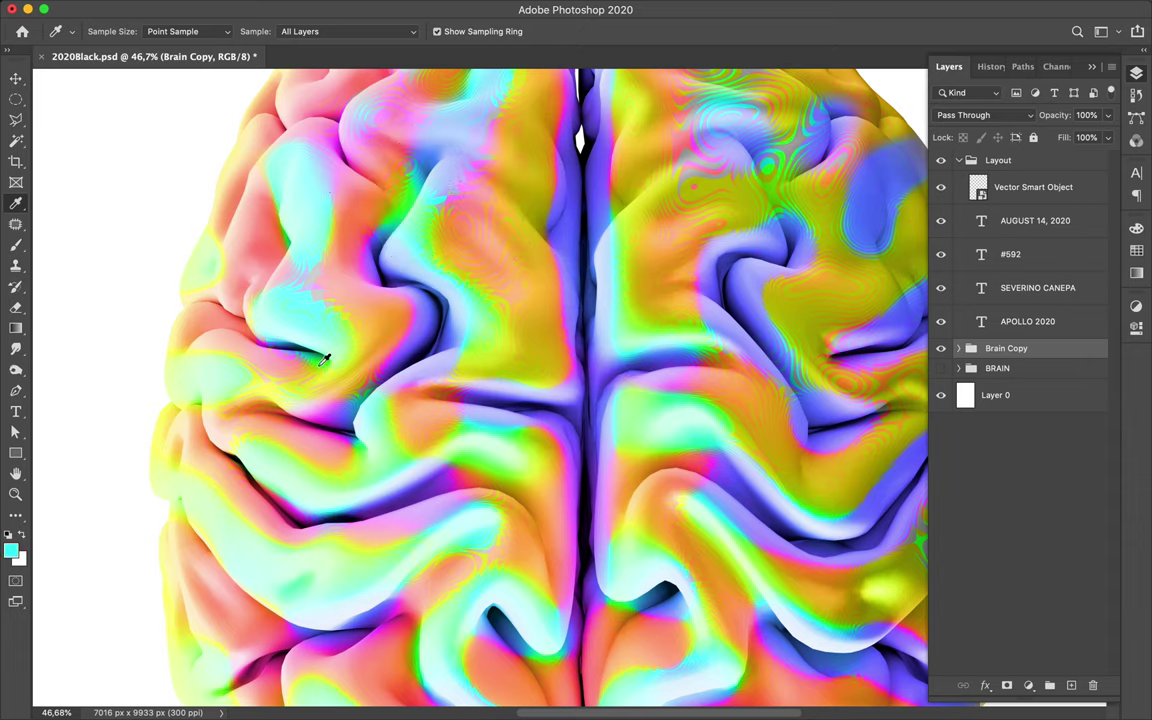
left_click_drag(323, 360, 322, 357)
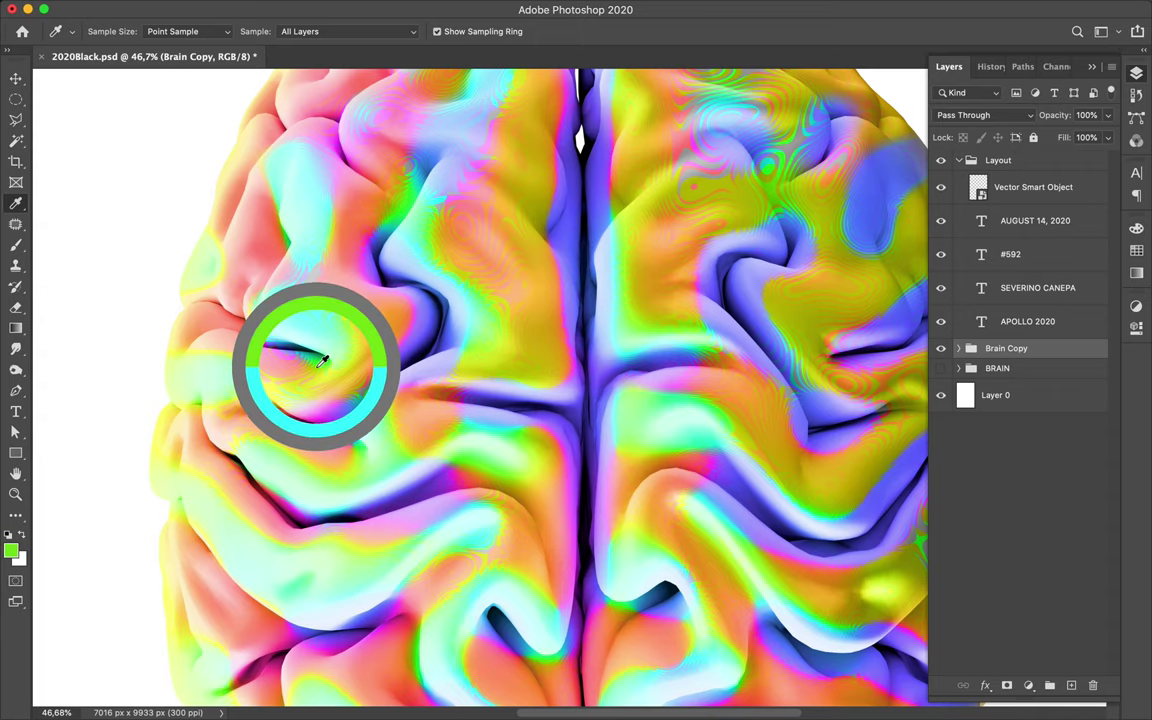
left_click_drag(322, 357, 320, 357)
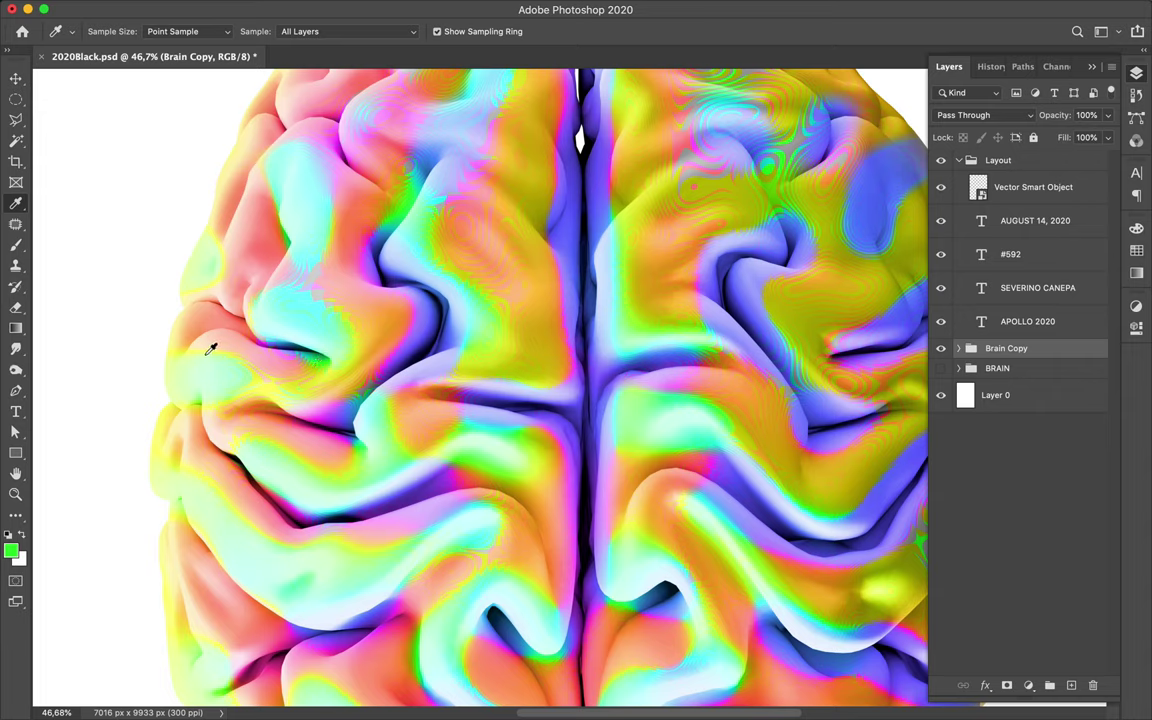
left_click(258, 377)
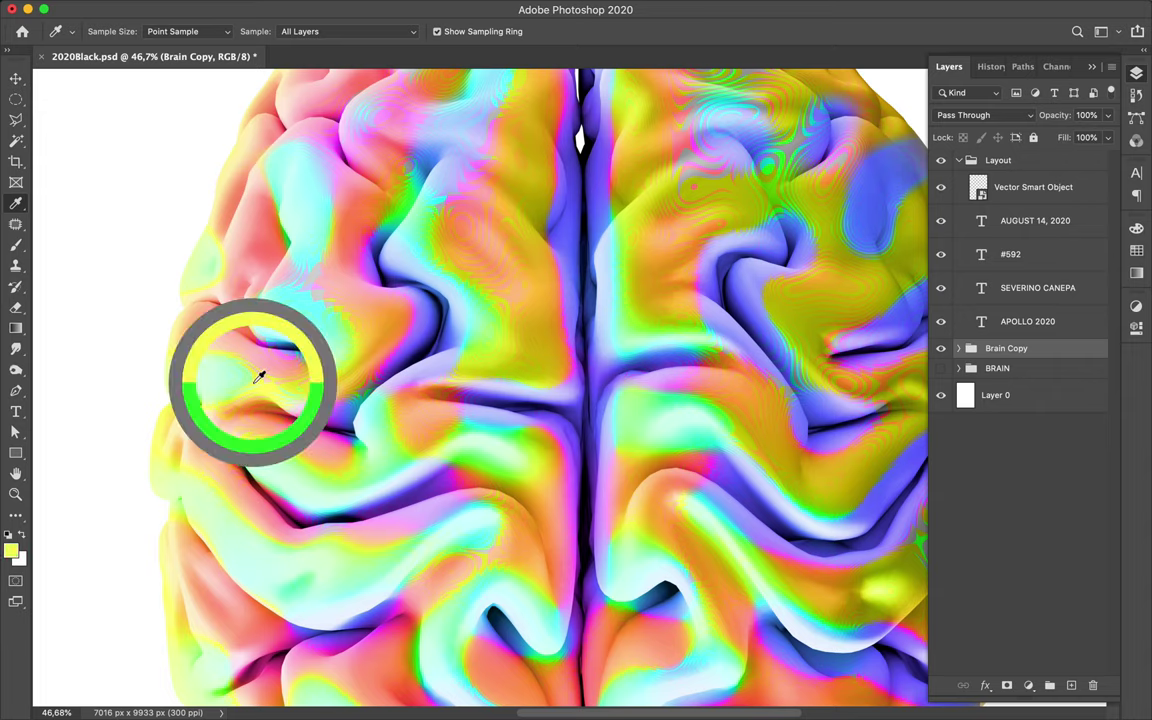
left_click(446, 481)
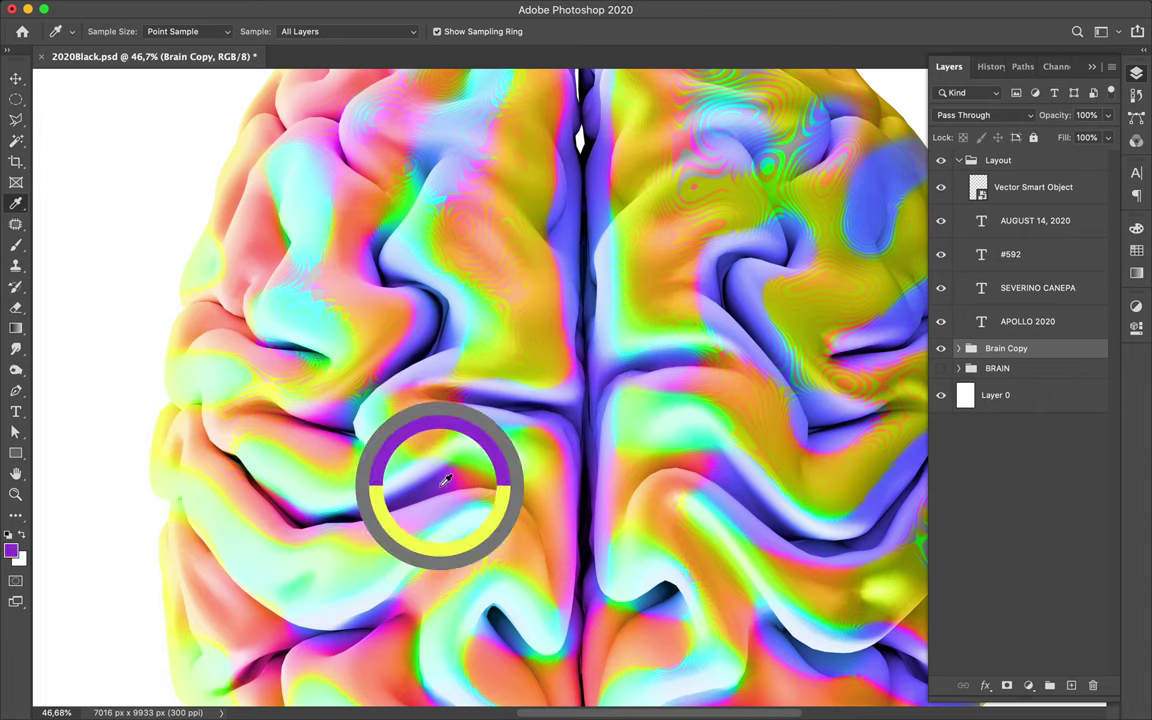
left_click_drag(446, 481, 450, 477)
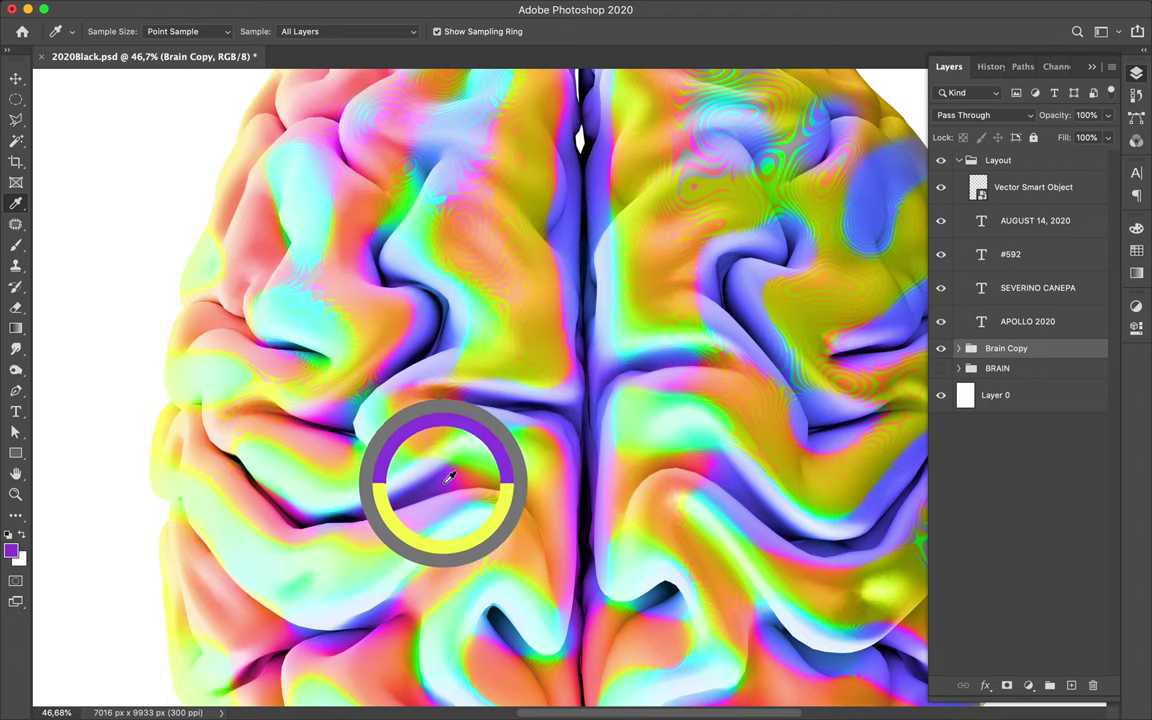
left_click_drag(452, 478, 466, 475)
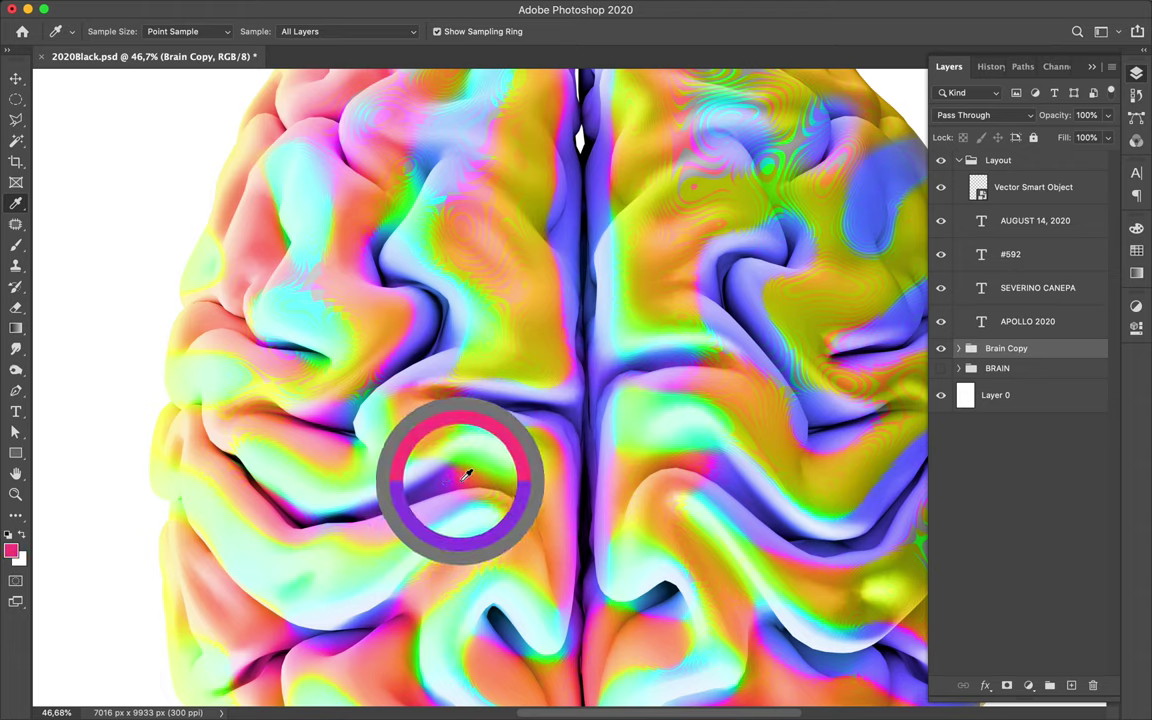
scroll(575, 440, "down", 5)
scroll(578, 440, "right", 3)
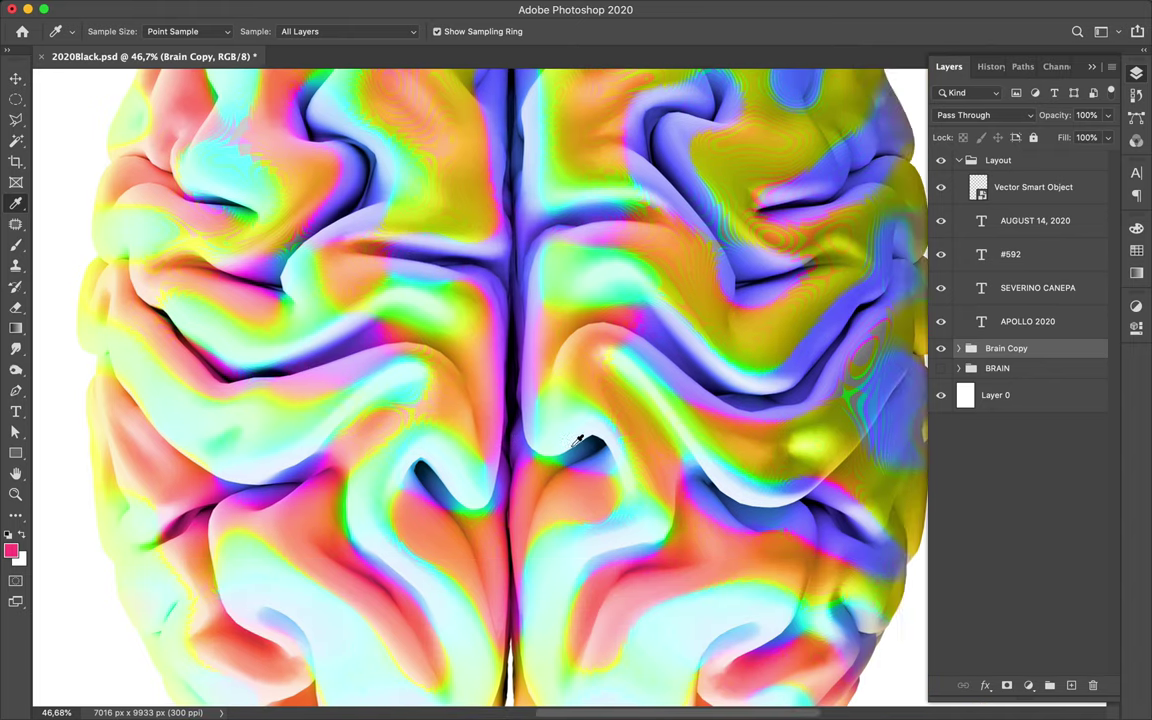
scroll(578, 440, "right", 4)
scroll(578, 440, "down", 1)
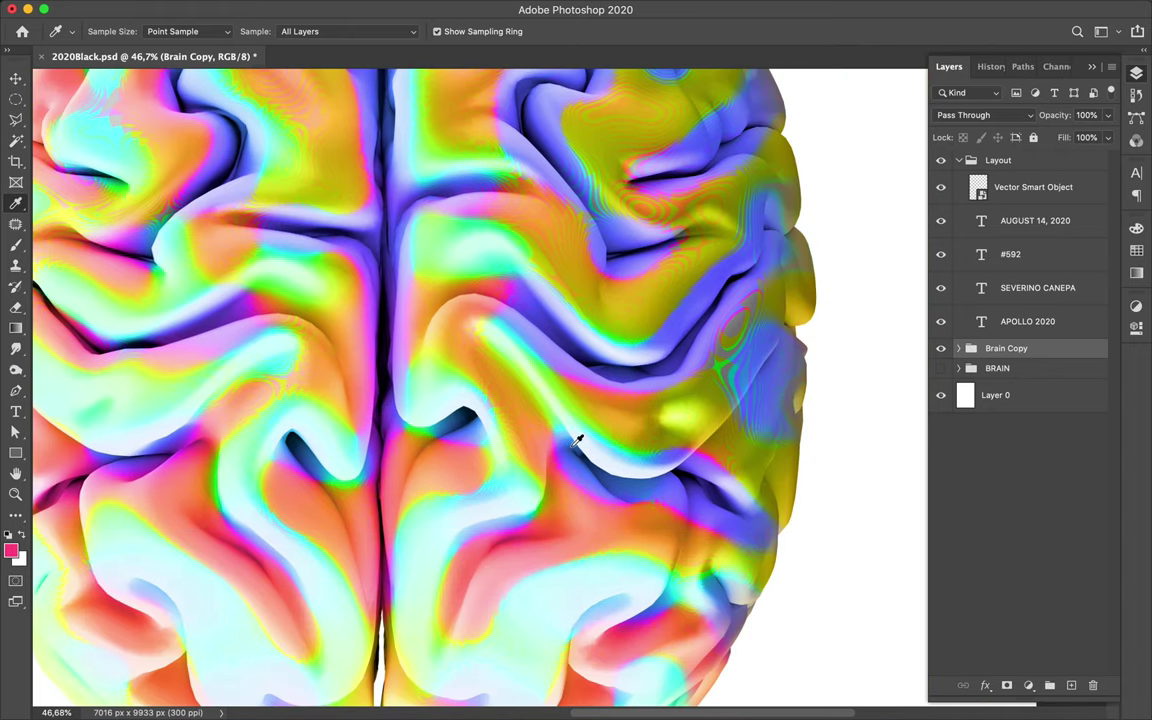
left_click(731, 318)
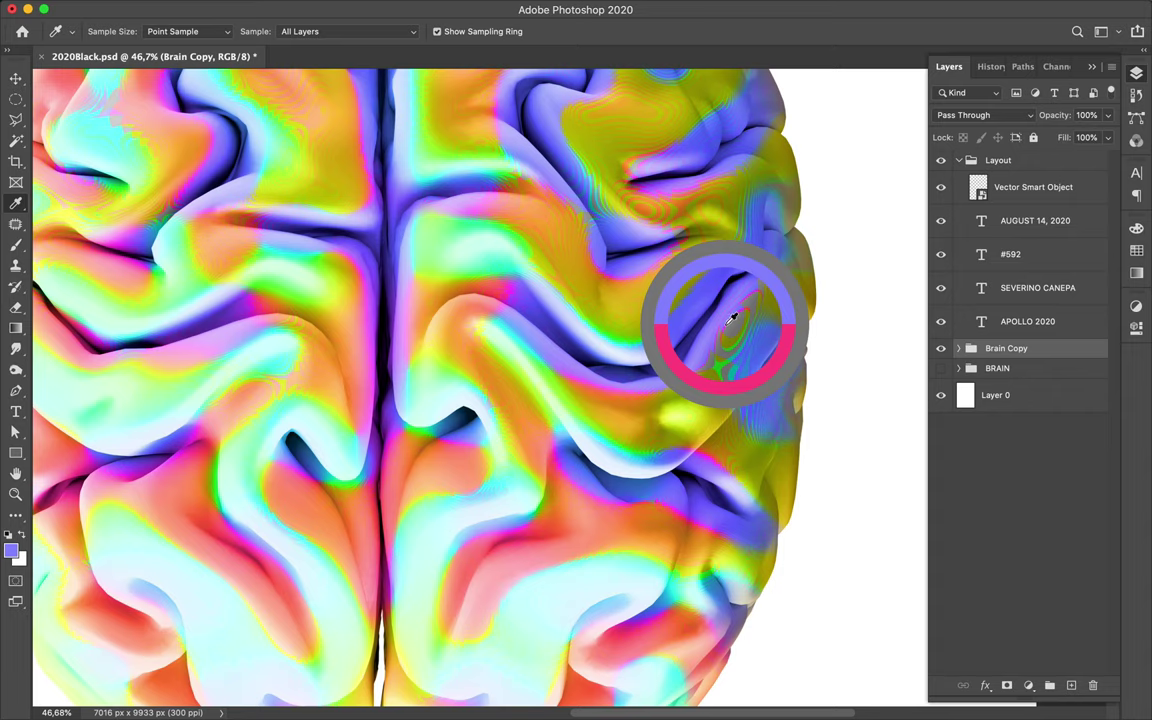
left_click_drag(731, 318, 731, 318)
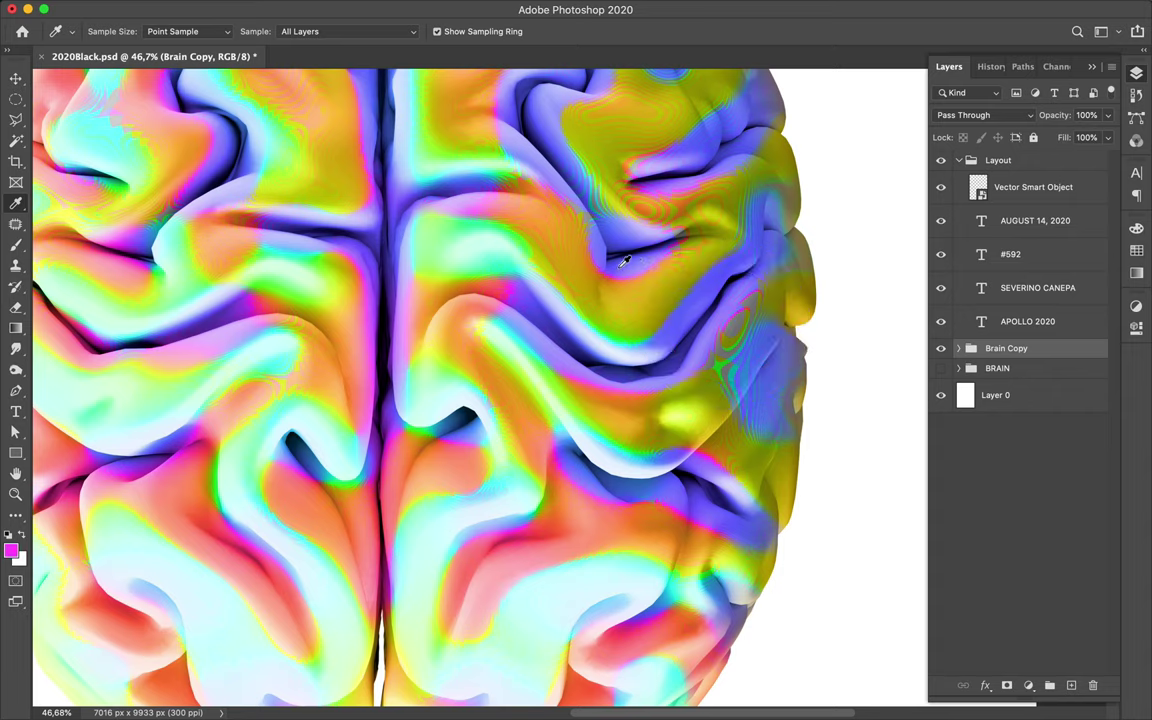
left_click(547, 111)
left_click_drag(547, 111, 549, 114)
key("super+0")
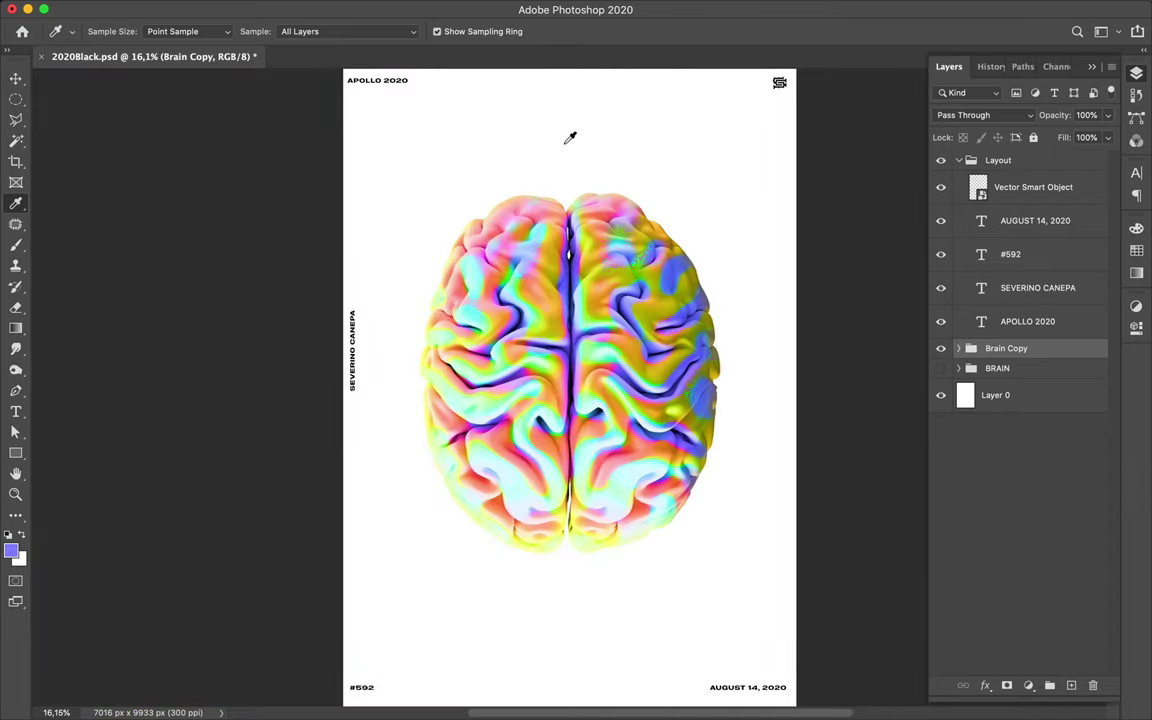
- Expand the Brain Copy group and duplicate Levels 1 copy 2 to create Levels 1 copy 3
key("v")
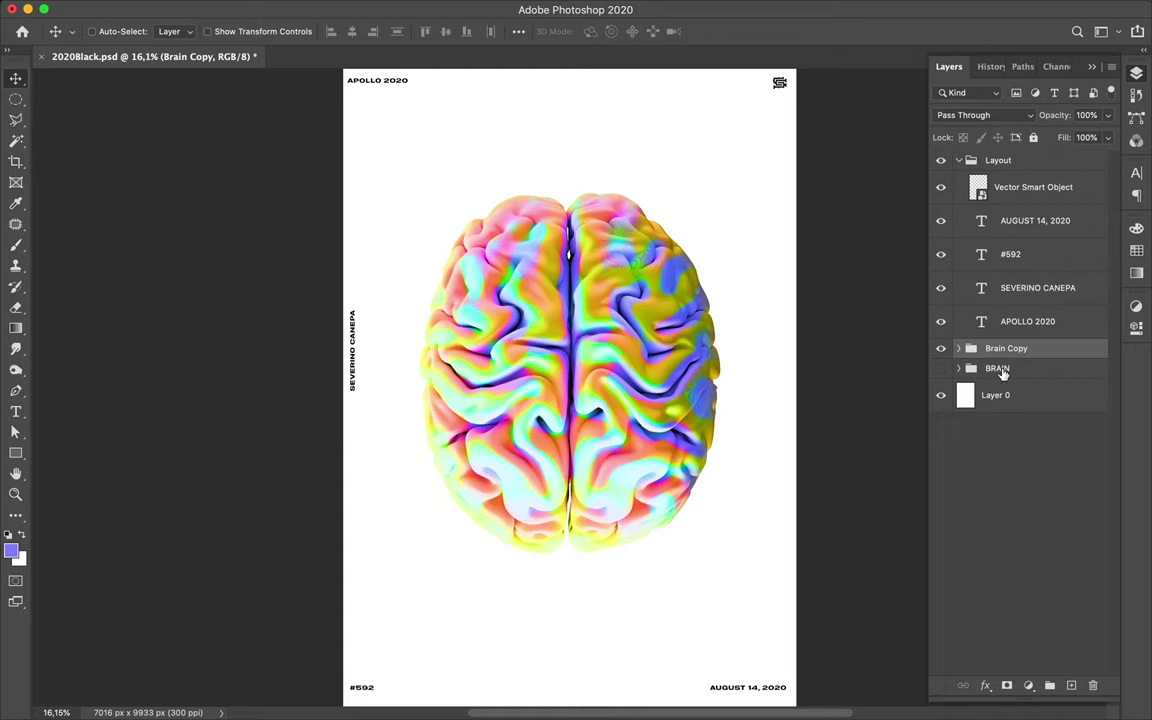
left_click(958, 349)
left_click(958, 348)
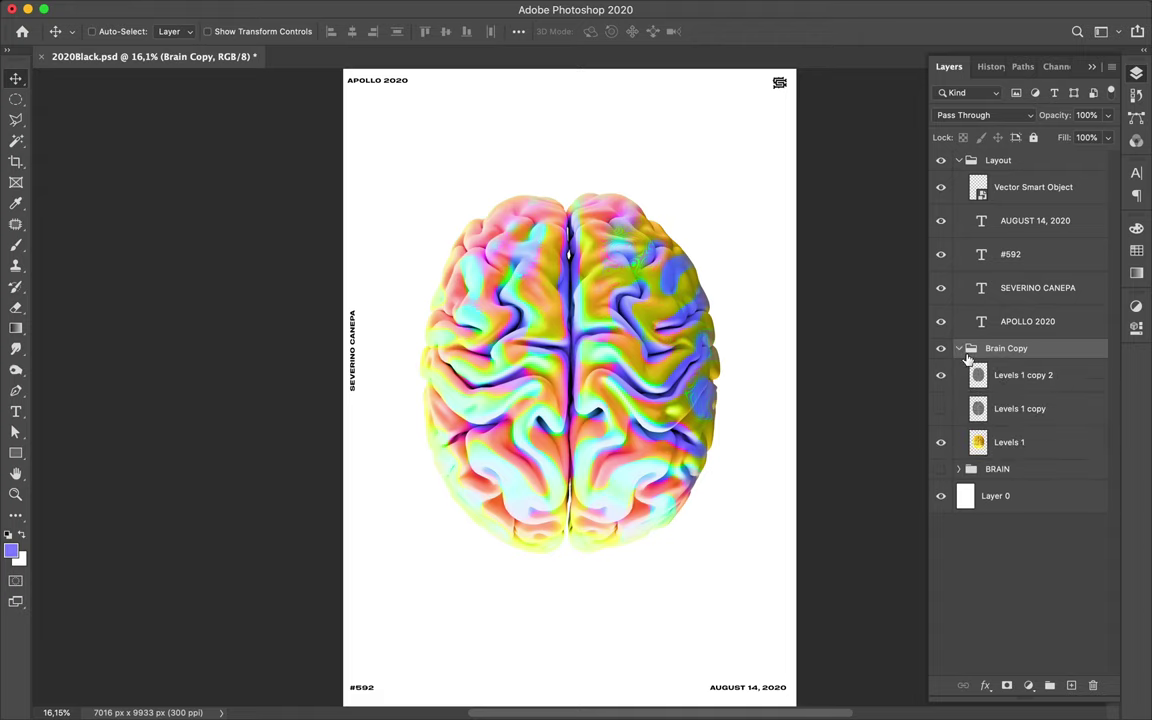
left_click_drag(1008, 378, 1003, 373)
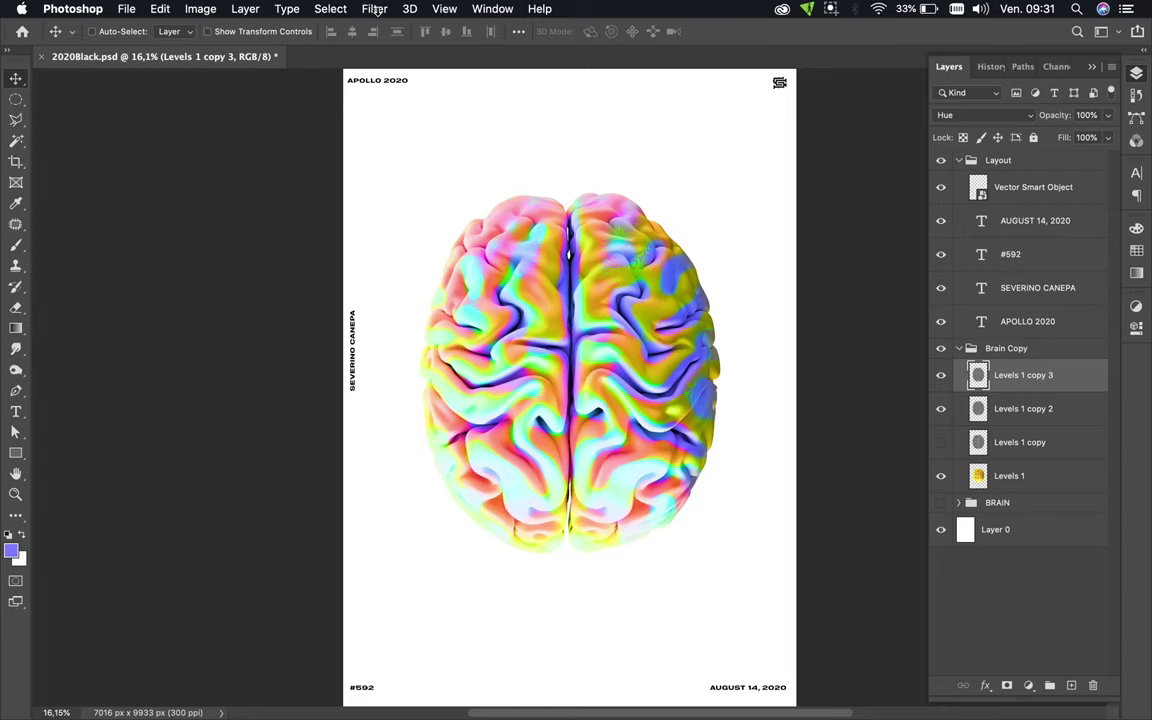
left_click(377, 13)
left_click(376, 11)
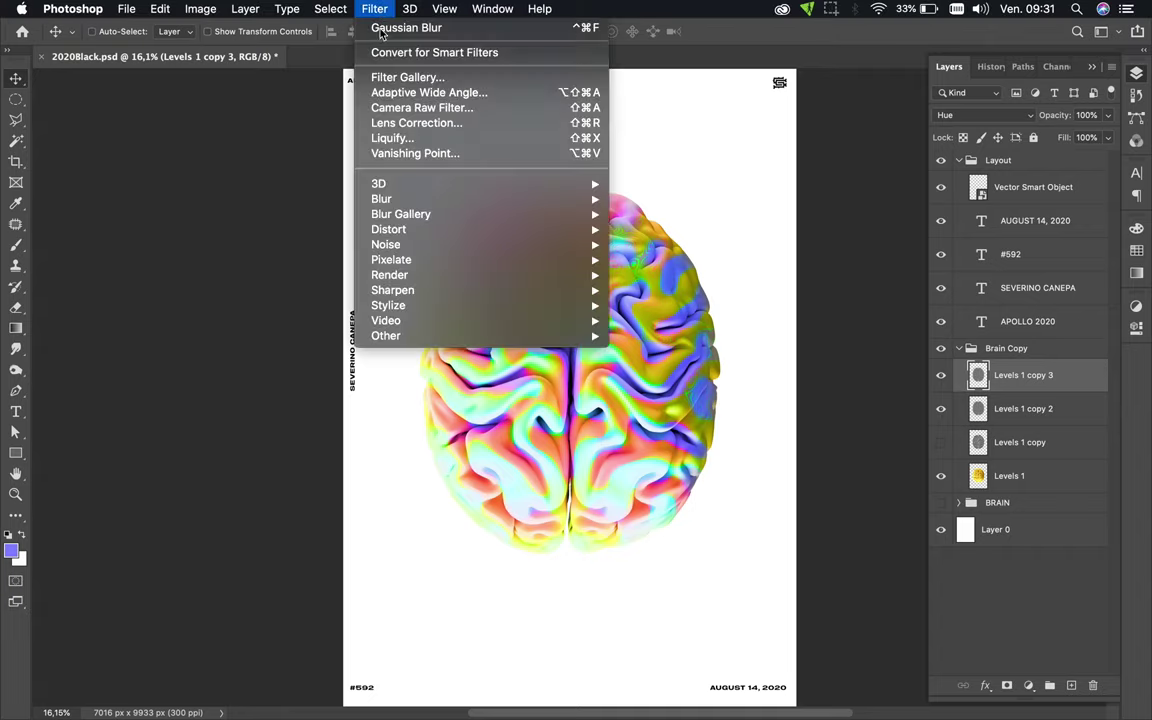
mouse_move(382, 199)
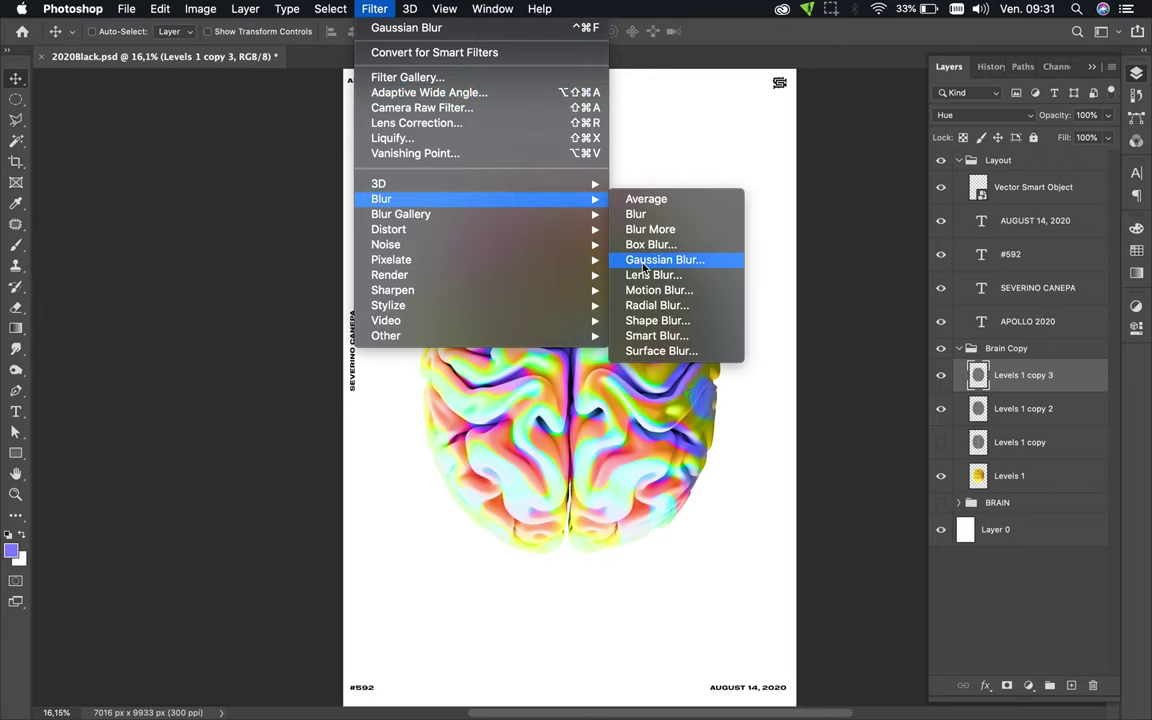
left_click(643, 262)
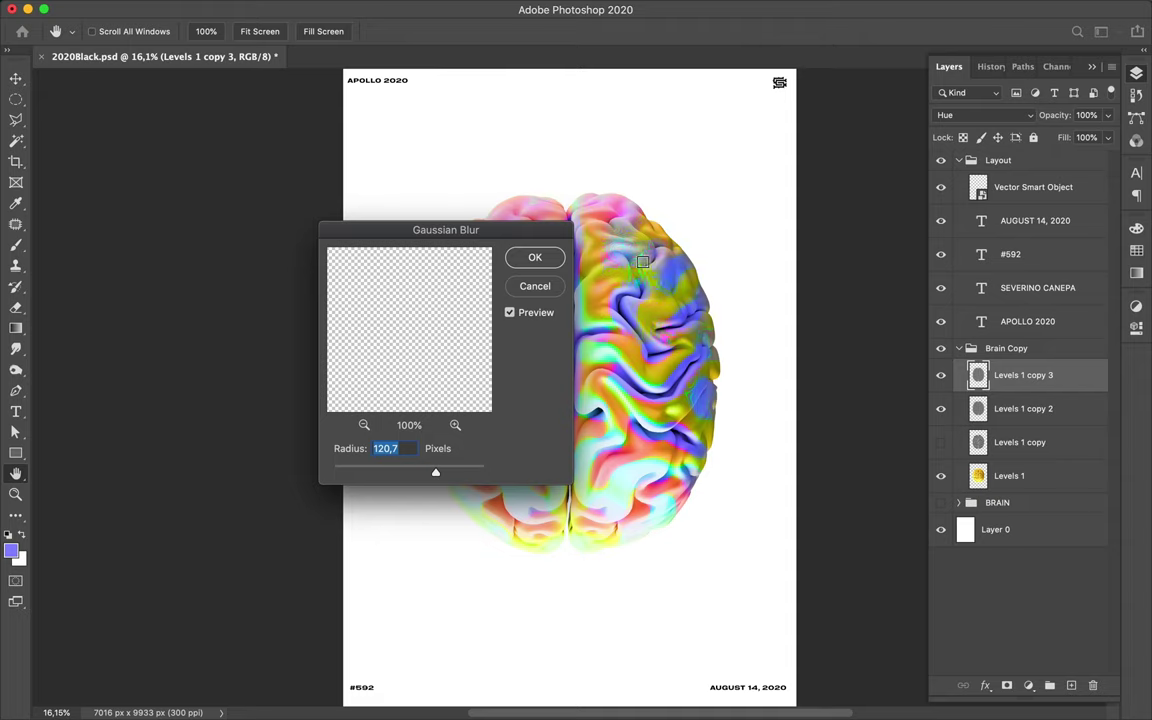
left_click_drag(446, 230, 285, 231)
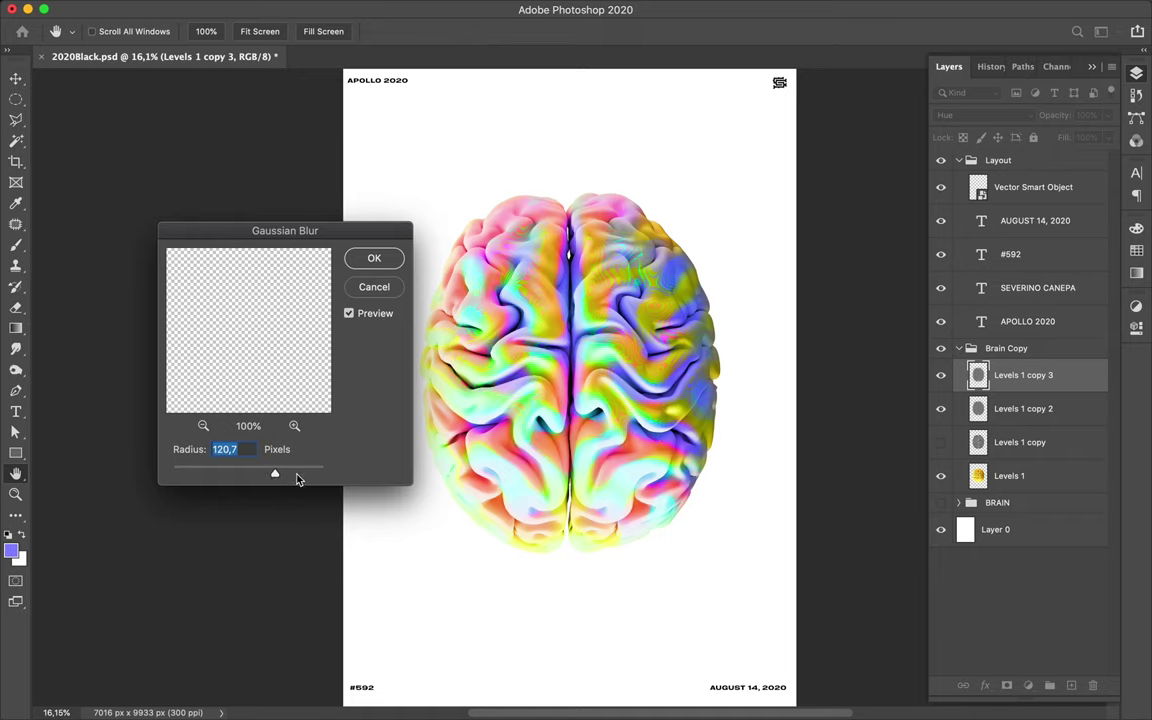
left_click(296, 475)
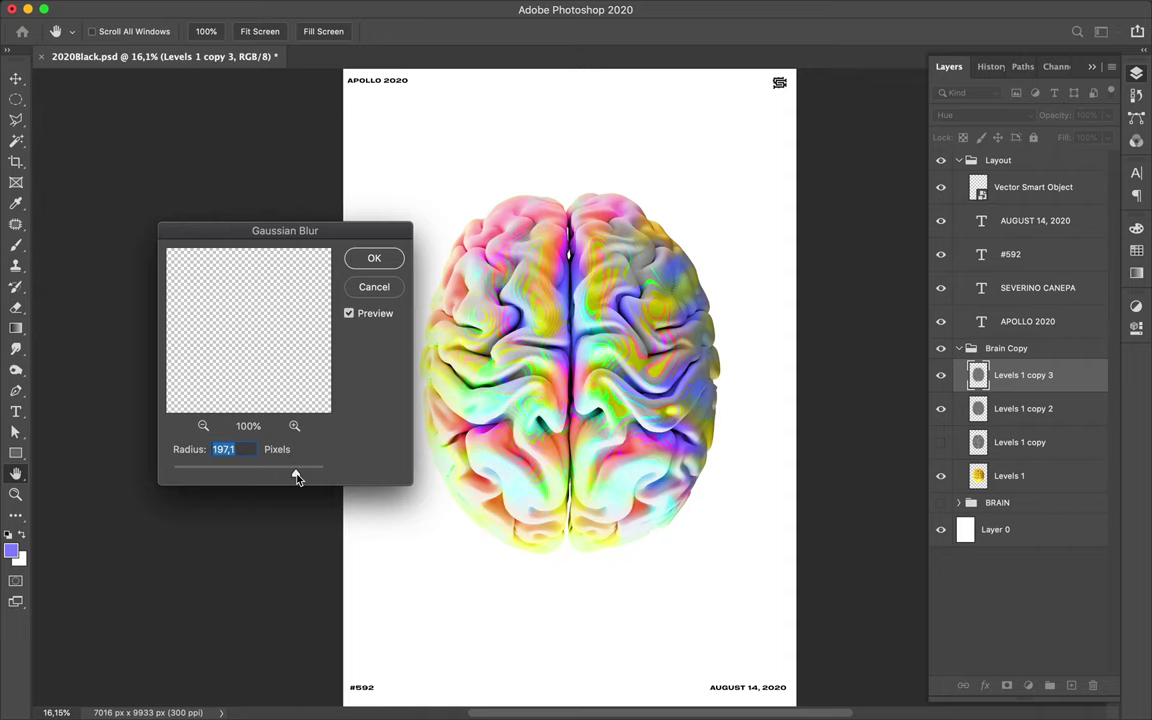
left_click_drag(296, 476, 190, 472)
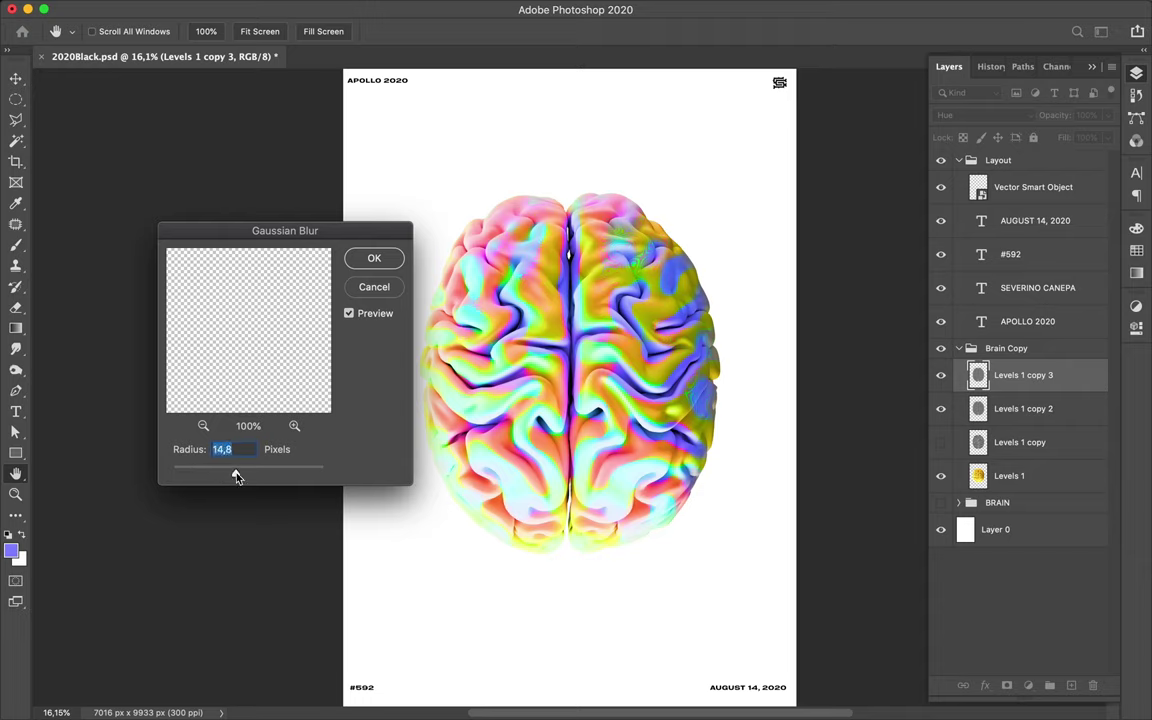
left_click_drag(236, 476, 270, 476)
left_click_drag(270, 477, 316, 477)
left_click(372, 288)
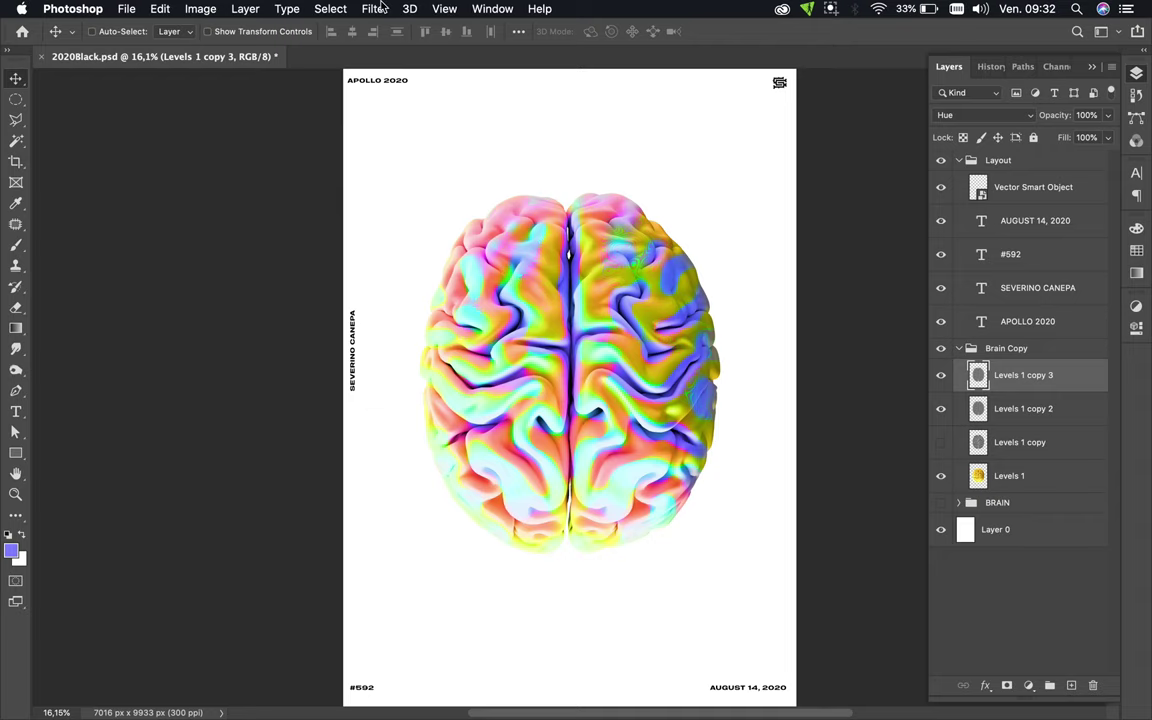
- Apply a High Pass filter with a 27,5 px radius to Levels 1 copy 3
left_click(378, 8)
mouse_move(386, 336)
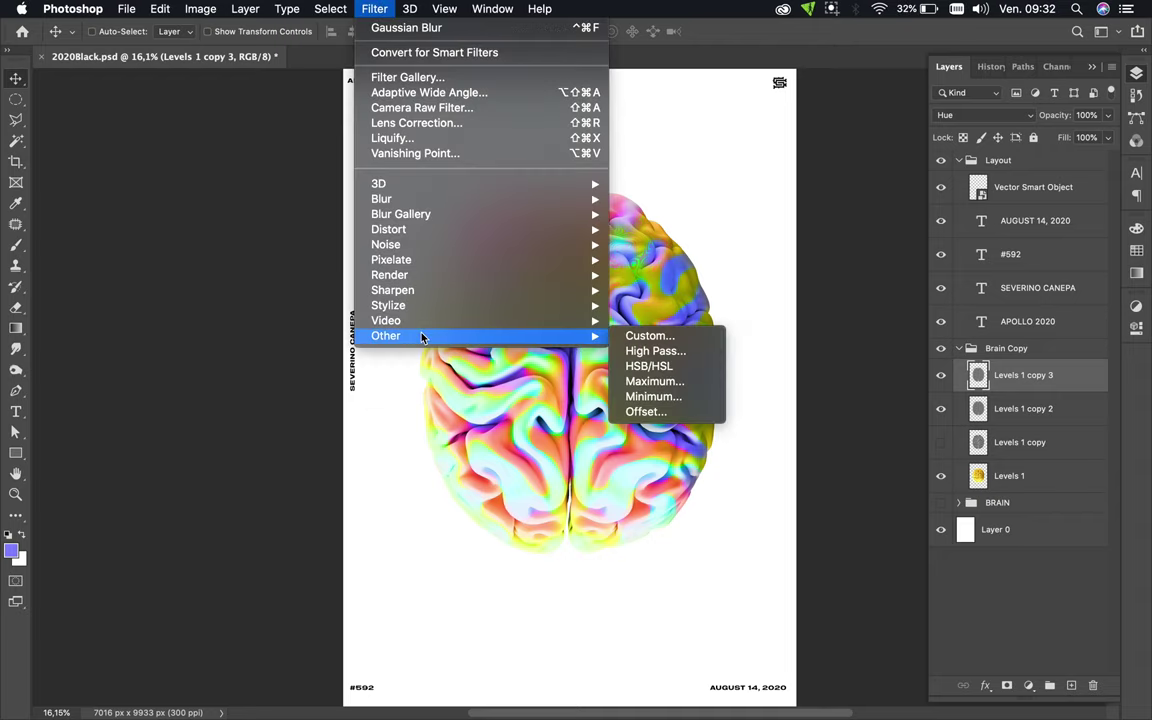
left_click(655, 351)
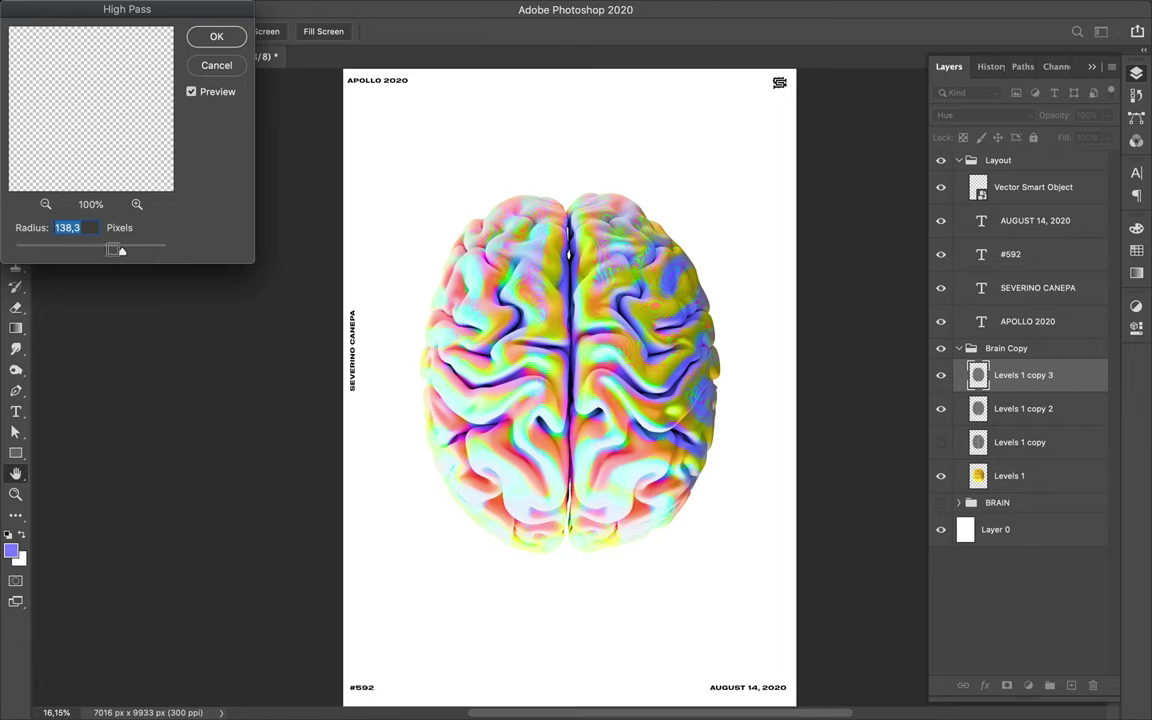
mouse_move(121, 252)
left_mouse_down()
mouse_move(160, 255)
mouse_move(96, 255)
left_mouse_up()
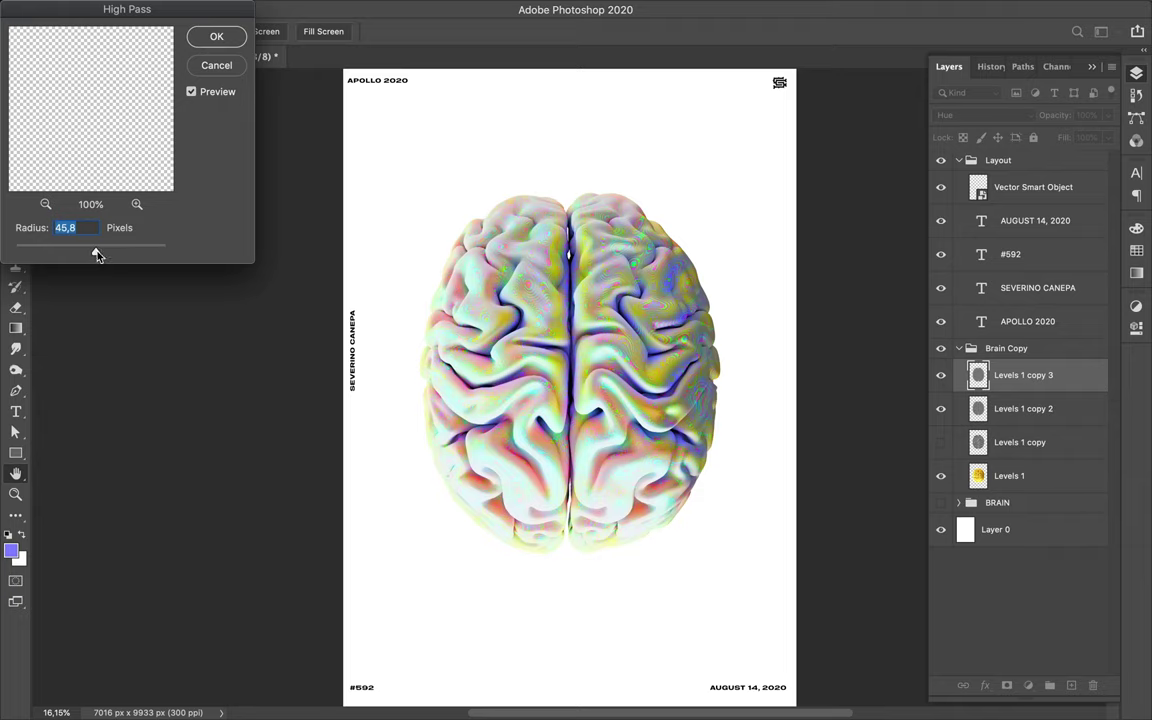
mouse_move(96, 255)
left_mouse_down()
mouse_move(44, 251)
mouse_move(104, 256)
mouse_move(86, 256)
left_mouse_up()
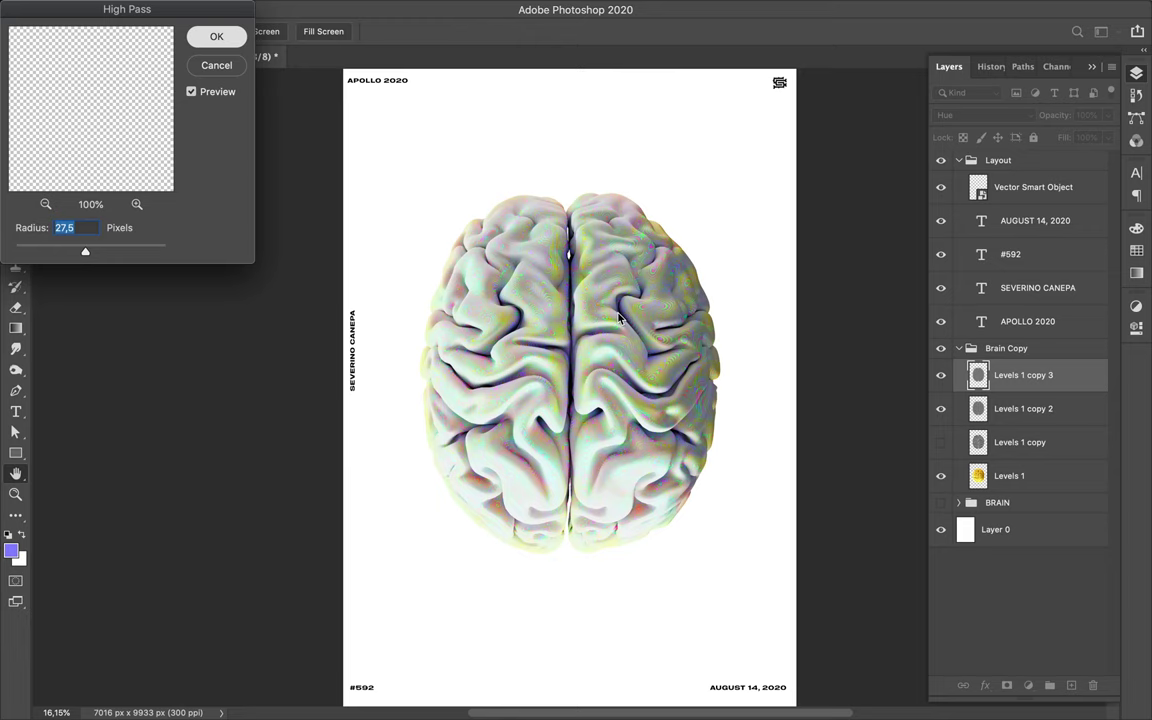
key("Return")
scroll(568, 320, "up", 3)
scroll(568, 320, "up", 5)
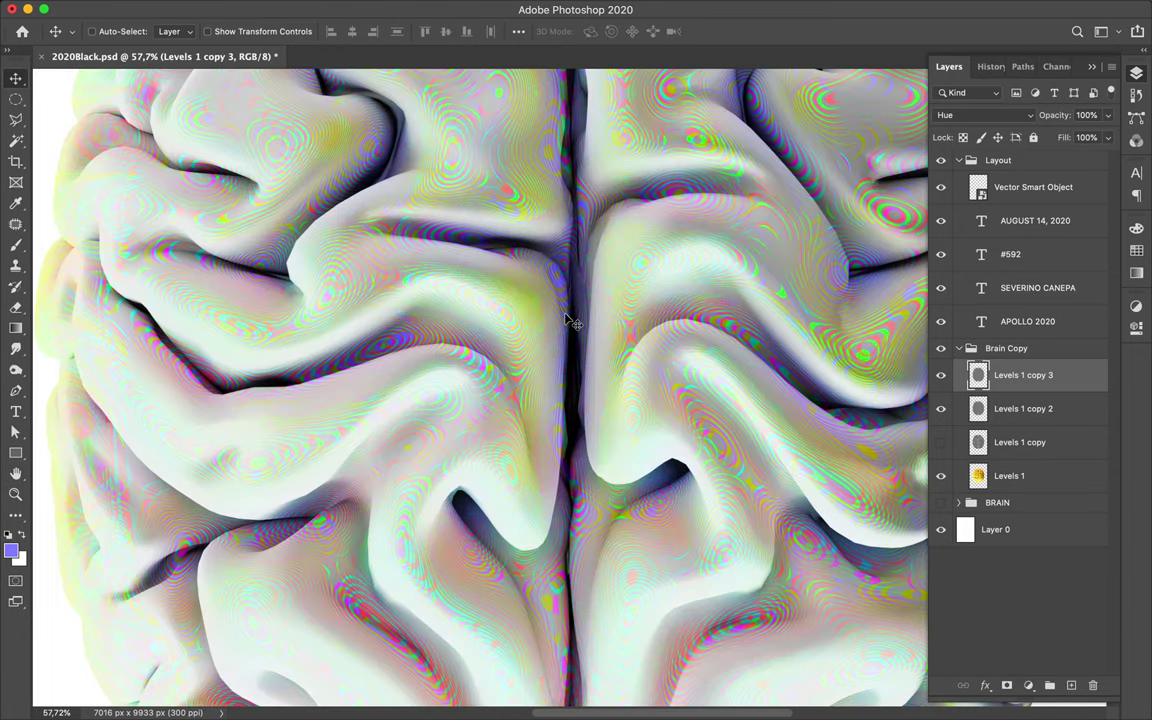
scroll(568, 320, "right", 3)
scroll(568, 320, "up", 2)
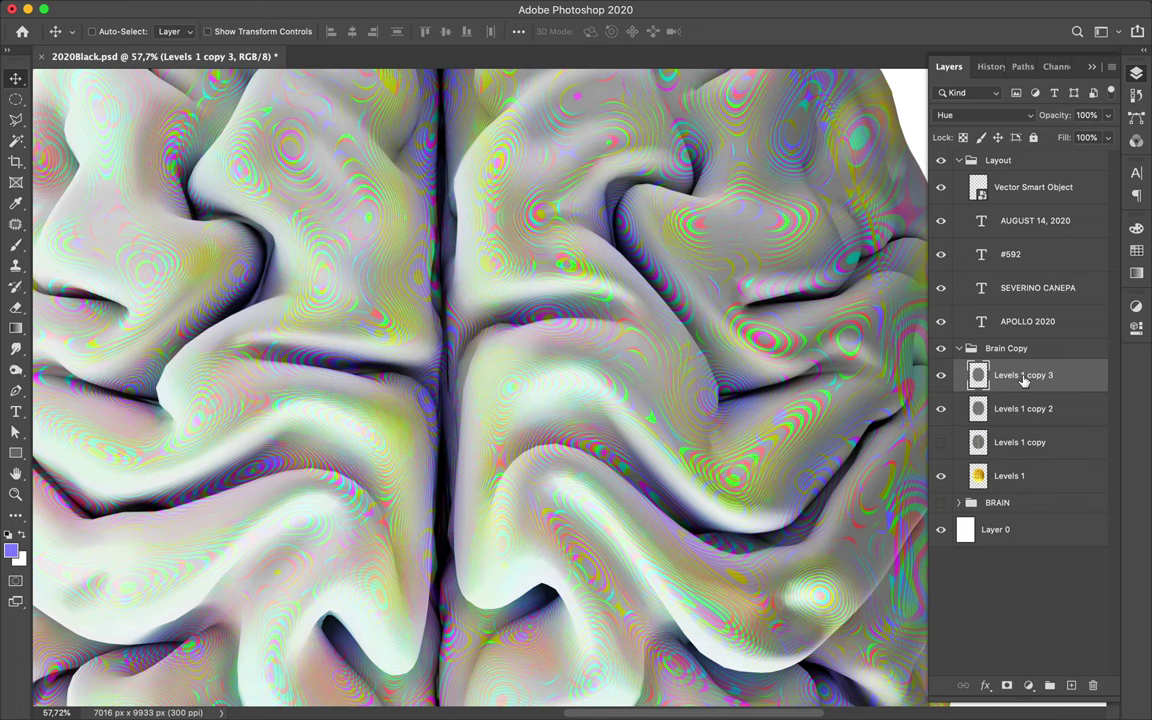
left_click_drag(1023, 378, 1020, 362, "alt")
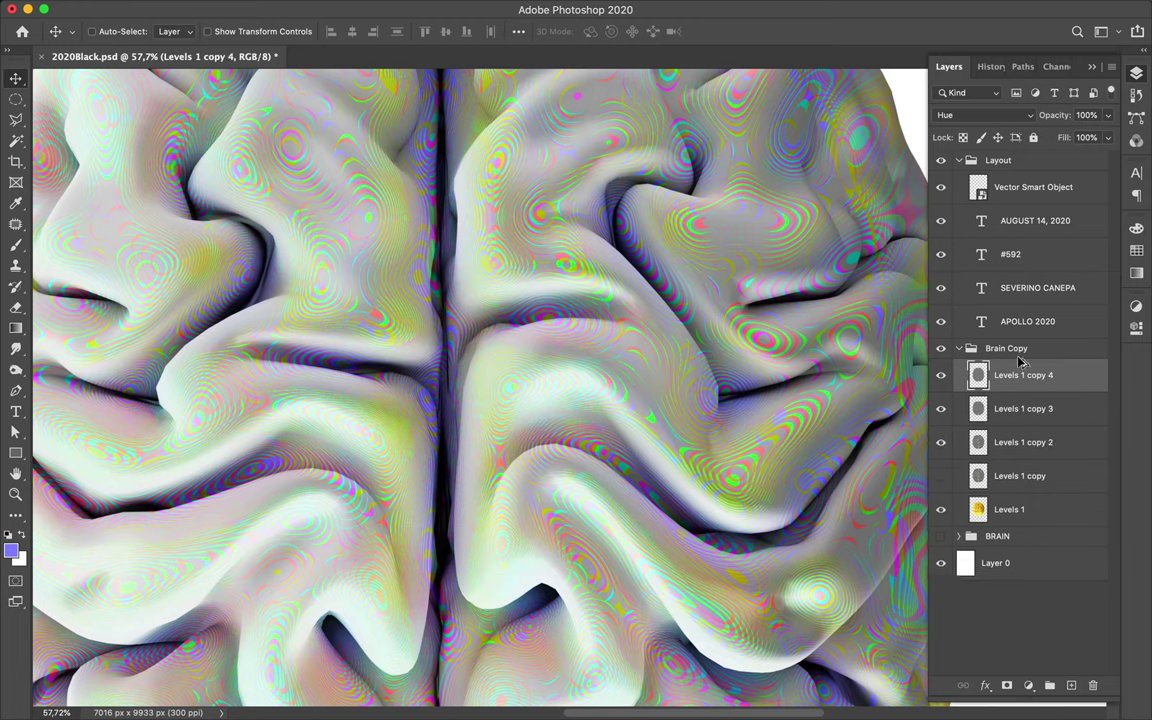
left_click(374, 8)
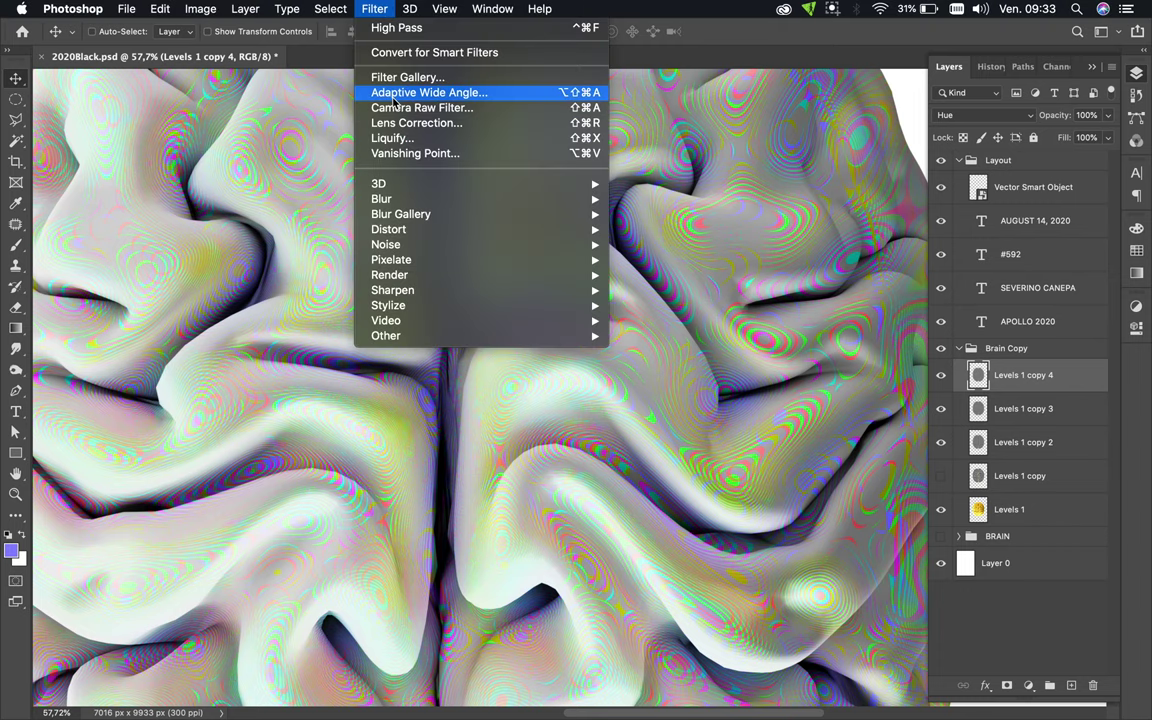
mouse_move(382, 199)
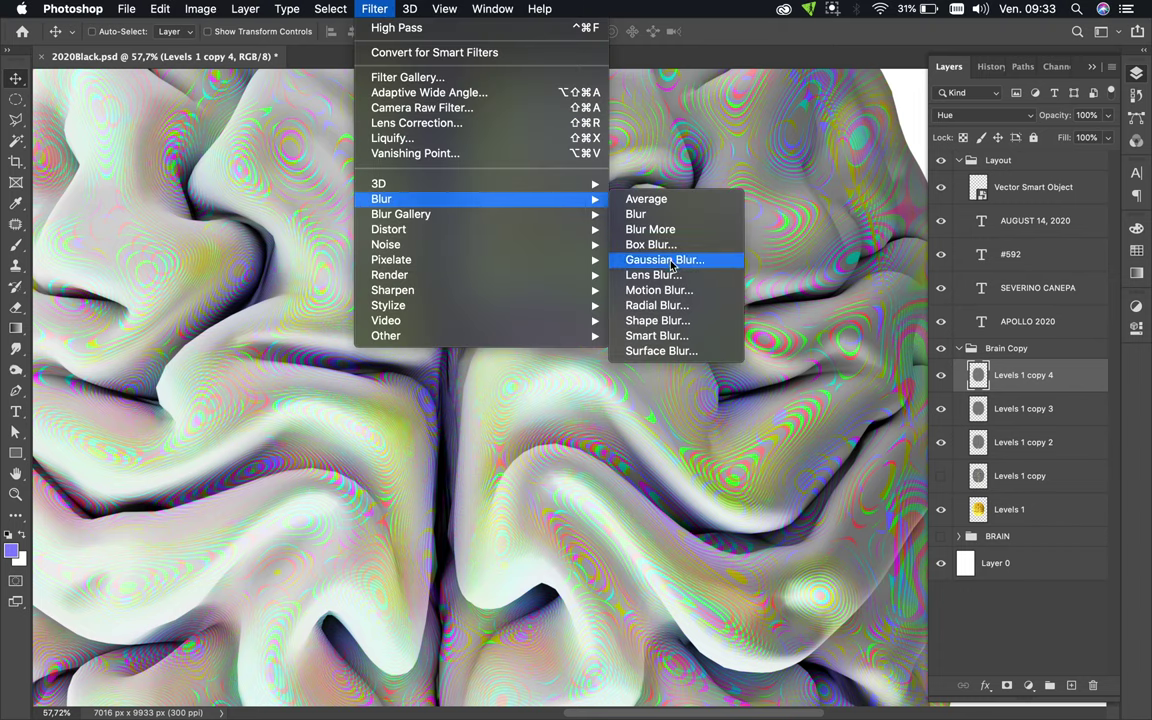
left_click(672, 261)
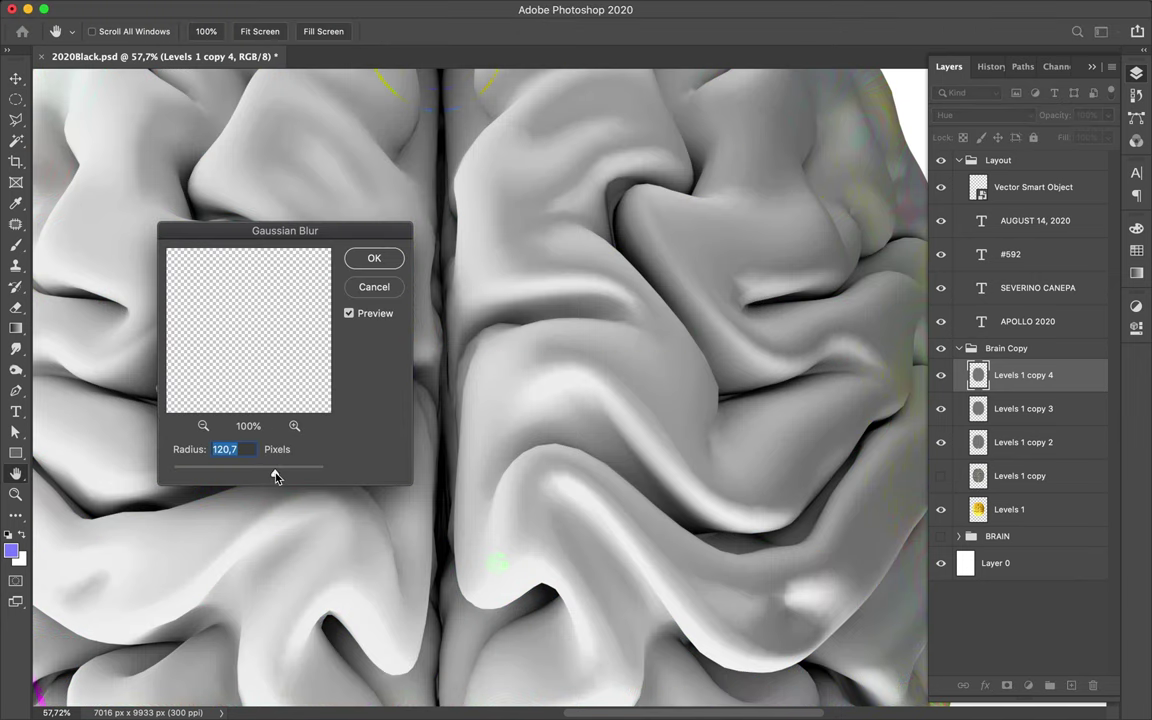
left_click_drag(276, 476, 206, 473)
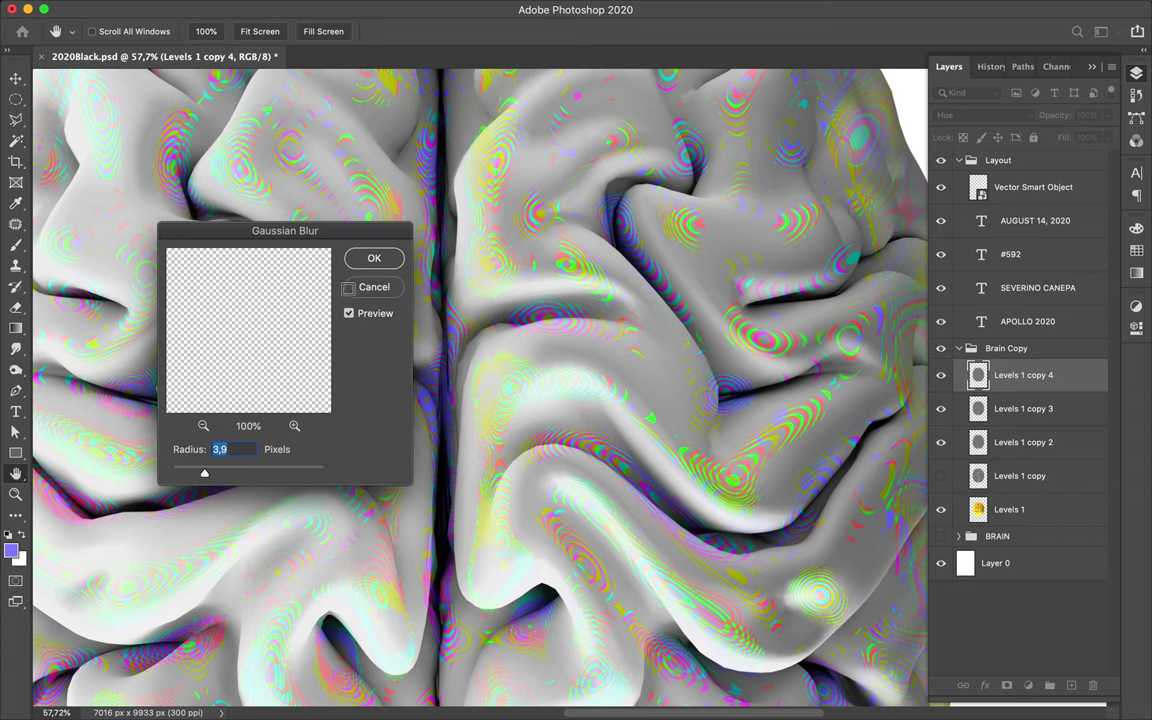
left_click(366, 290)
left_click(1094, 686)
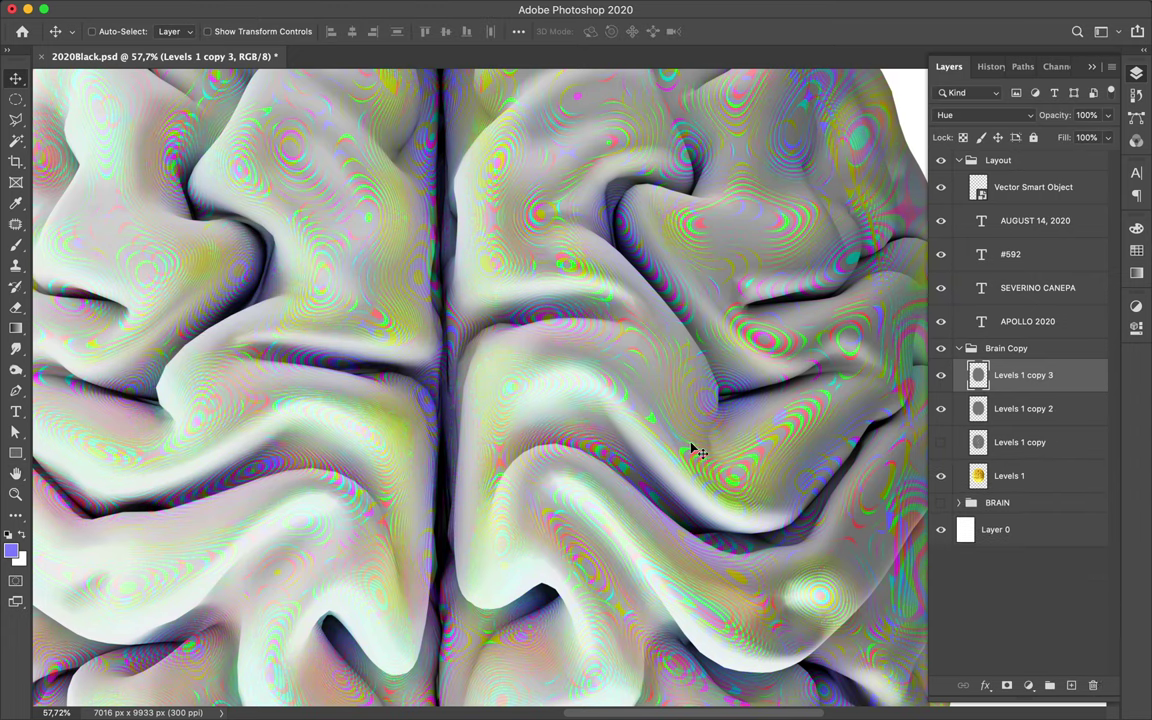
scroll(690, 450, "down", 2)
scroll(692, 450, "down", 1)
scroll(692, 450, "down", 1)
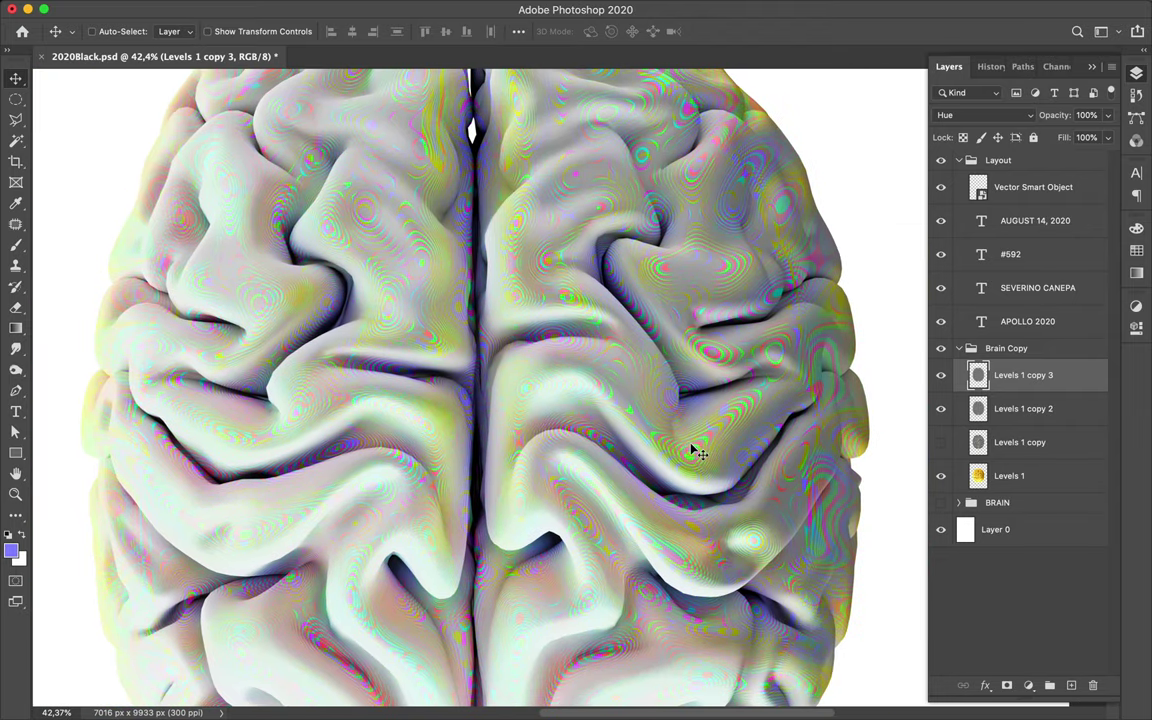
scroll(692, 450, "down", 1)
scroll(692, 450, "down", 2)
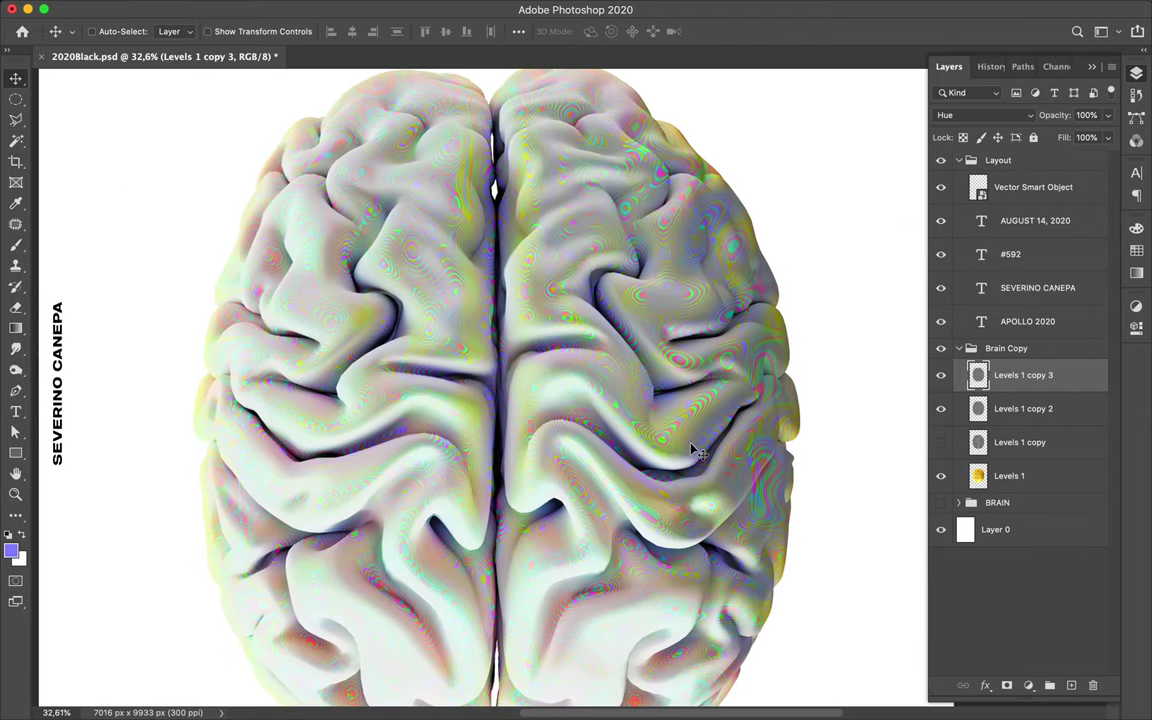
scroll(692, 450, "down", 1)
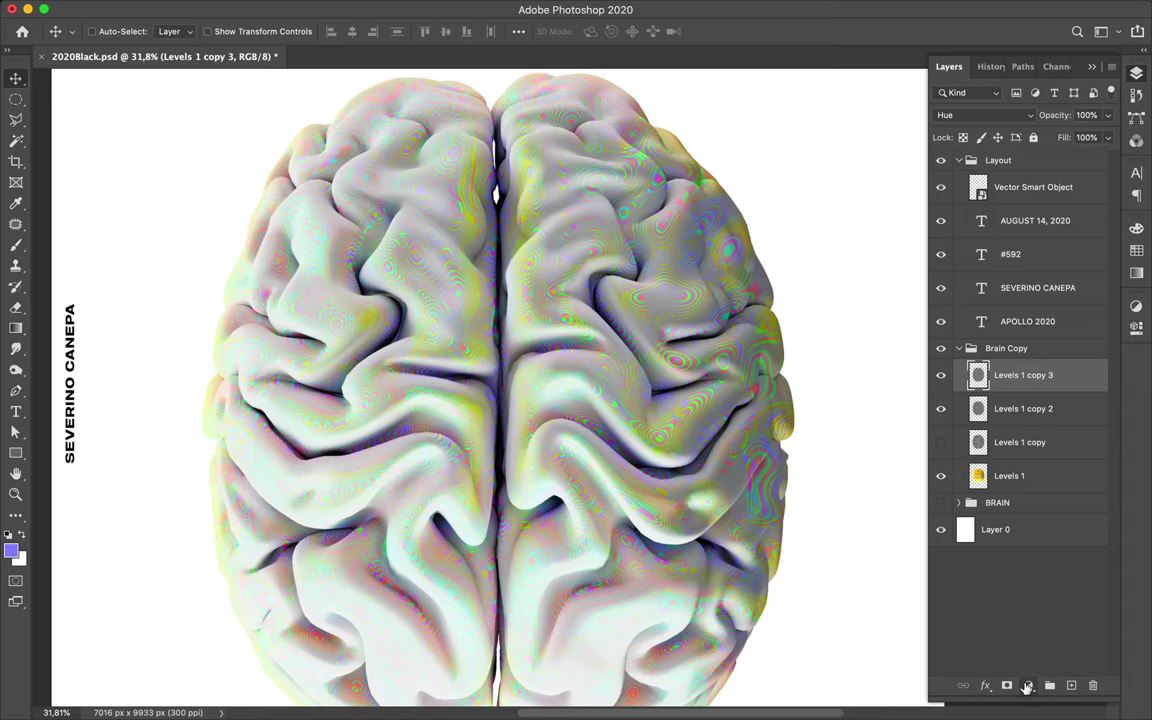
left_click(1027, 686)
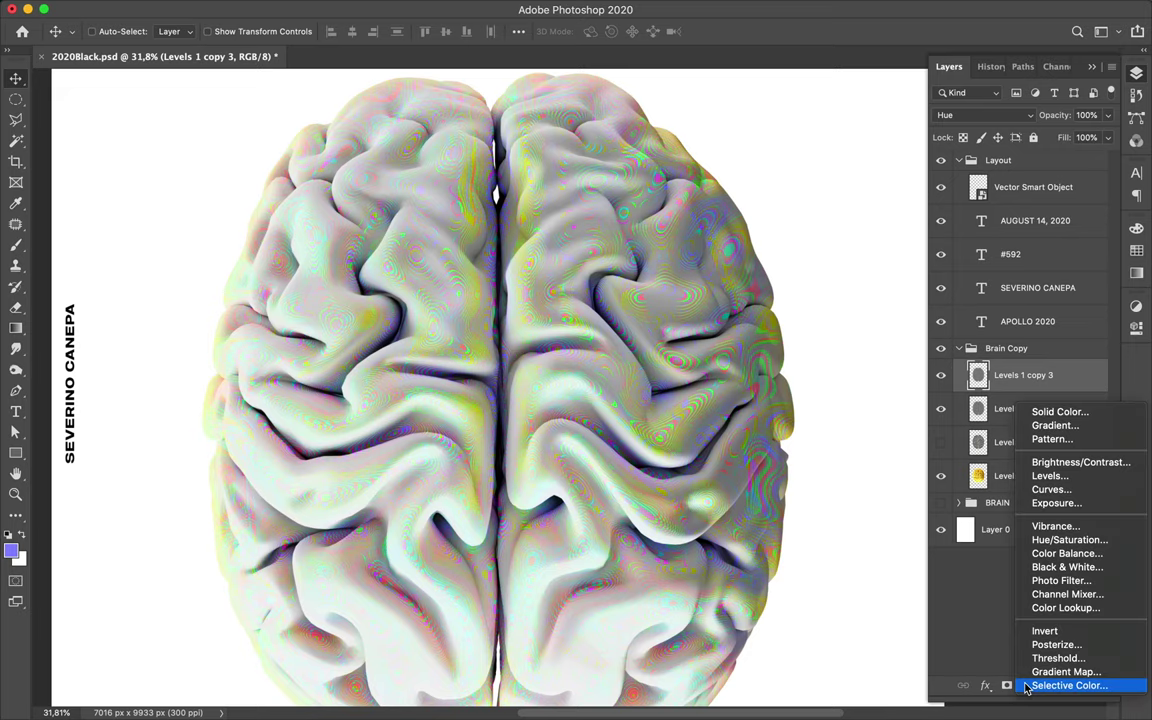
left_click(1069, 540)
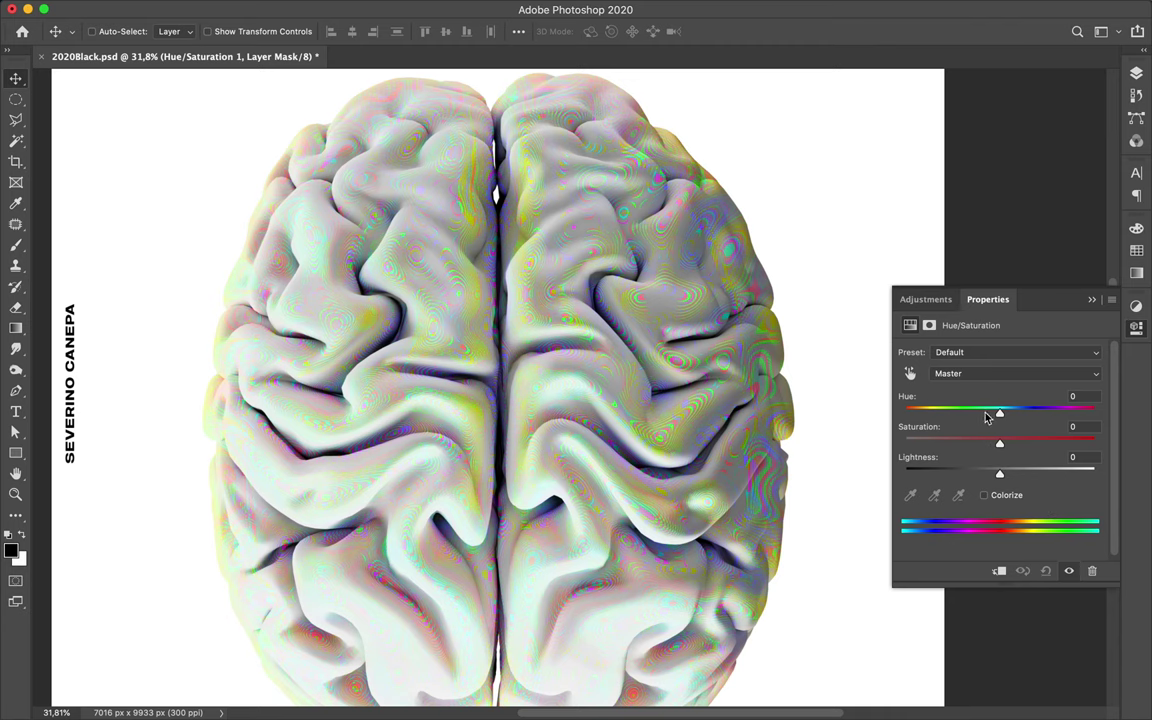
mouse_move(997, 414)
left_mouse_down()
mouse_move(889, 429)
mouse_move(1095, 430)
left_mouse_up()
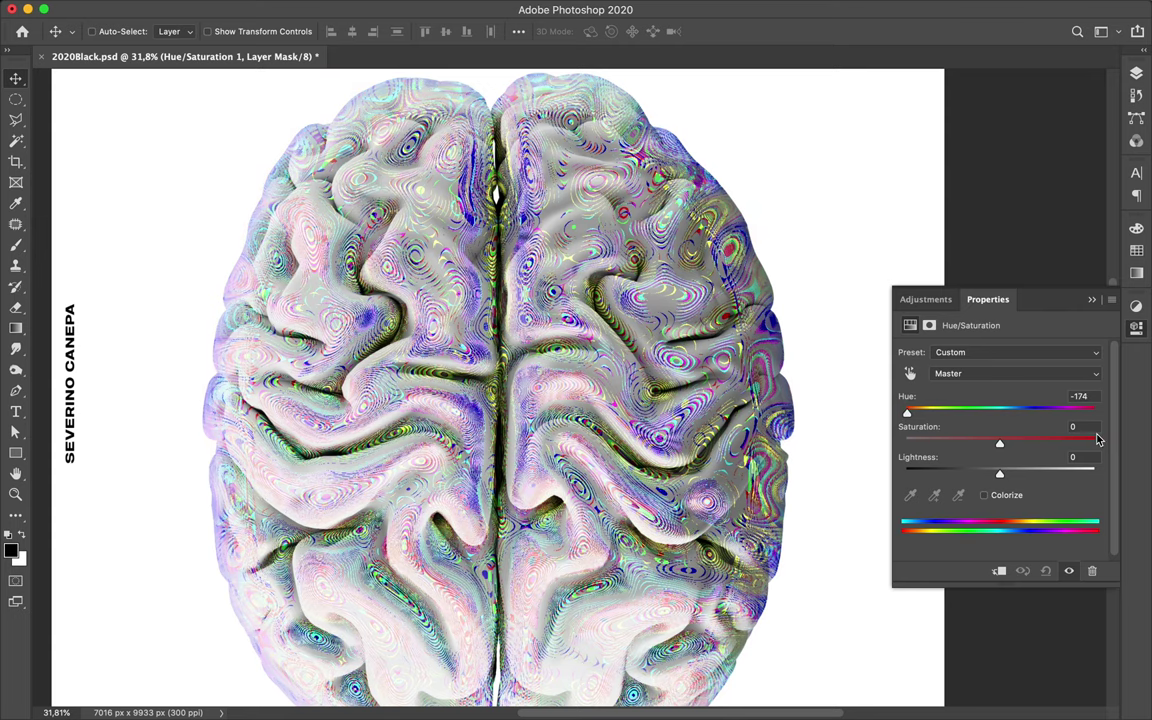
left_click(1070, 425)
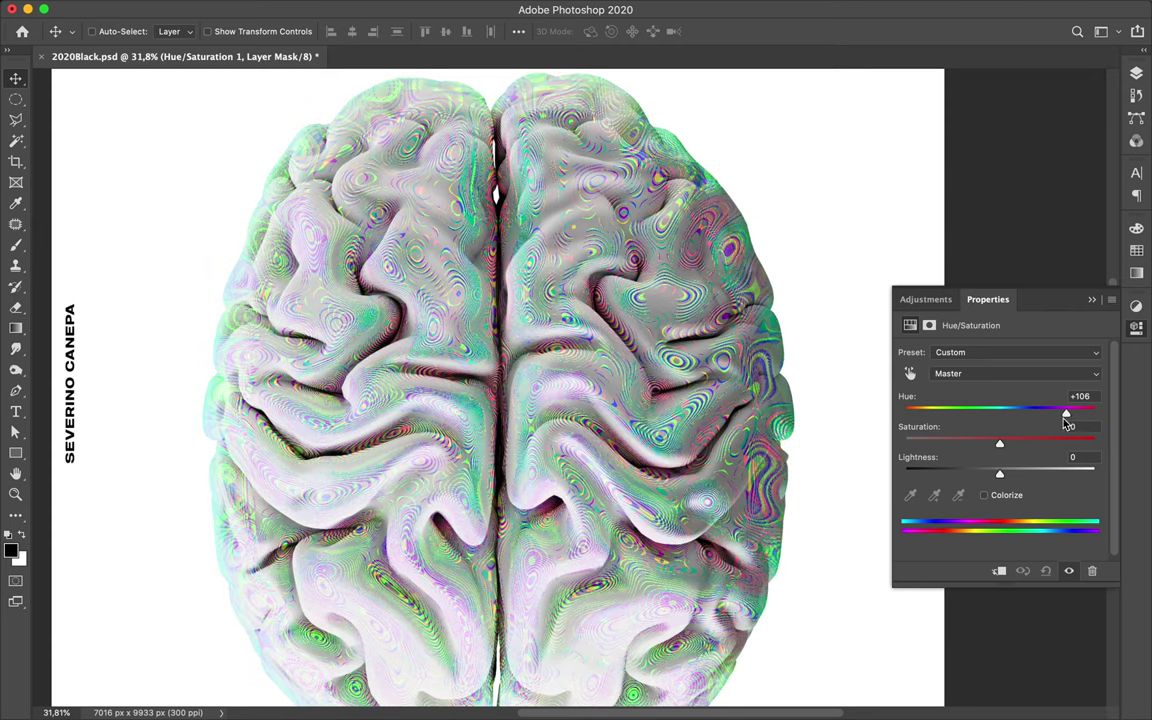
left_click(1012, 428)
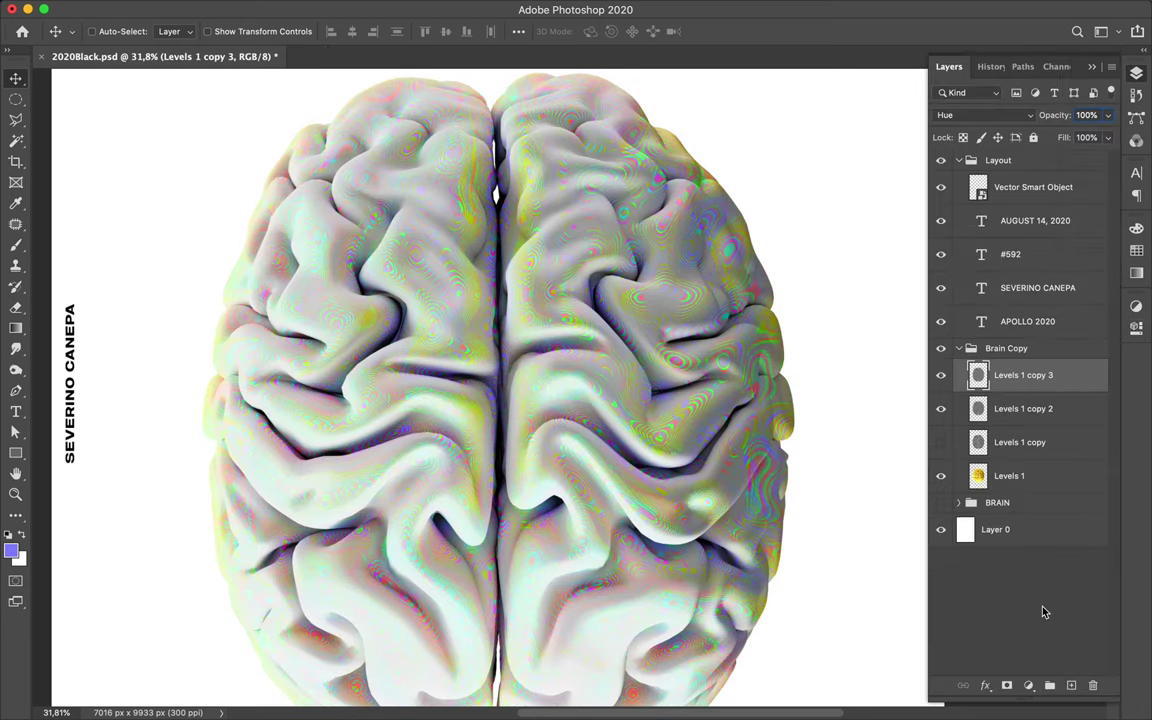
- Add a Color Balance layer with midtones set to +100, +94 and +100
left_click(1028, 686)
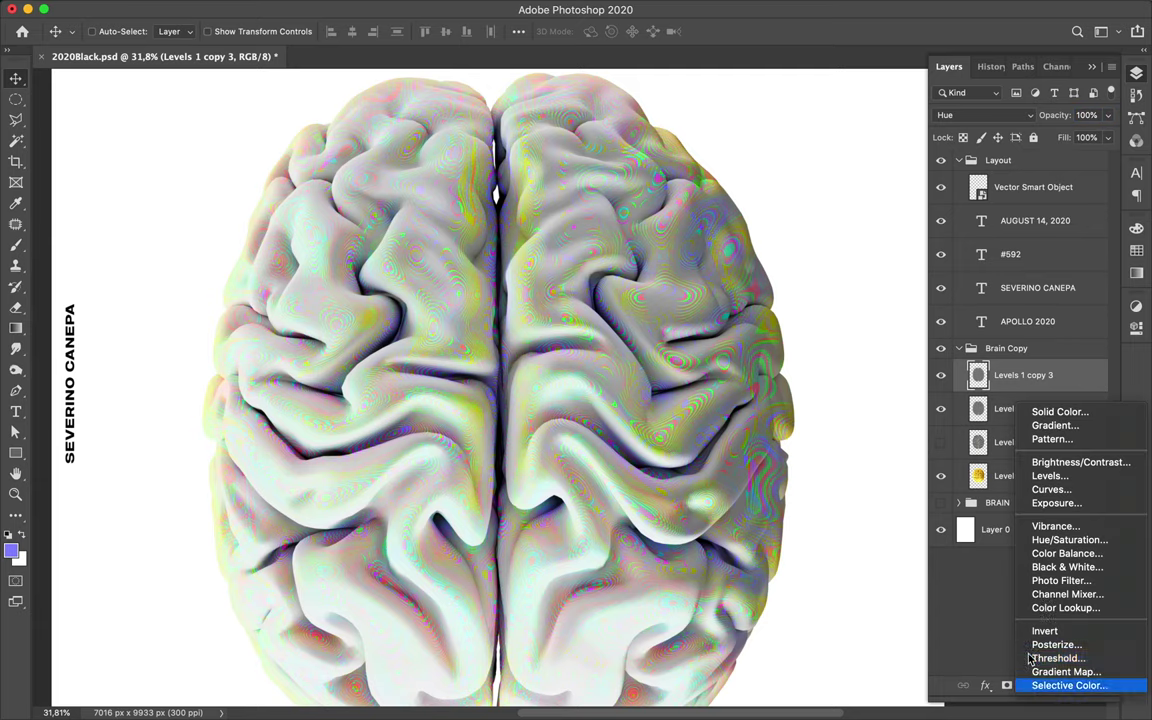
left_click(1066, 553)
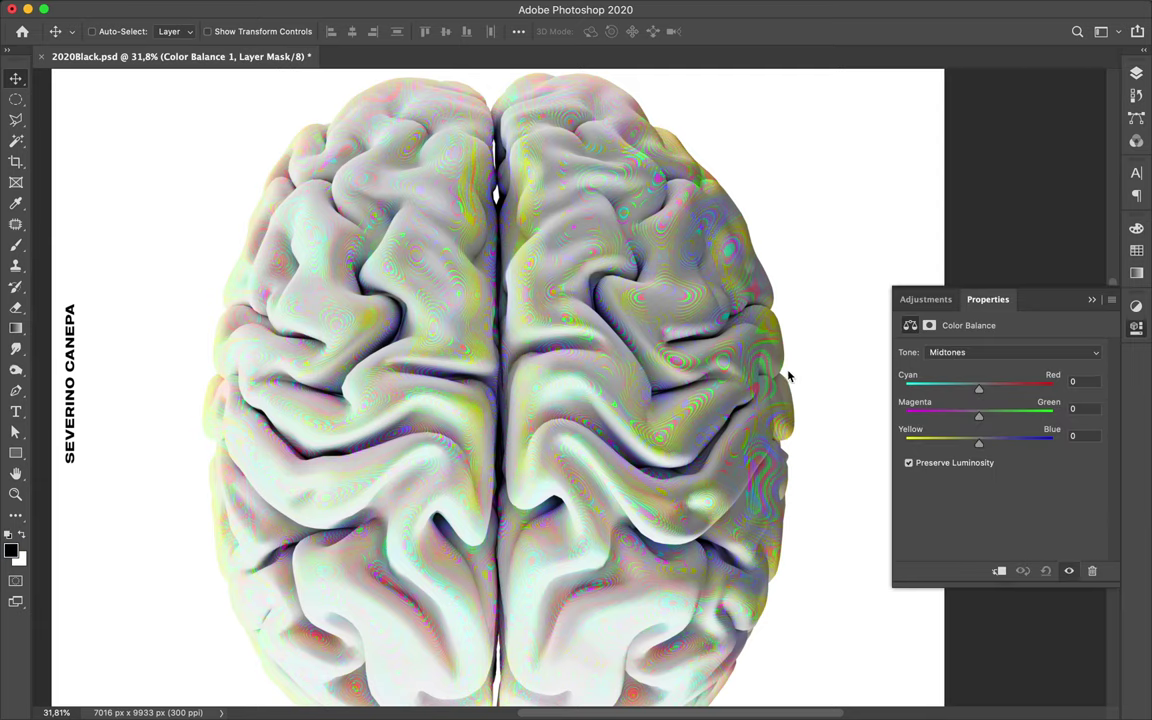
left_click_drag(979, 388, 922, 393)
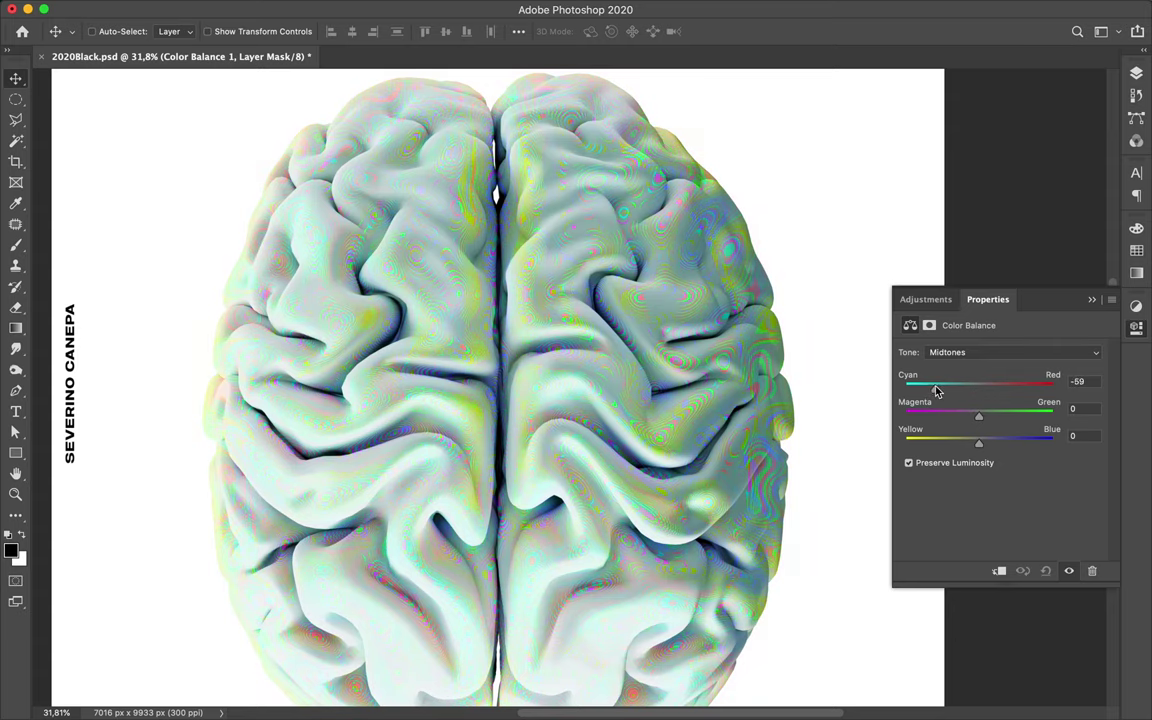
left_click(980, 416)
left_click(931, 416)
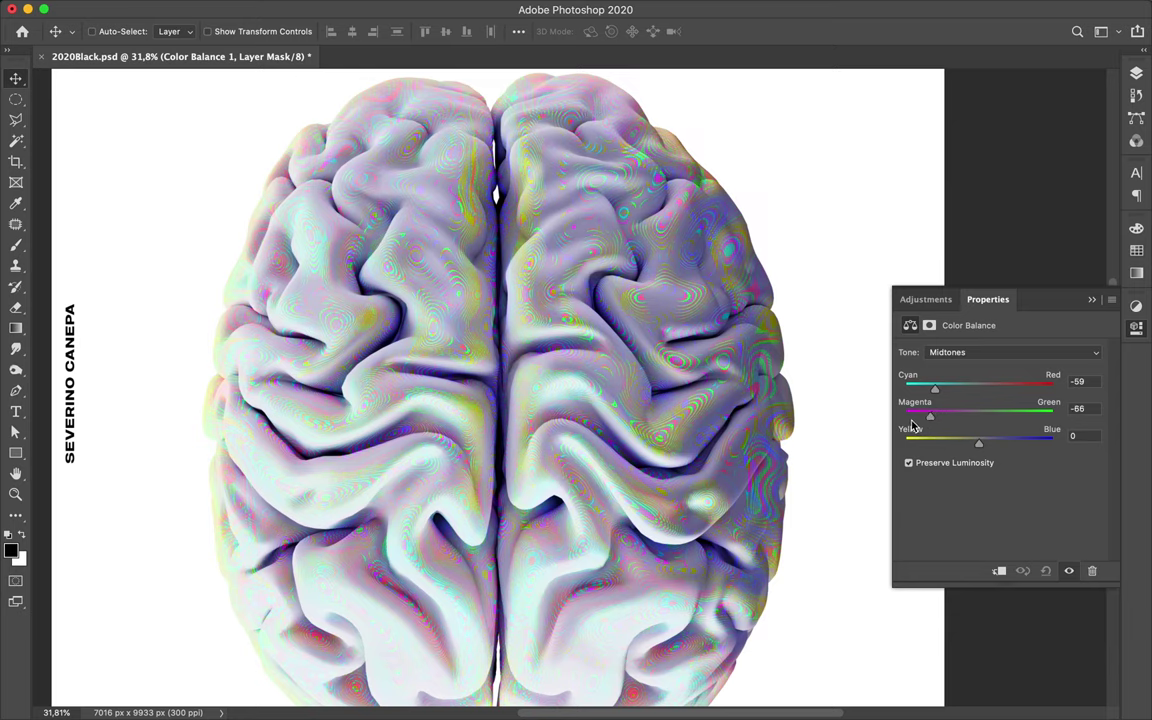
left_click_drag(929, 416, 1049, 416)
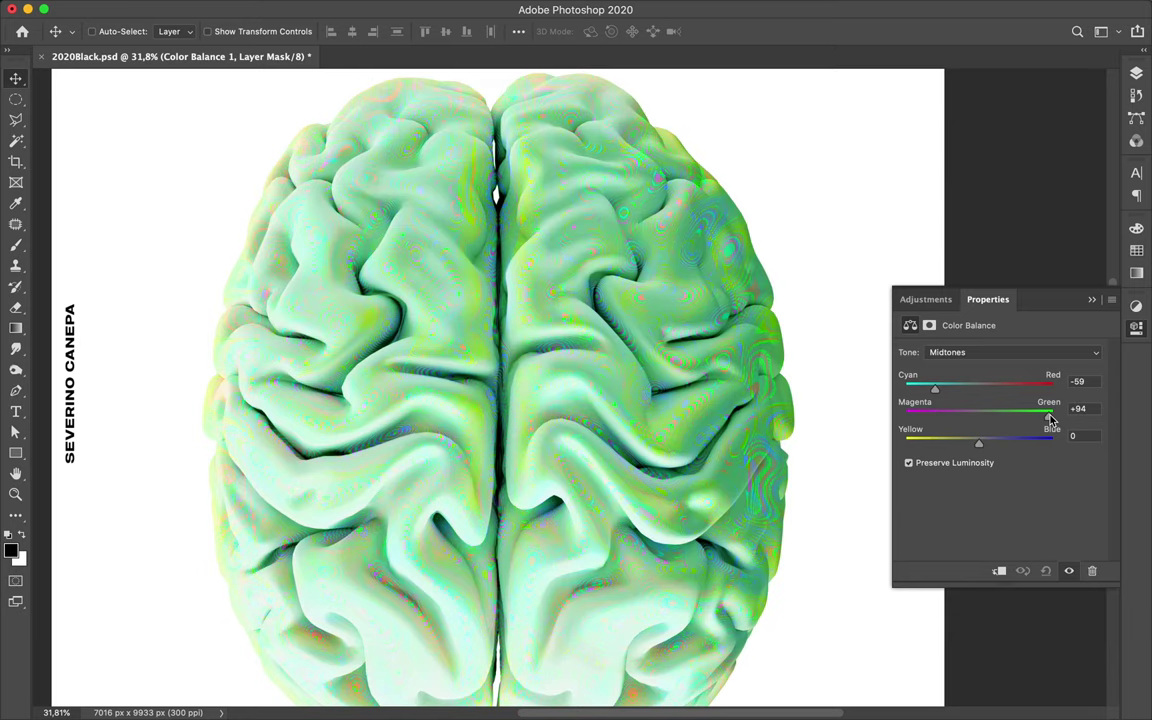
left_click(977, 443)
left_click_drag(977, 443, 1073, 454)
type("100")
key("Return")
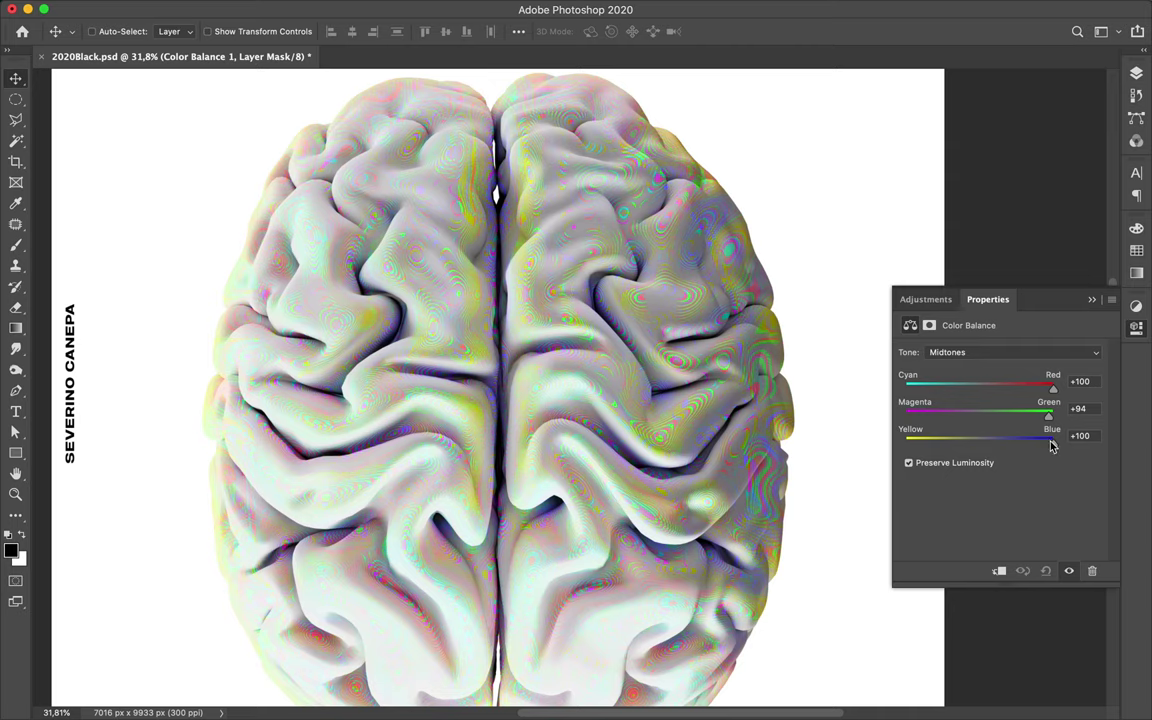
- Toggle Preserve Luminosity off and on, then set the highlights Cyan–Red balance to -100
left_click(909, 464)
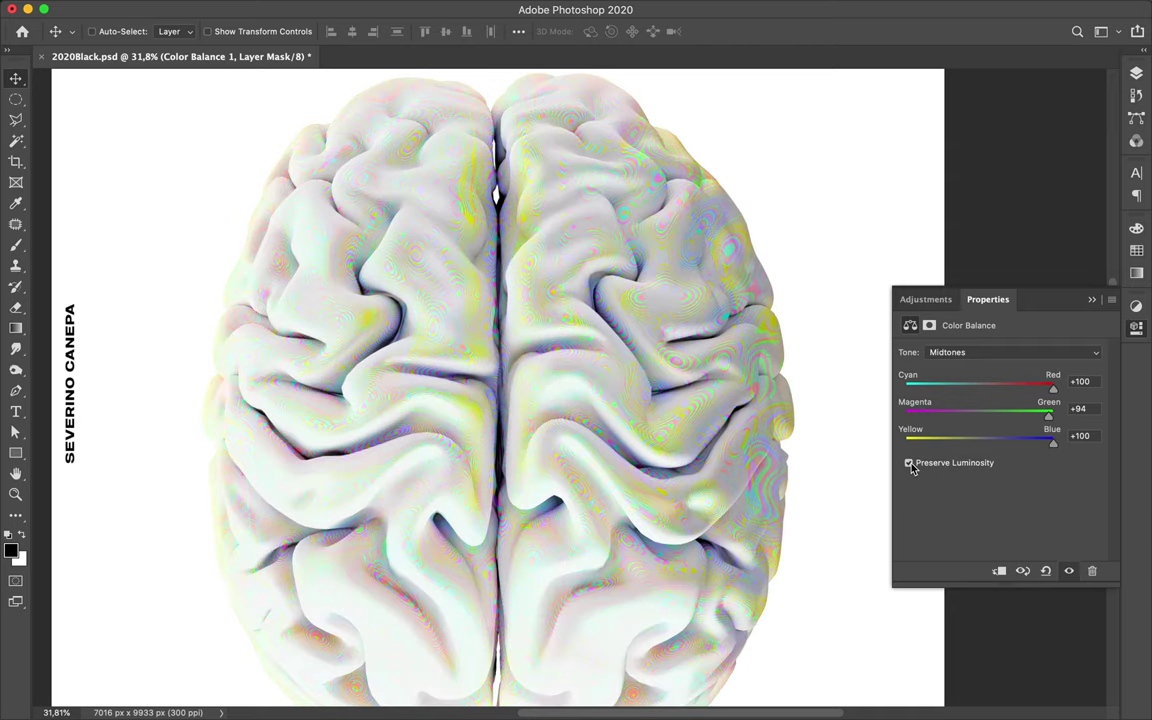
left_click(909, 464)
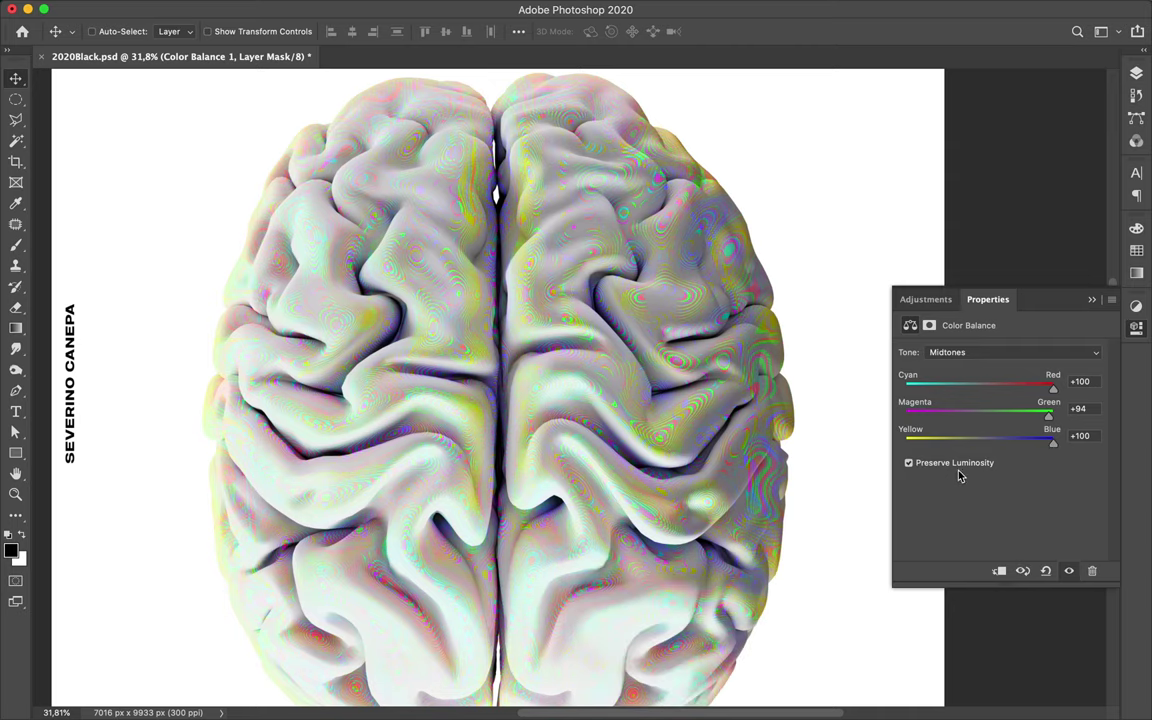
left_click(1004, 354)
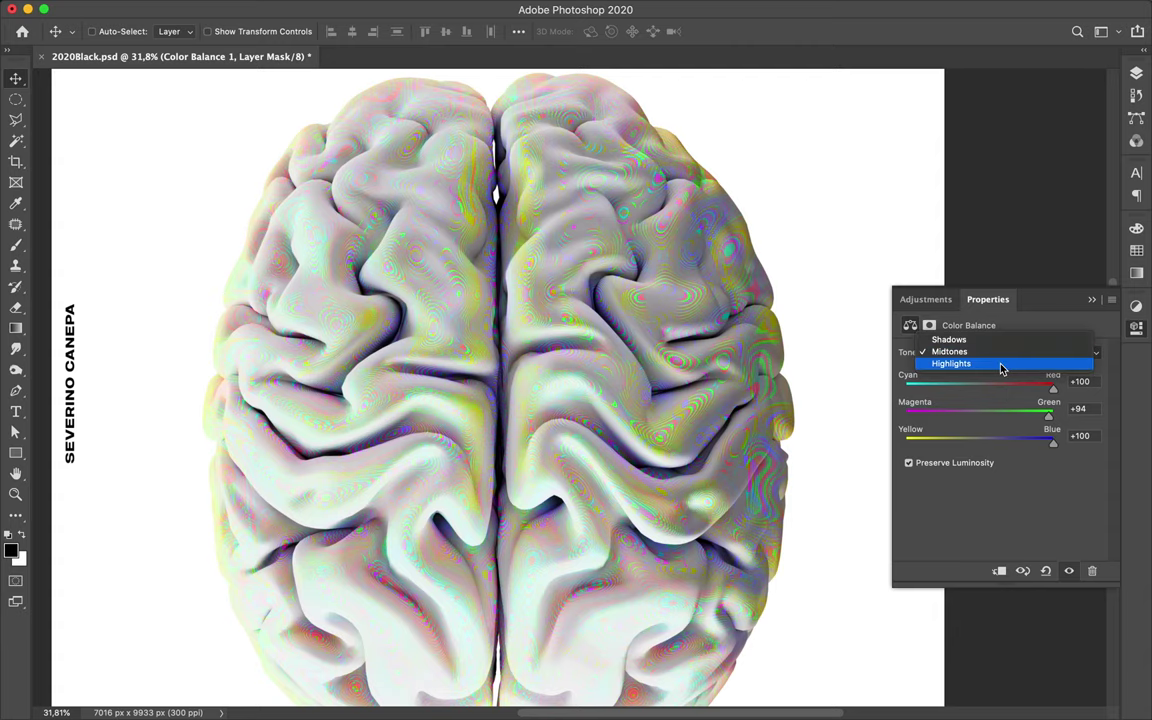
left_click(1001, 366)
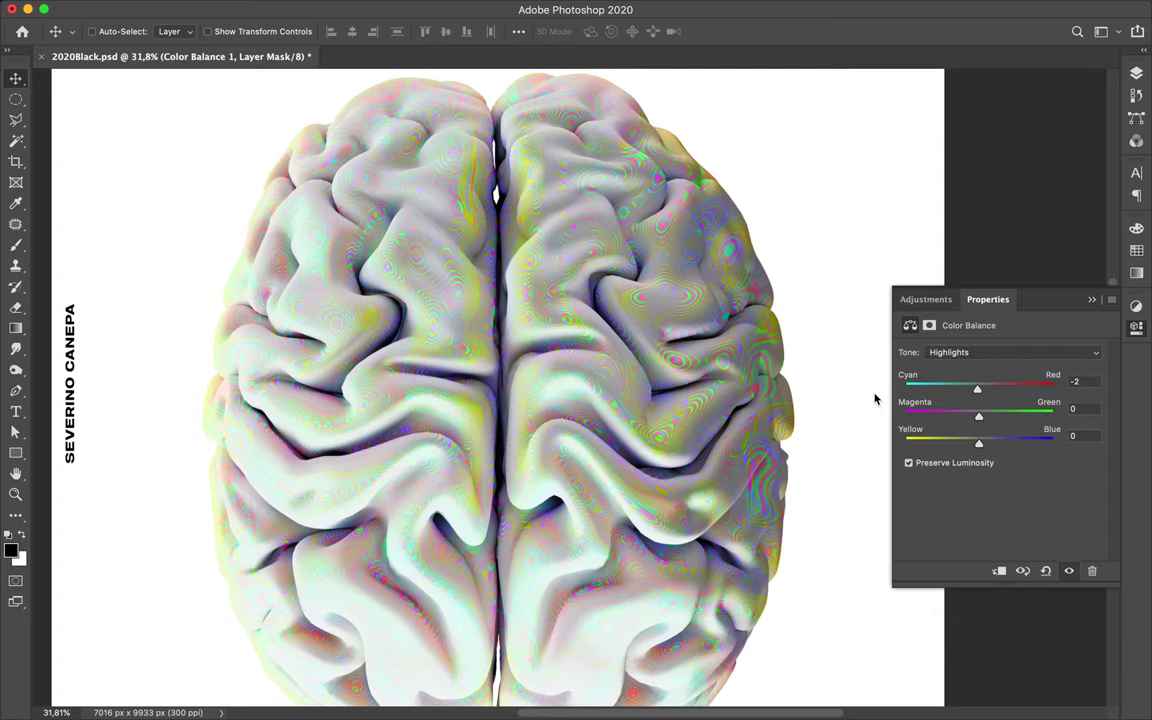
type("-100")
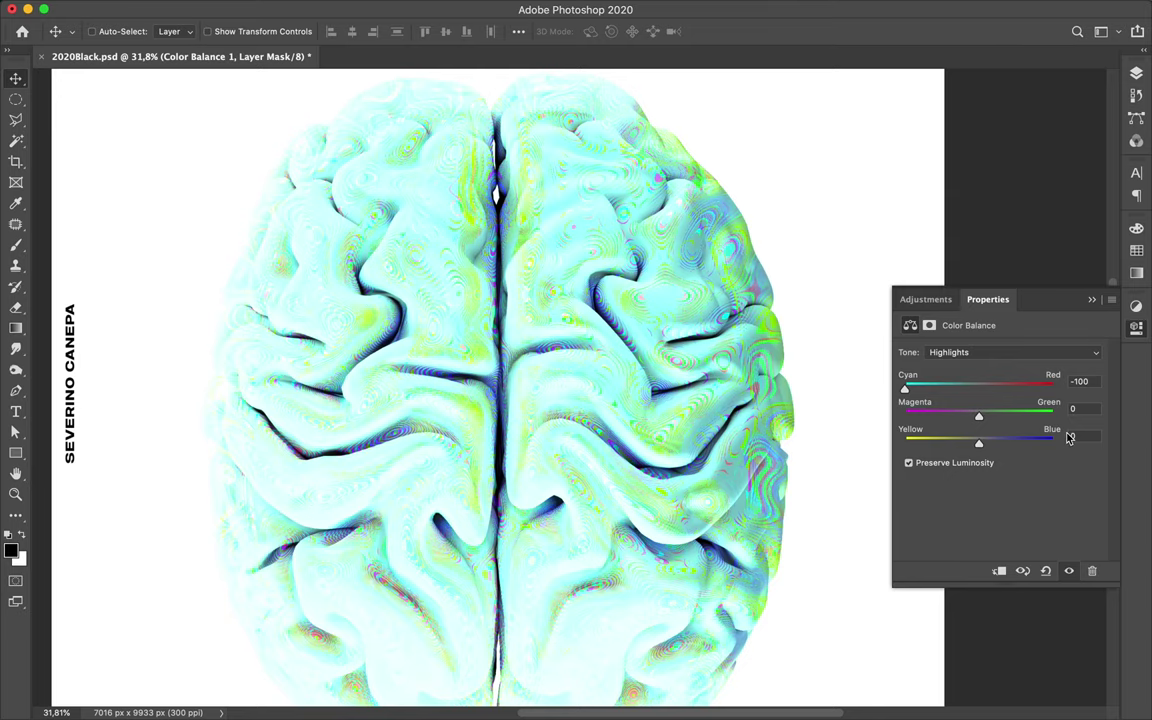
- Delete the Color Balance layer, zoom out to fit the whole poster, and show the Layers panel
left_click(1094, 573)
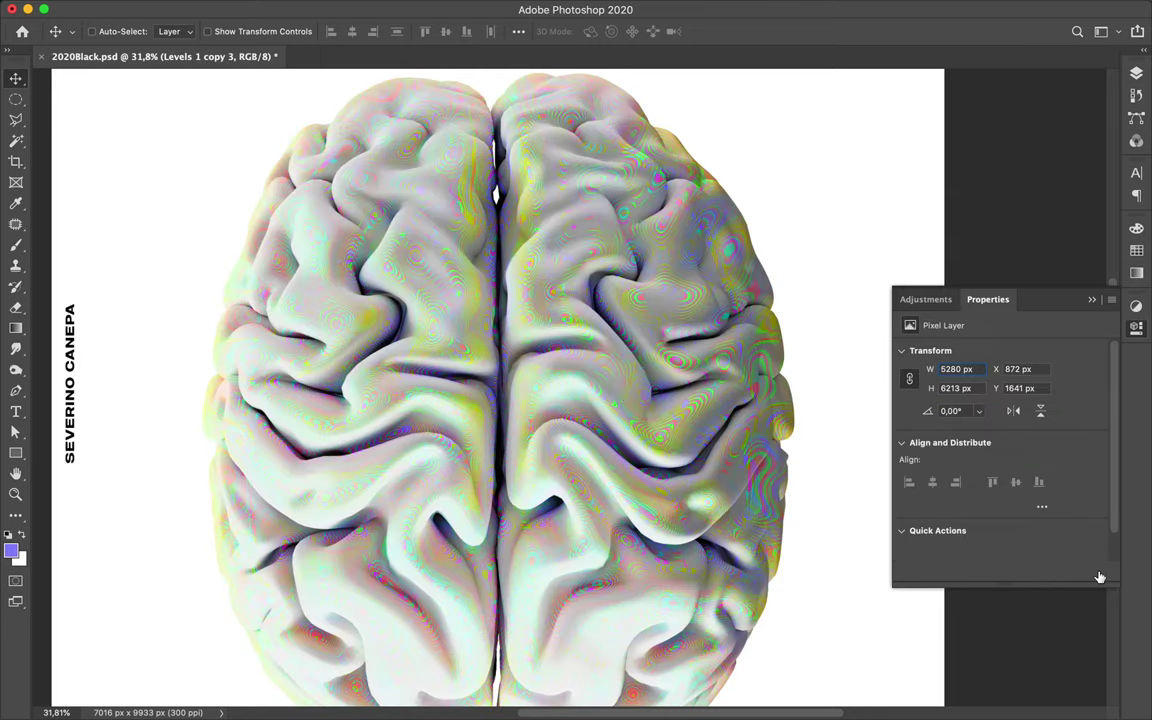
scroll(618, 395, "down", 1)
scroll(618, 395, "down", 1)
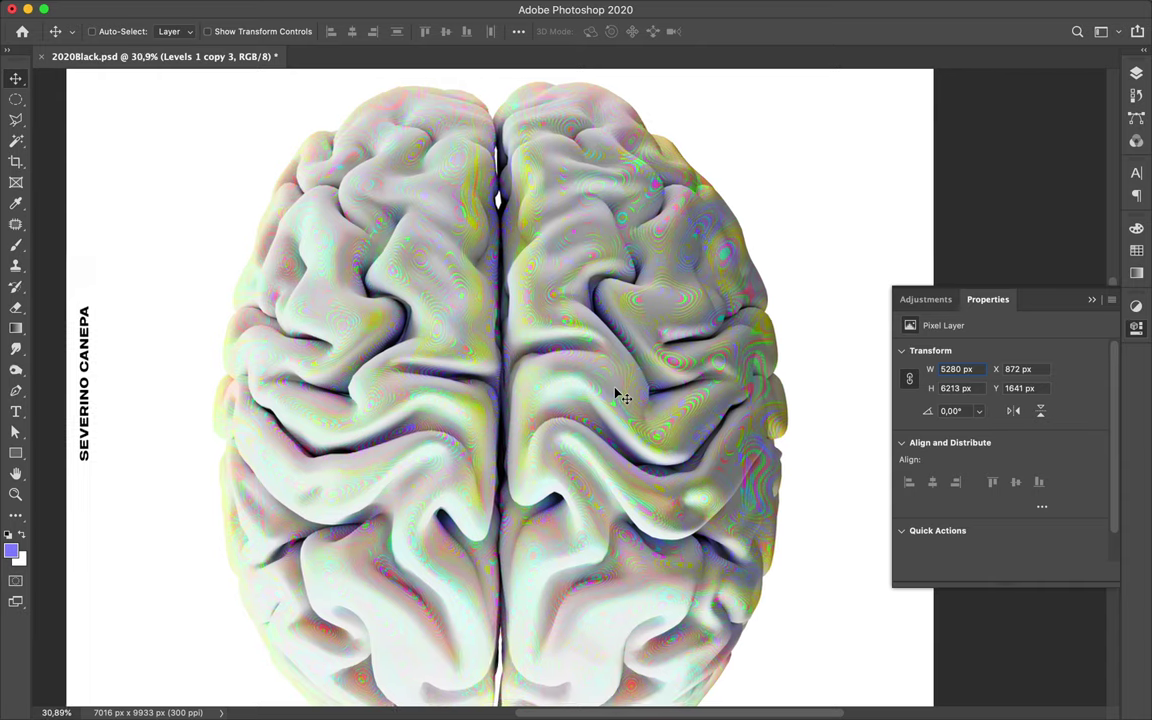
scroll(618, 395, "down", 1)
scroll(618, 395, "down", 5)
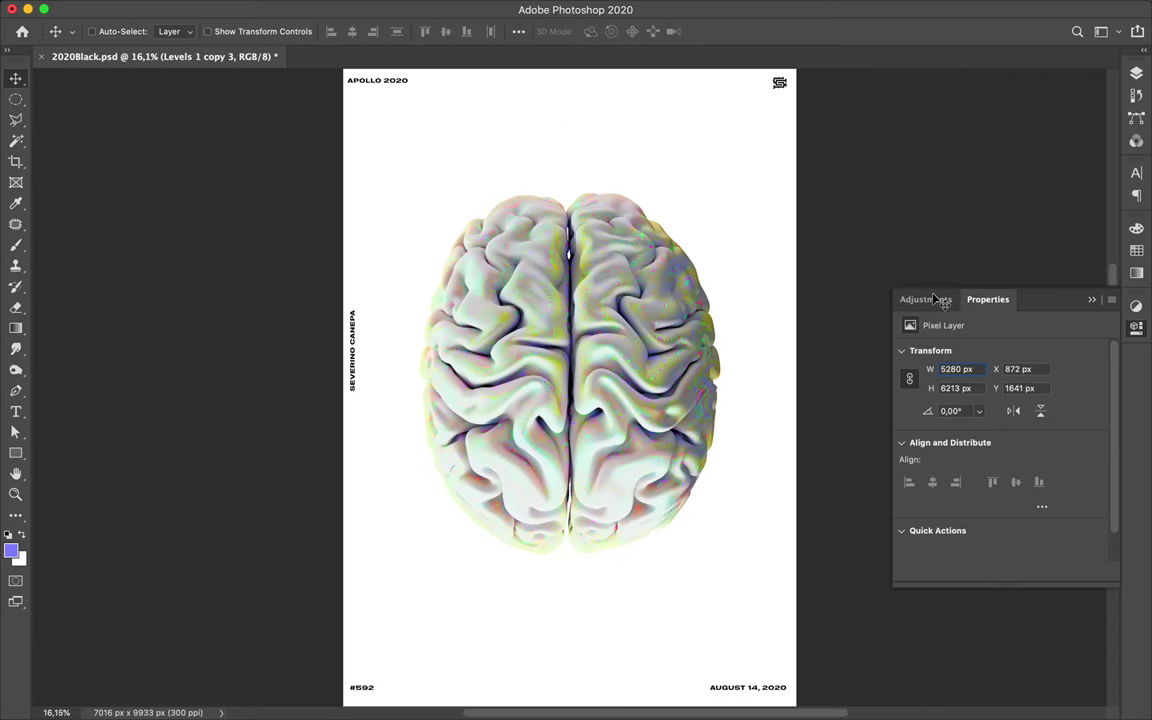
left_click(1136, 72)
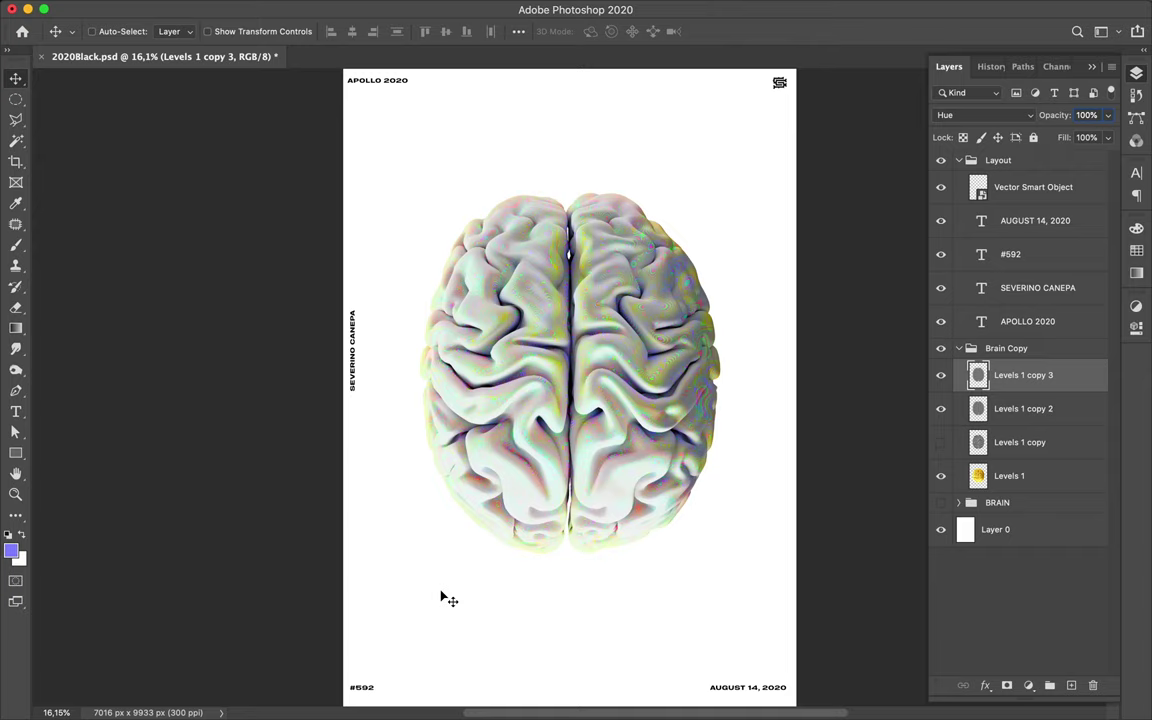
- Draw a white Pen-shape triangle below the brain with its apex at the brain's centre
key("p")
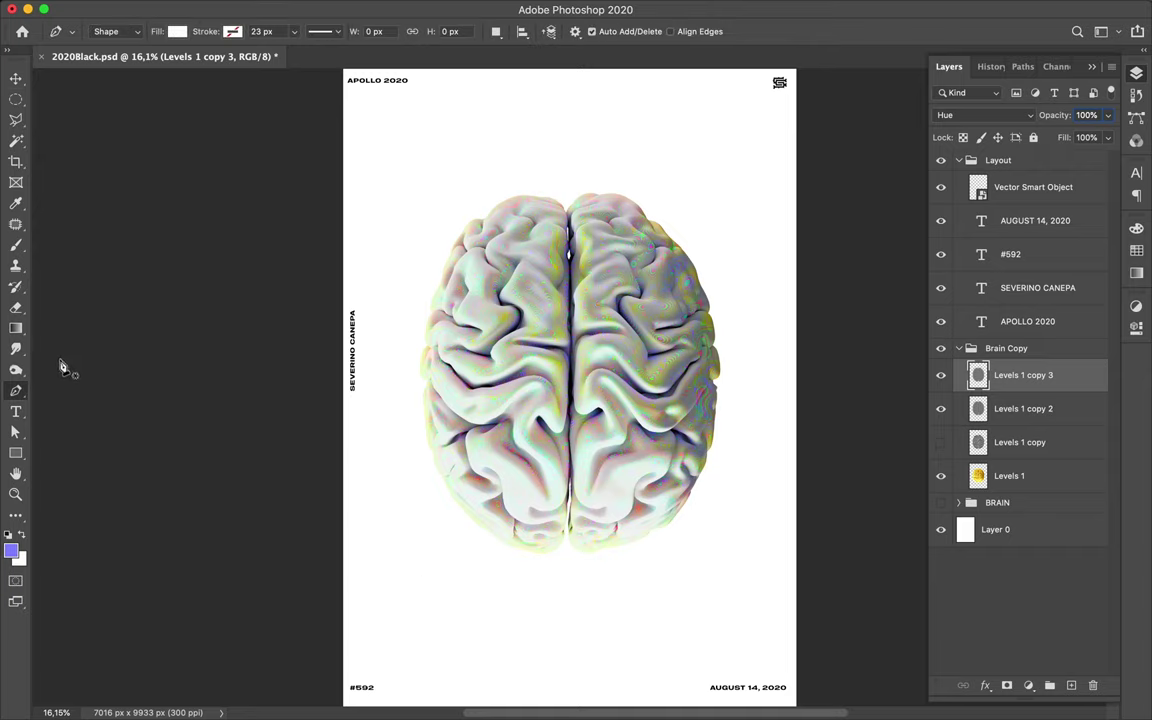
left_click(23, 537)
left_click(396, 567)
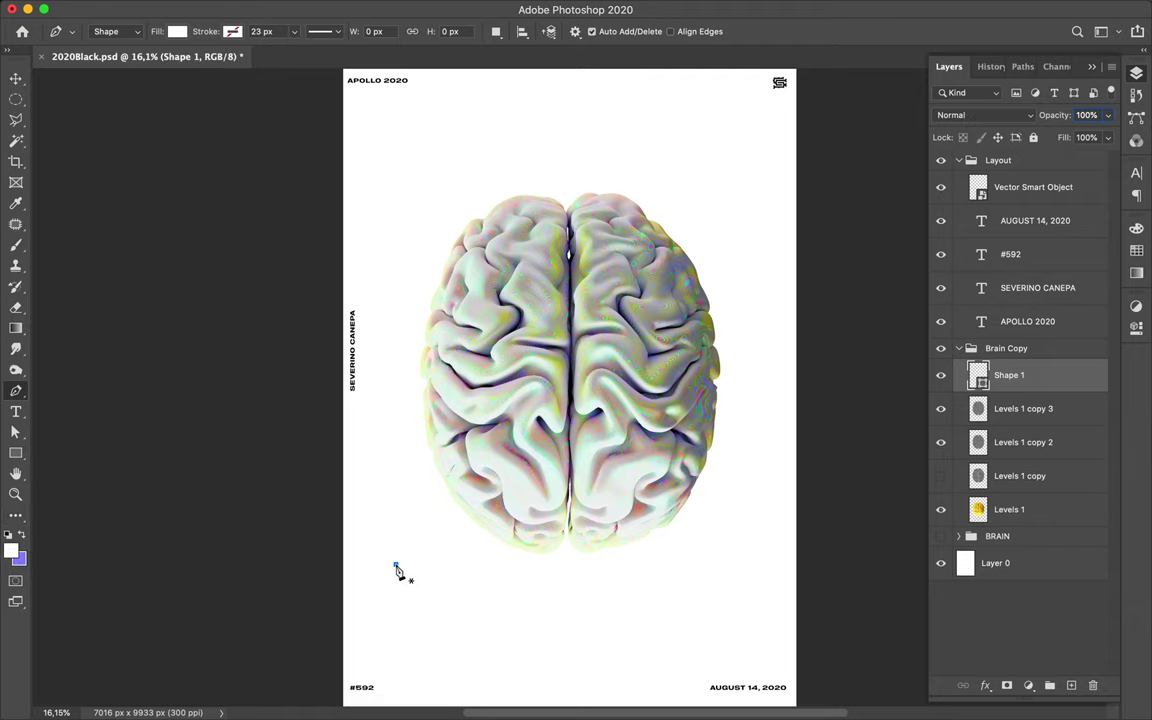
left_click(570, 388)
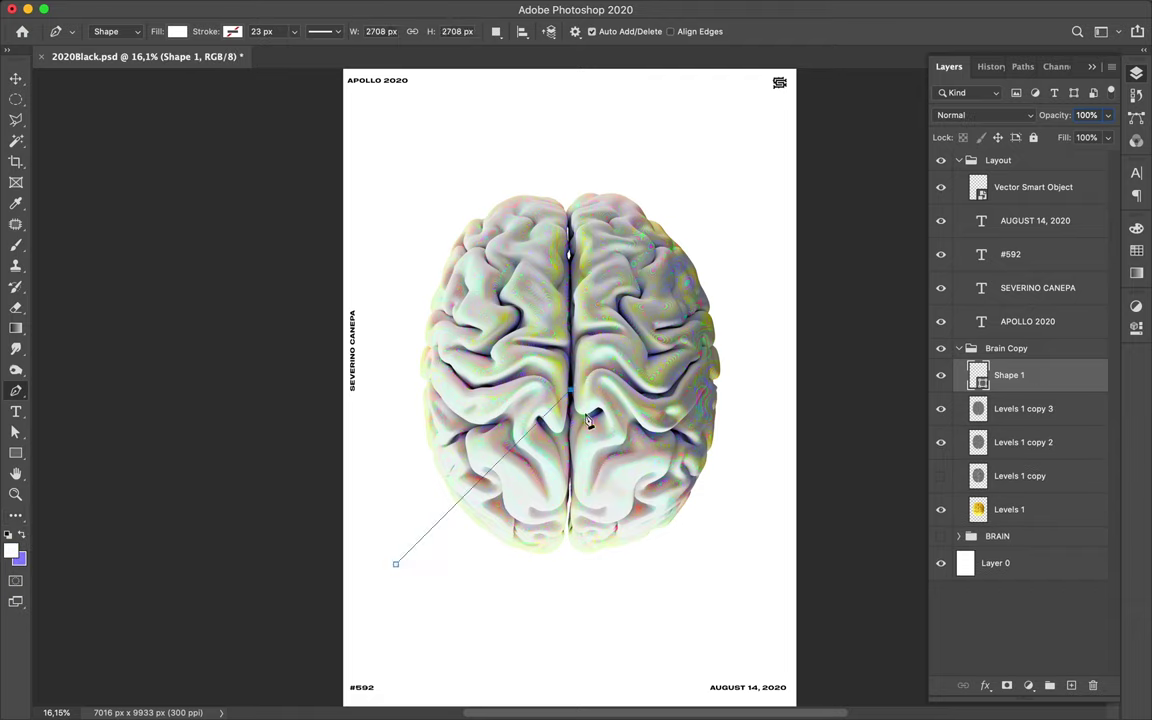
left_click(766, 585)
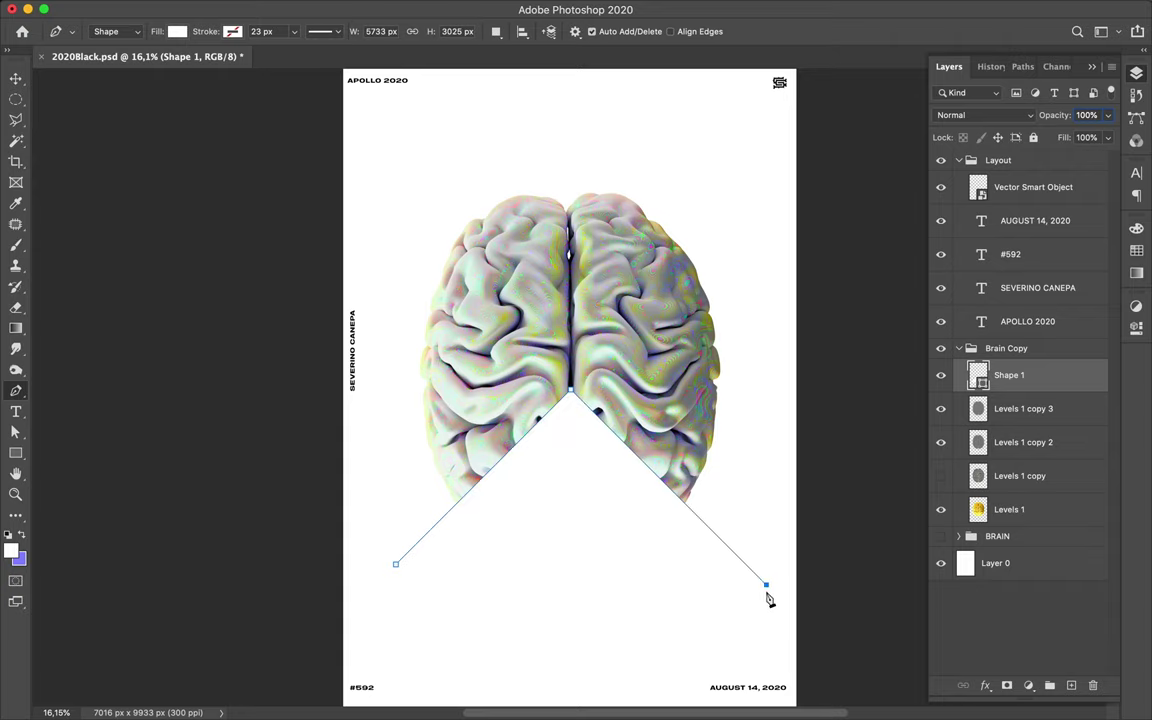
left_click(397, 565)
- Drag the triangle's left corner down to level its base, then hide the path outline
key("a")
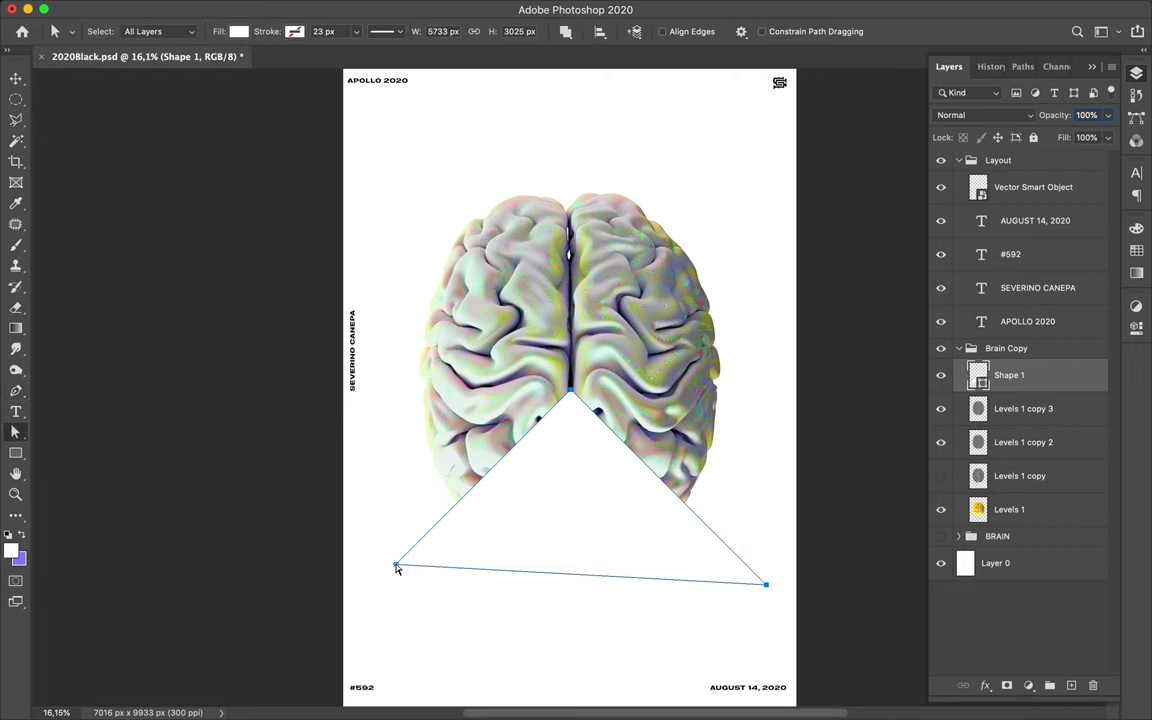
left_click_drag(397, 566, 375, 592)
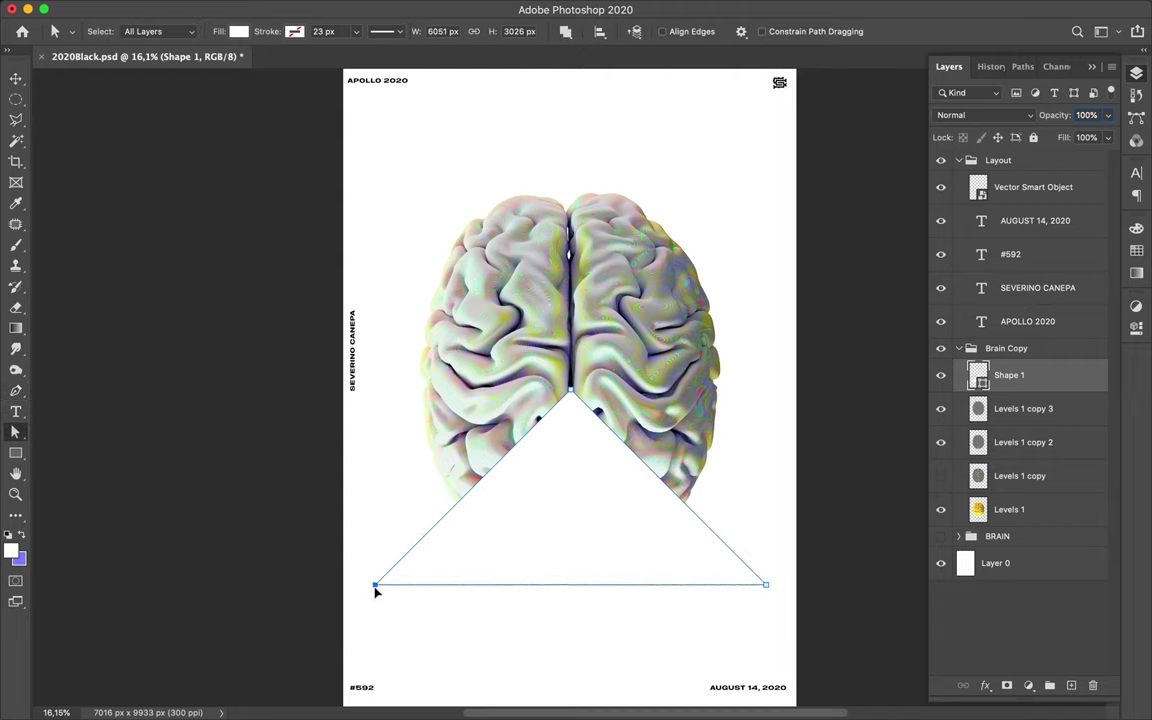
key("v")
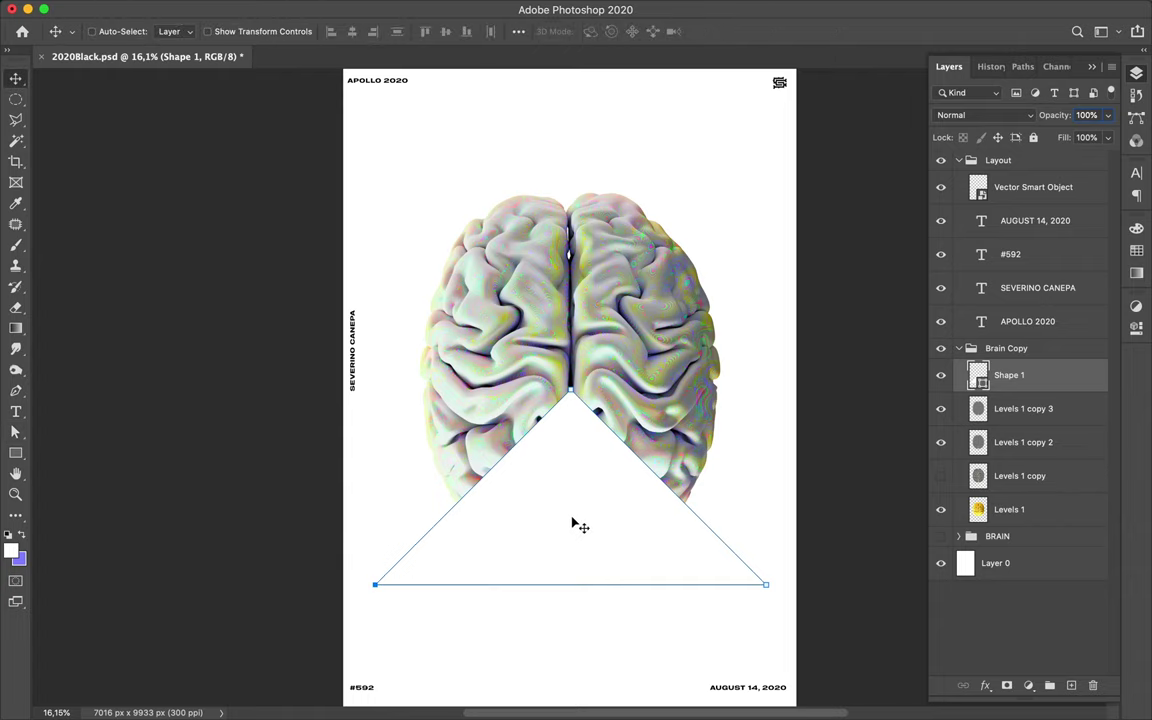
scroll(576, 524, "down", 1)
key("Escape")
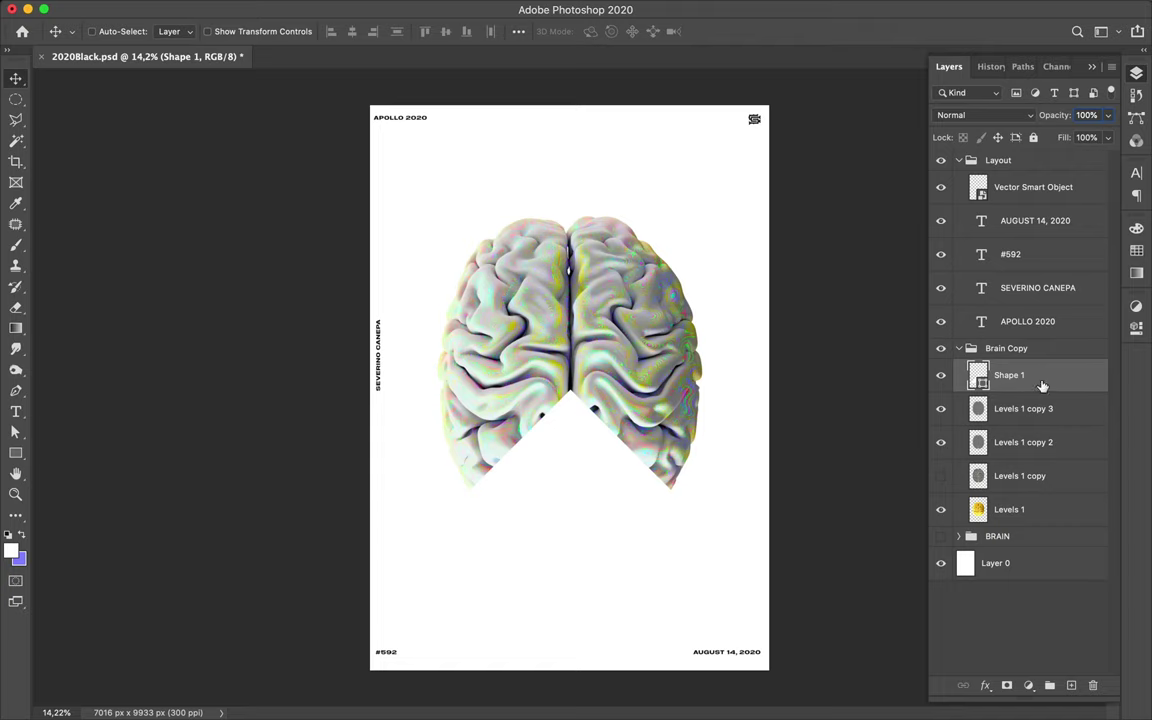
- Add a new layer beneath Shape 1 and load the triangle's outline as a selection
left_click(1040, 410)
left_click(1071, 685)
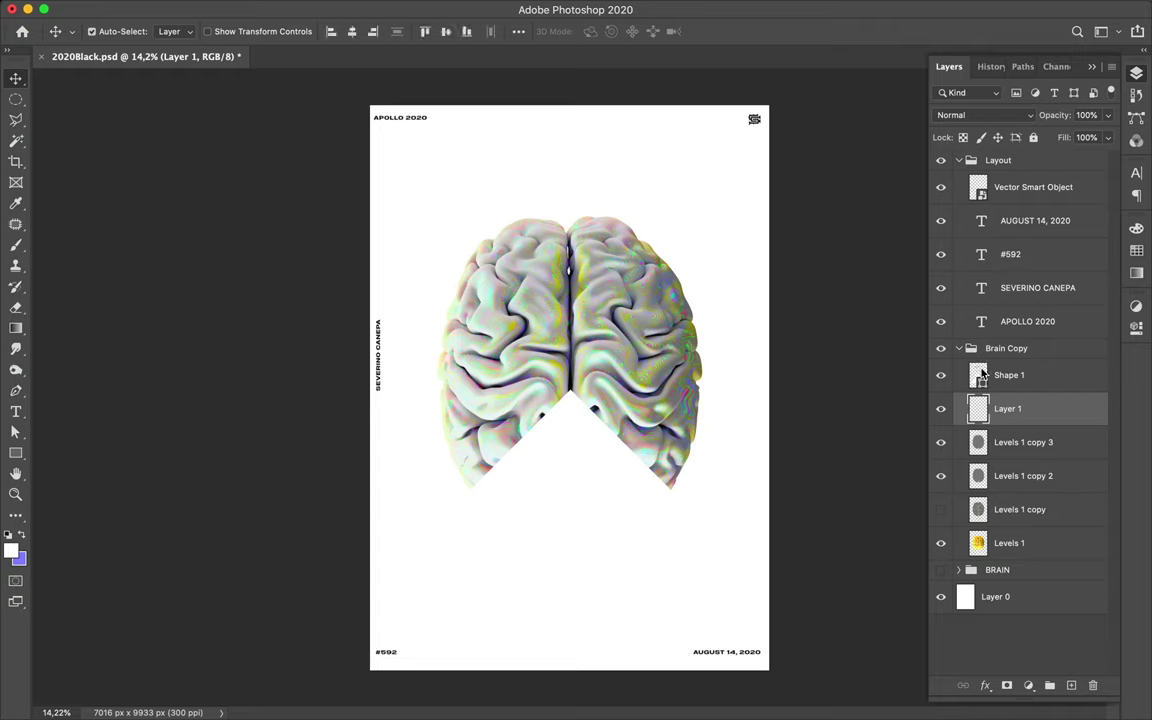
left_click(979, 375, "ctrl")
- Brush black inside the triangle selection, undoing the last stroke
key("b")
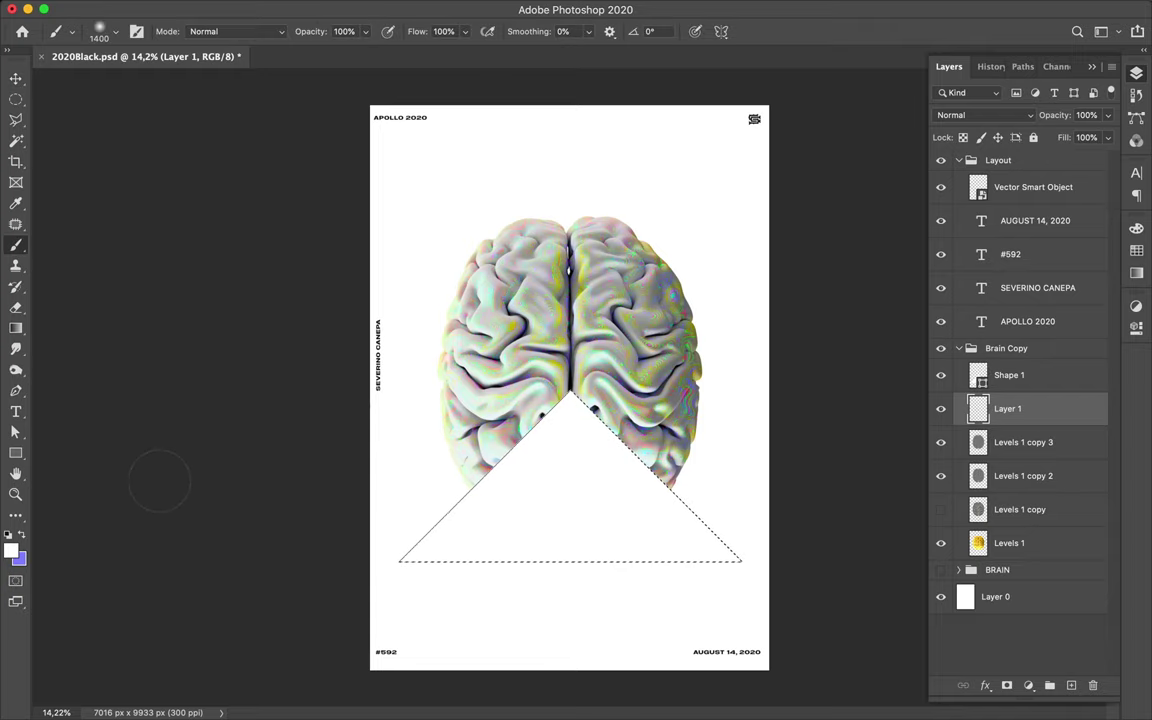
left_click(8, 537)
mouse_move(545, 435)
left_mouse_down()
mouse_move(419, 504)
mouse_move(417, 545)
mouse_move(706, 547)
left_mouse_up()
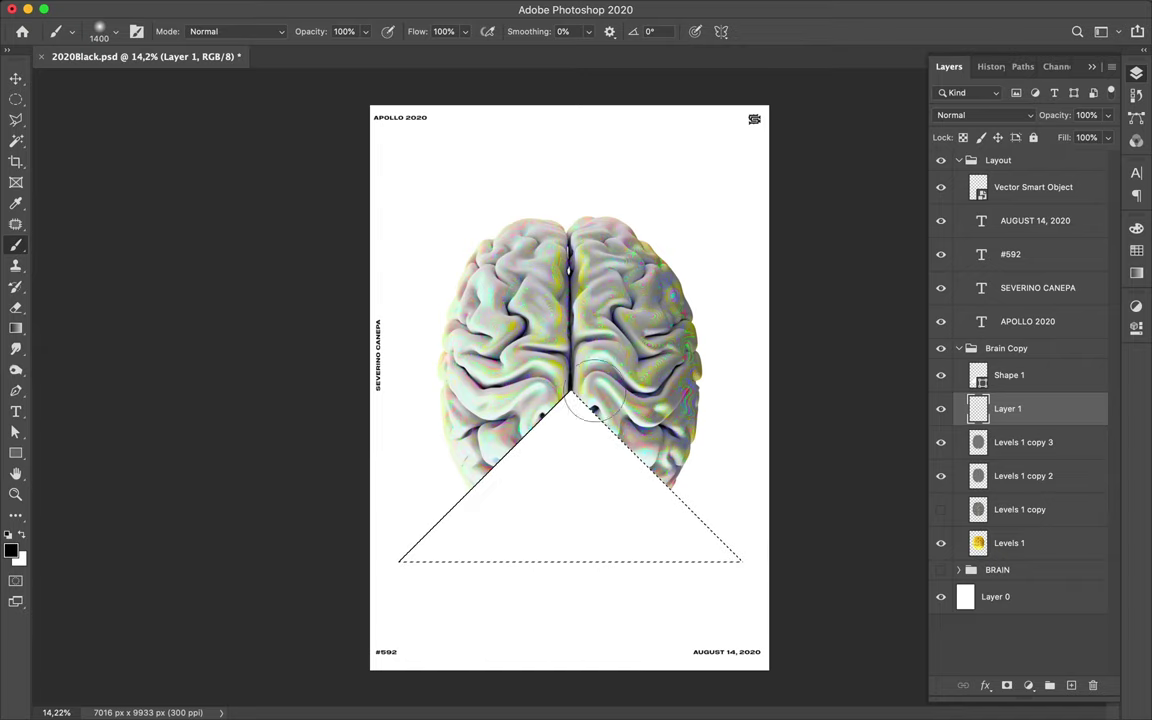
left_click_drag(508, 437, 560, 468)
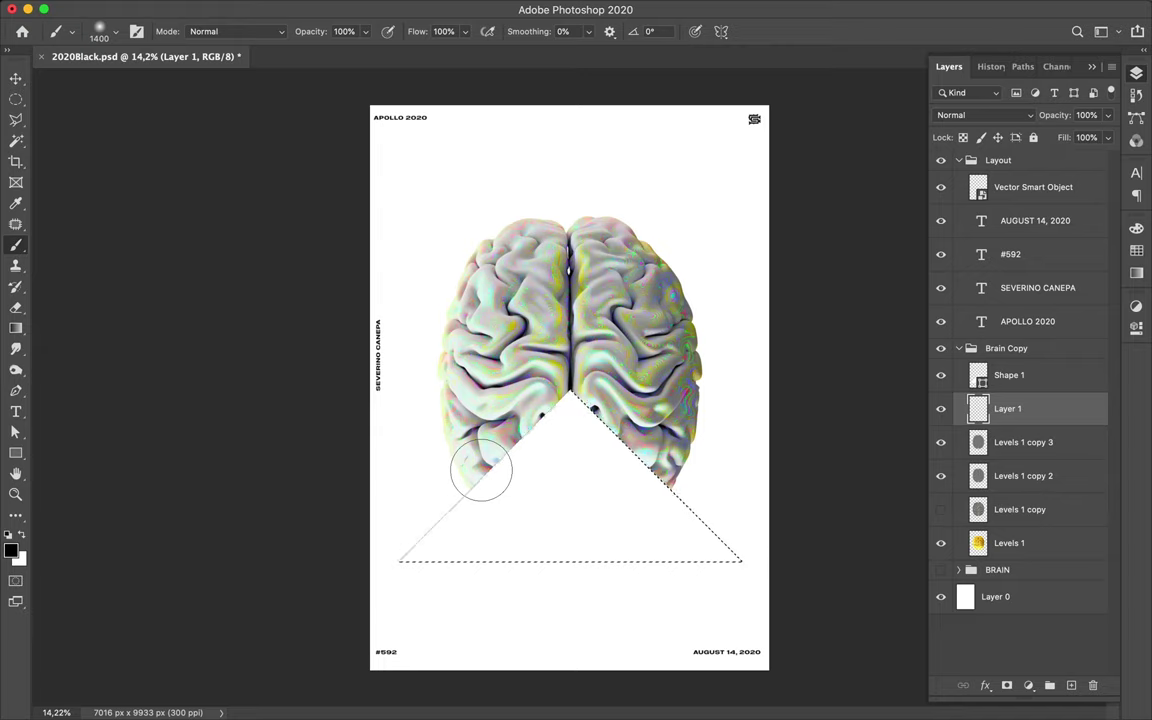
left_click_drag(481, 470, 736, 423)
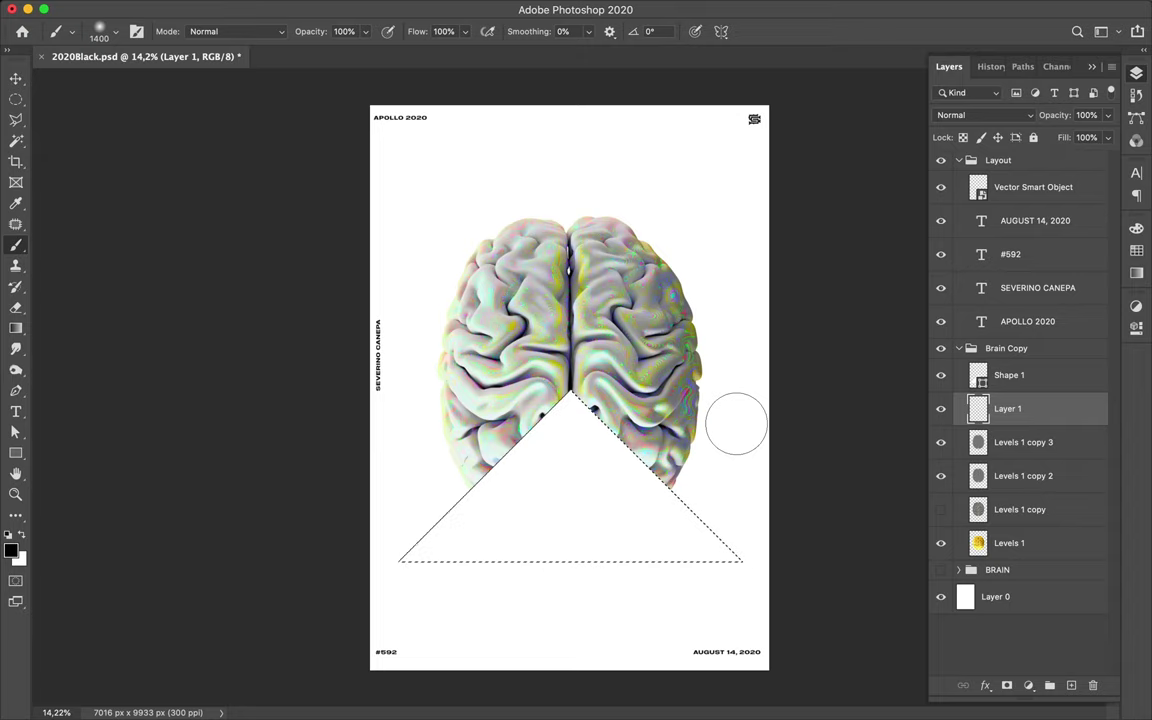
key("ctrl+z")
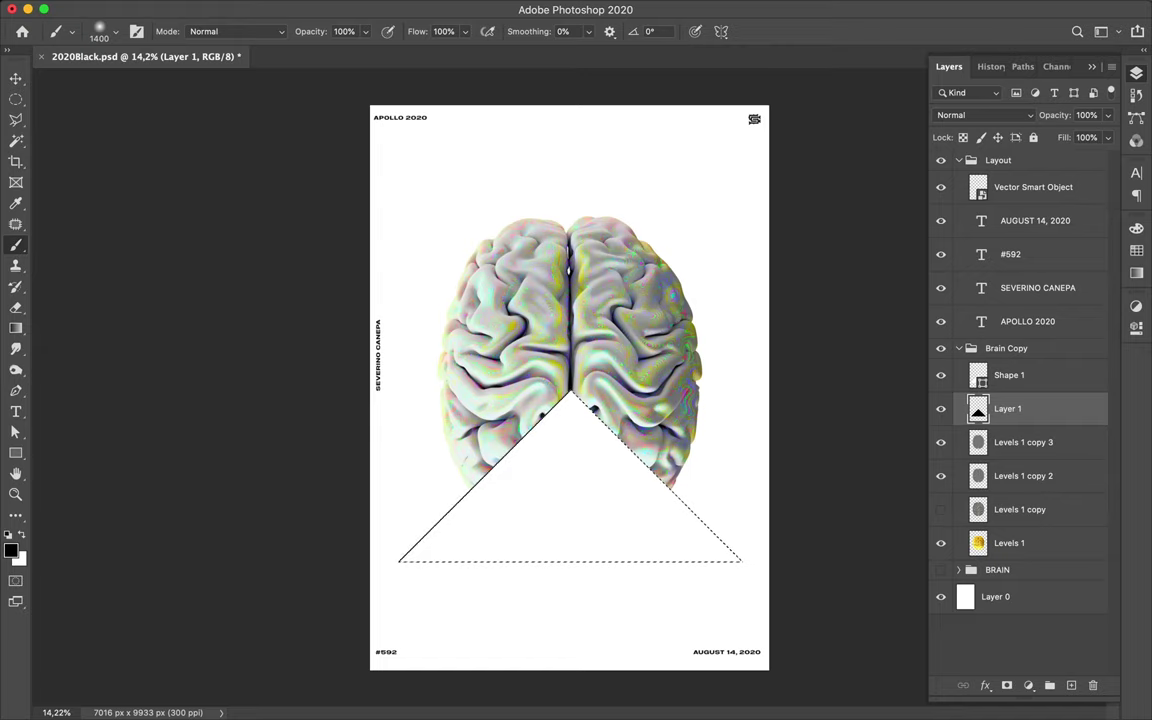
- Apply a 144,2-pixel Gaussian Blur to the black triangle on Layer 1
key("m")
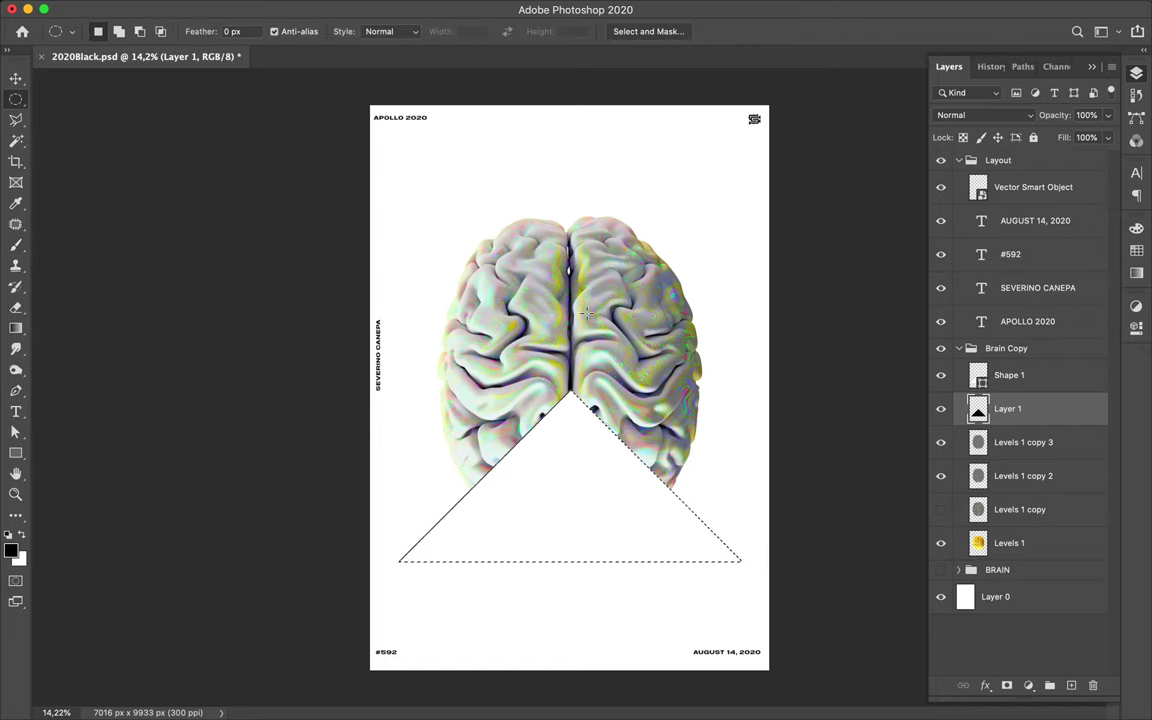
left_click(586, 314)
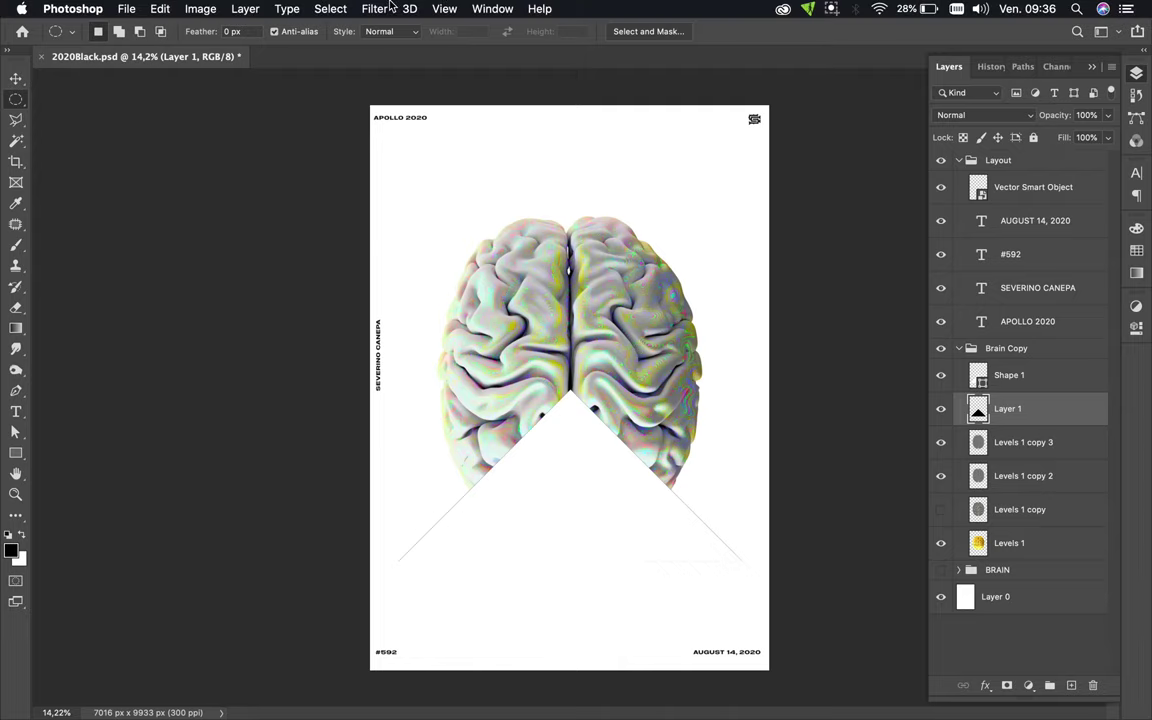
left_click(374, 8)
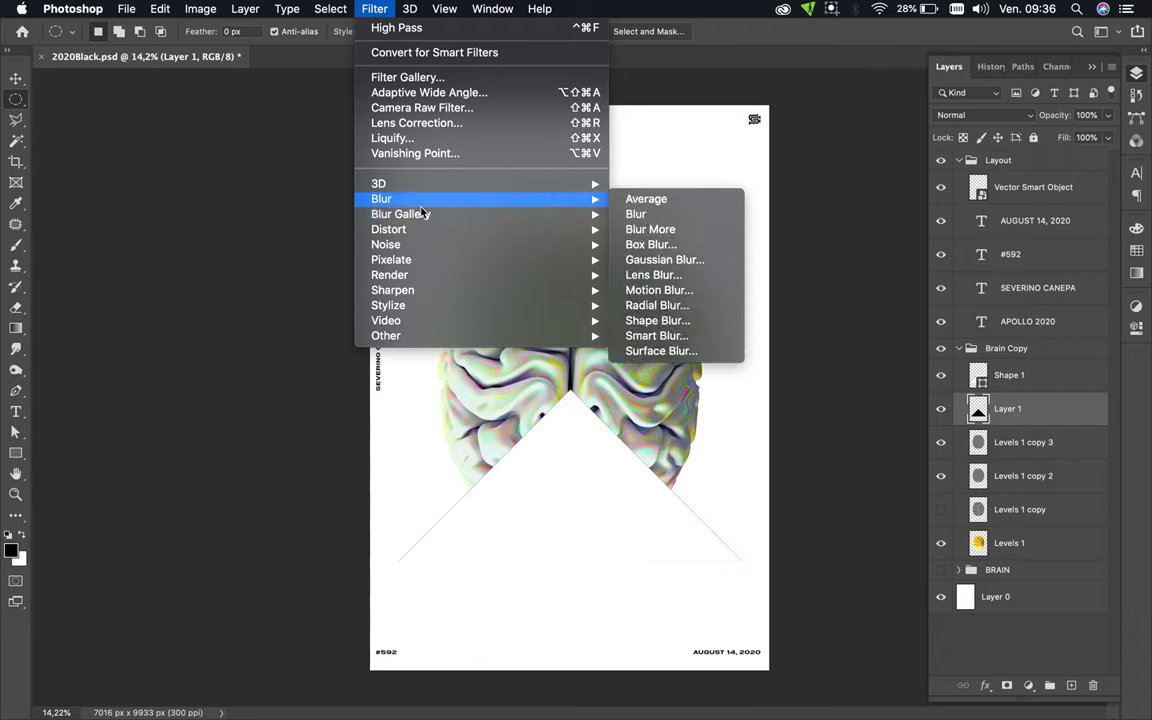
mouse_move(470, 199)
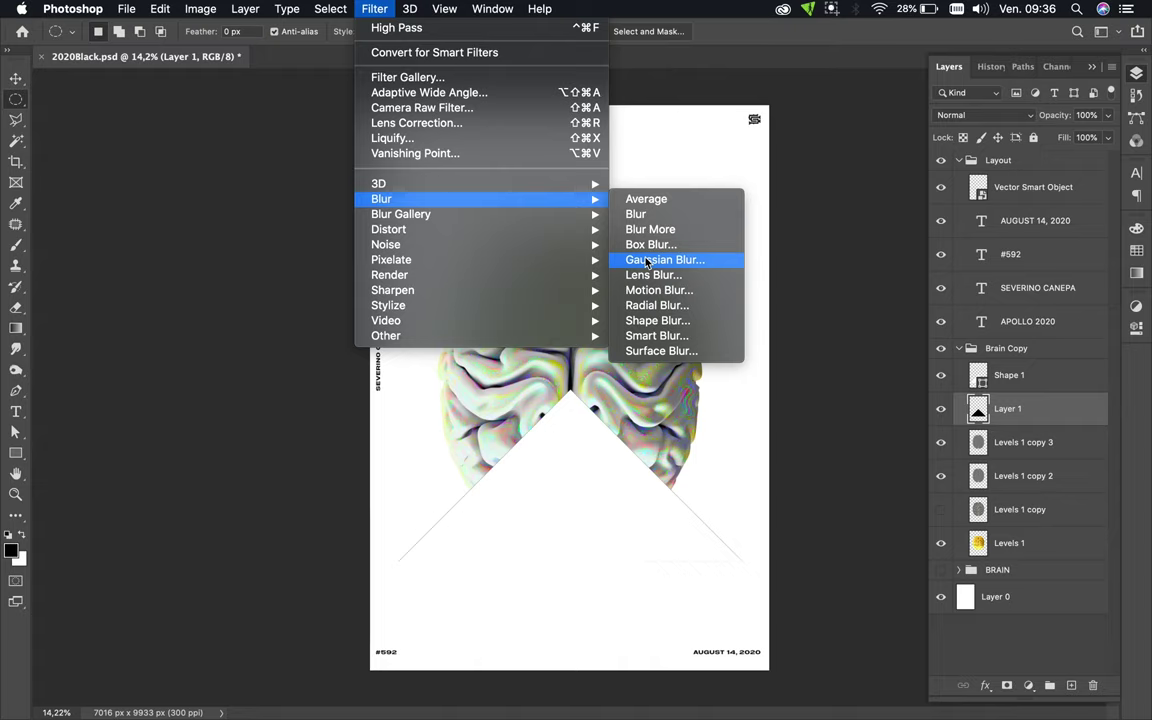
left_click(647, 262)
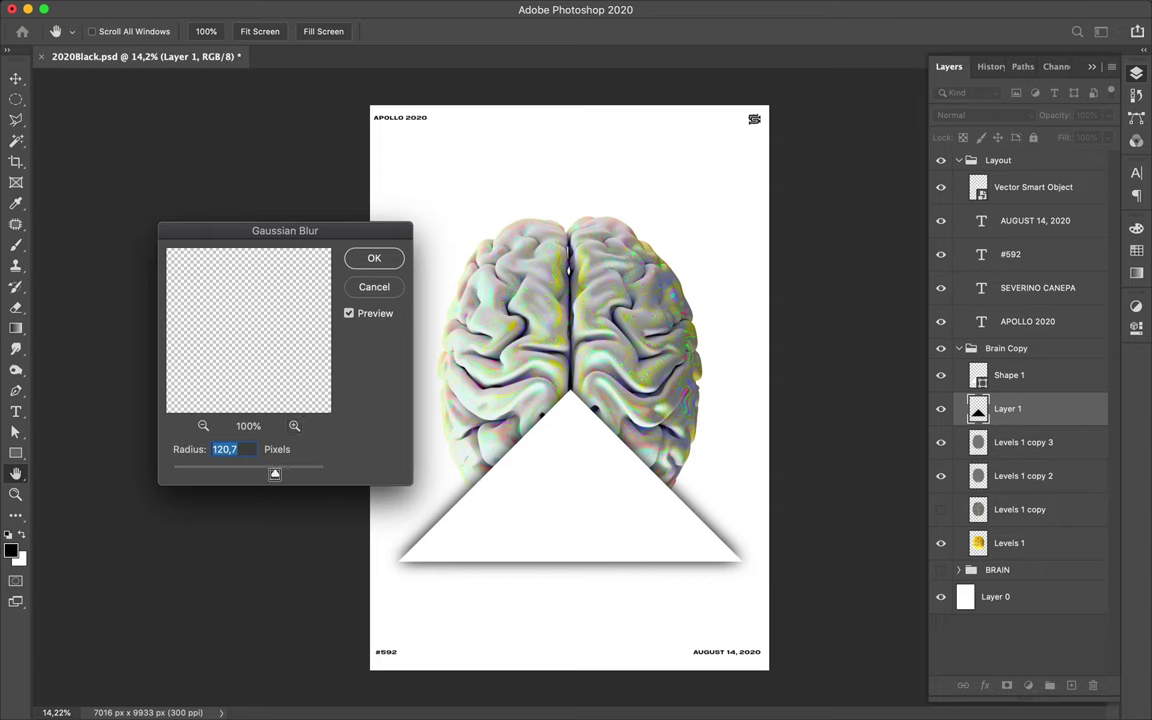
left_click_drag(281, 480, 283, 478)
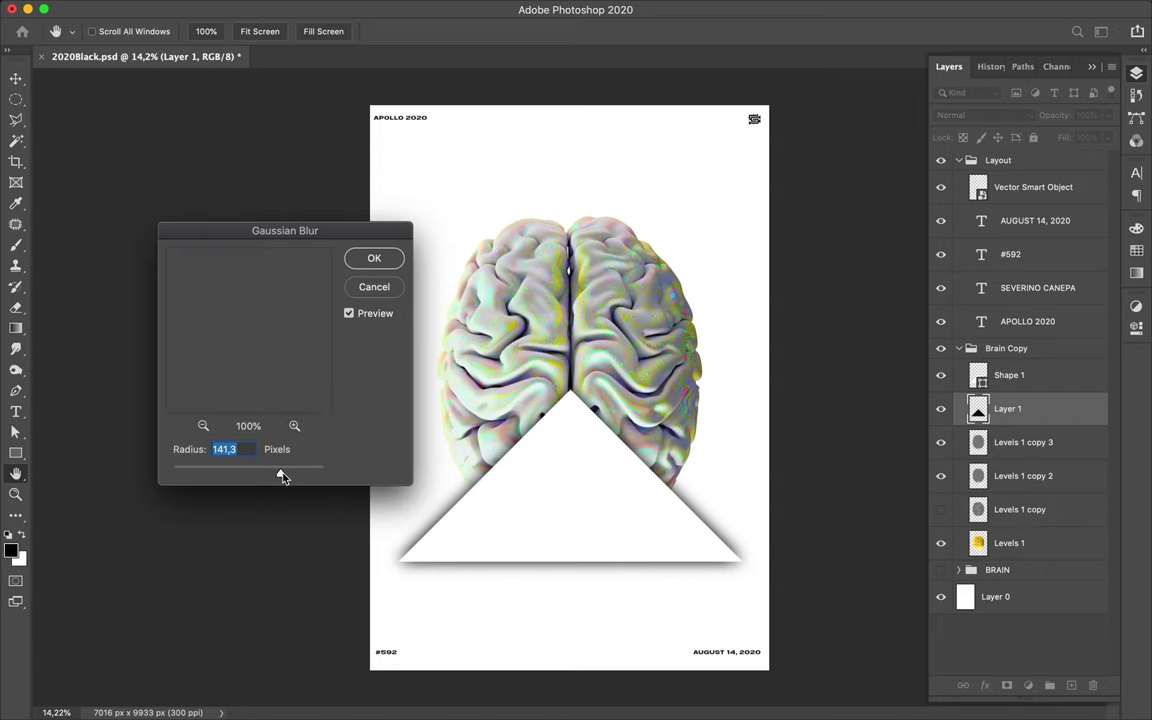
left_click(376, 260)
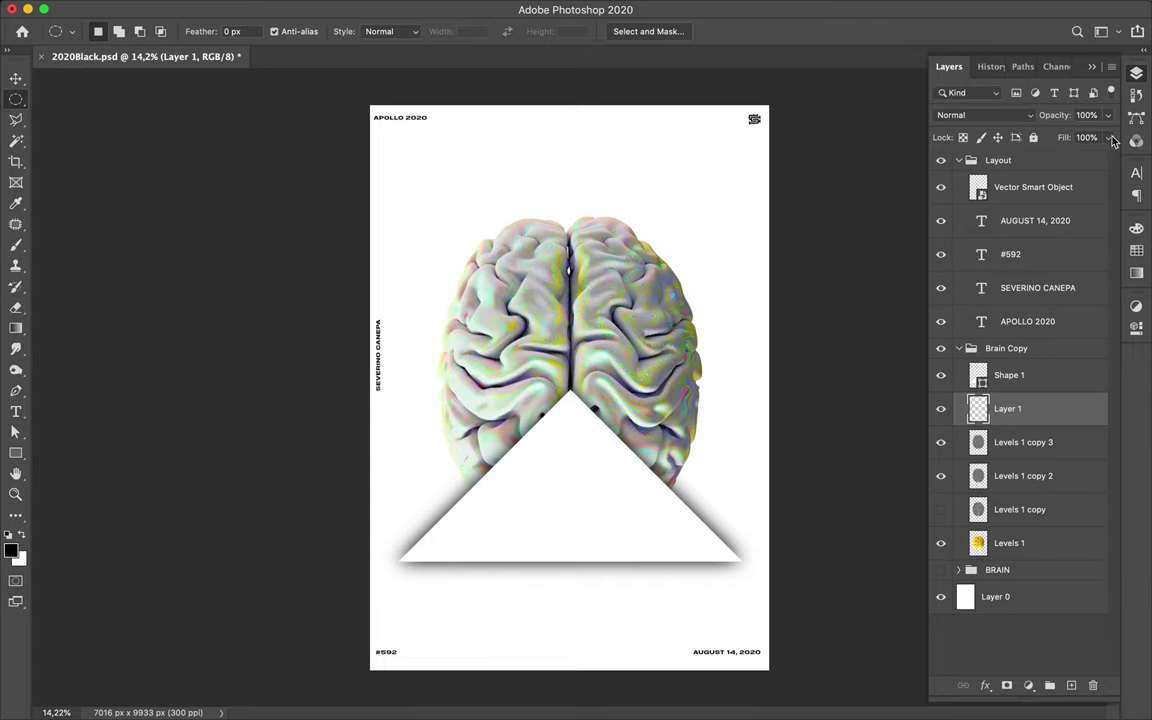
- Lower the shadow layer's fill and set its blend mode to Multiply
left_click(1110, 139)
left_click_drag(1112, 145, 1087, 163)
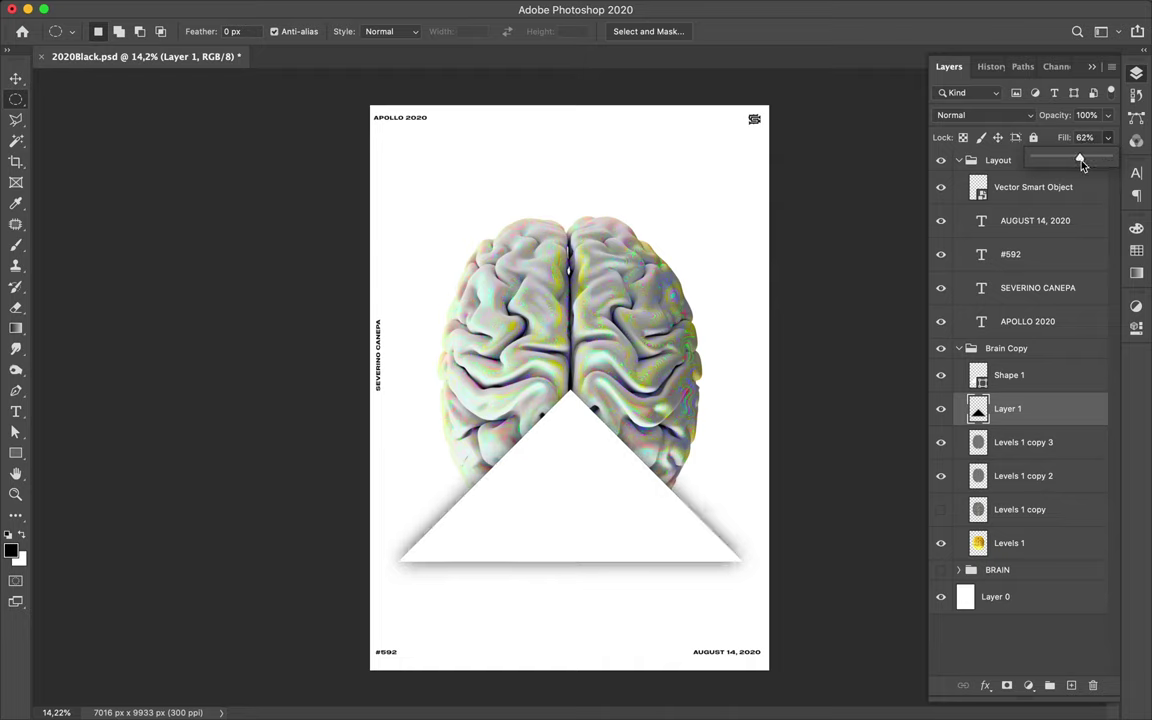
left_click(1015, 116)
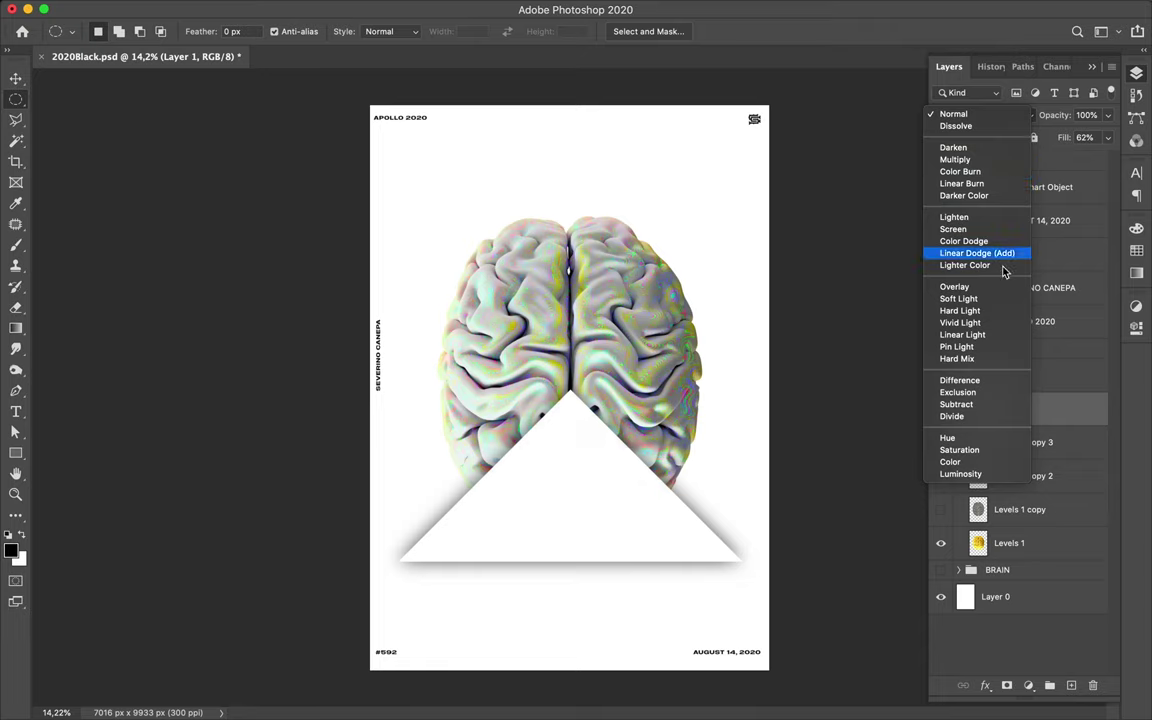
left_click(955, 159)
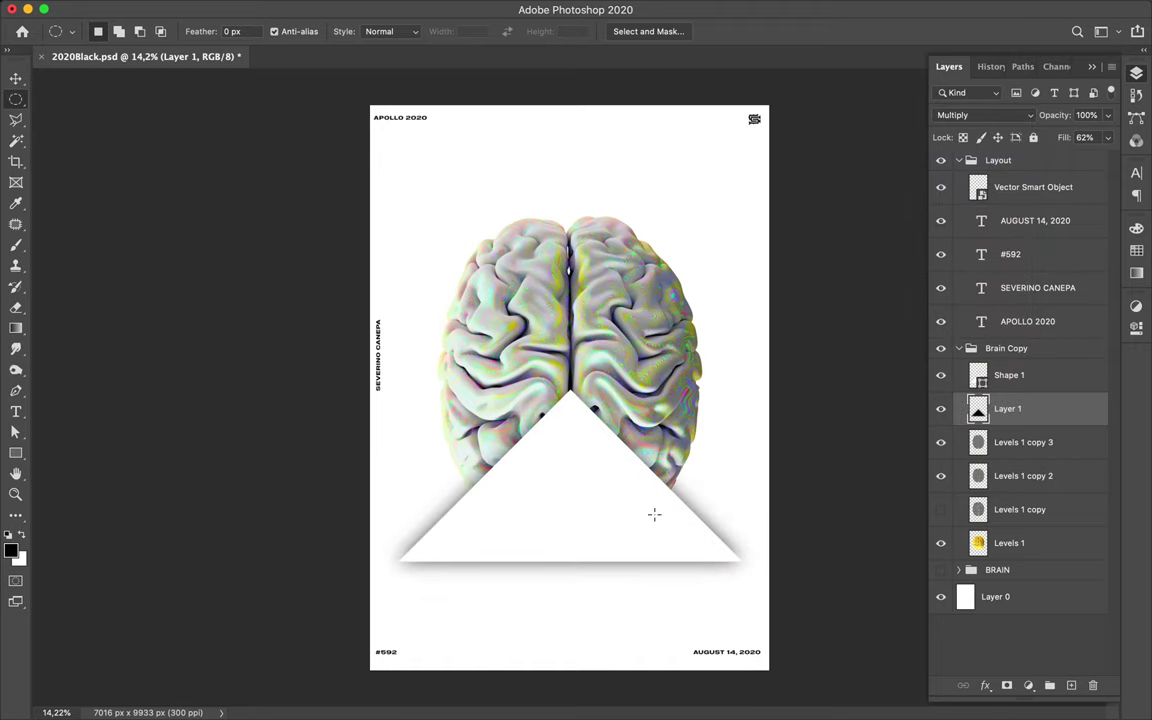
- Warp the shadow so its bottom corners tuck inward and its top edge rises
key("ctrl+t")
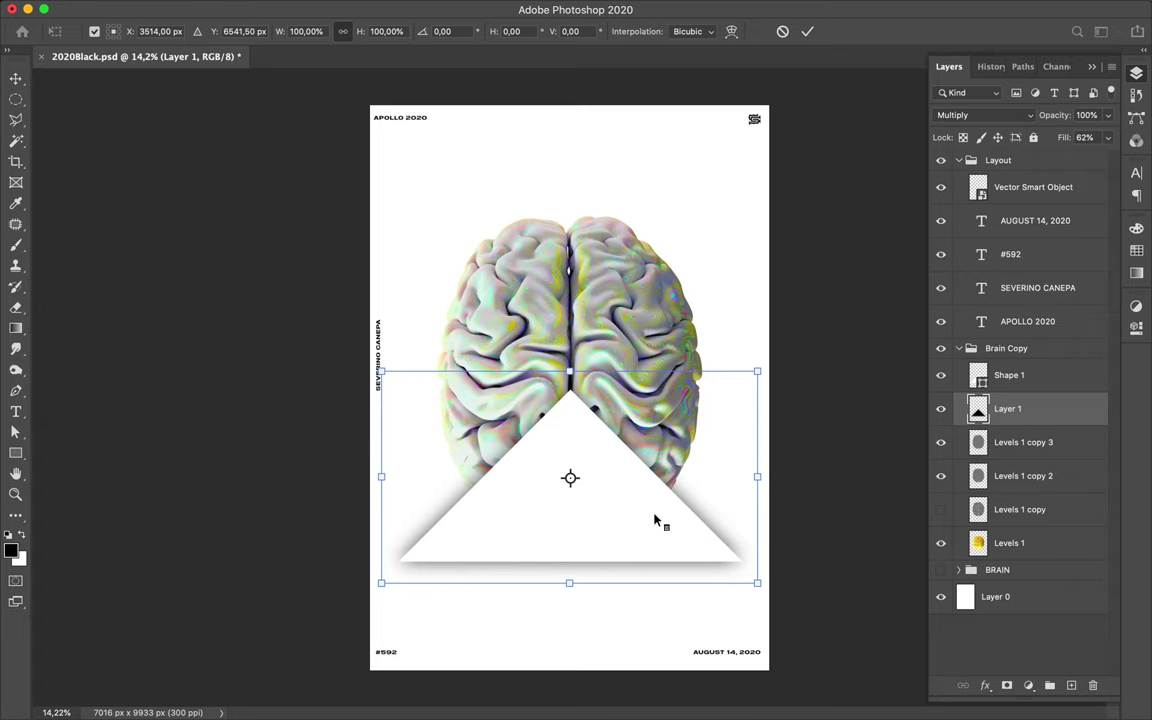
right_click(657, 520)
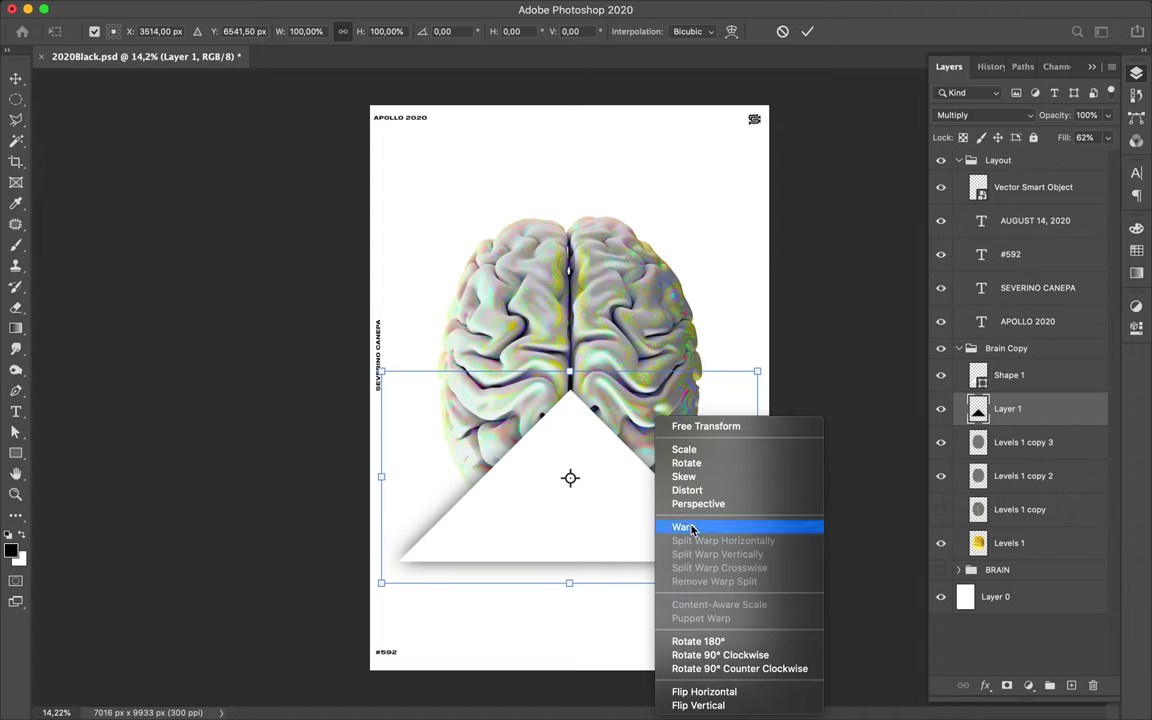
left_click(689, 528)
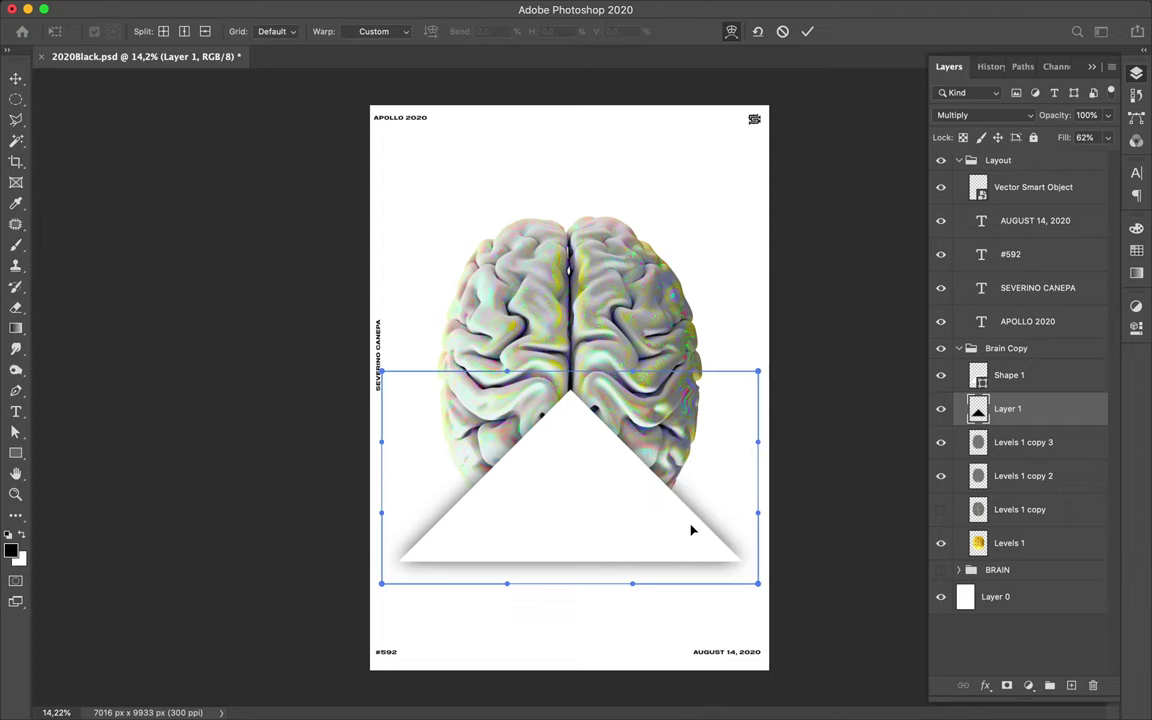
left_click_drag(435, 568, 443, 553)
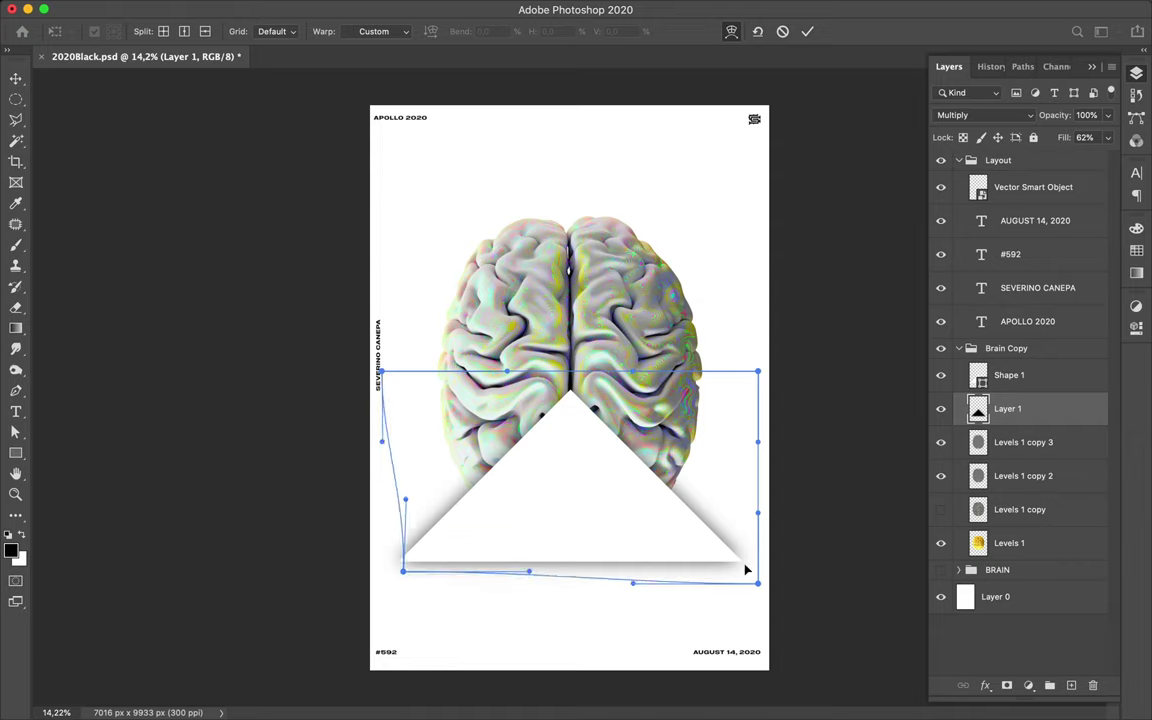
left_click_drag(745, 569, 729, 563)
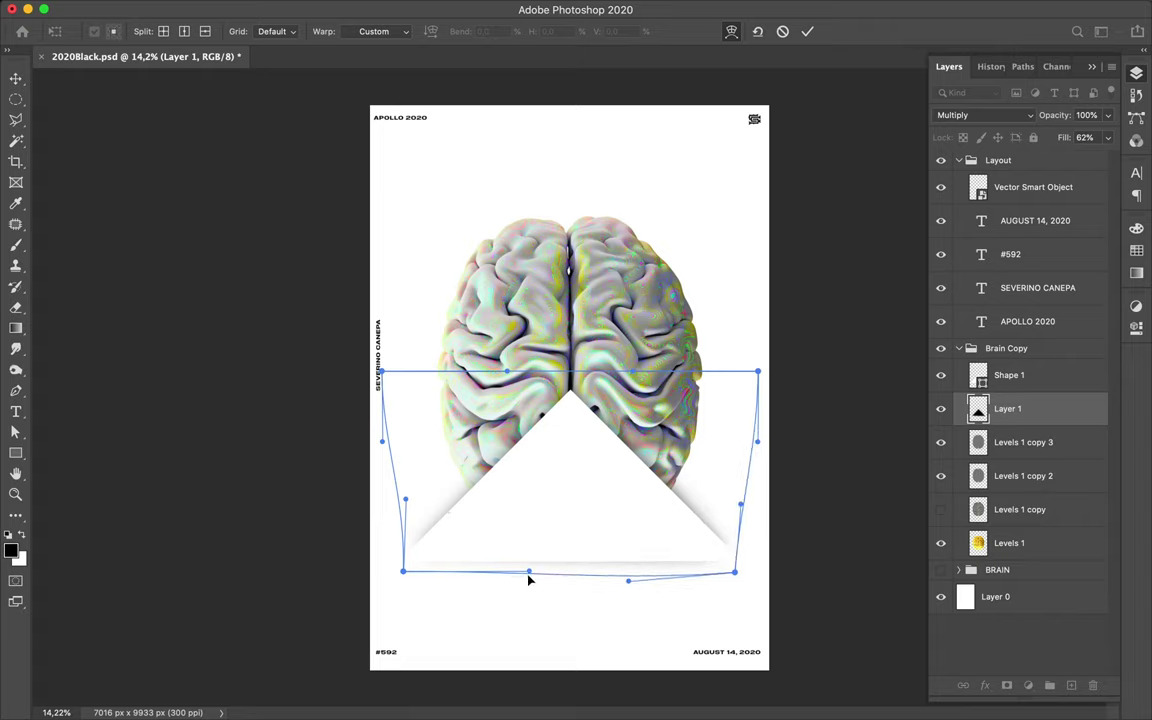
left_click_drag(529, 574, 530, 582)
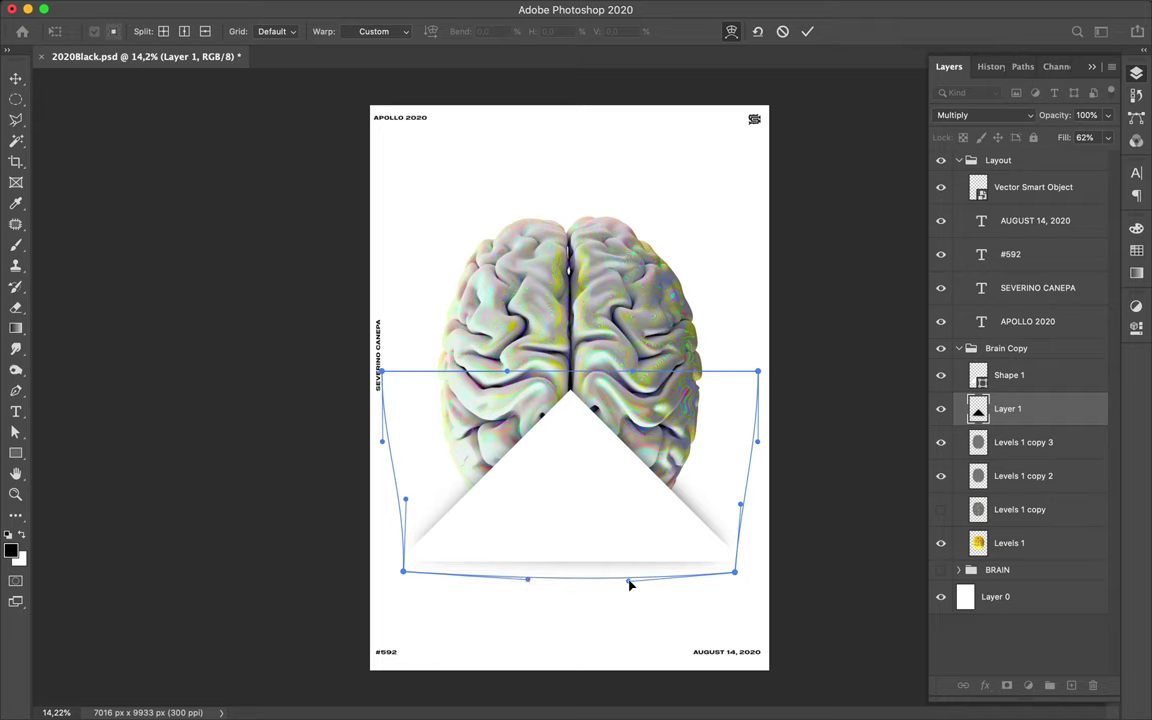
left_click_drag(555, 437, 559, 412)
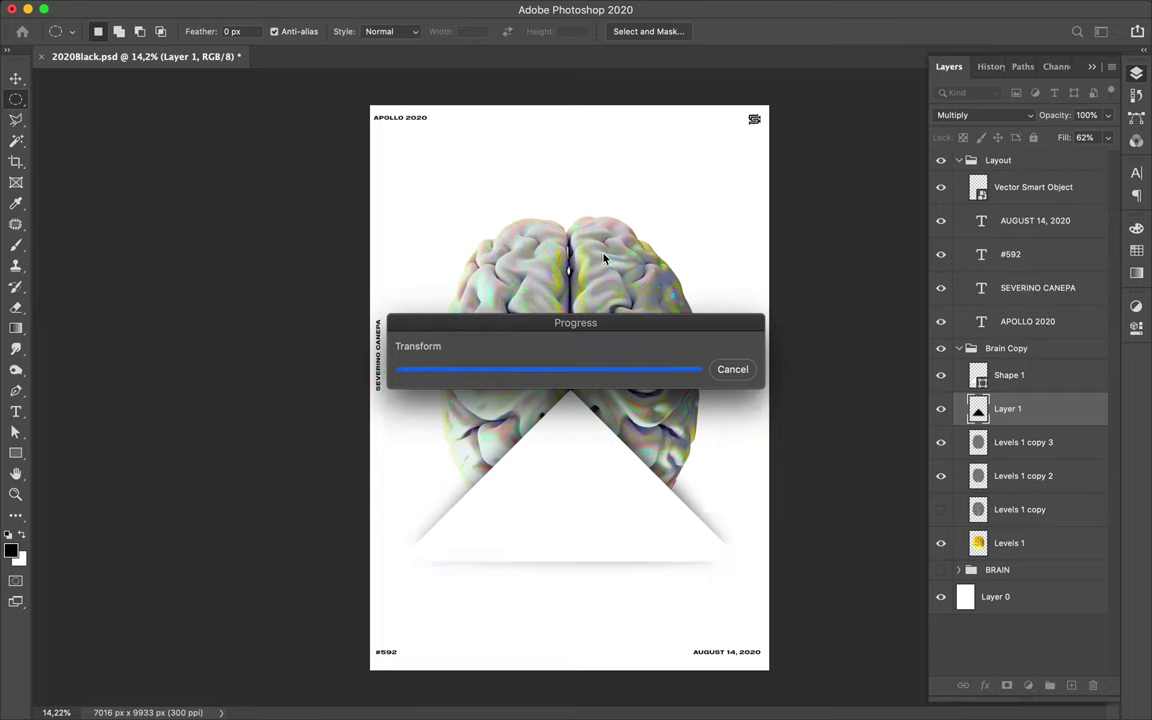
- Lower Levels 1 copy 3's fill to about 70% and show the Swatches panel
left_click(1027, 450)
left_click_drag(1027, 483, 1017, 439)
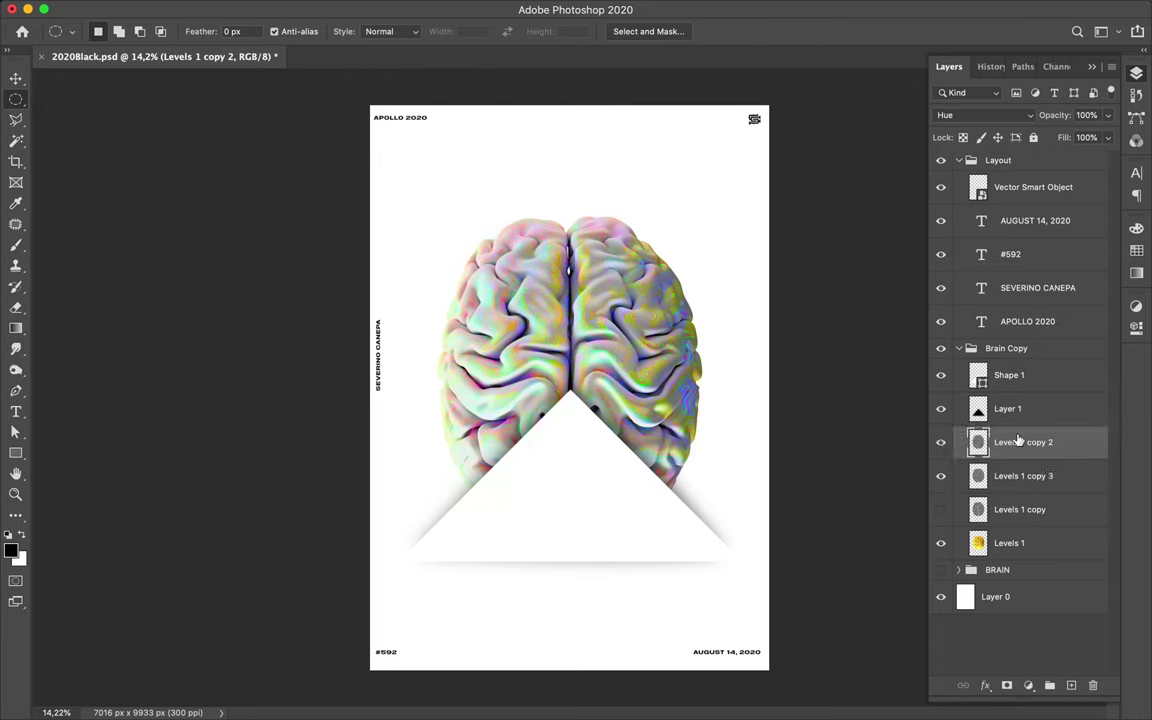
left_click_drag(1017, 440, 1002, 495)
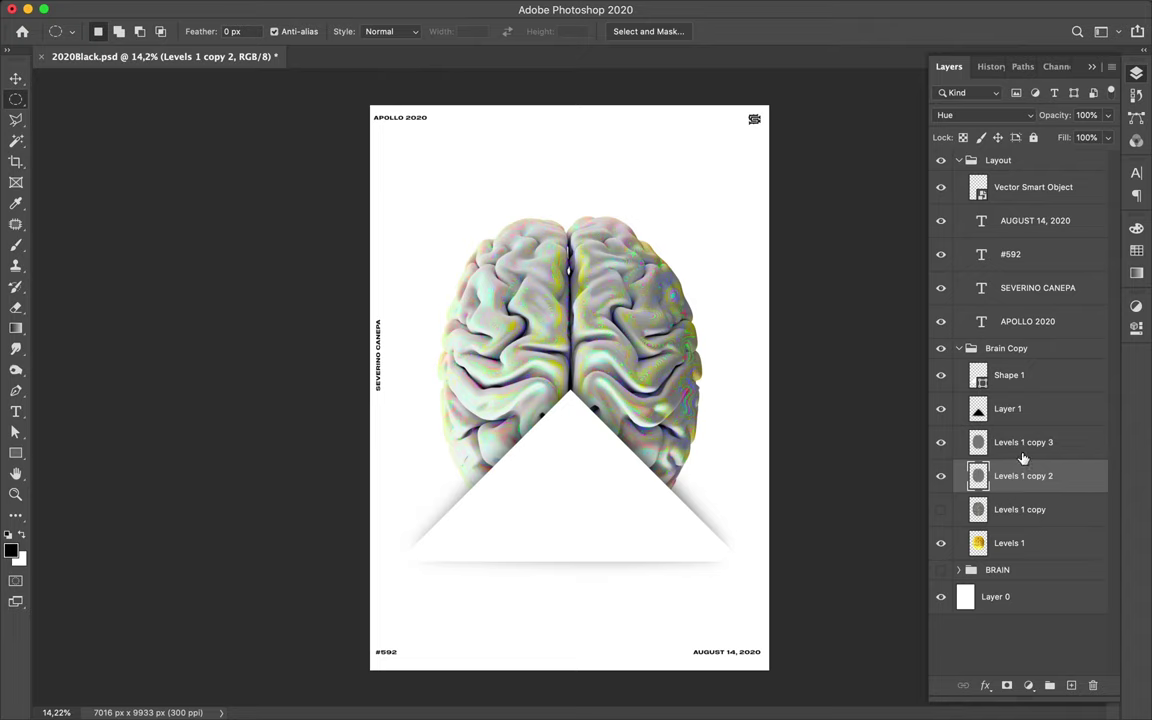
left_click(1022, 450)
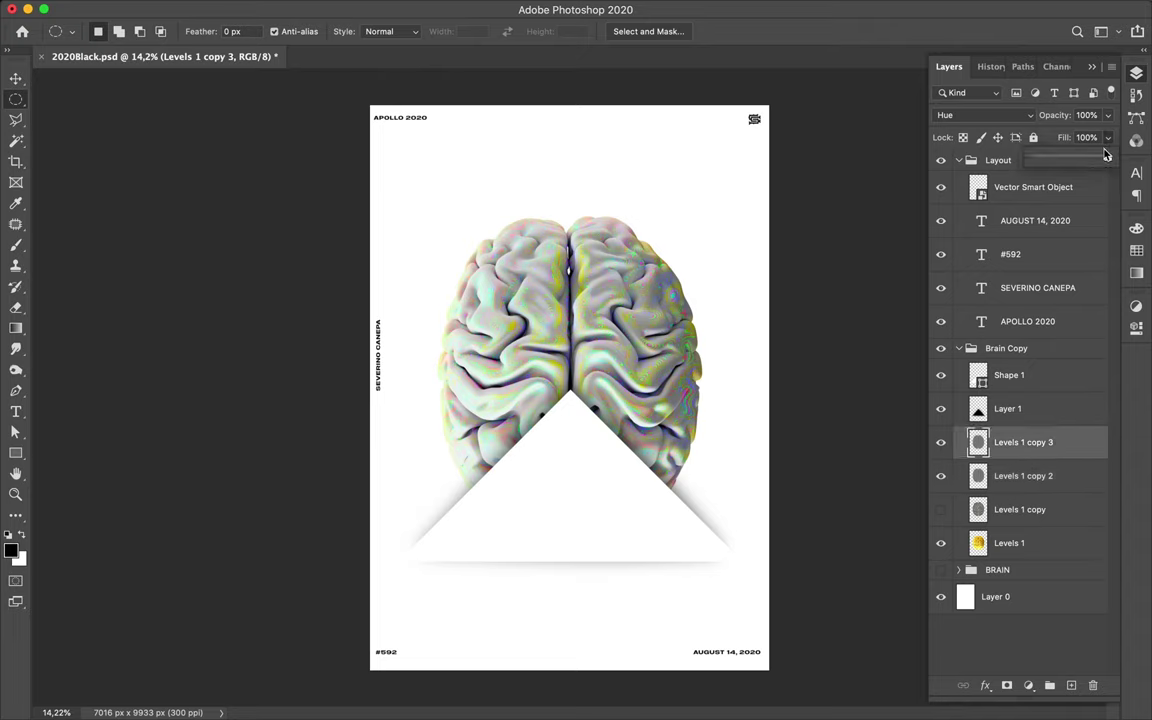
left_click_drag(1106, 153, 1097, 162)
left_click_drag(1087, 163, 1085, 163)
left_click(1136, 250)
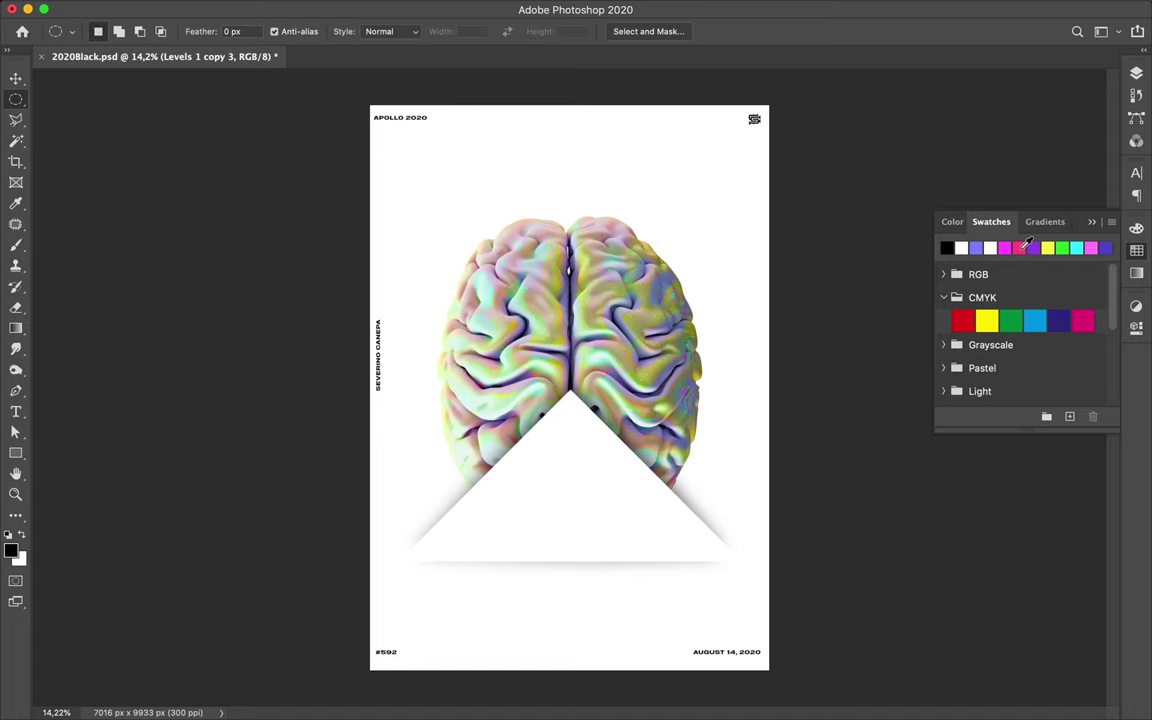
- Pick the pink swatch as the foreground colour and return to the Move tool
left_click(1021, 249)
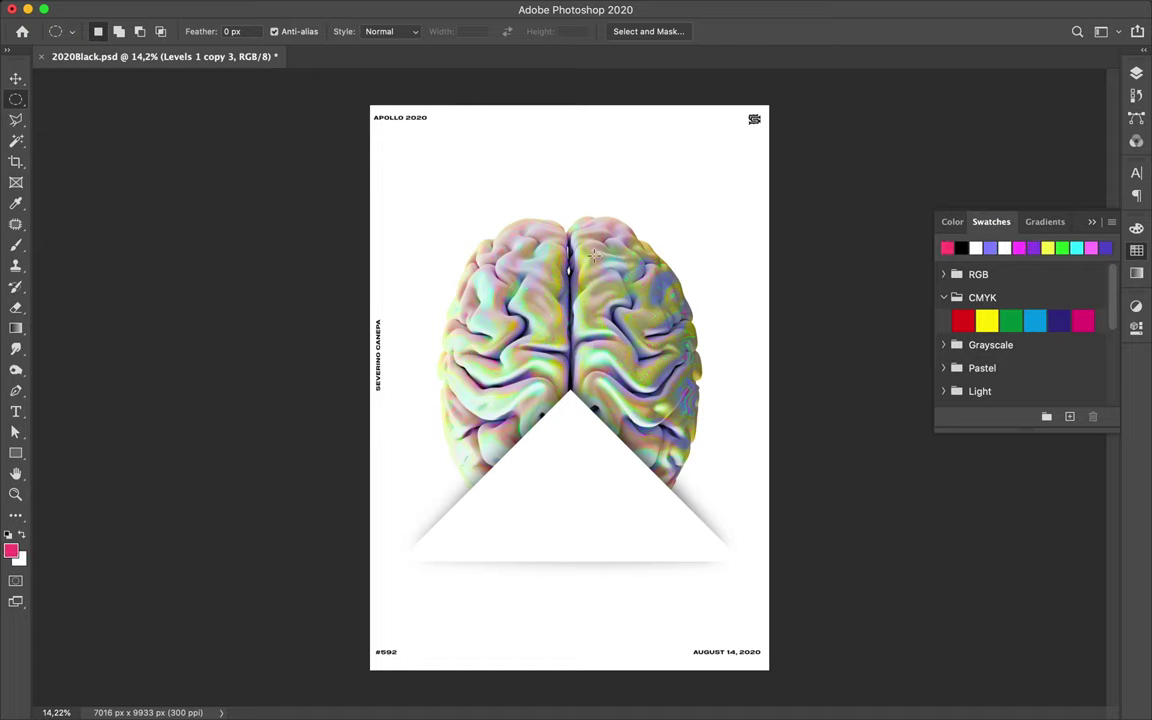
key("u")
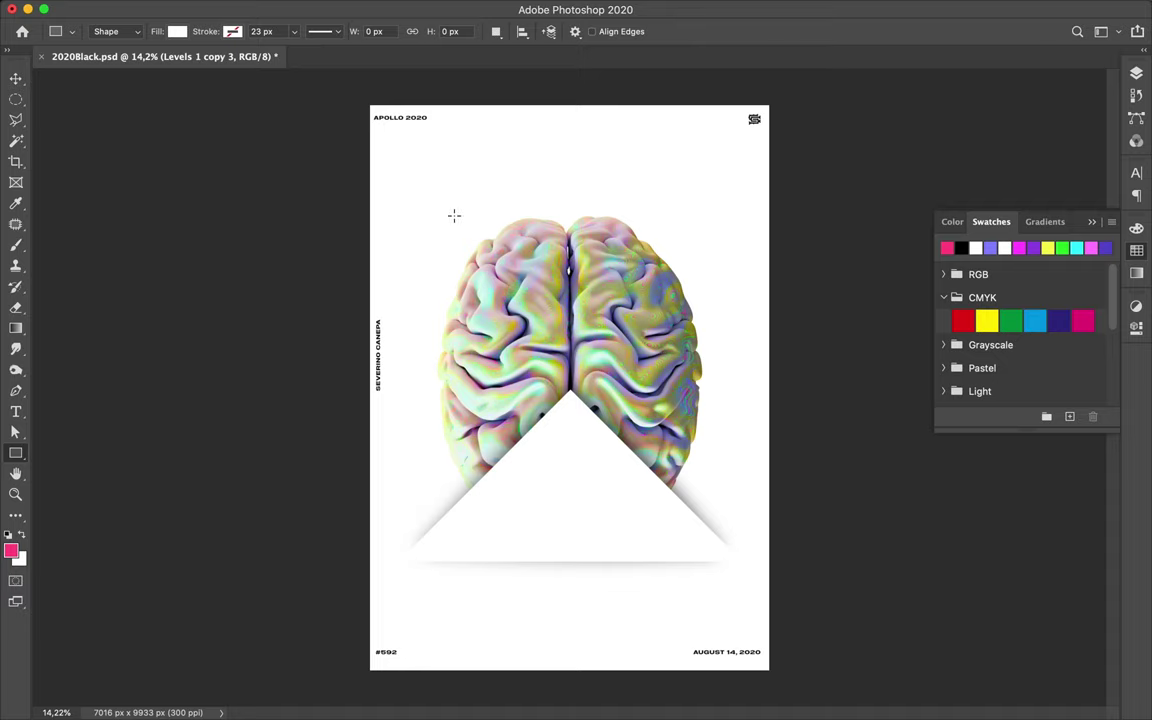
key("v")
key("super")
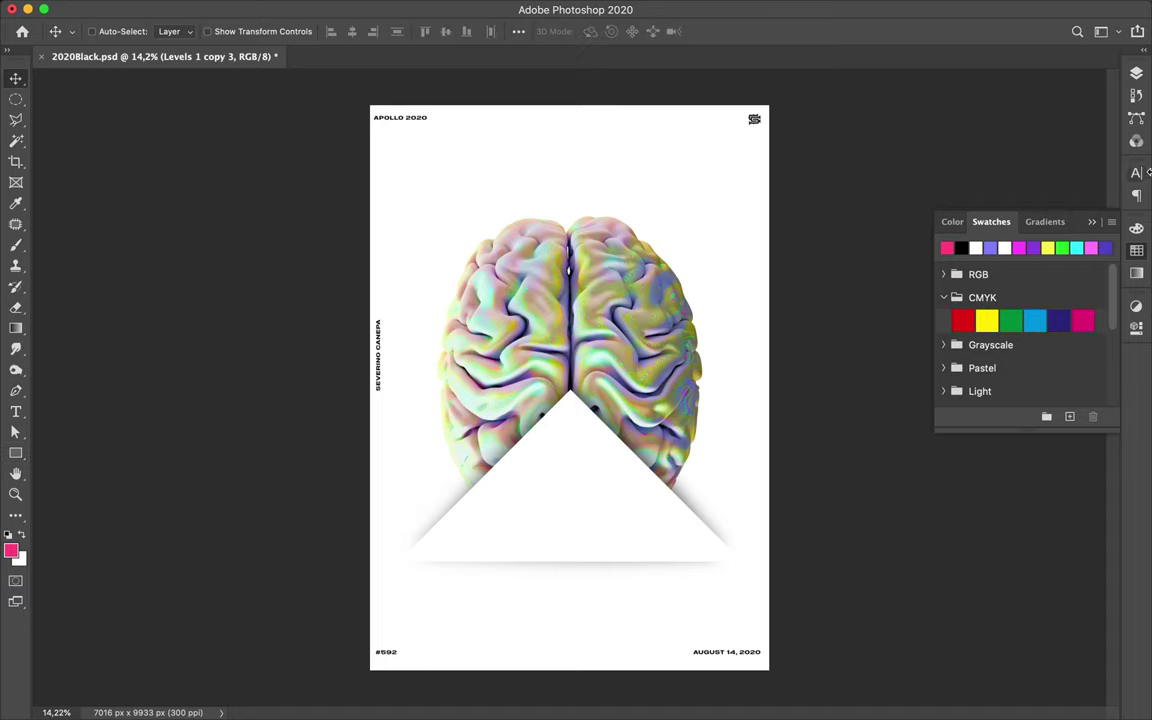
- Add an empty Layer 2 directly above the BRAIN group
left_click(1137, 80)
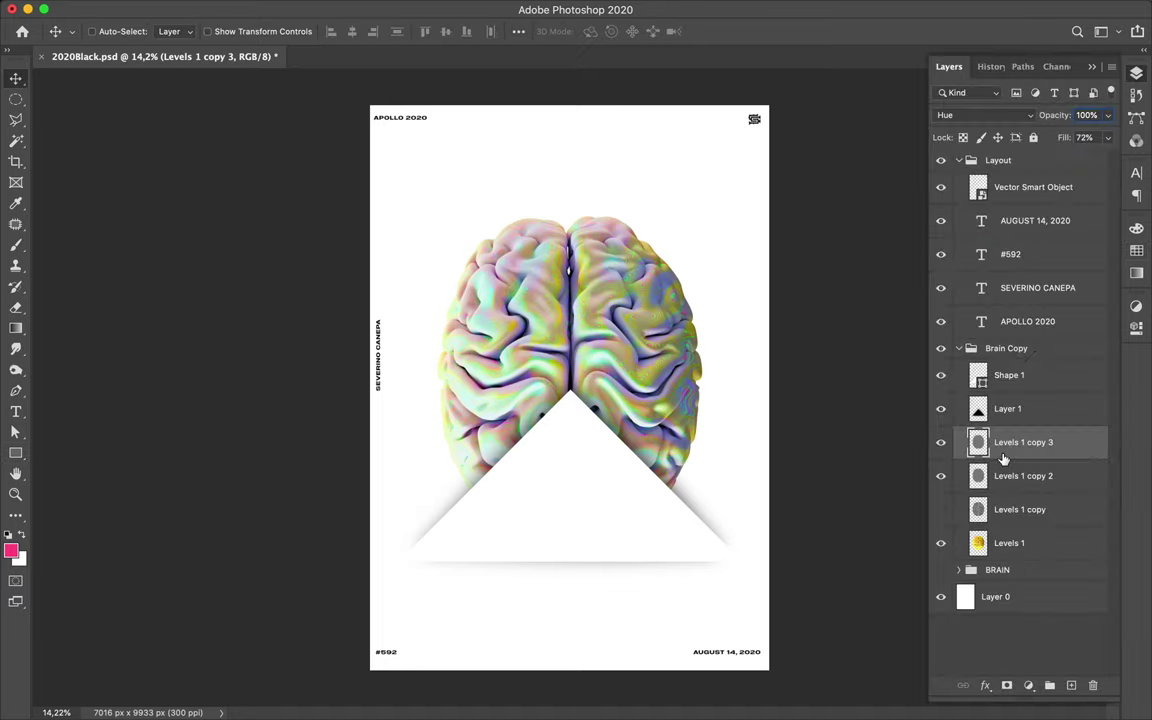
left_click(1040, 575)
left_click(1071, 685)
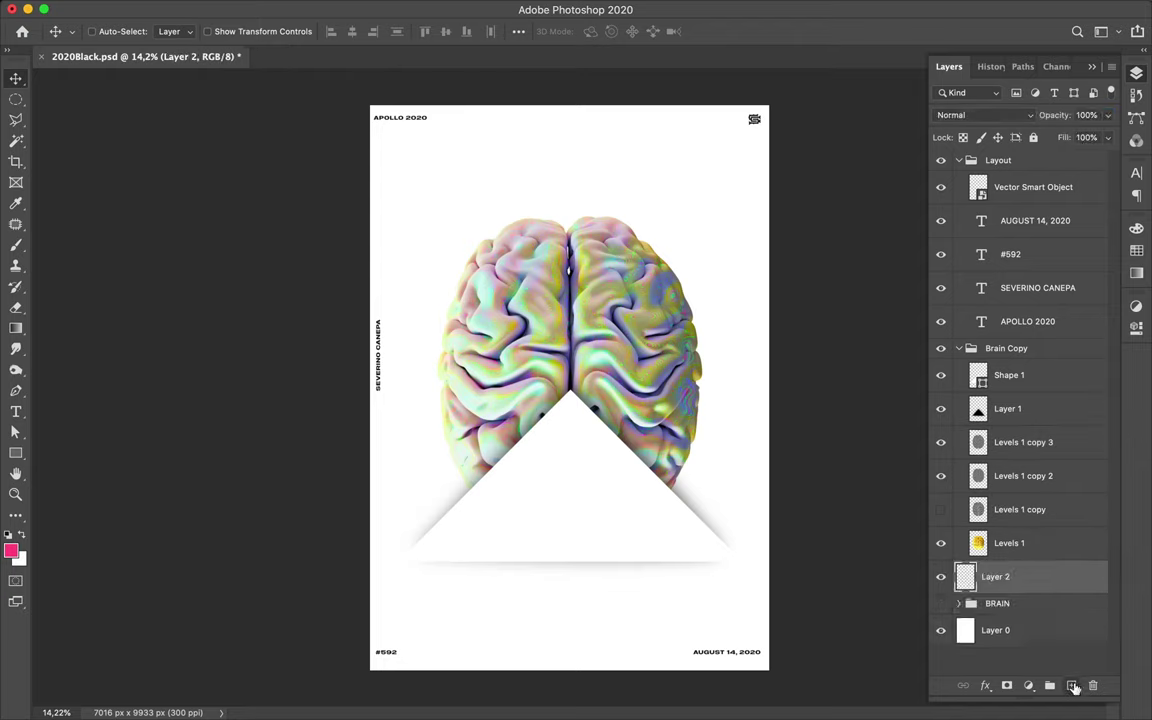
key("super")
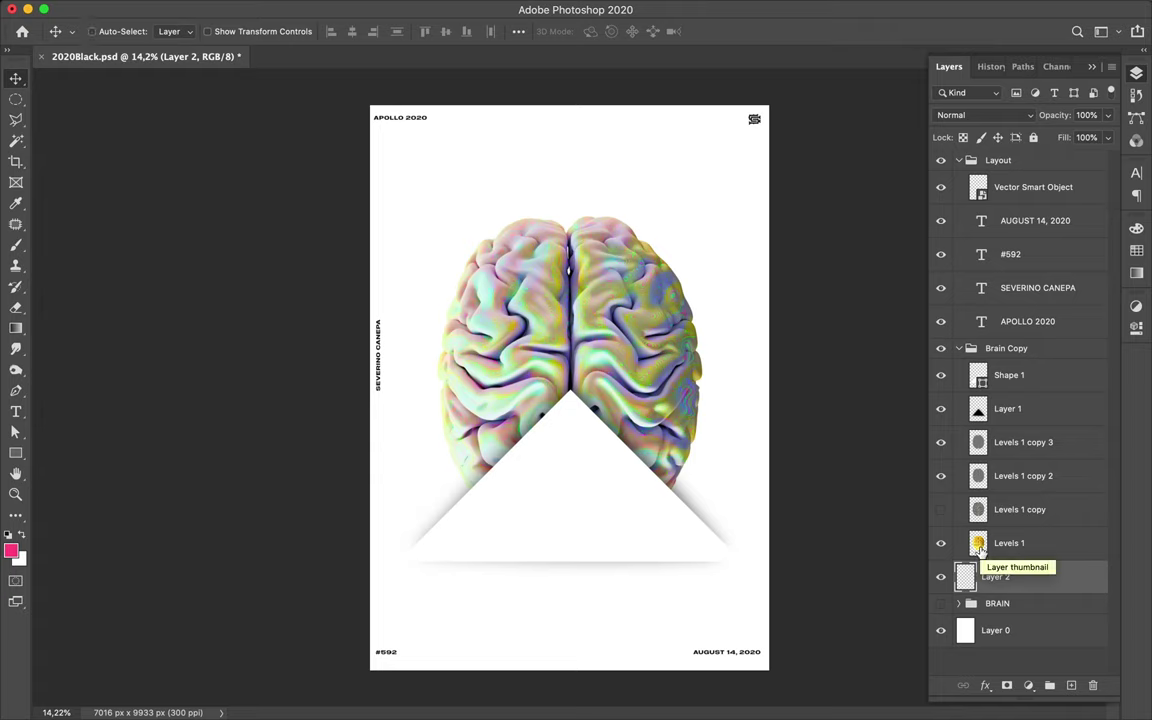
key("super")
- Load the brain outline from Levels 1 as a selection and set a 5000 px Hard Round brush
left_click(980, 548, "super")
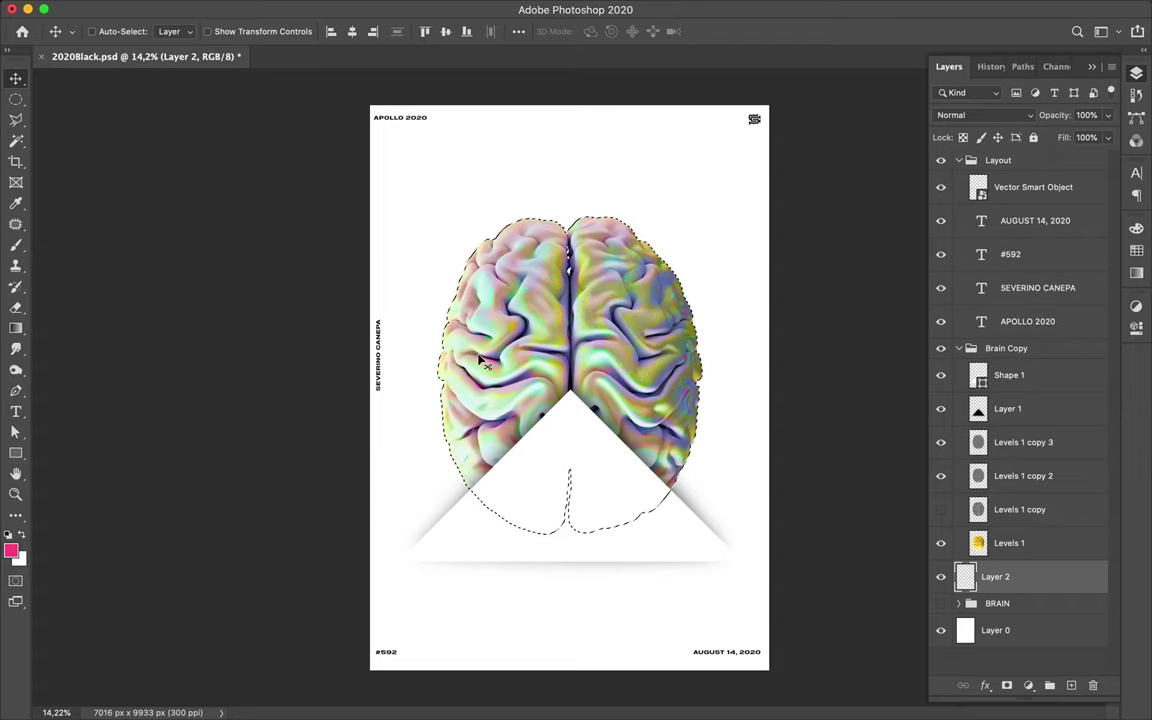
key("b")
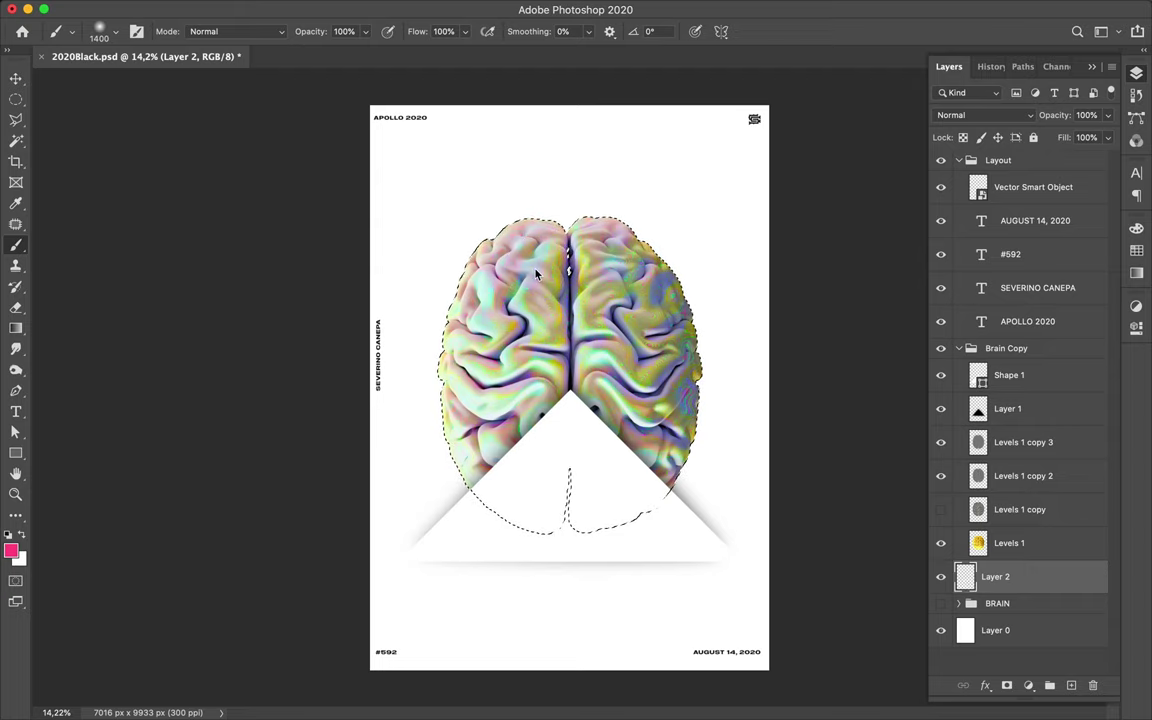
right_click(536, 273)
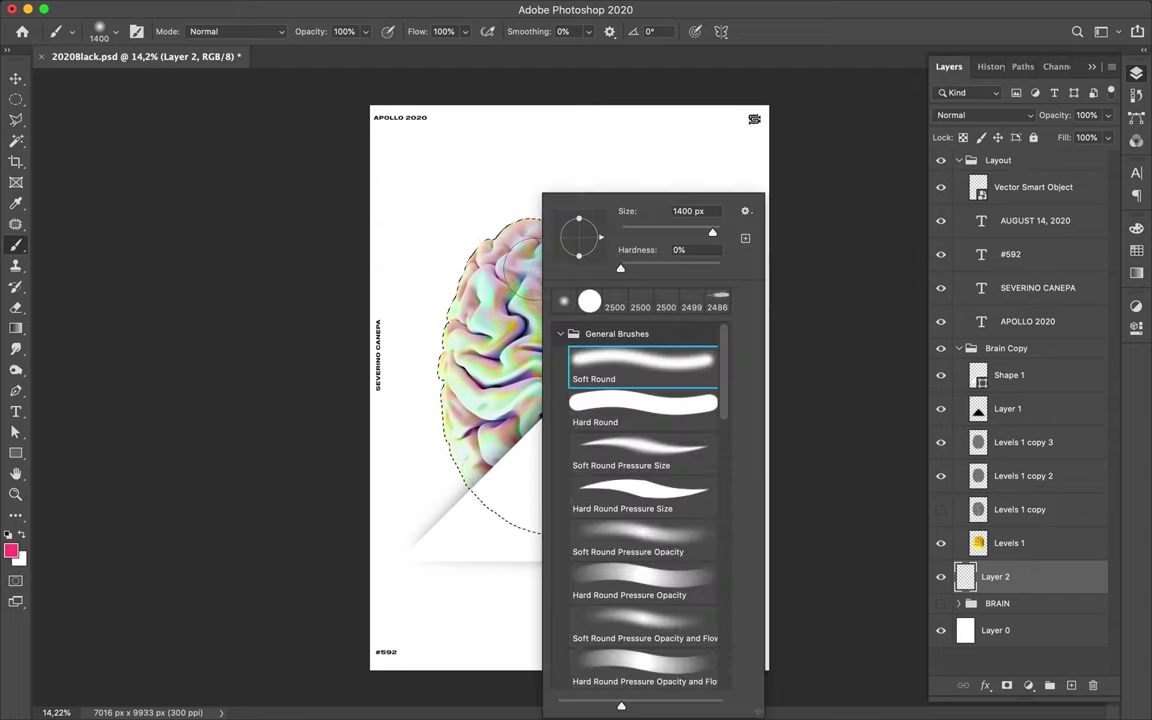
left_click(640, 400)
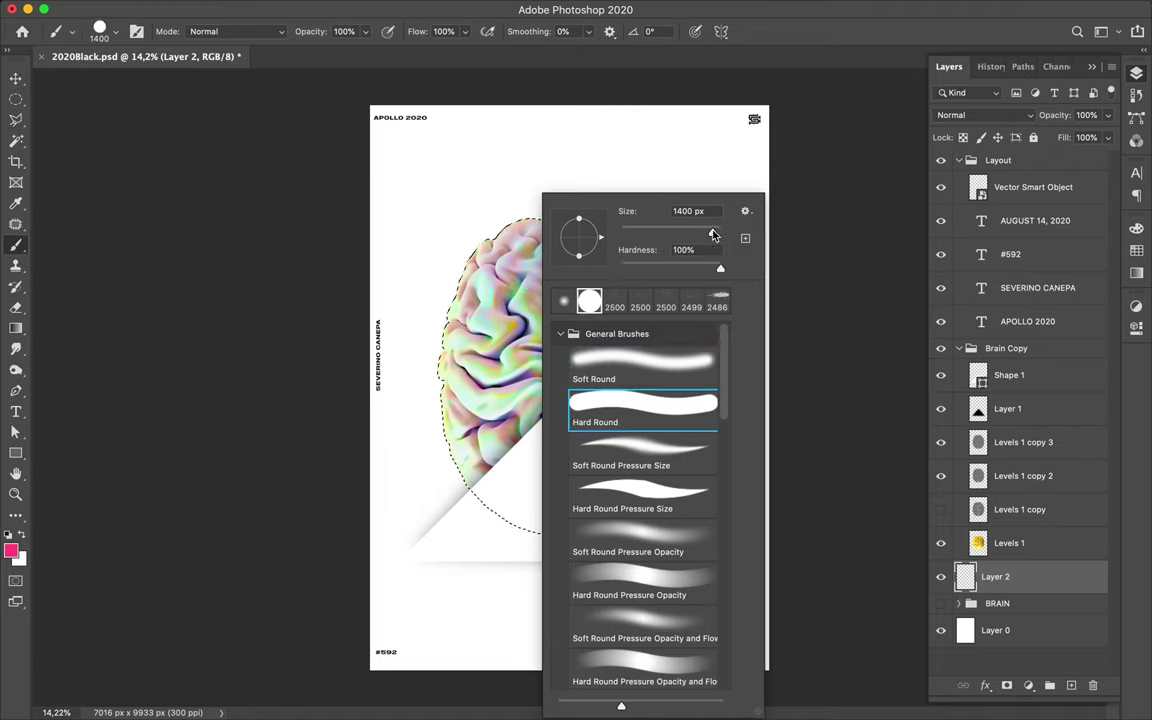
left_click_drag(721, 233, 745, 234)
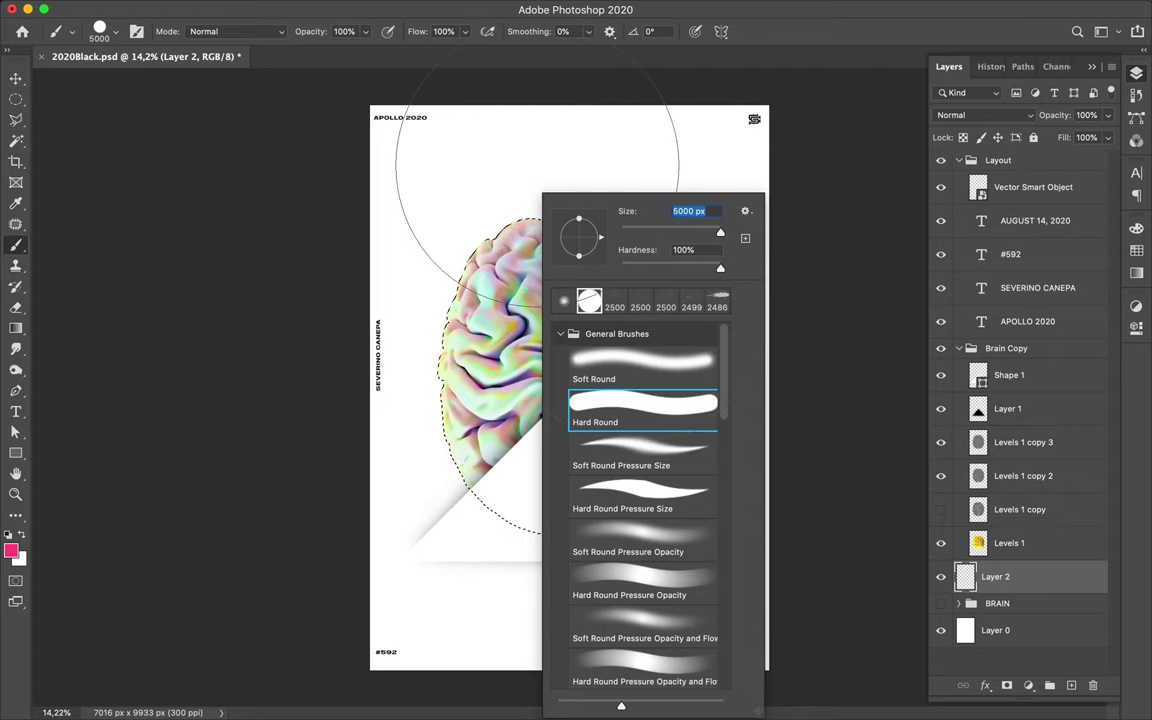
key("Return")
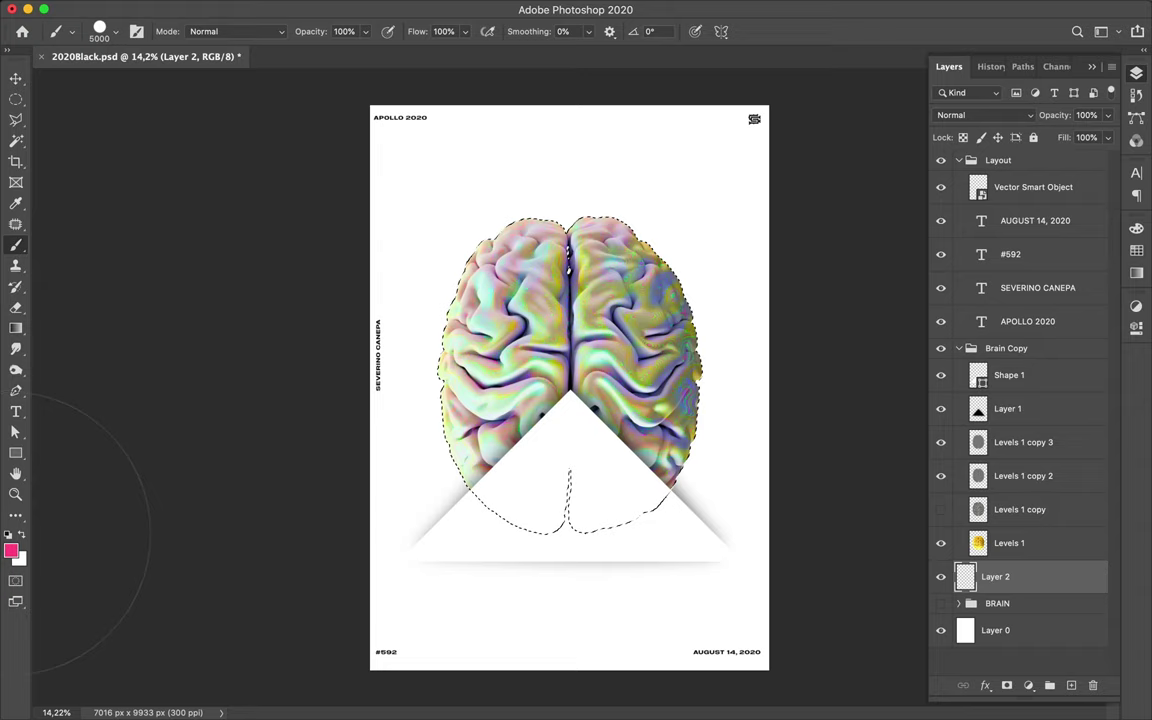
- Reset colours and paint Layer 2 black inside the brain selection, then deselect
key("alt+BackSpace")
left_click(8, 537)
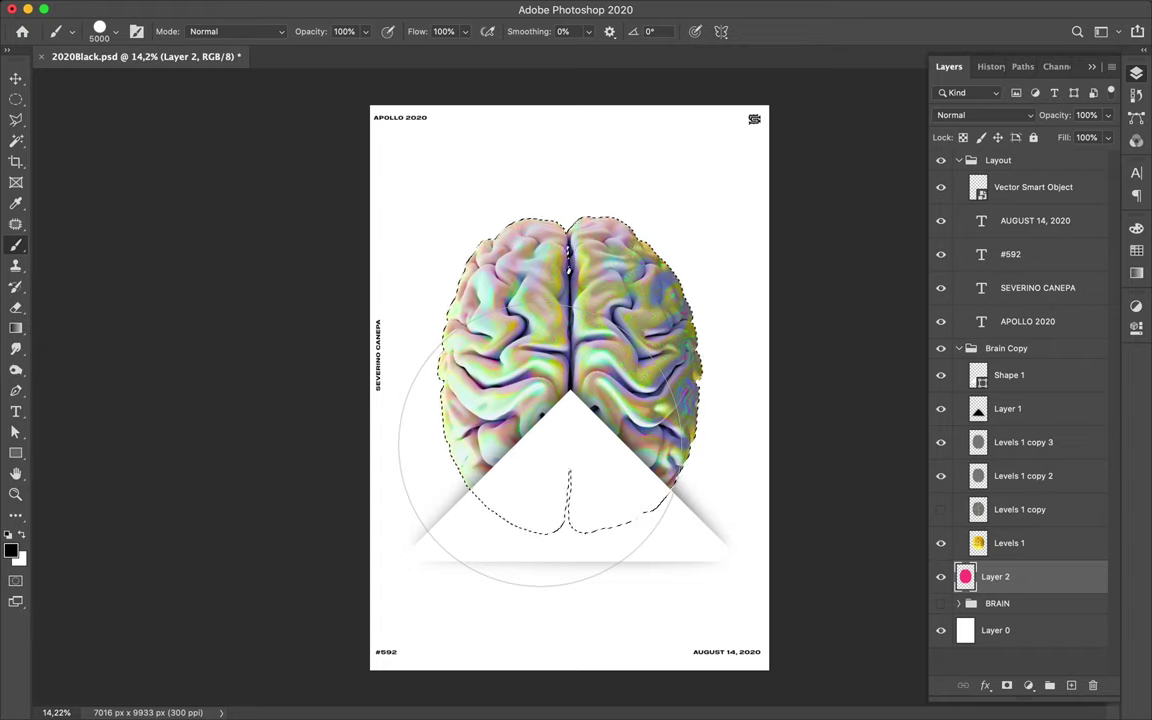
left_click(537, 445)
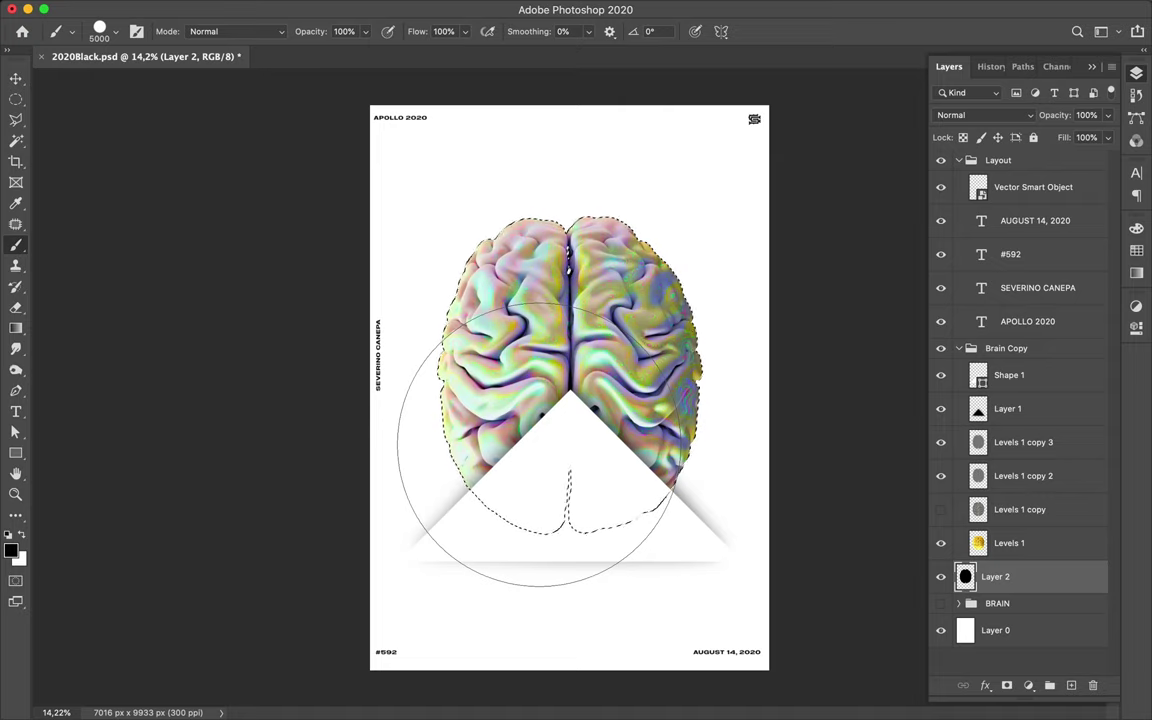
key("v")
key("m")
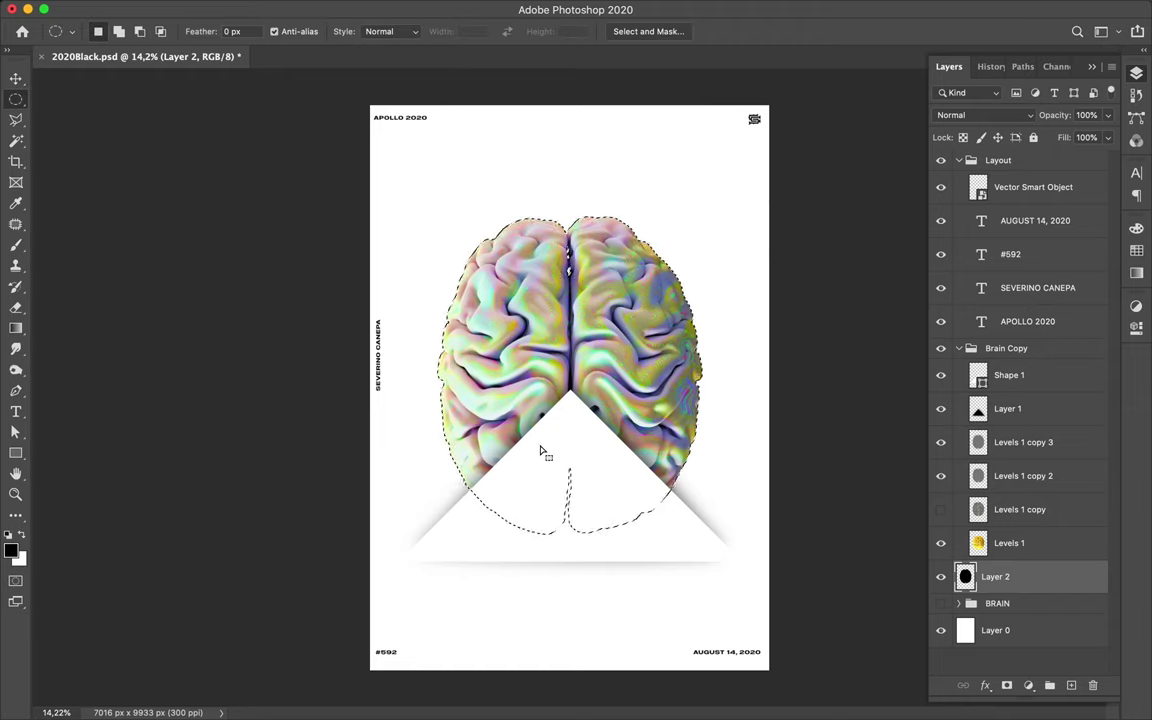
key("ctrl+d")
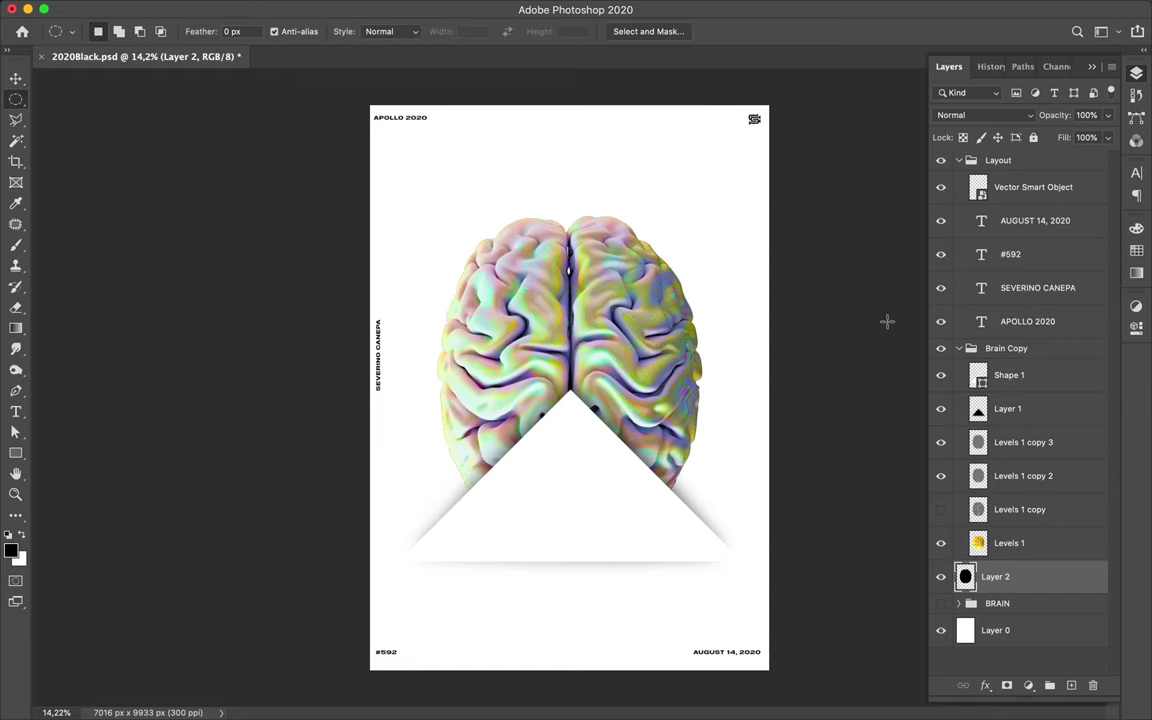
- Apply a 123,6-pixel Gaussian Blur to Layer 2's black brain fill
key("v")
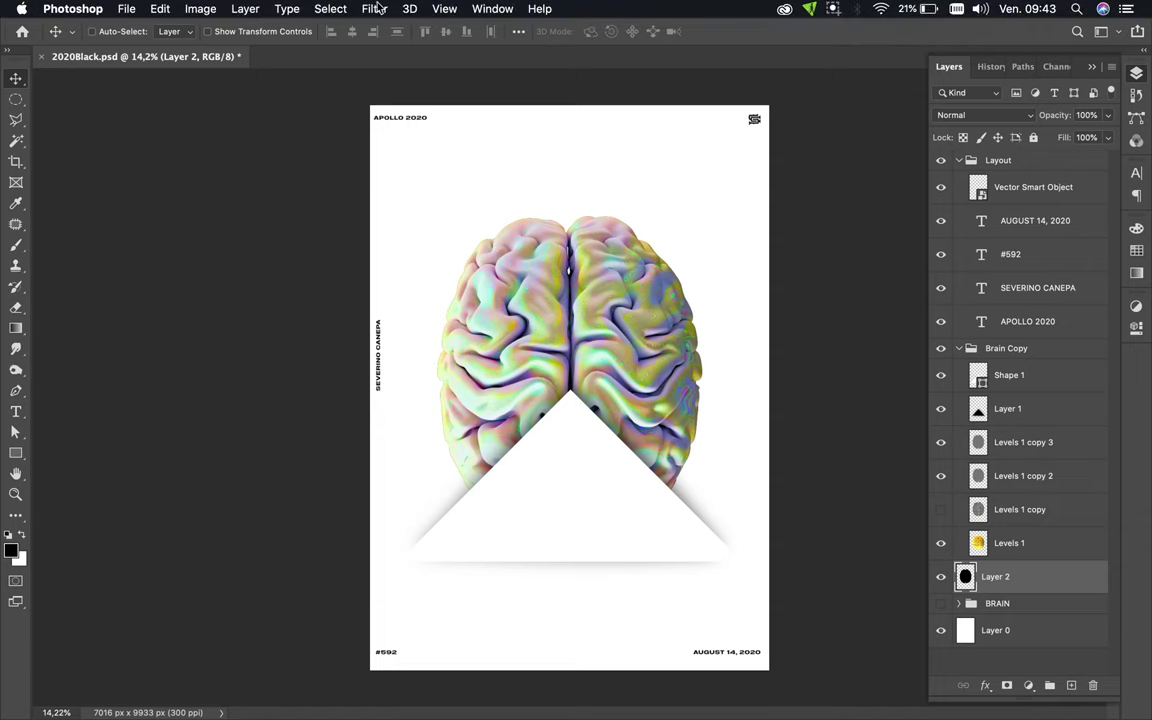
left_click(374, 8)
mouse_move(381, 199)
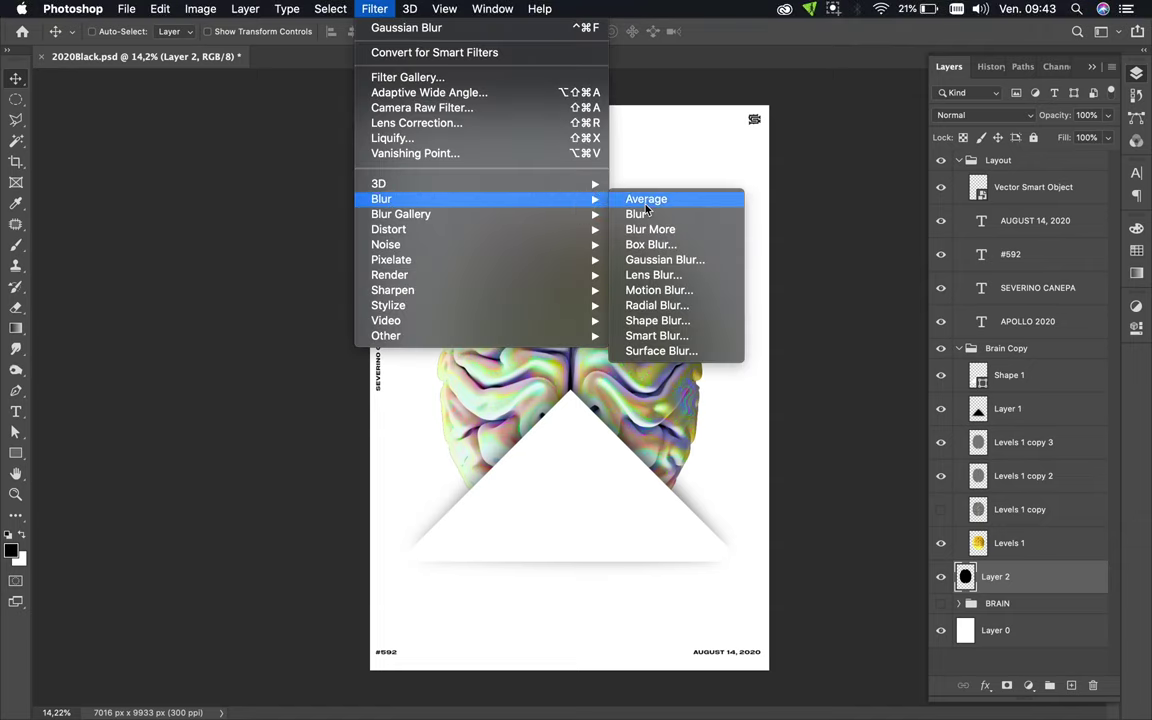
left_click(663, 260)
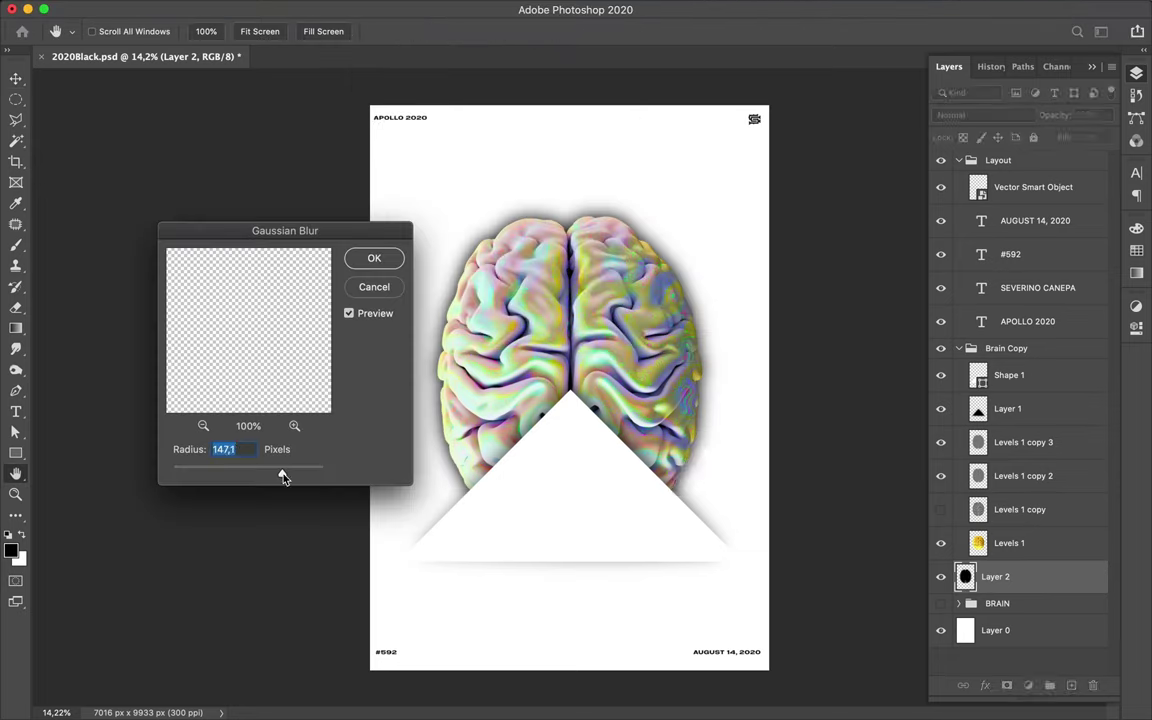
left_click_drag(283, 478, 278, 478)
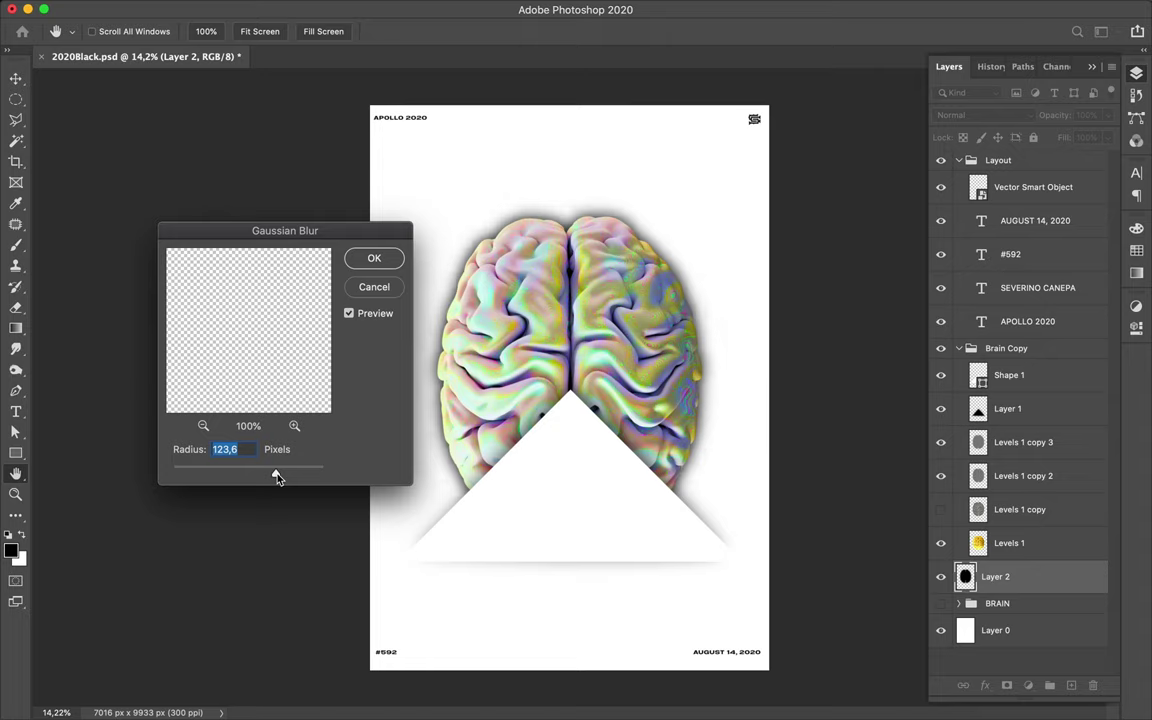
left_click(395, 261)
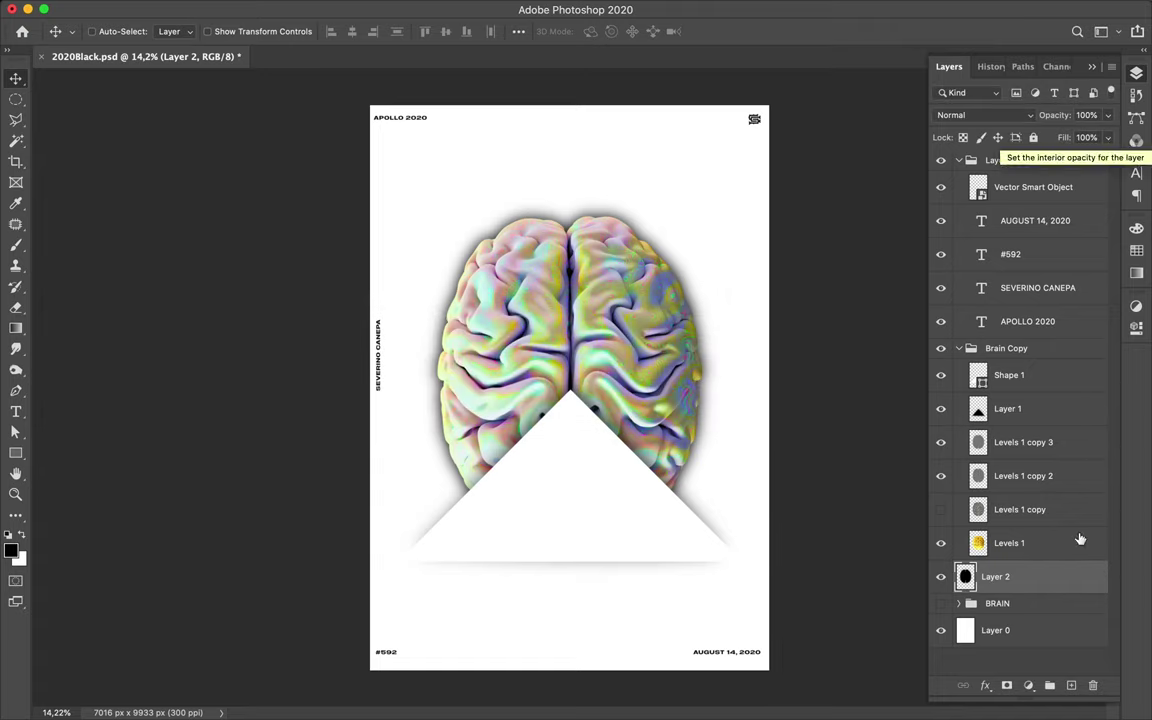
- Delete the blurred Layer 2 shadow and the Layer 1 triangle fill
key("Delete")
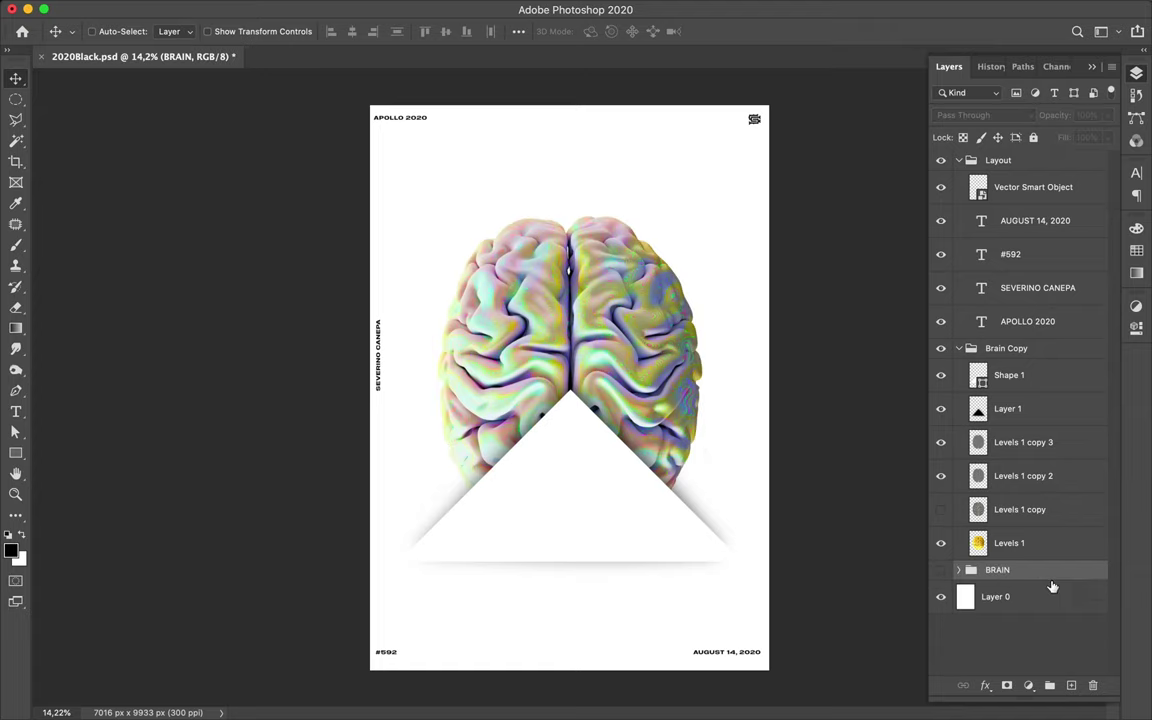
left_click(1006, 414)
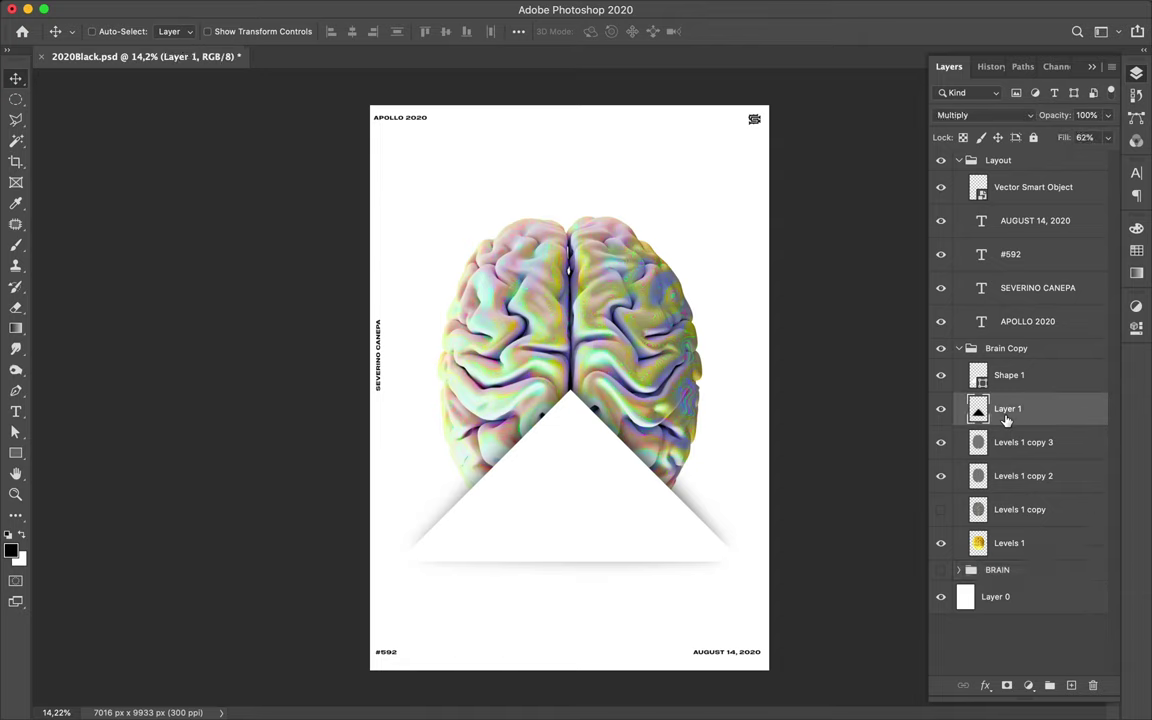
key("Delete")
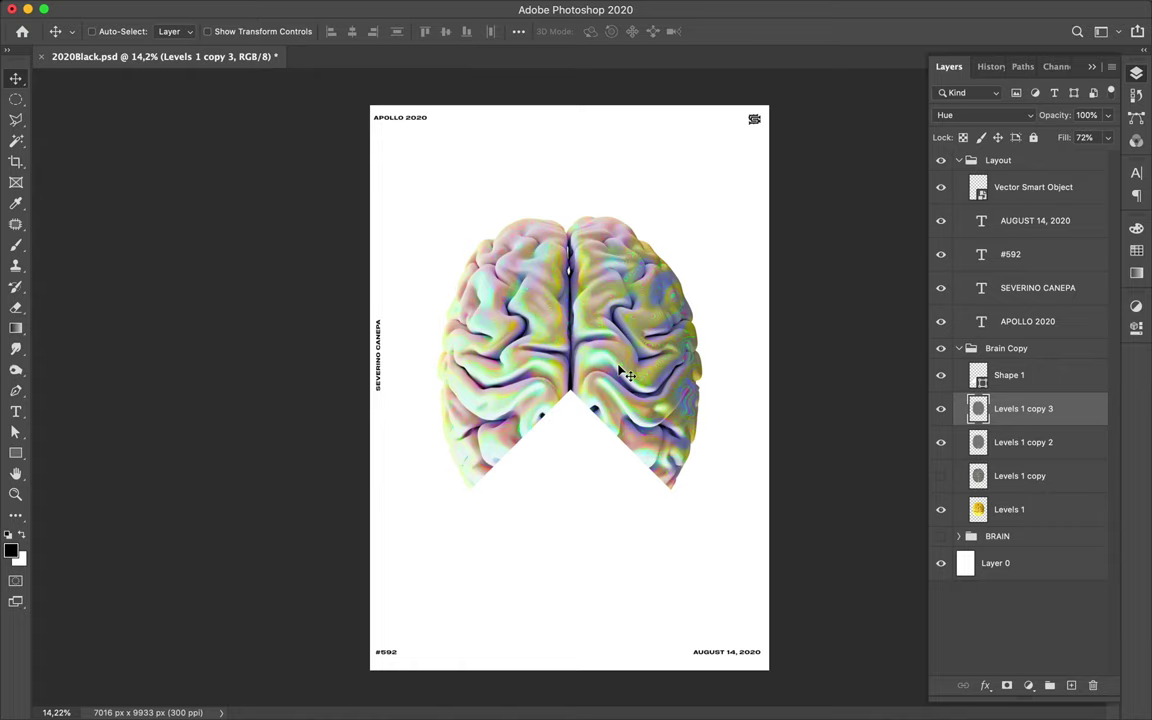
- Test-move the triangle shape and undo it, then select Levels 1 through Levels 1 copy 3
left_click(590, 445)
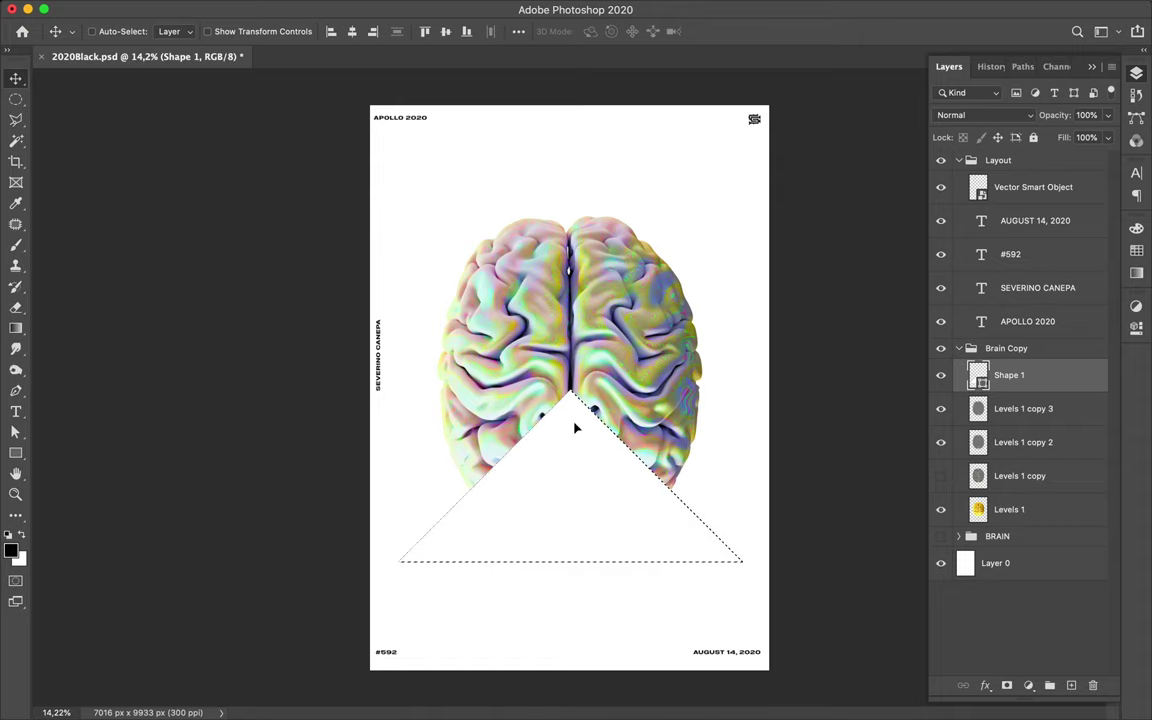
left_click_drag(575, 428, 573, 409)
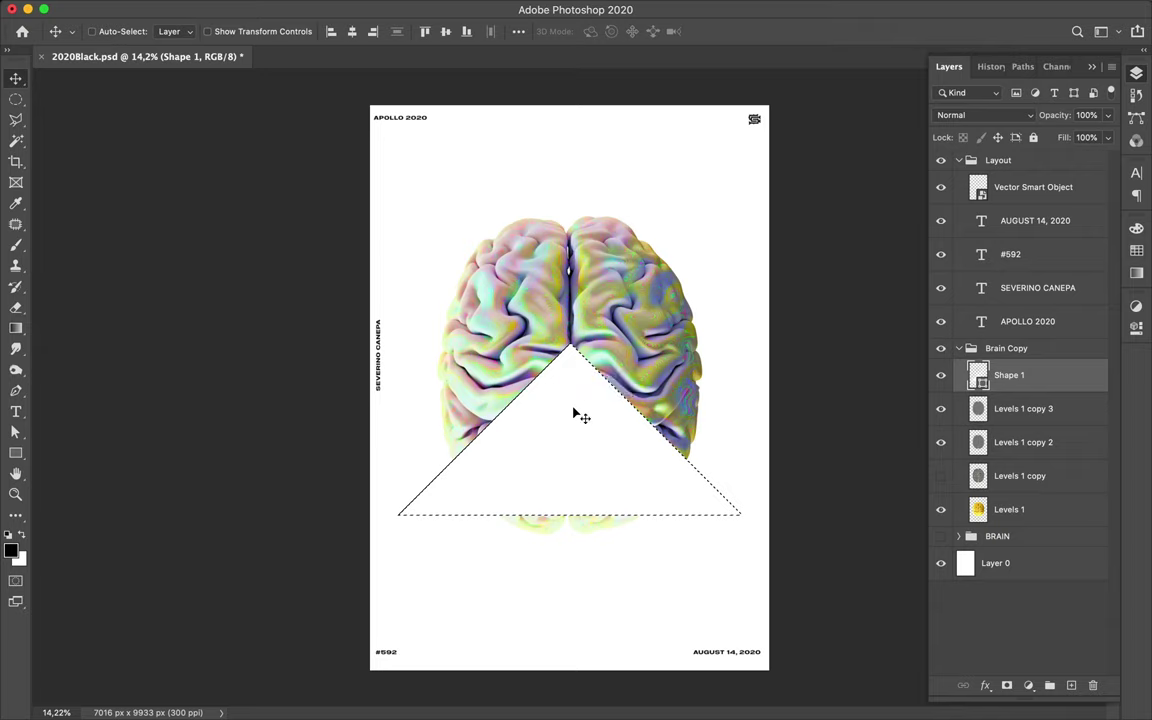
key("ctrl+z")
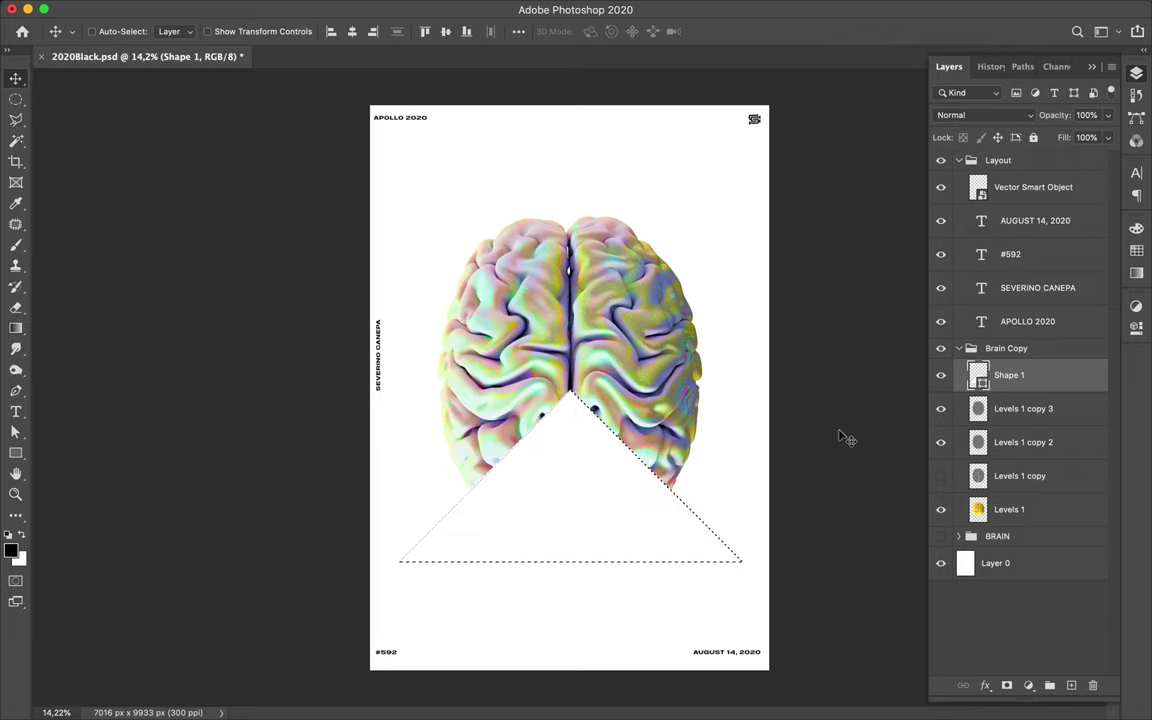
left_click(1009, 509)
left_click(1010, 420, "shift")
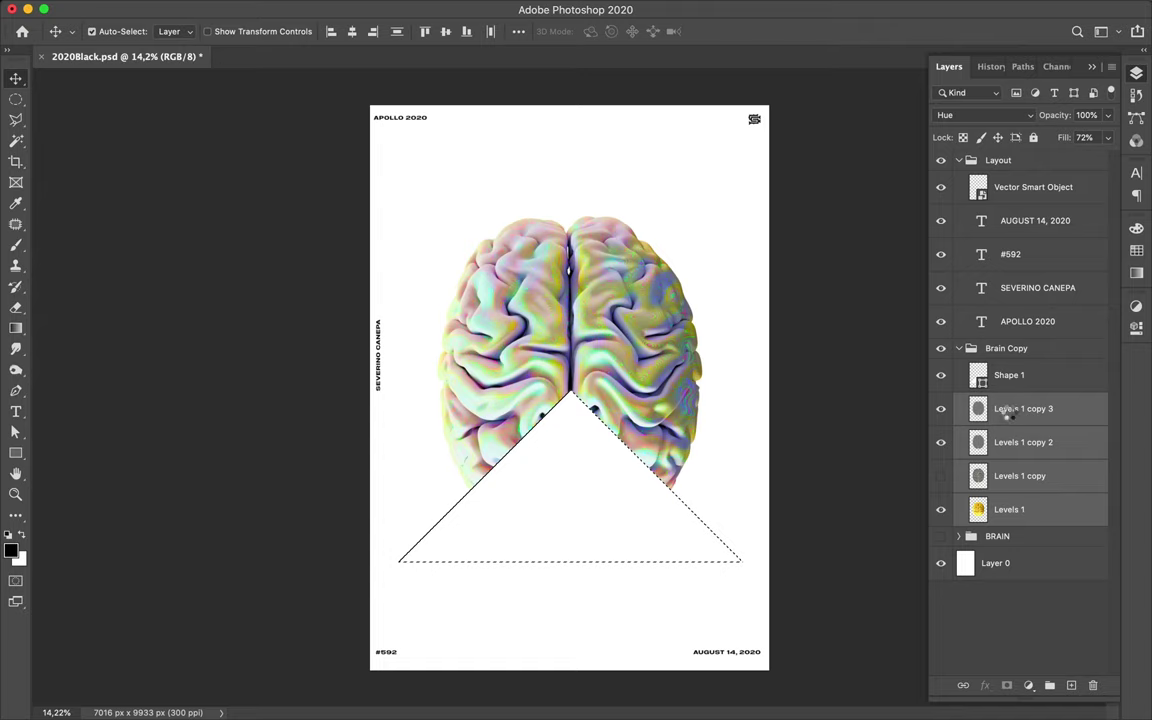
- Combine Levels 1 through Levels 1 copy 3 into one Levels 1 copy 3 layer with a soft grey halo
key("ctrl+e")
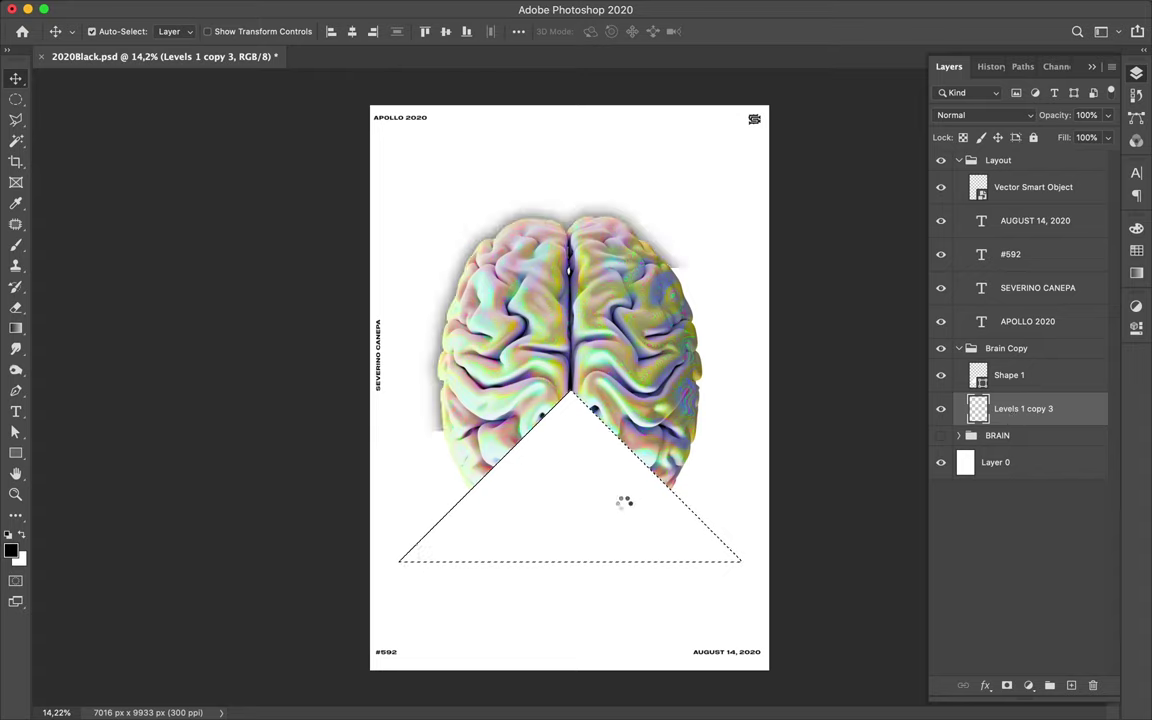
key("ctrl+j")
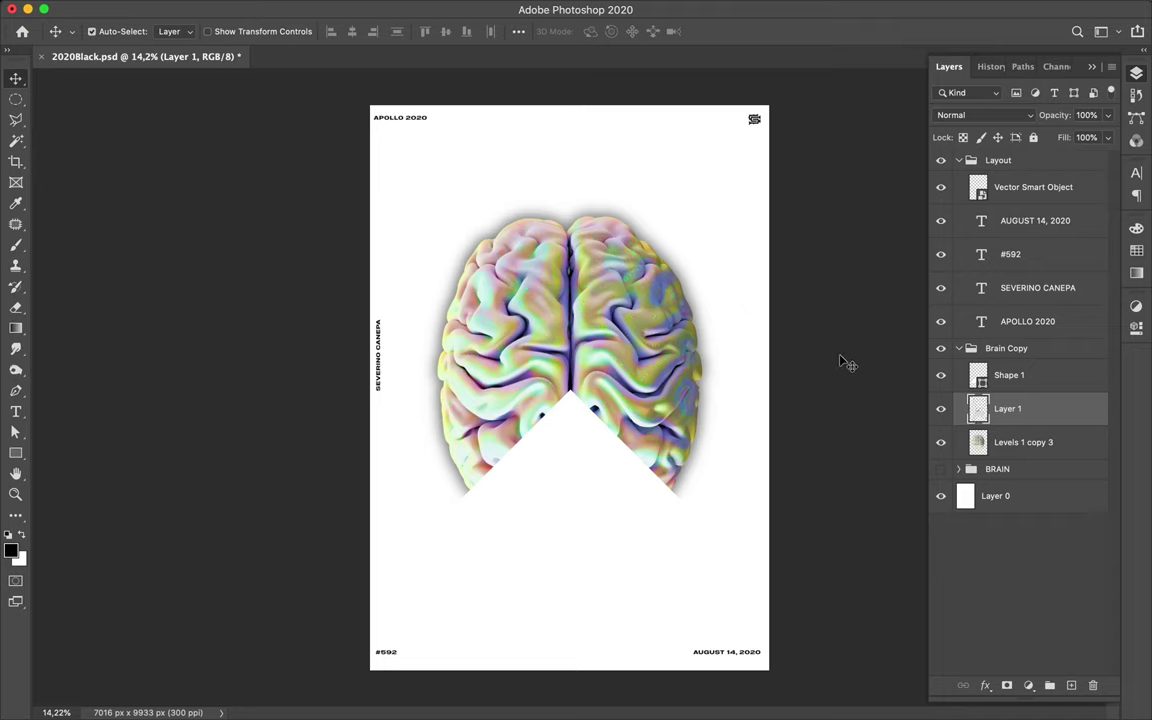
key("ctrl+z")
key("ctrl+z")
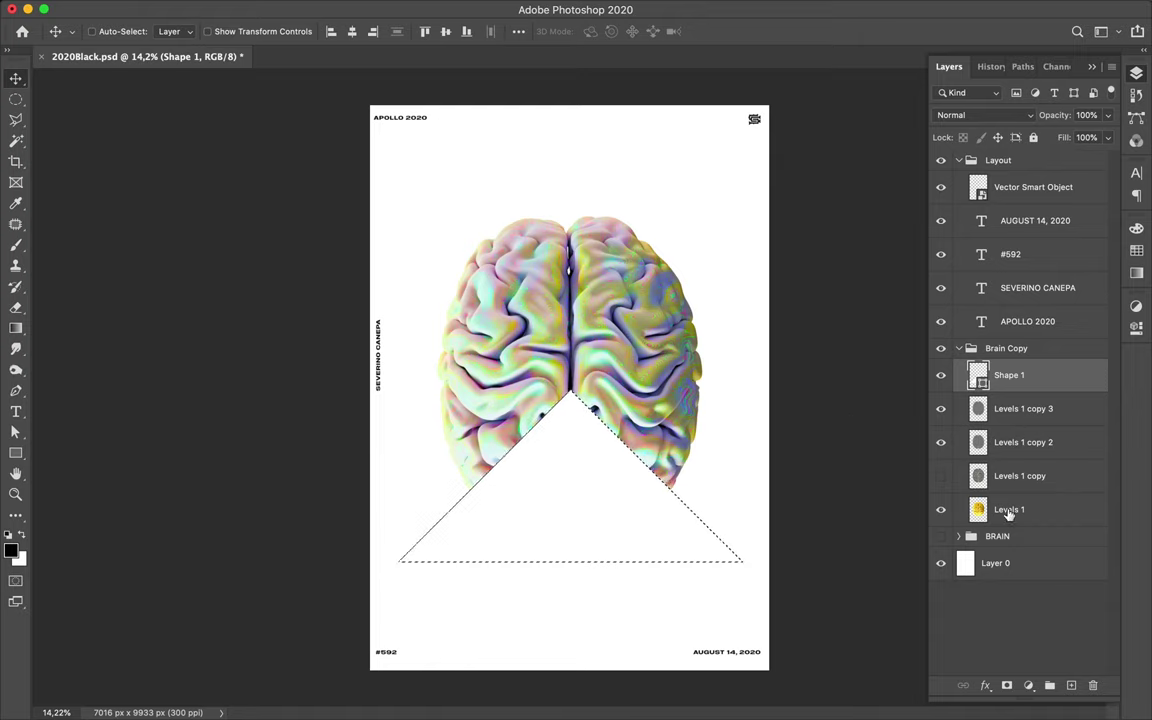
left_click(1004, 416)
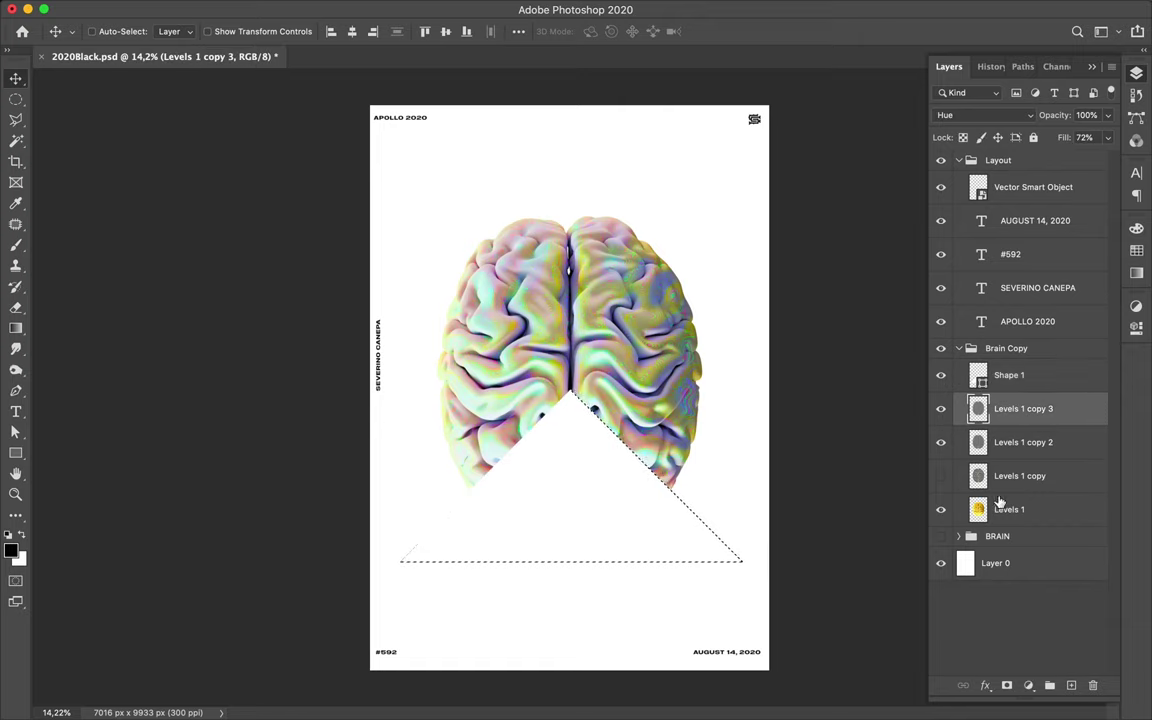
left_click(1000, 512, "shift")
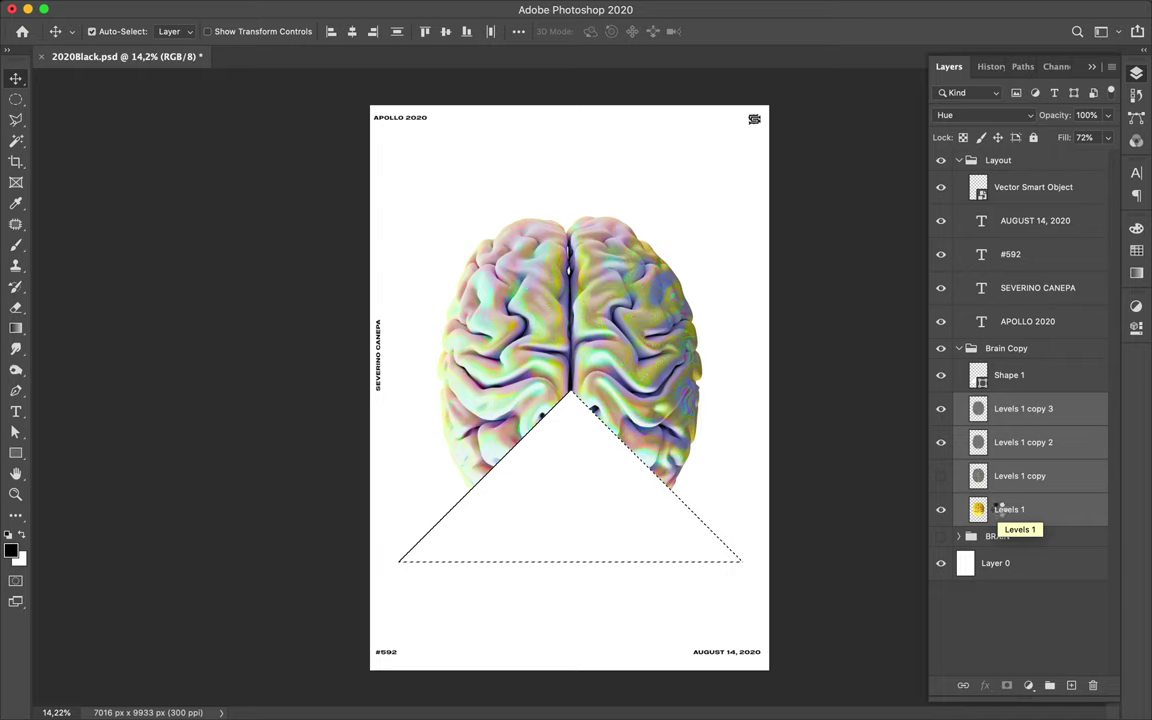
key("ctrl+e")
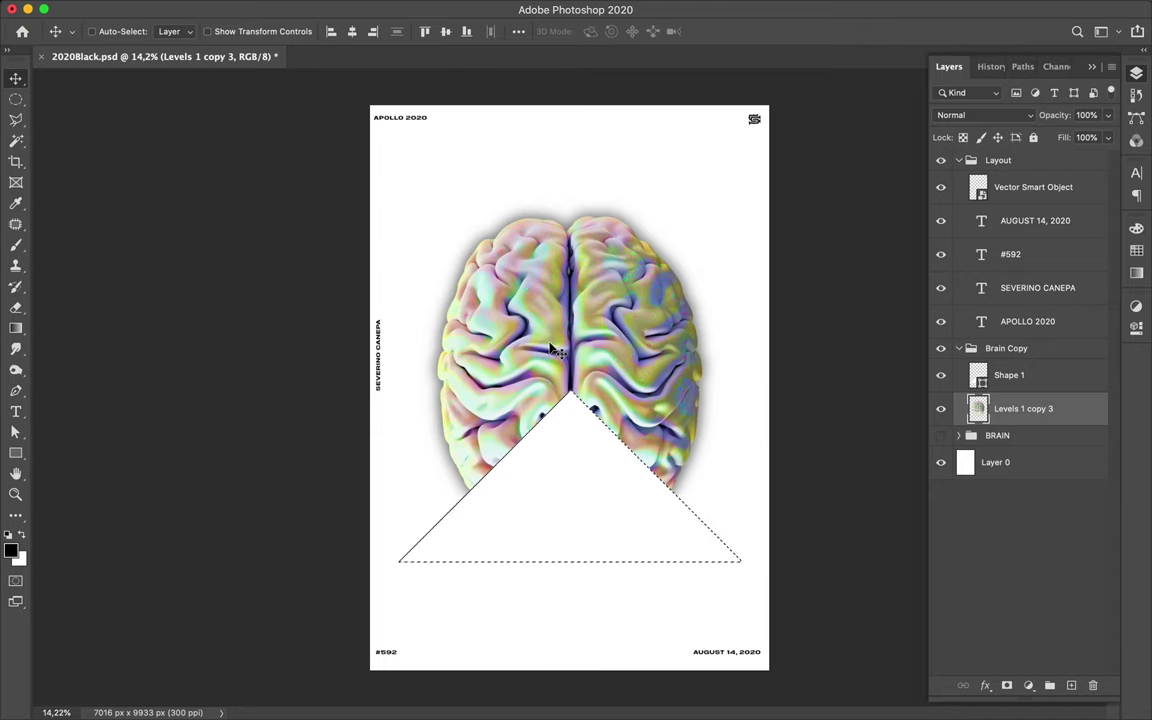
- Delete the soft halo outside the brain outline using the inverted Levels 1 selection
left_click(958, 435)
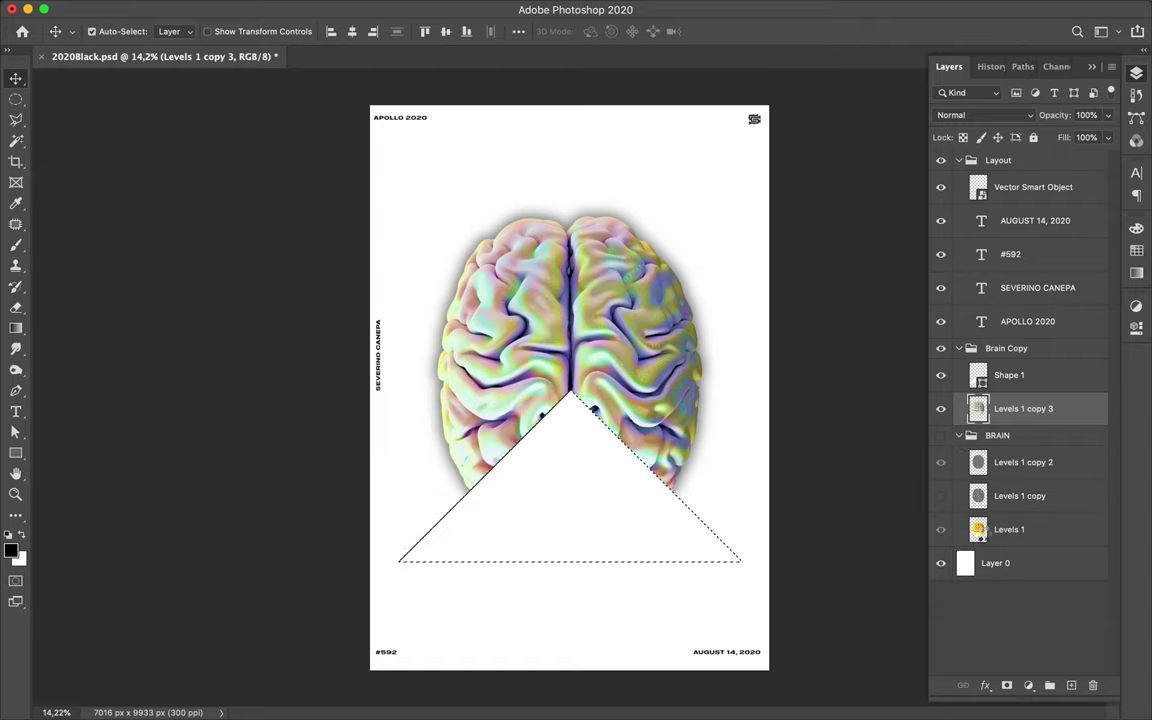
left_click(980, 531, "ctrl")
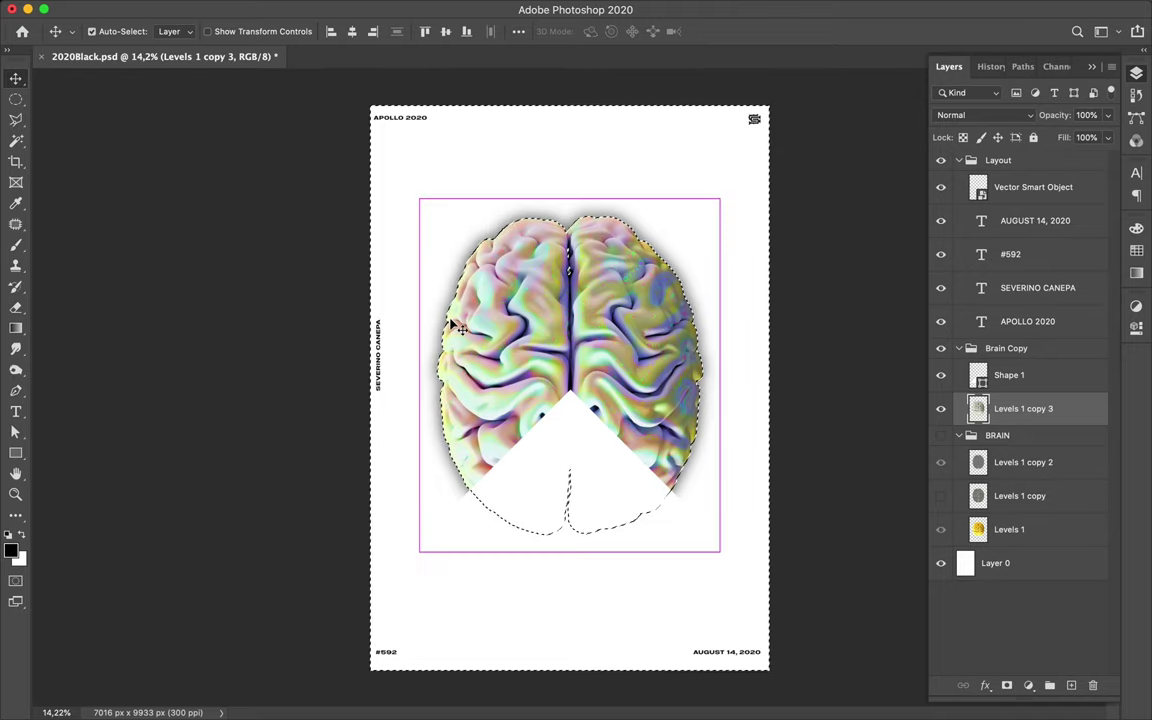
key("ctrl+shift+i")
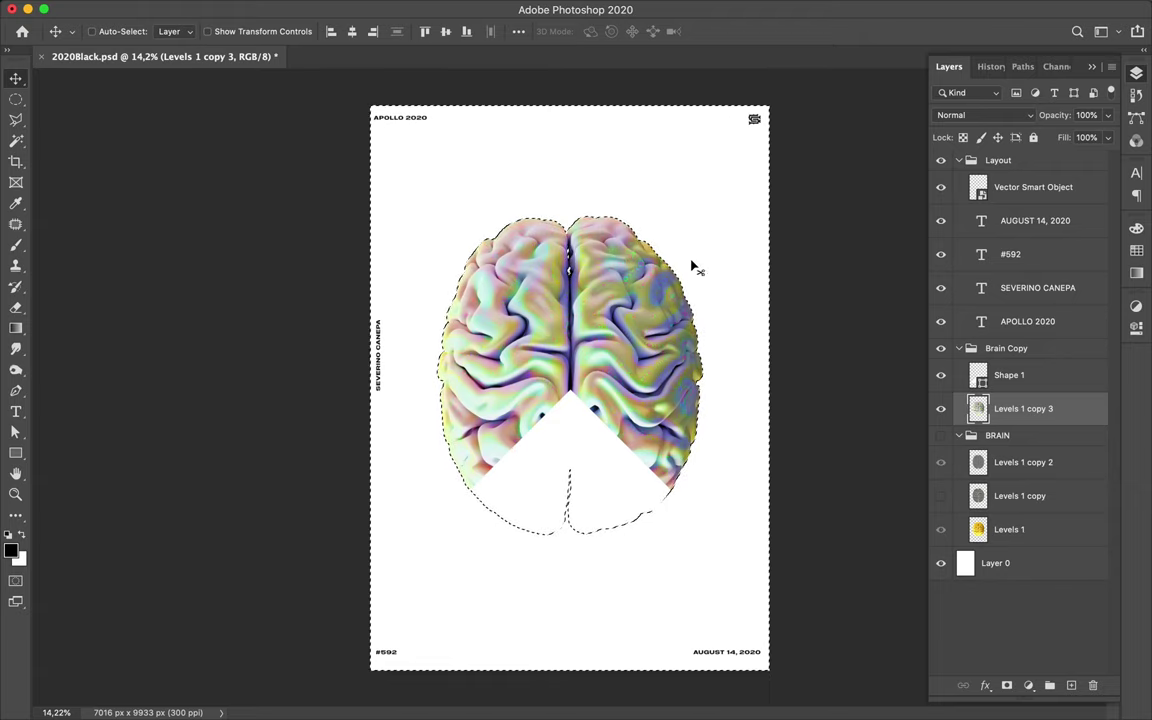
key("super")
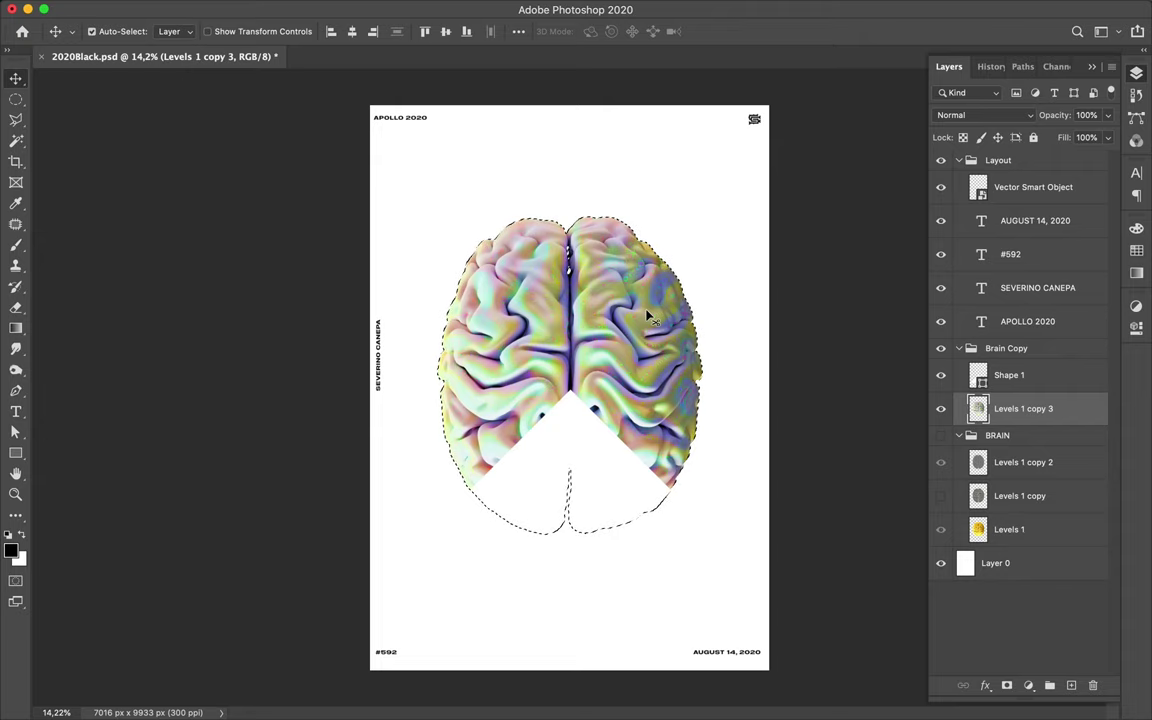
key("super")
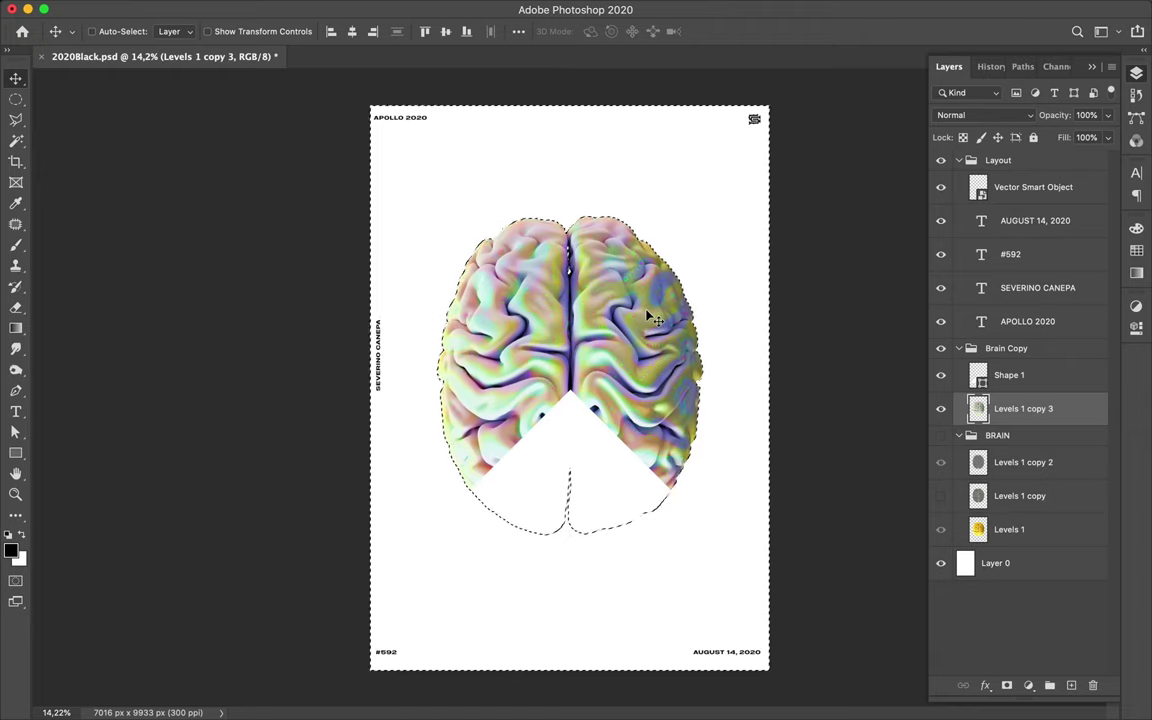
- Deselect and load the Shape 1 triangle outline as a selection
key("m")
left_click(645, 310)
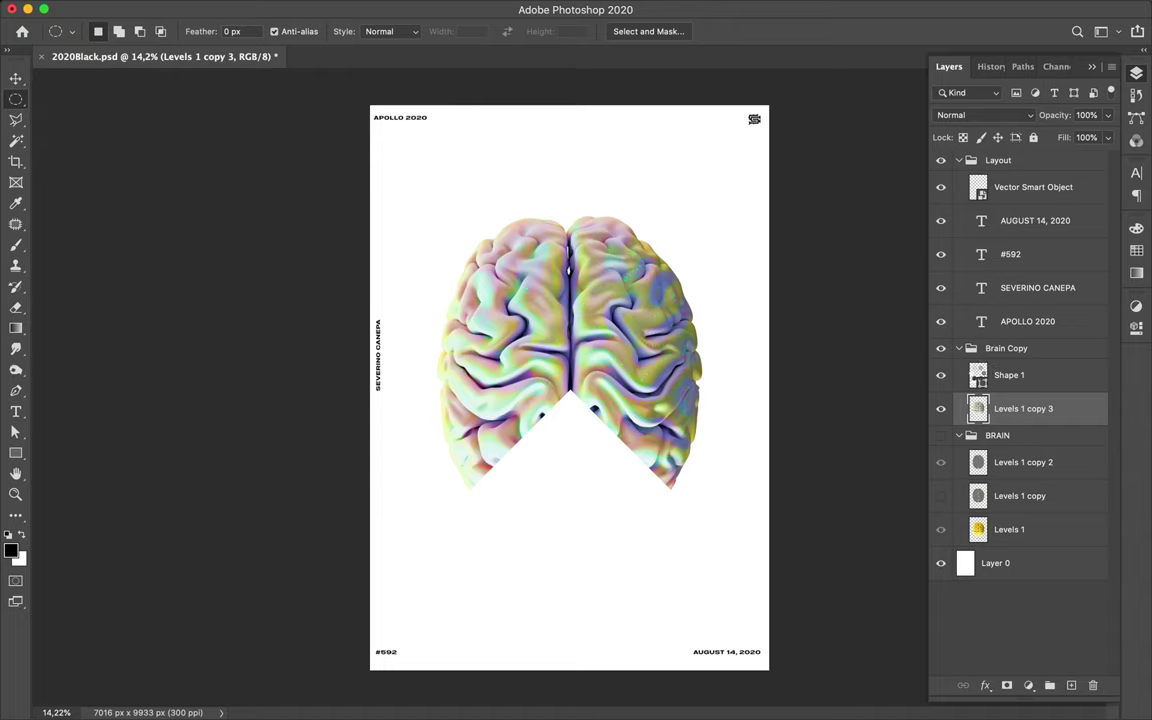
left_click(979, 378, "ctrl")
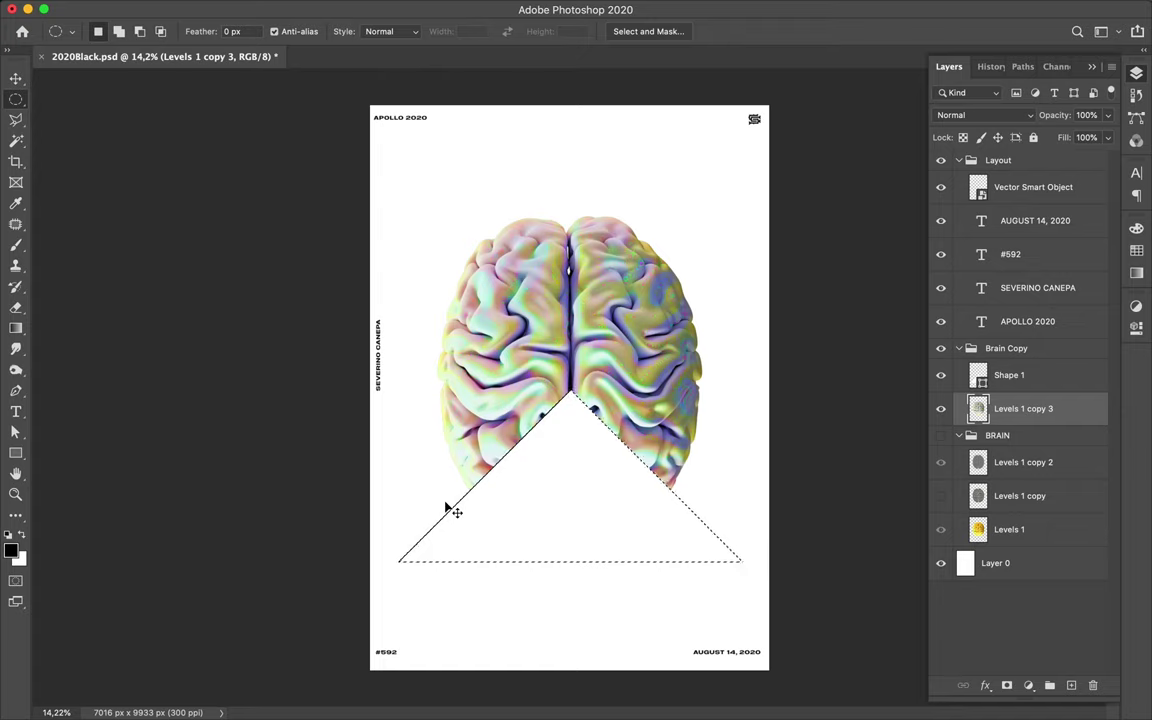
- Cut the triangle area of the brain onto Layer 1 and place it above Shape 1
key("ctrl+d")
key("ctrl+shift+alt+n")
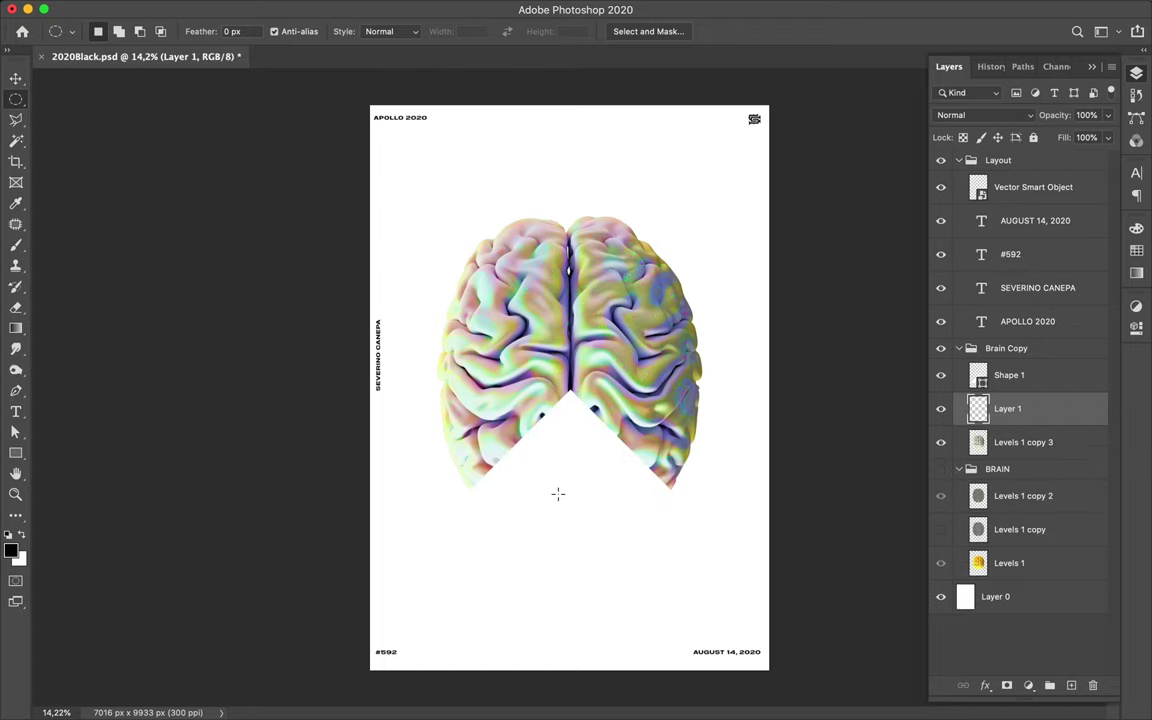
key("v")
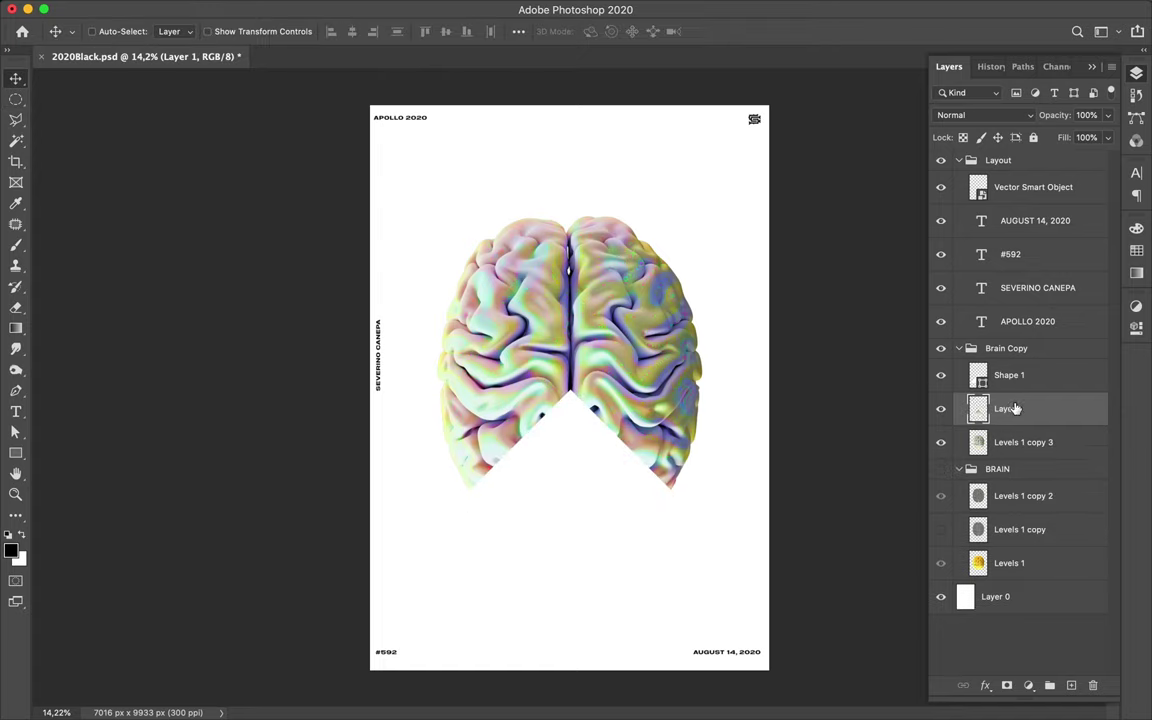
mouse_move(1007, 408)
left_mouse_down()
mouse_move(997, 367)
mouse_move(587, 457)
mouse_move(590, 493)
left_mouse_up()
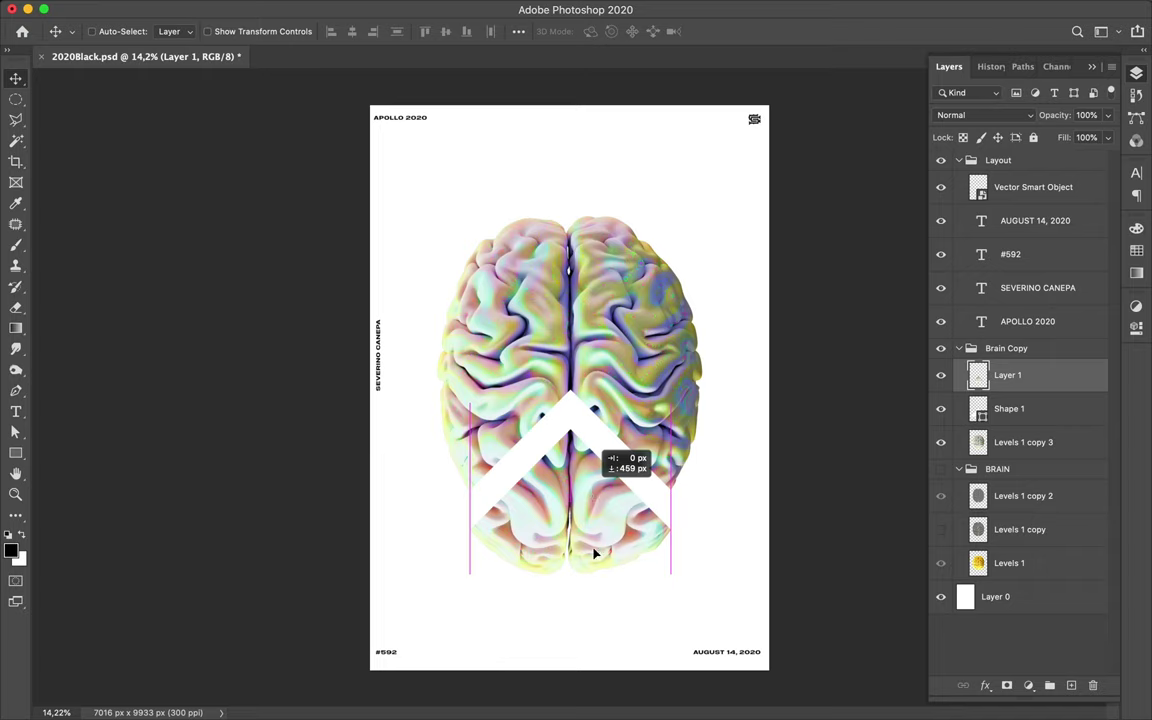
- Move Layer 1 down 868 px to form a chevron, and place a copy at the poster's top
mouse_move(594, 553)
left_mouse_down()
mouse_move(595, 568)
mouse_move(585, 516)
left_mouse_up()
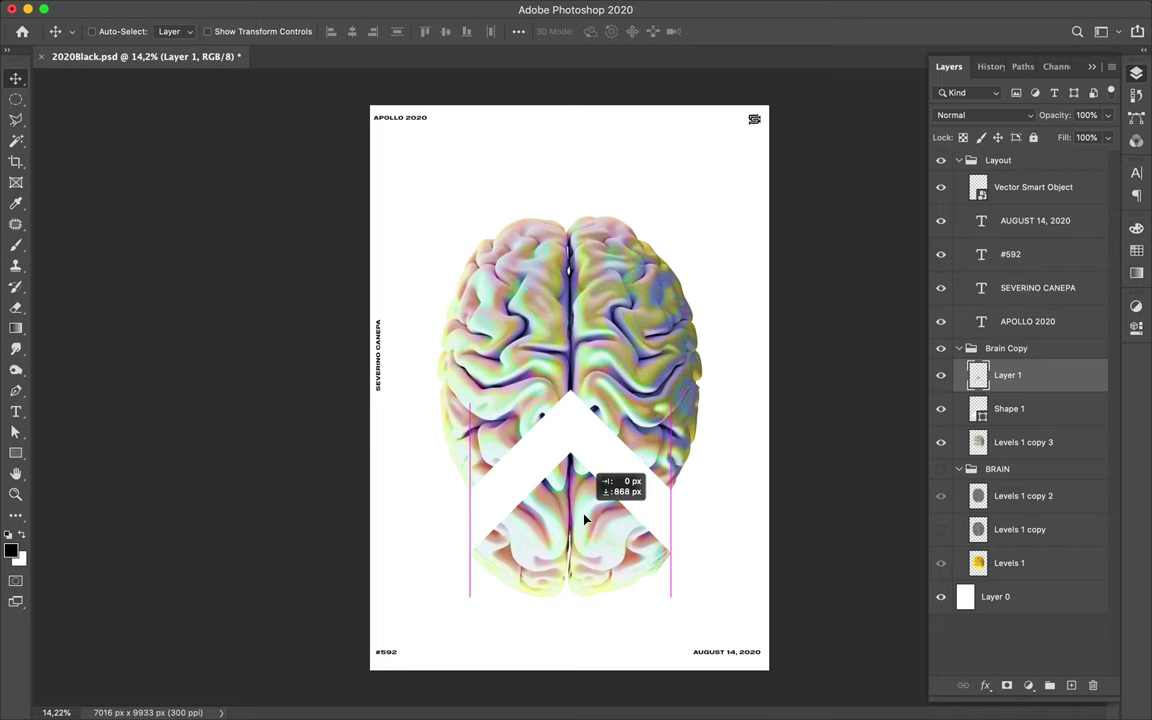
left_click_drag(585, 518, 586, 519)
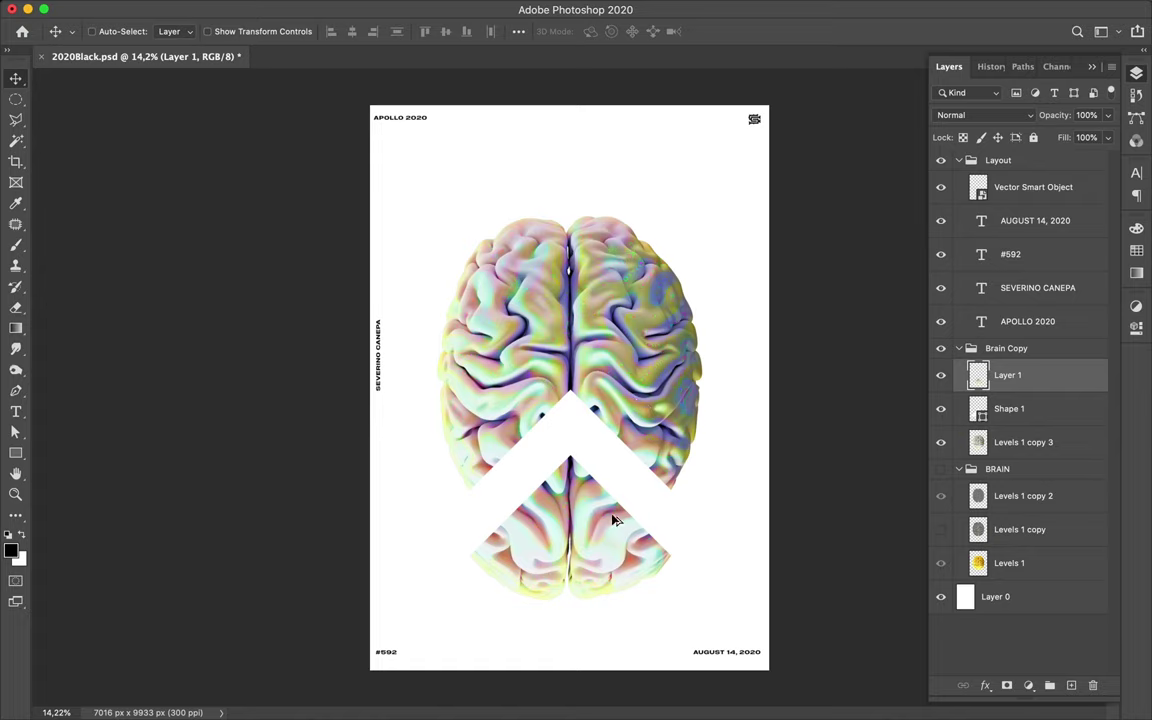
mouse_move(602, 488)
left_mouse_down()
mouse_move(582, 115)
mouse_move(586, 125)
left_mouse_up()
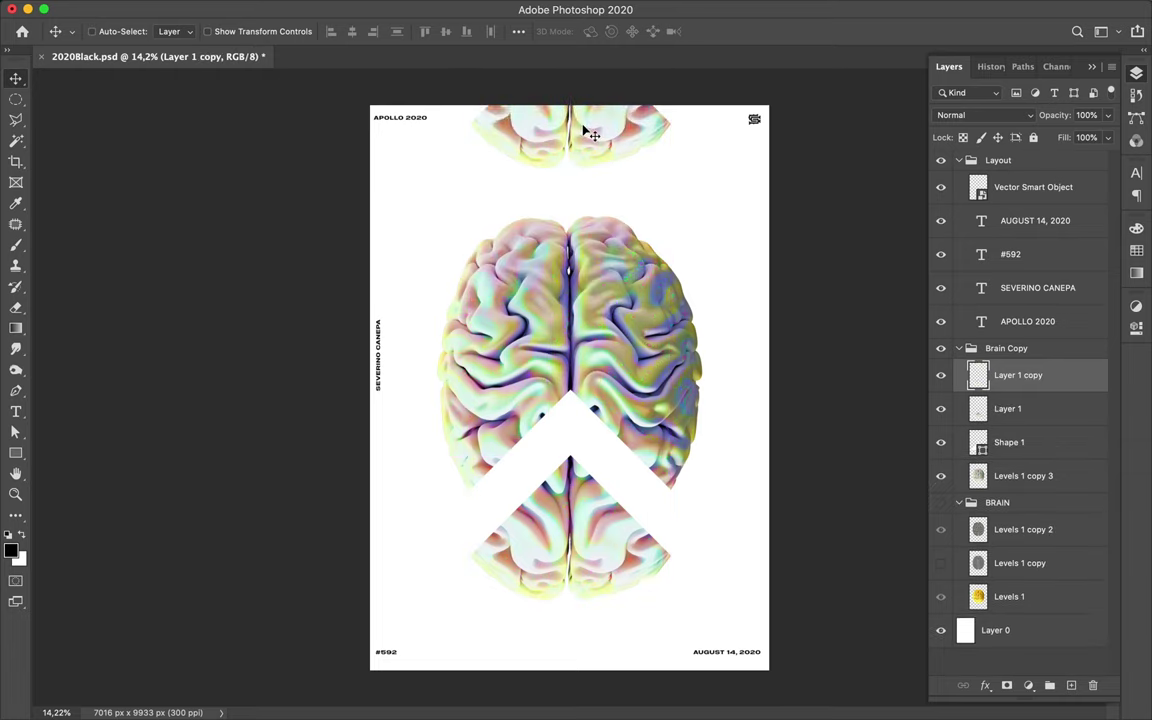
- Try offsets for the lower brain triangle piece, undoing an accidental duplicate and moves
key("super")
left_click(586, 514)
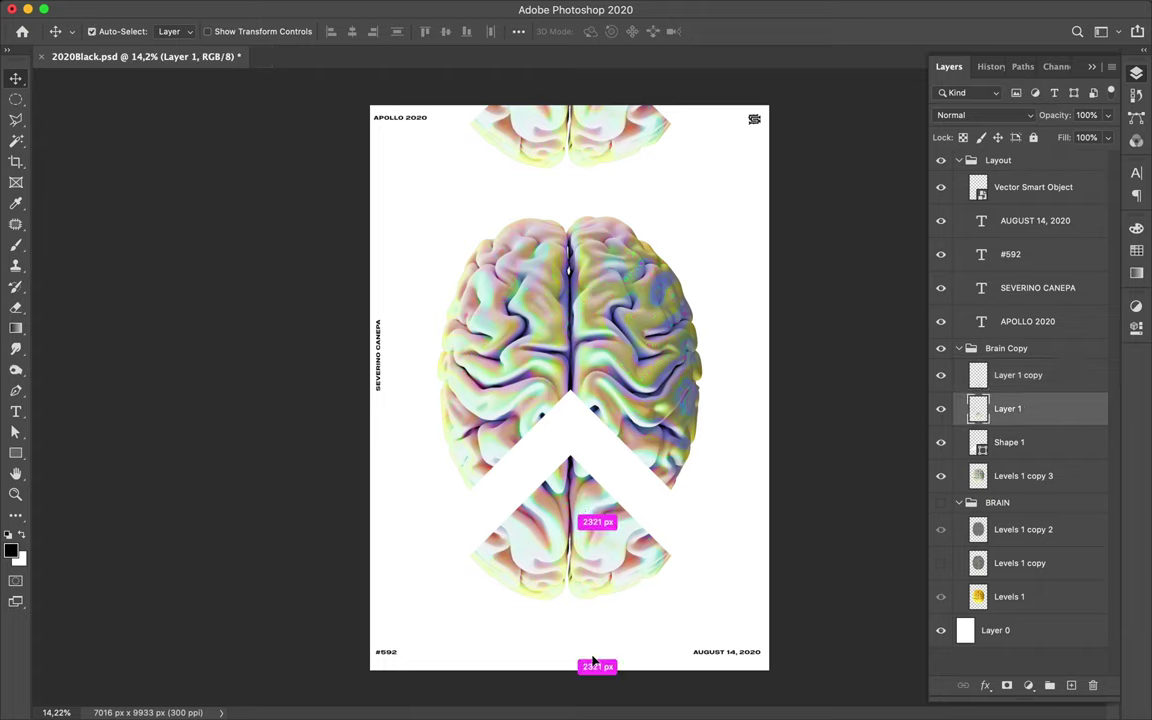
left_click_drag(592, 518, 592, 672)
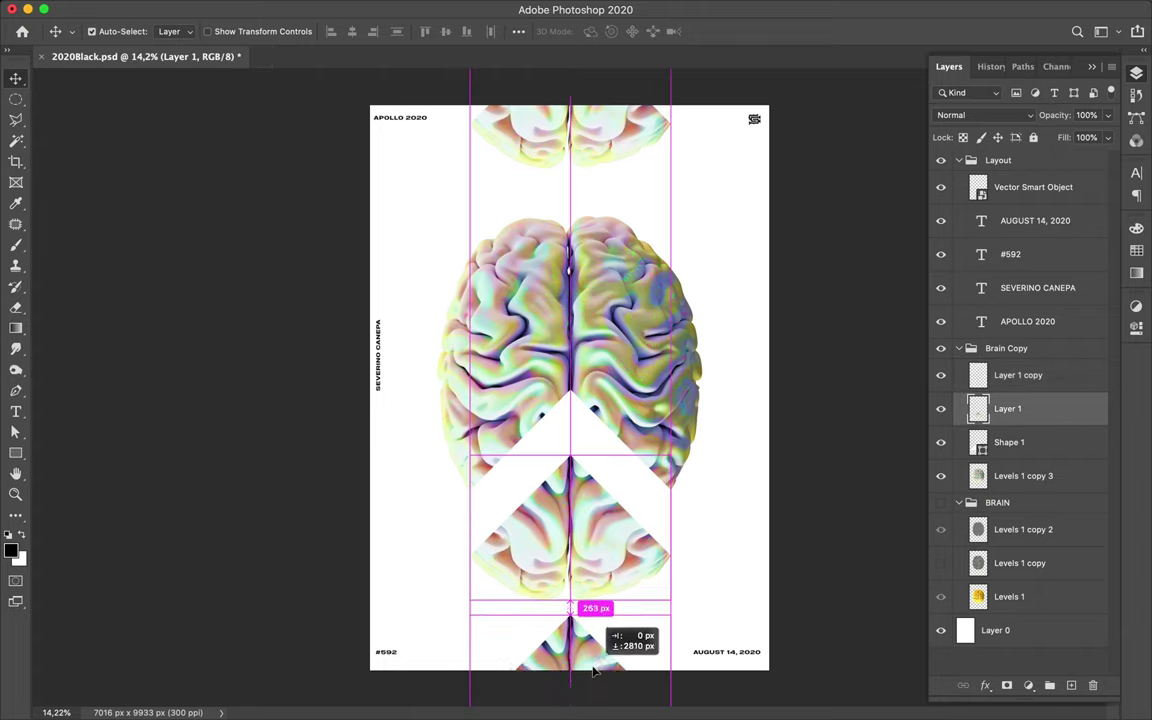
left_click_drag(592, 672, 592, 672)
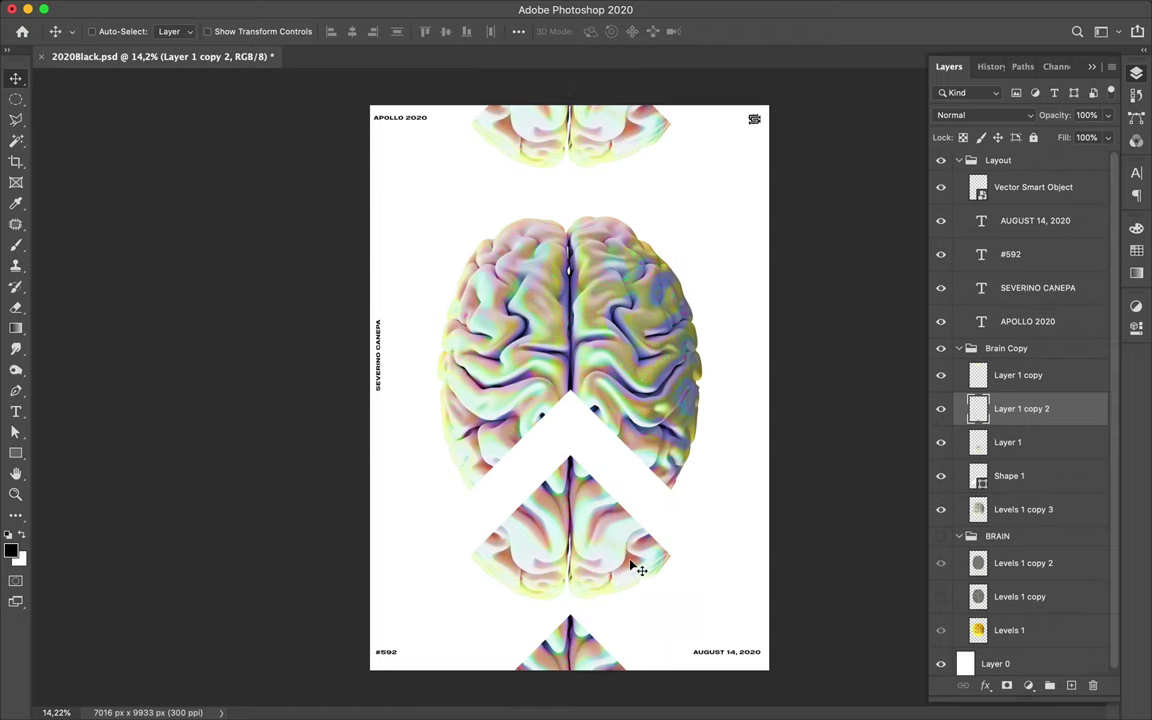
key("ctrl+z")
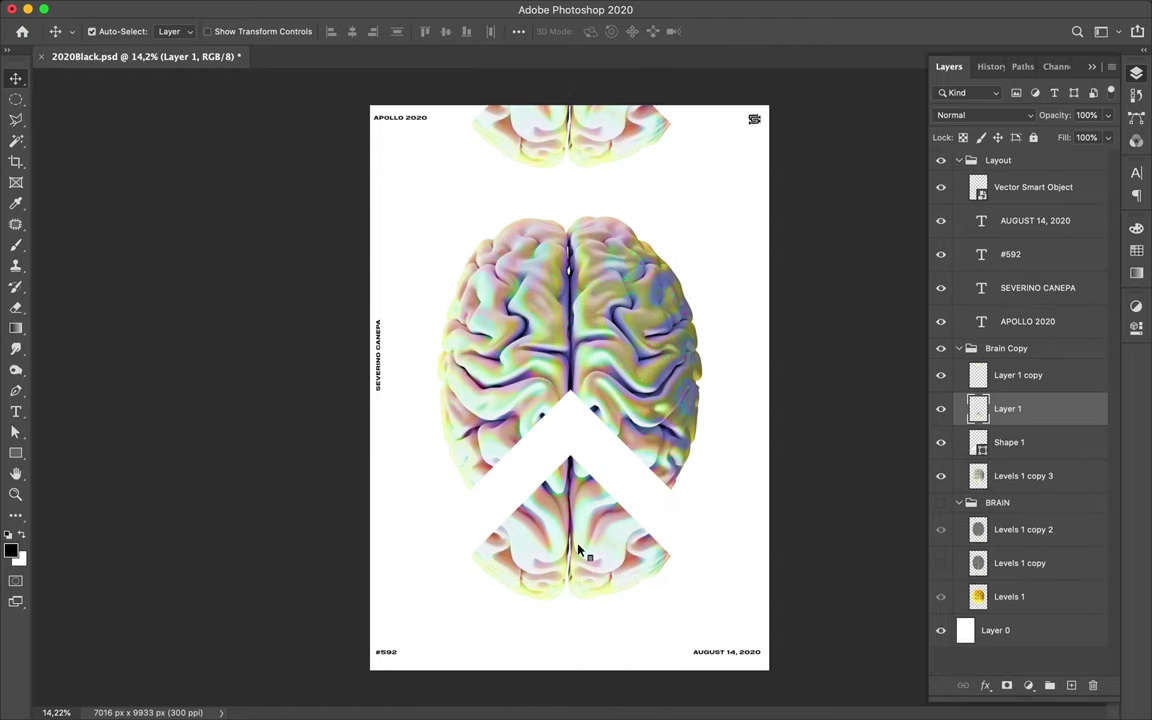
left_click_drag(577, 549, 580, 592)
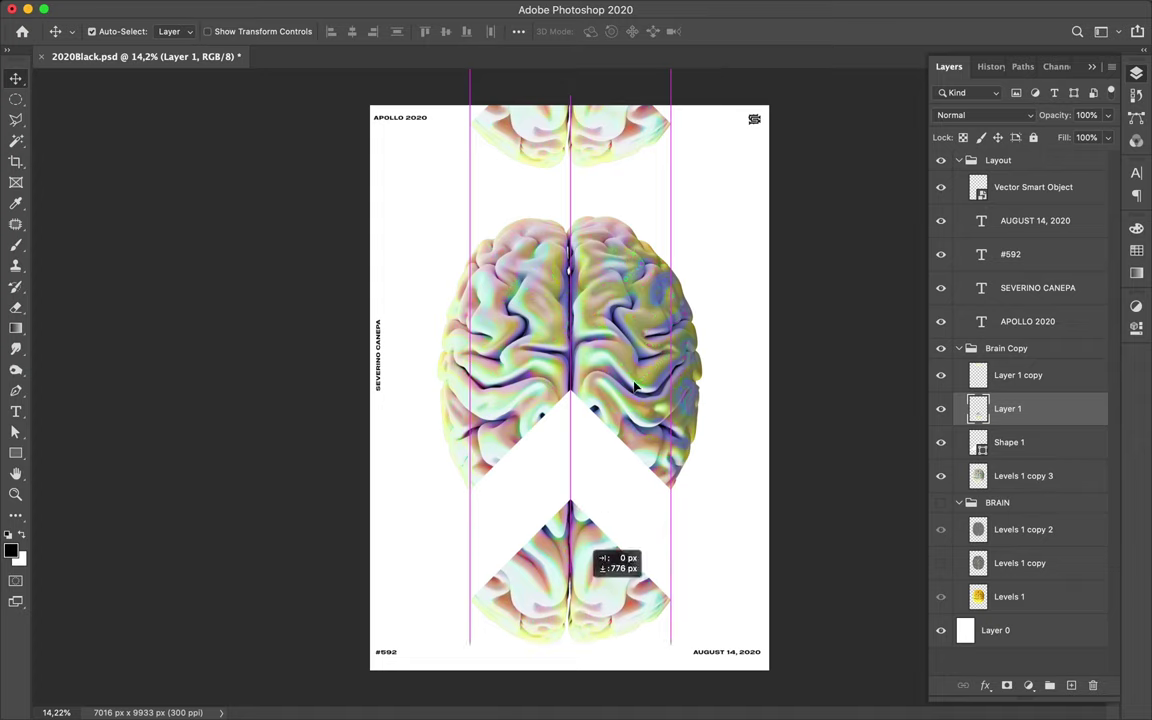
key("ctrl+z")
key("ctrl+z")
key("ctrl+z")
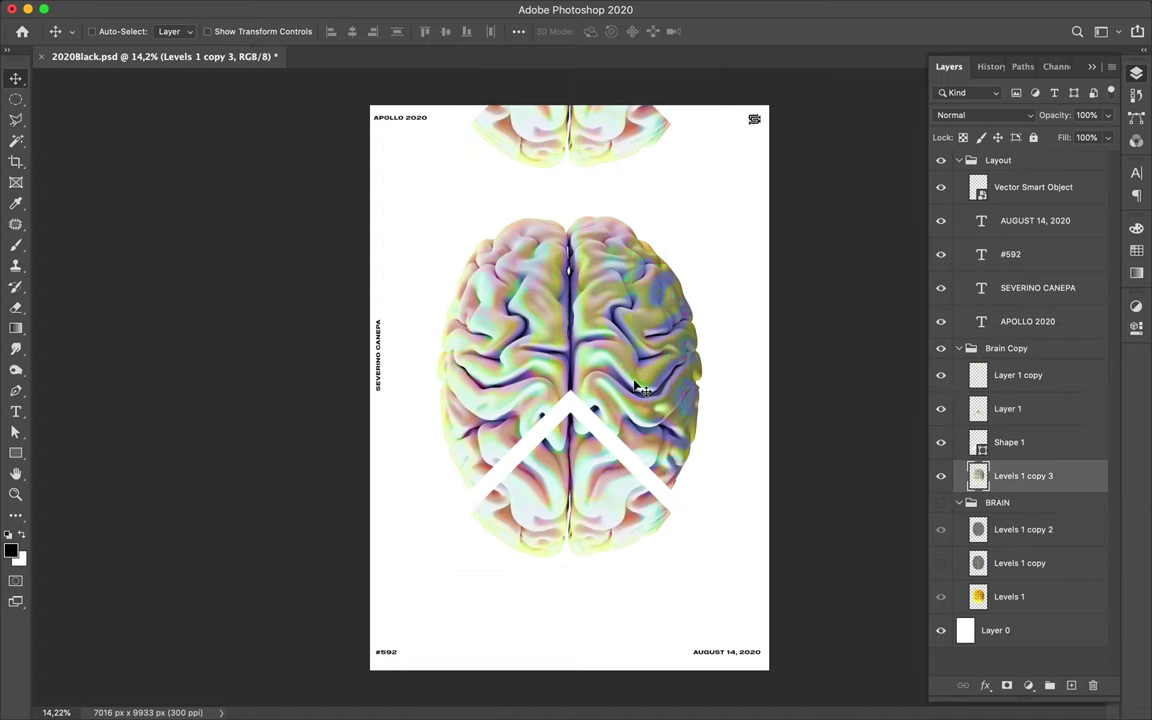
left_click_drag(603, 476, 609, 563)
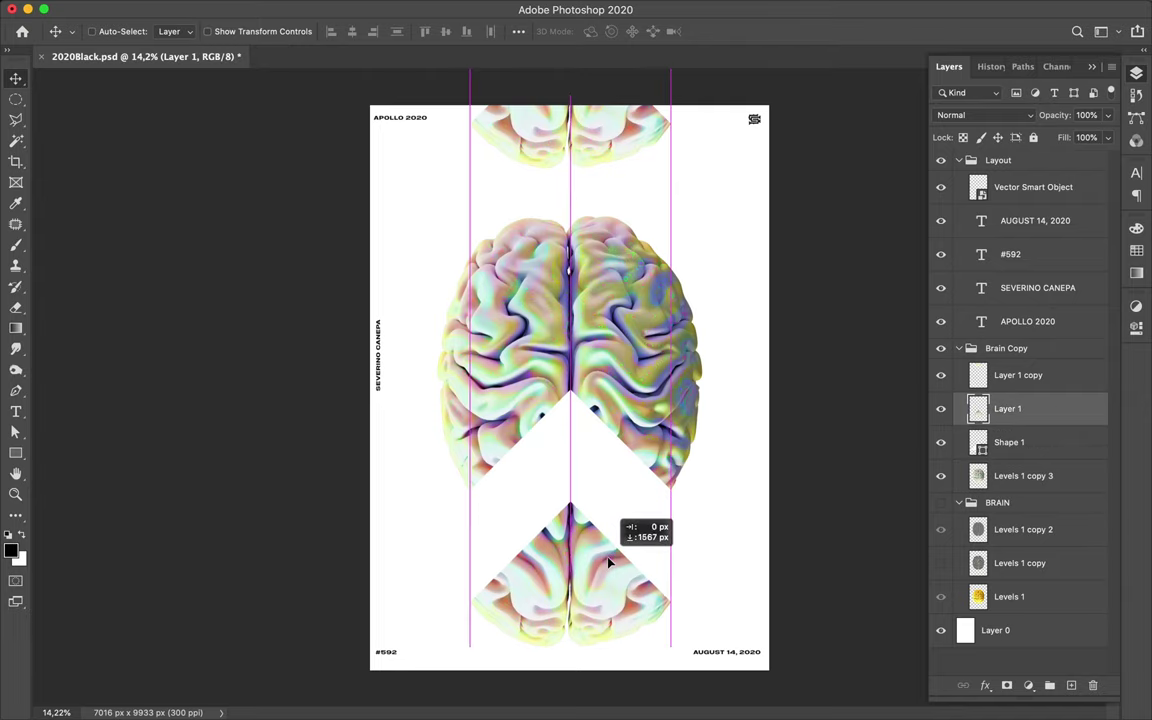
left_click_drag(609, 563, 607, 537)
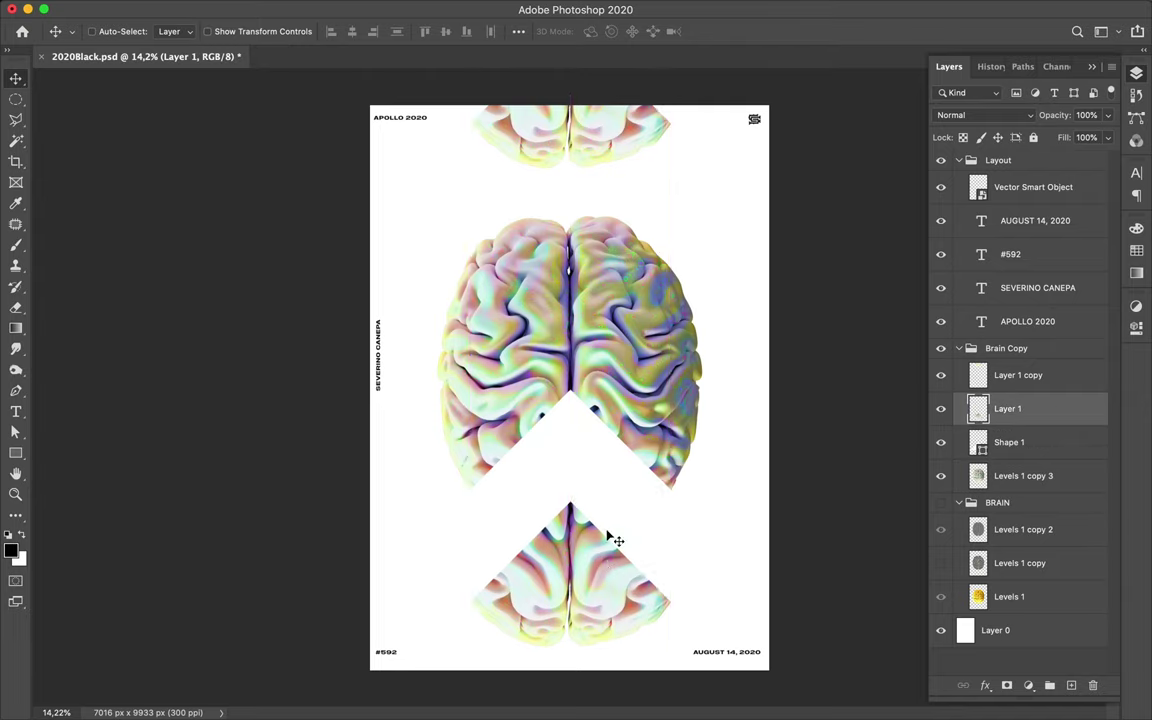
- Test moving the upper brain Levels 1 copy 3 down, then undo to restore the brain
left_click(614, 410, "super")
mouse_move(614, 410)
left_mouse_down()
mouse_move(616, 429)
mouse_move(615, 381)
left_mouse_up()
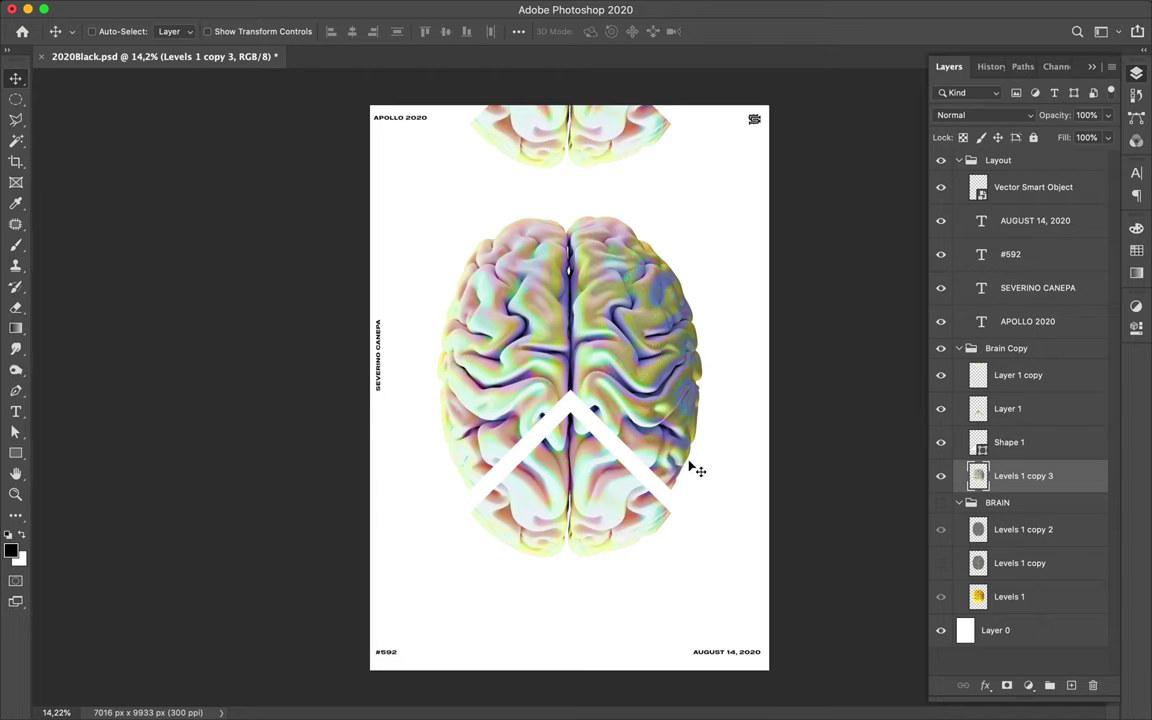
mouse_move(609, 510)
left_mouse_down()
mouse_move(604, 592)
mouse_move(610, 573)
left_mouse_up()
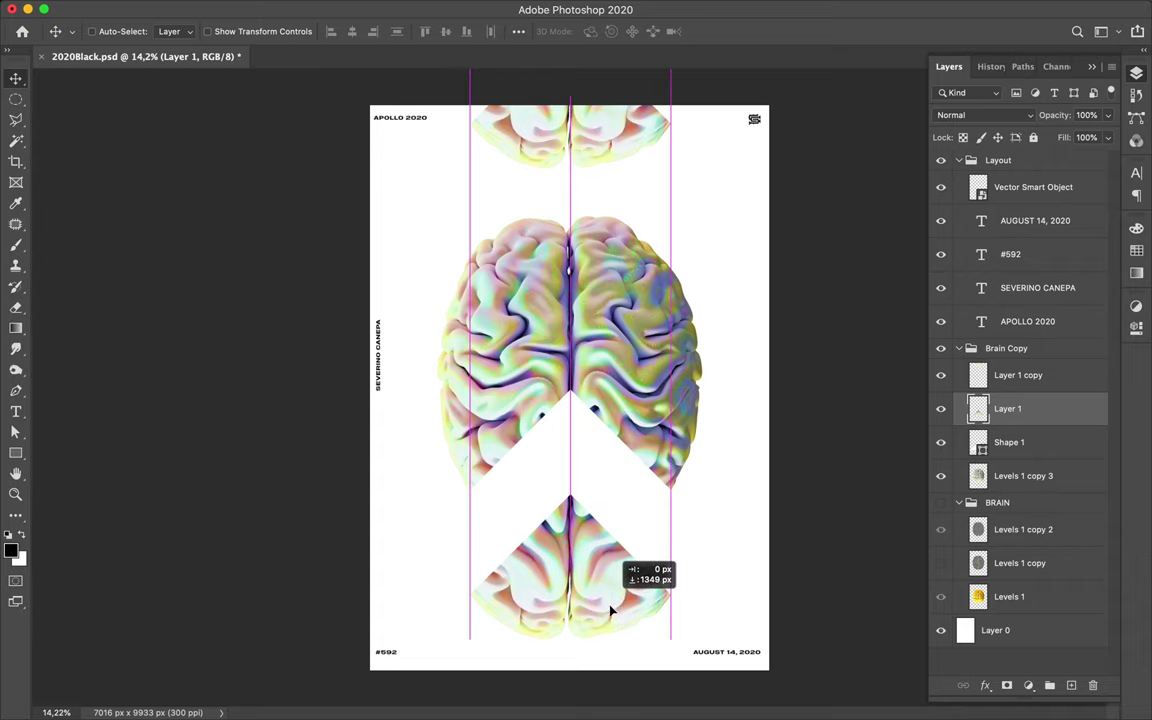
left_click_drag(610, 573, 611, 609)
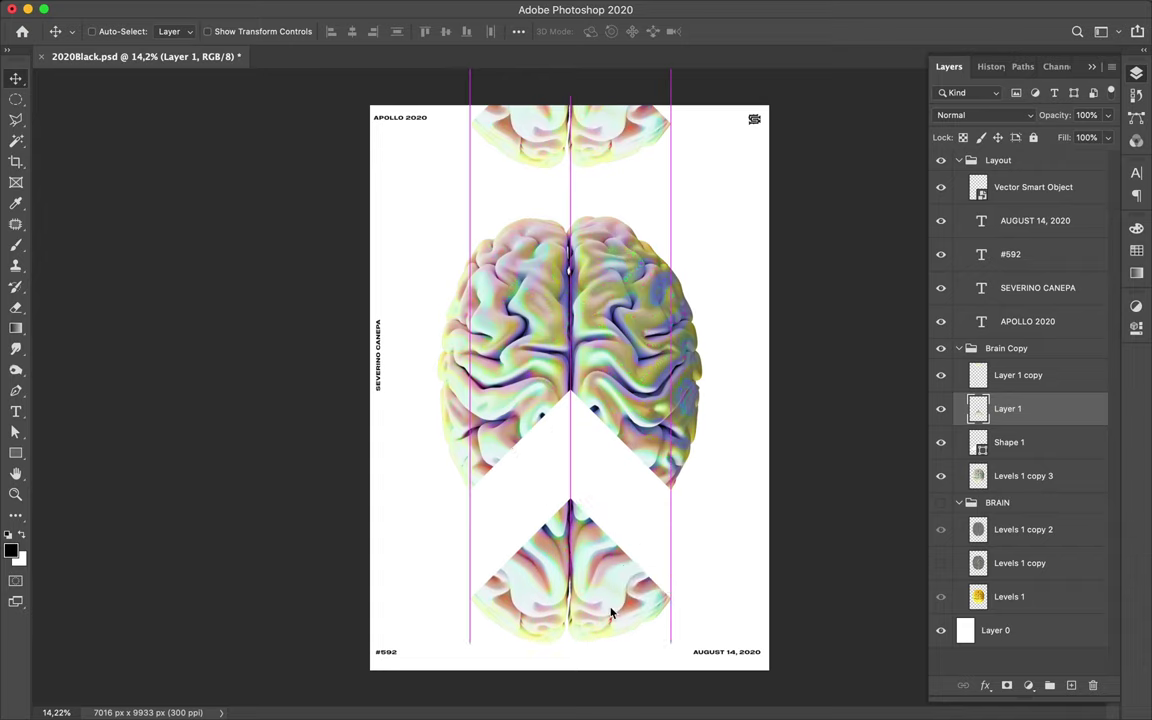
key("ctrl+z")
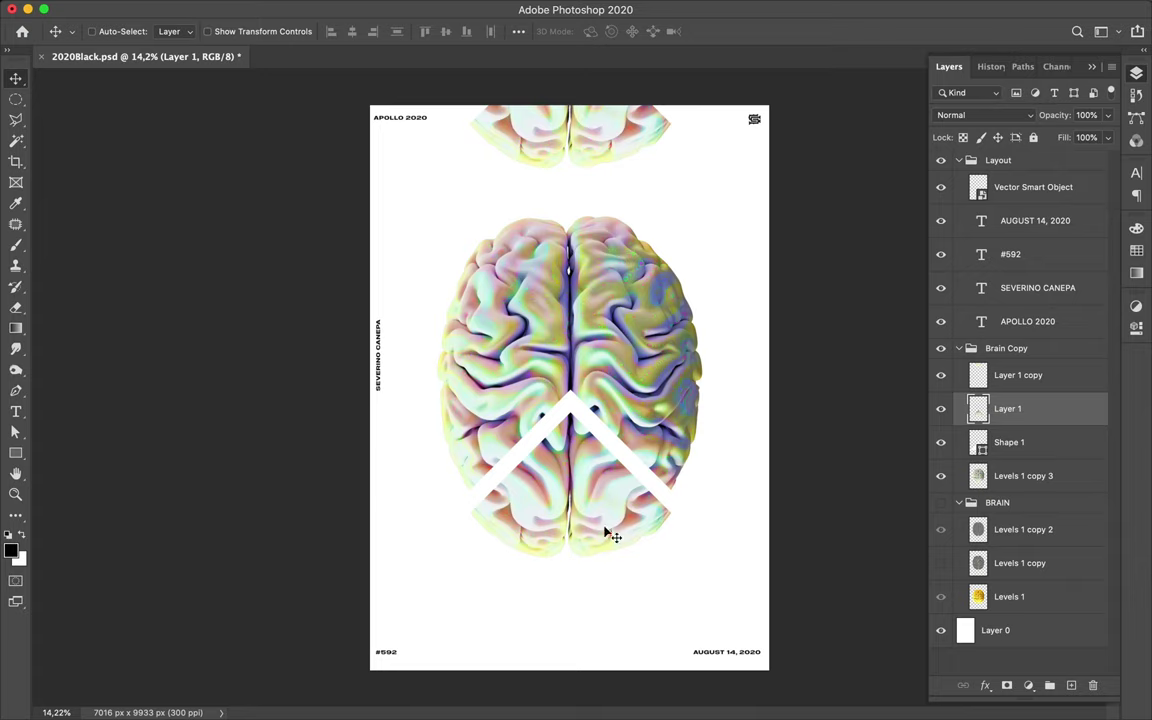
- Lower Layer 1's brain piece near the bottom edge, leaving a wide white chevron gap
key("ctrl")
left_click_drag(594, 488, 594, 589)
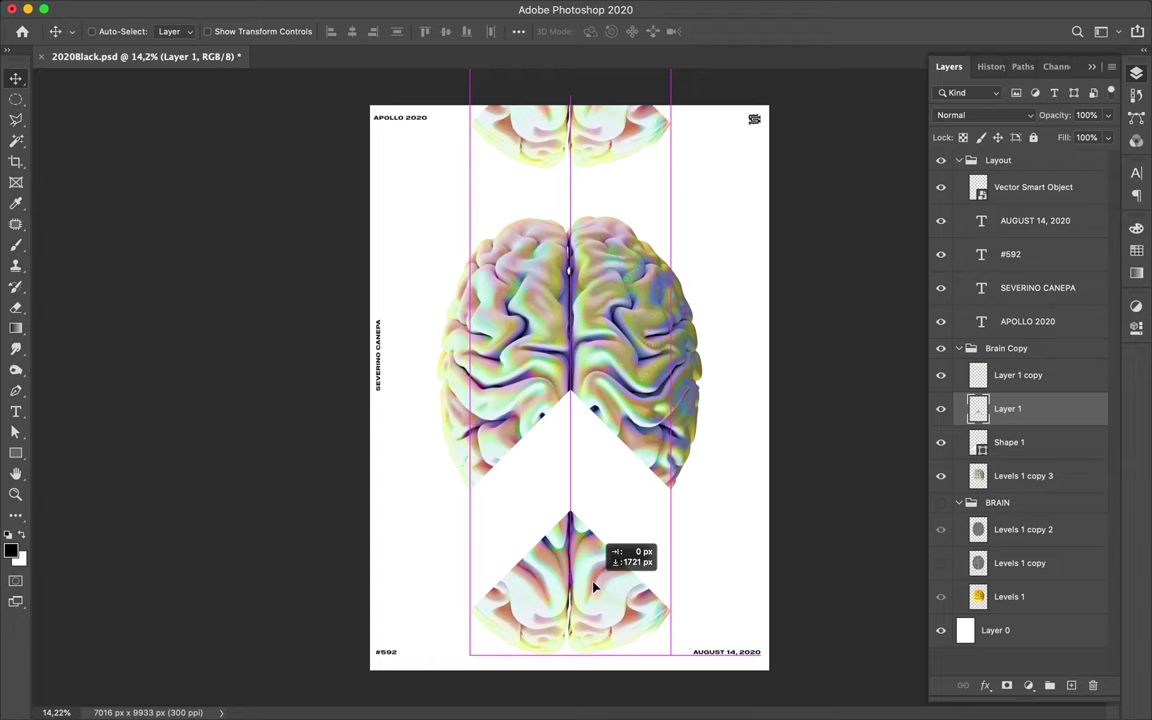
key("ctrl+z")
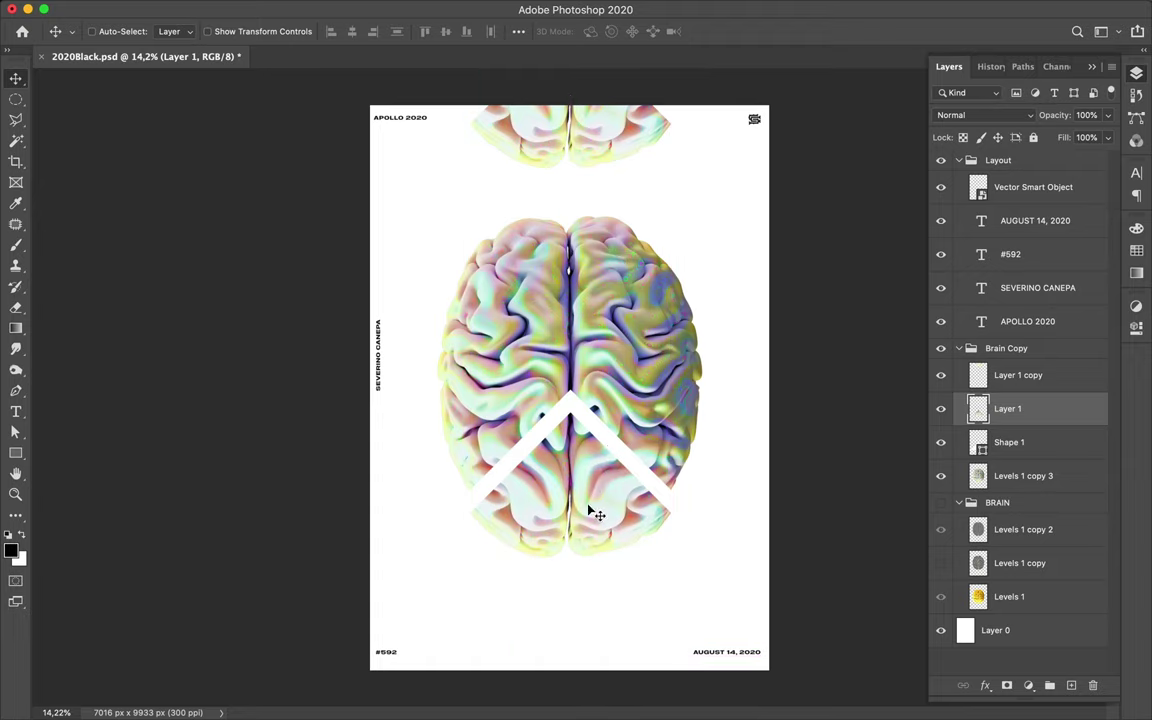
mouse_move(591, 540)
left_mouse_down()
mouse_move(587, 615)
mouse_move(587, 600)
left_mouse_up()
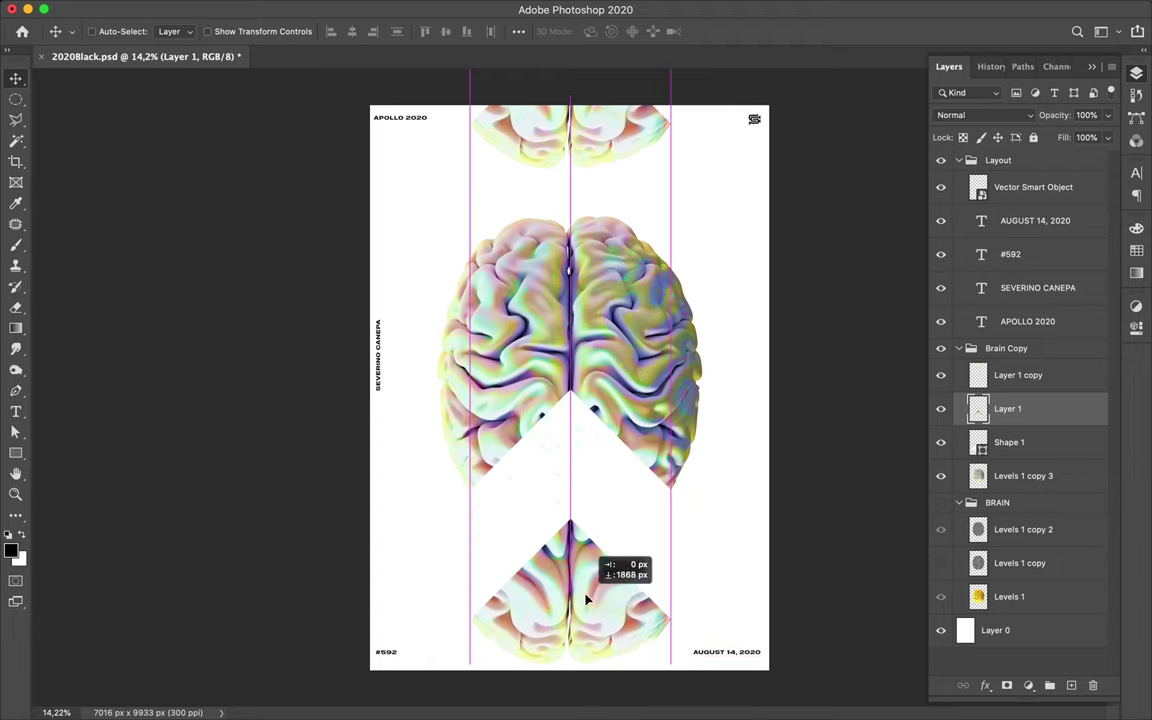
key("ctrl+z")
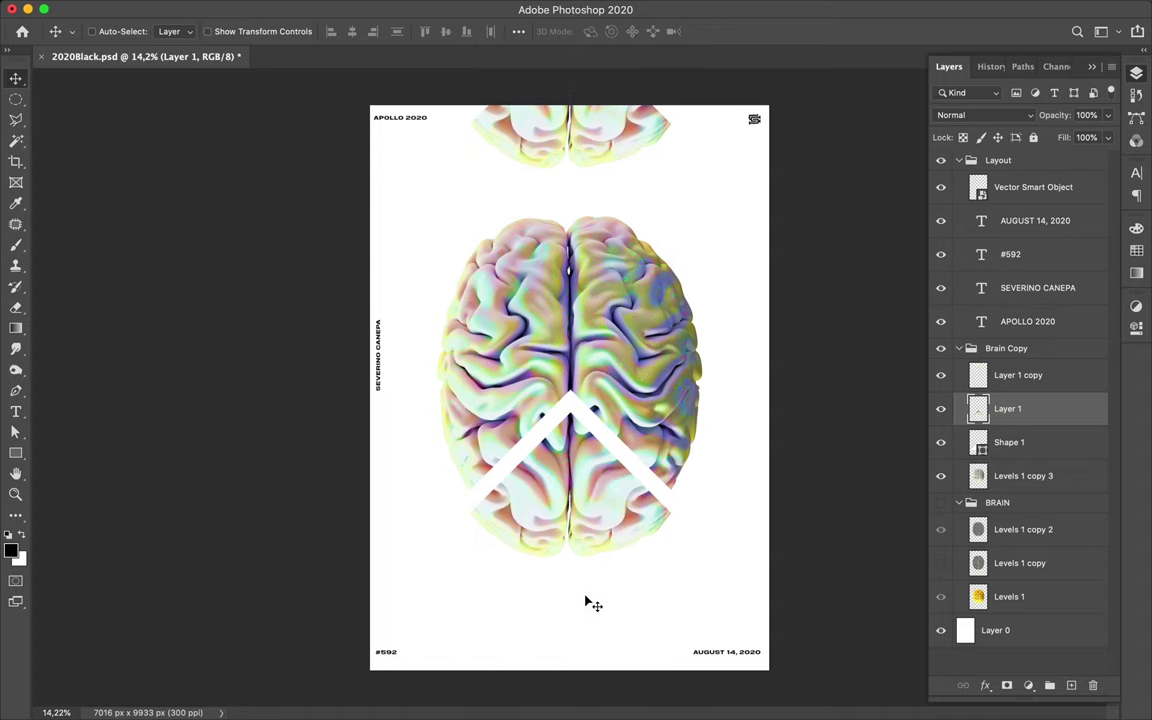
left_click_drag(584, 530, 582, 621)
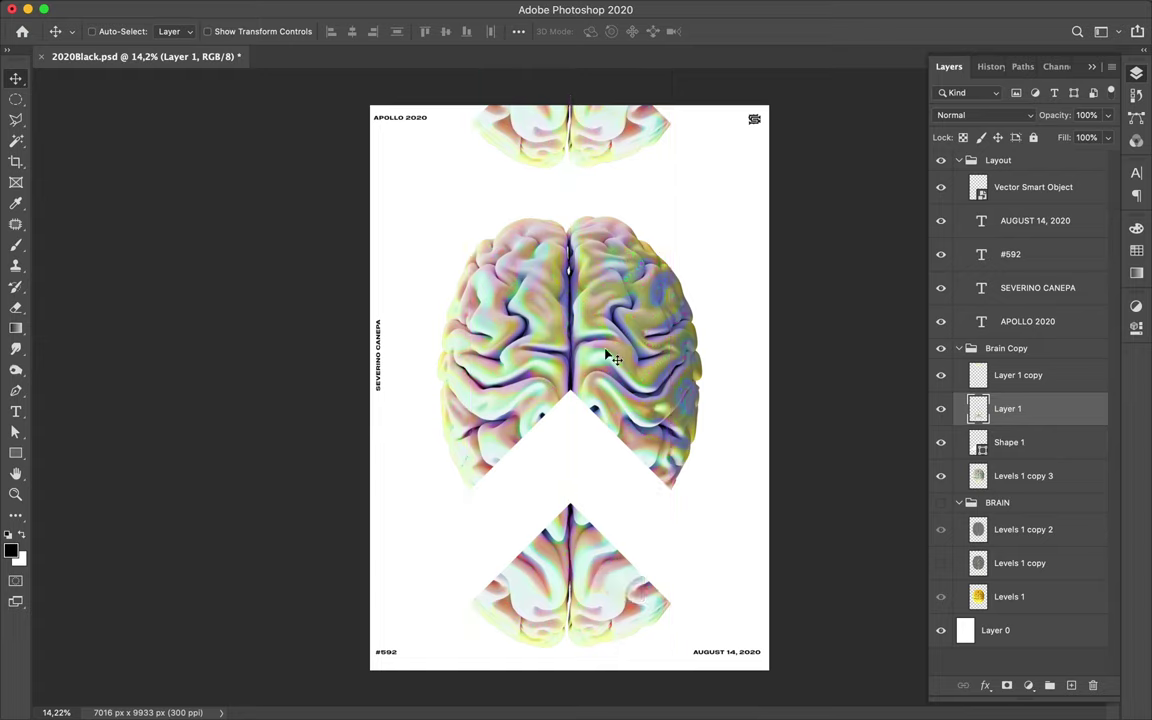
key("ctrl")
- Shift Shape 1 and Levels 1 copy 3 together 477 px down the poster
left_click(634, 365, "ctrl")
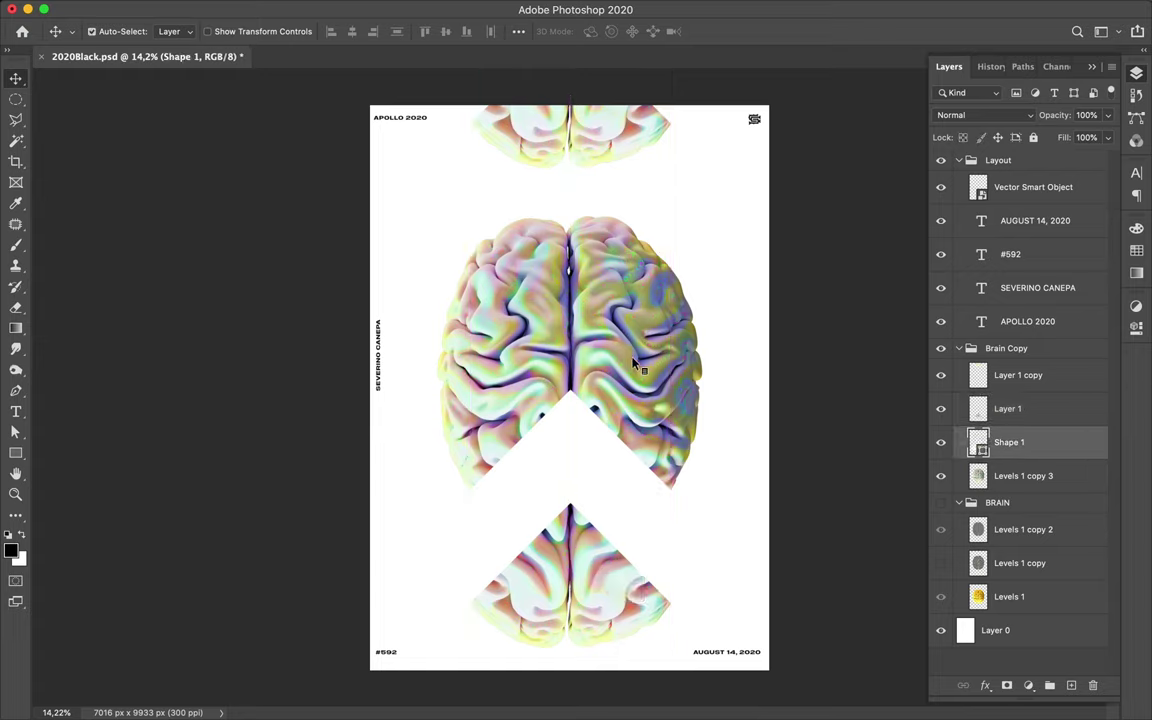
left_click(612, 357, "ctrl+shift")
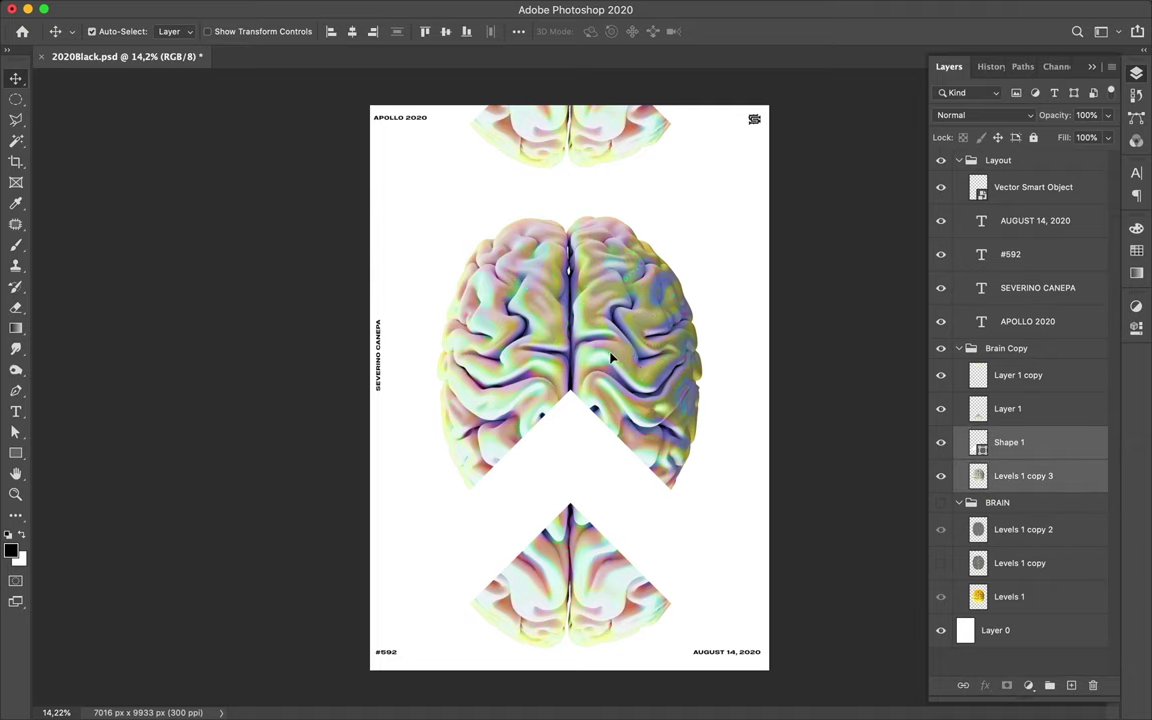
left_click_drag(612, 363, 610, 355)
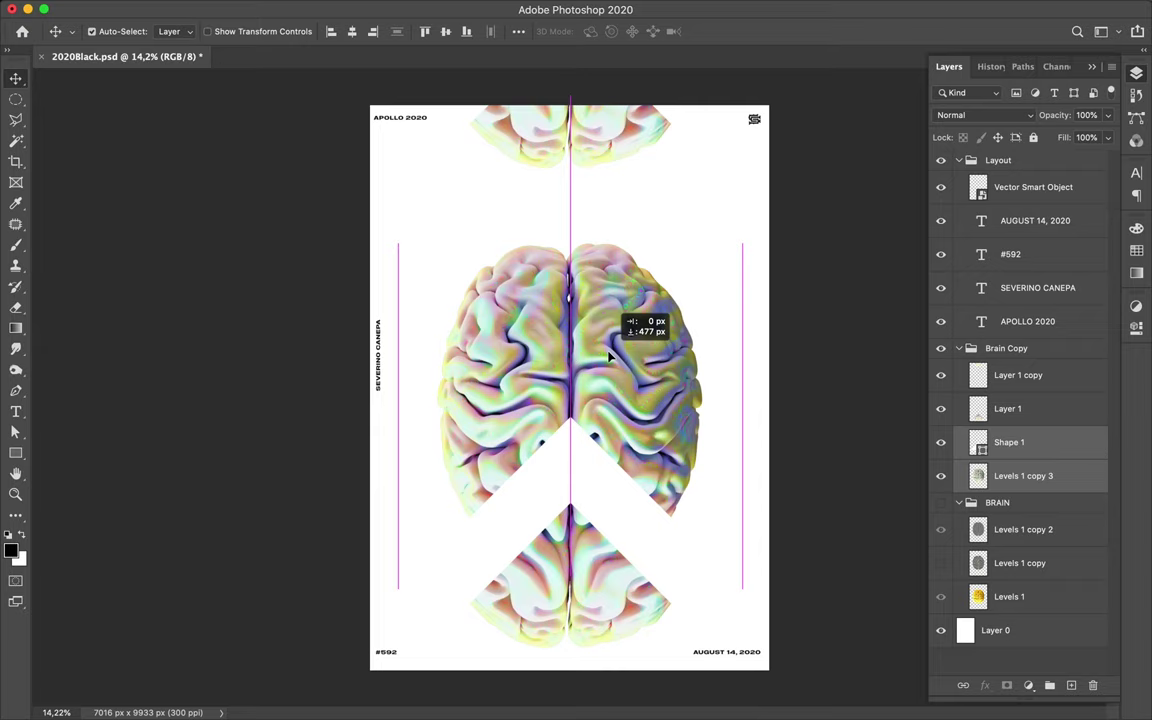
left_click_drag(610, 355, 612, 360)
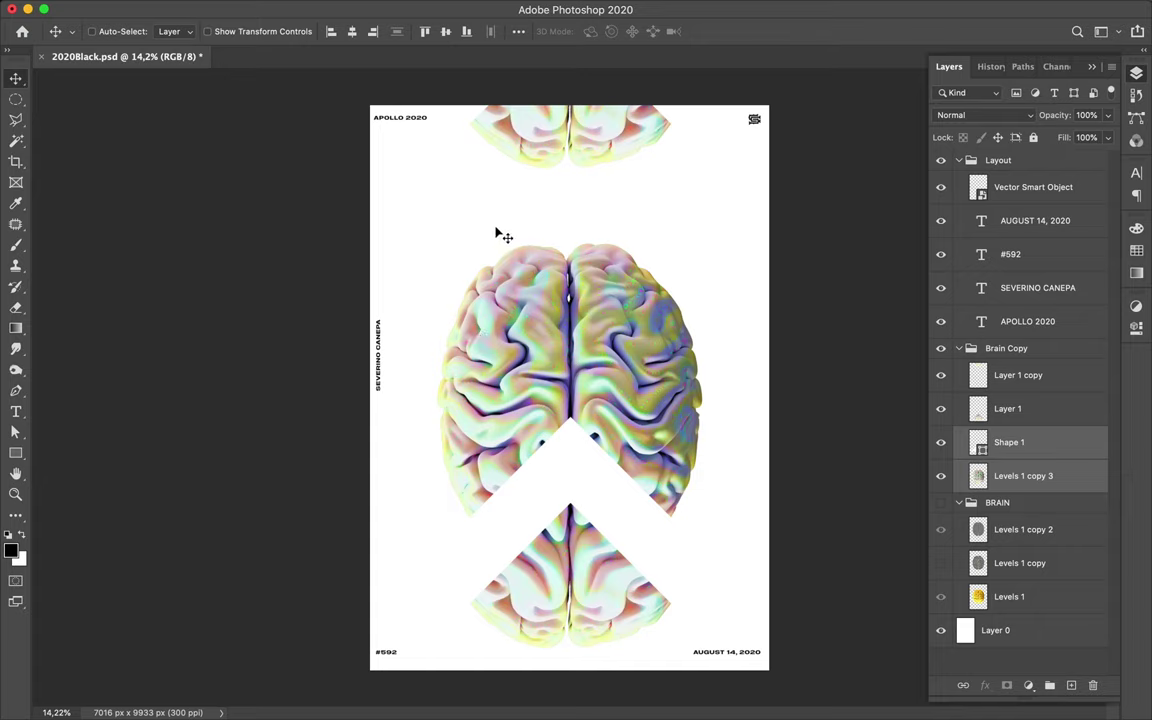
key("t")
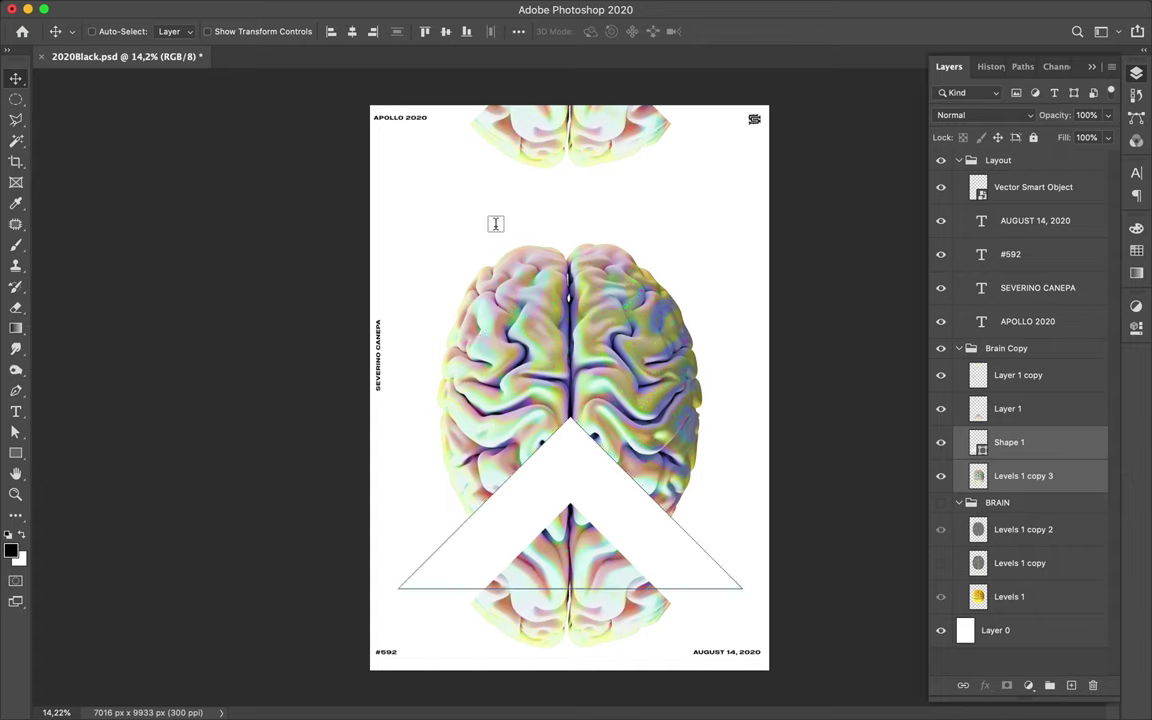
key("v")
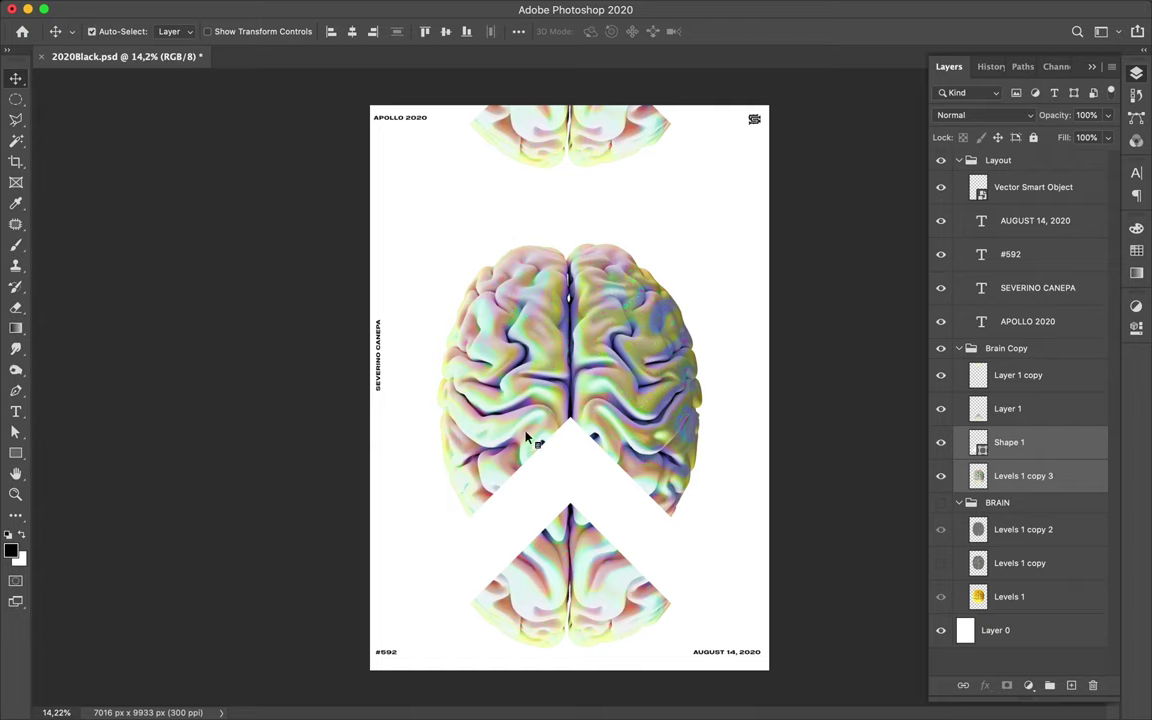
- Add a white layer mask to Levels 1 copy 3
left_click(540, 360)
left_click(1000, 476)
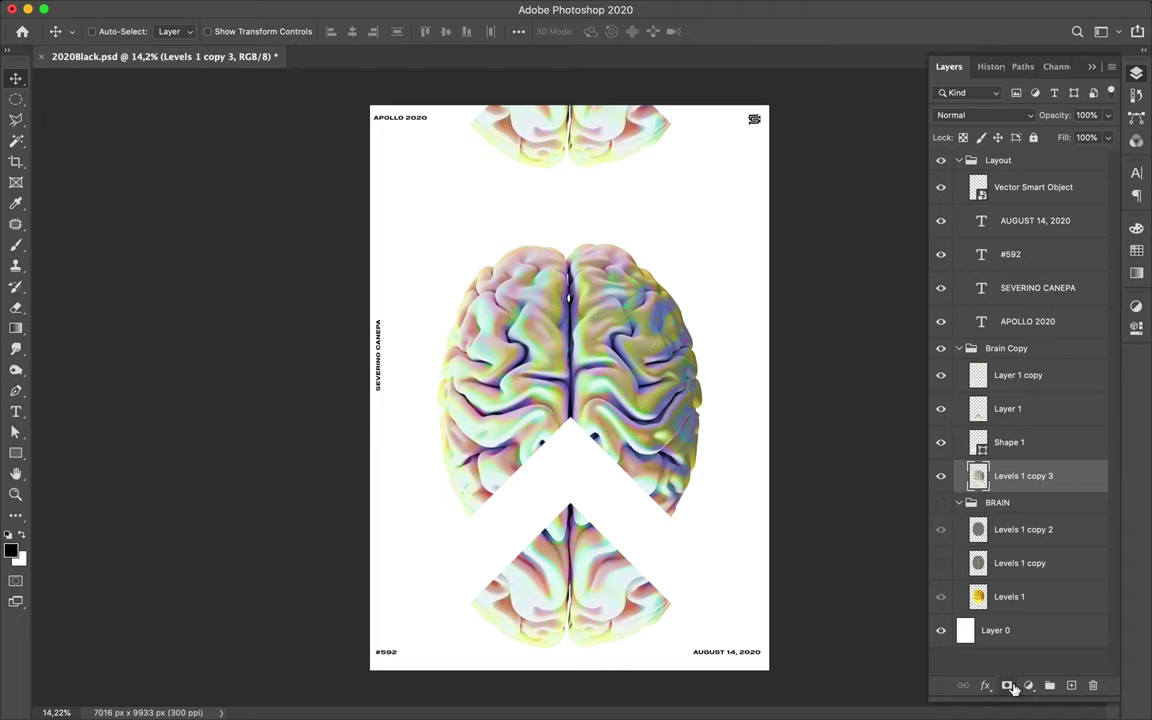
left_click(1008, 686)
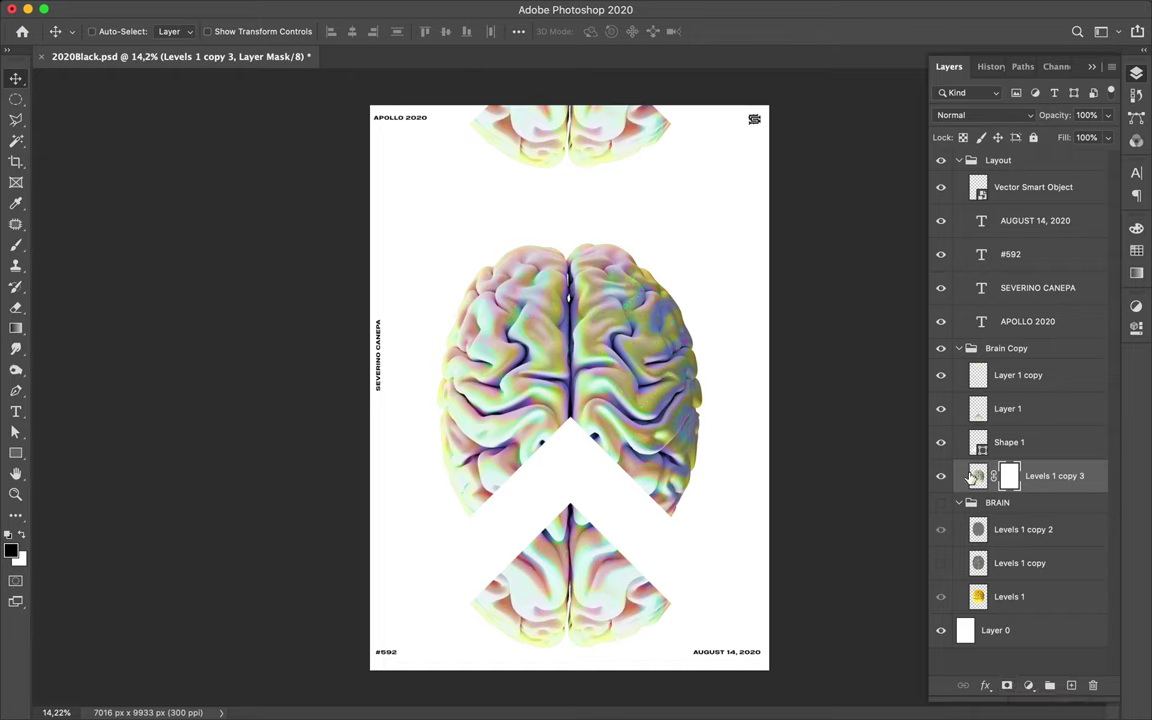
- Load the Shape 1 triangle outline as a selection
left_click(978, 420, "ctrl")
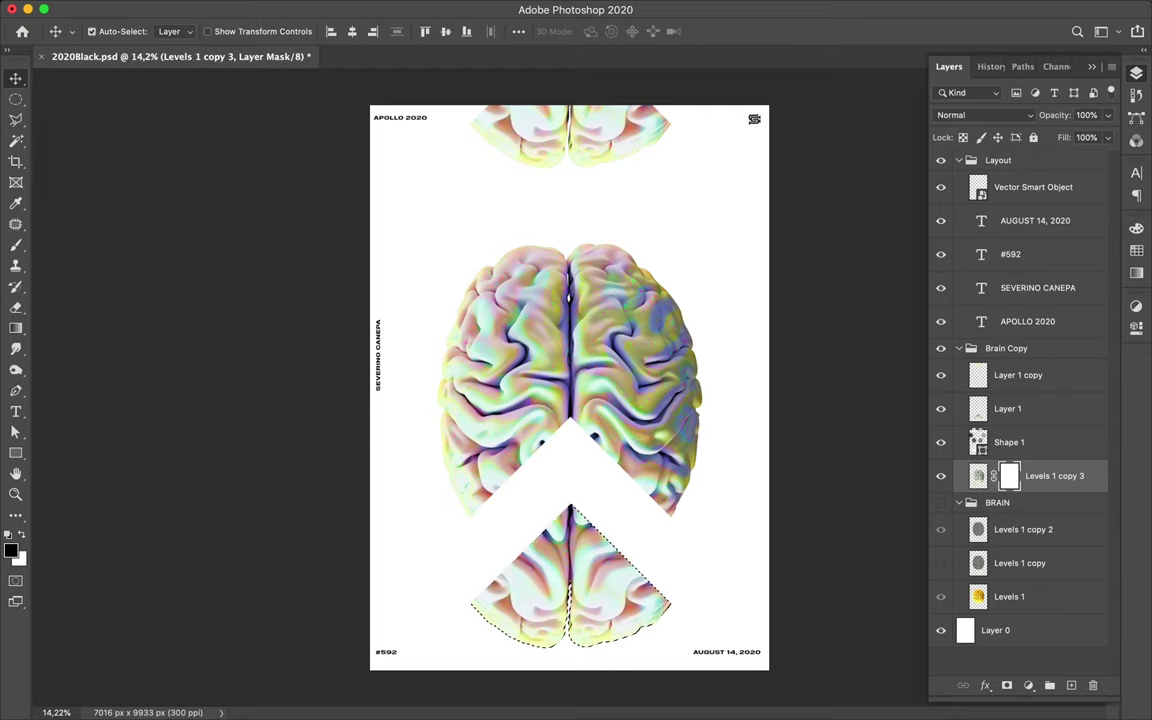
left_click(980, 442, "ctrl")
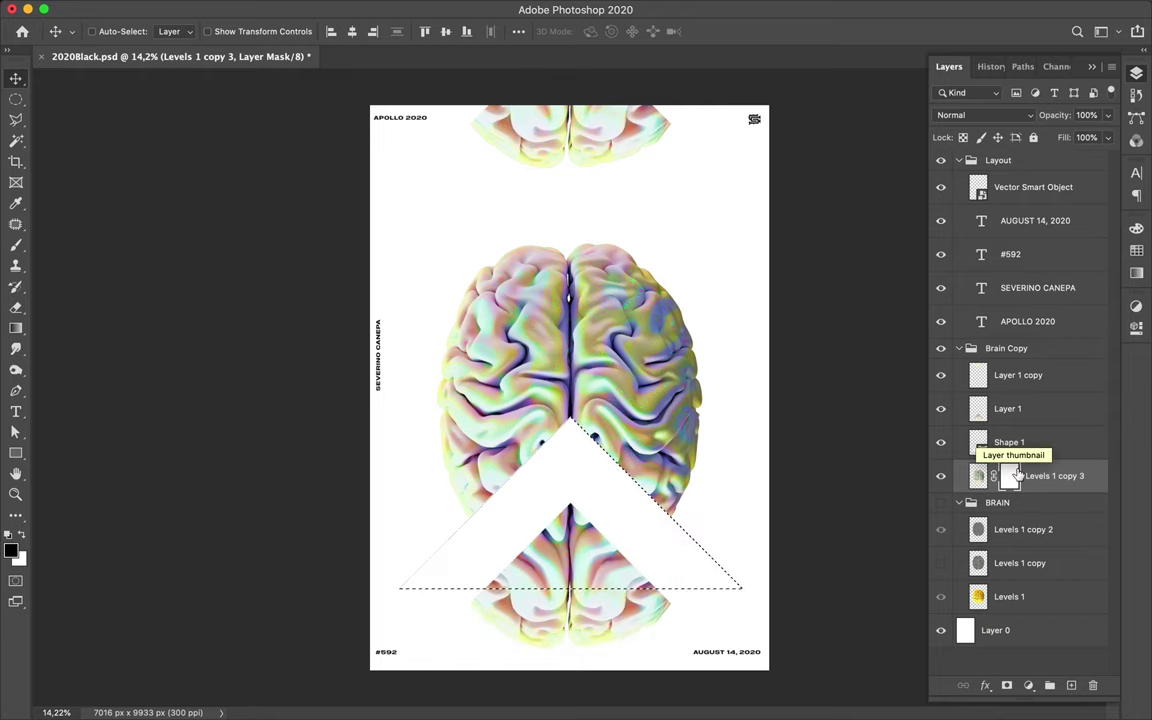
key("b")
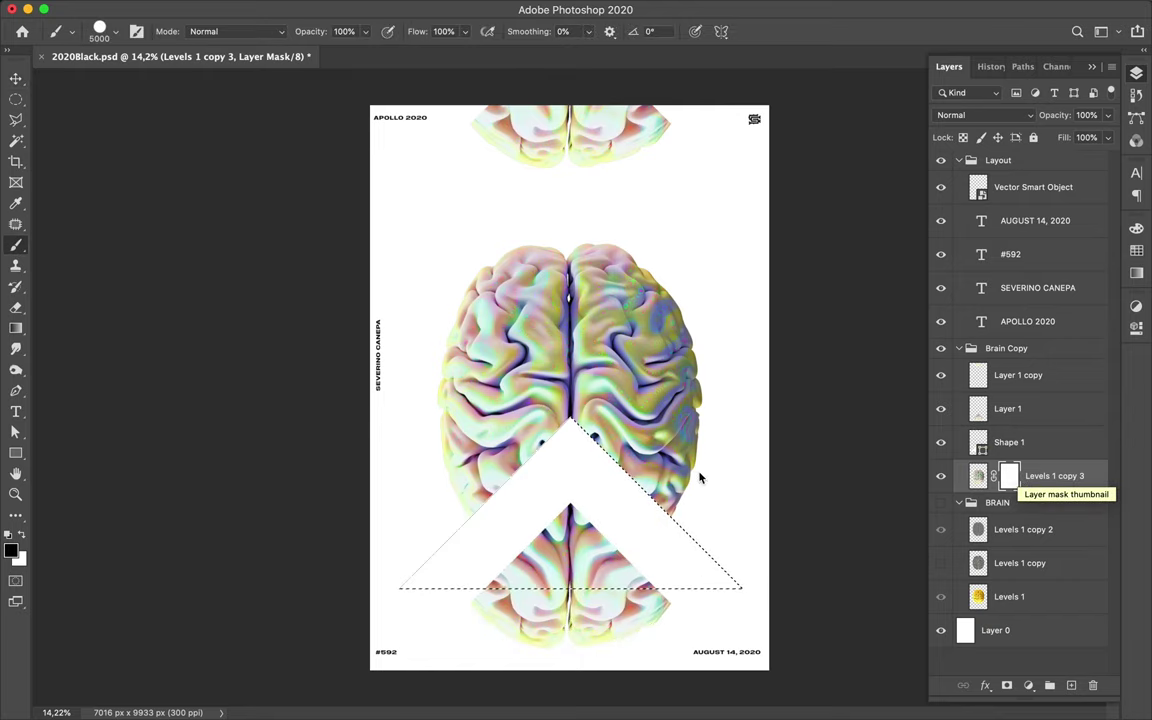
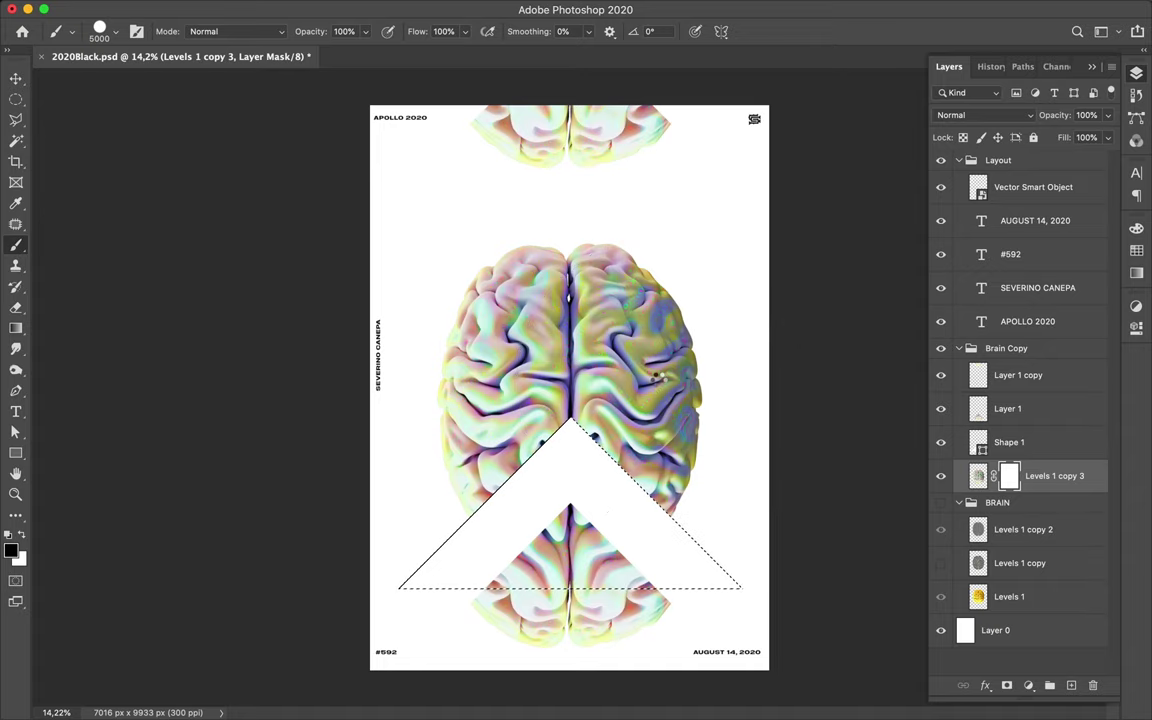
- Fill the triangle selection on the Levels 1 copy 3 mask with black and deselect
key("m")
key("alt+BackSpace")
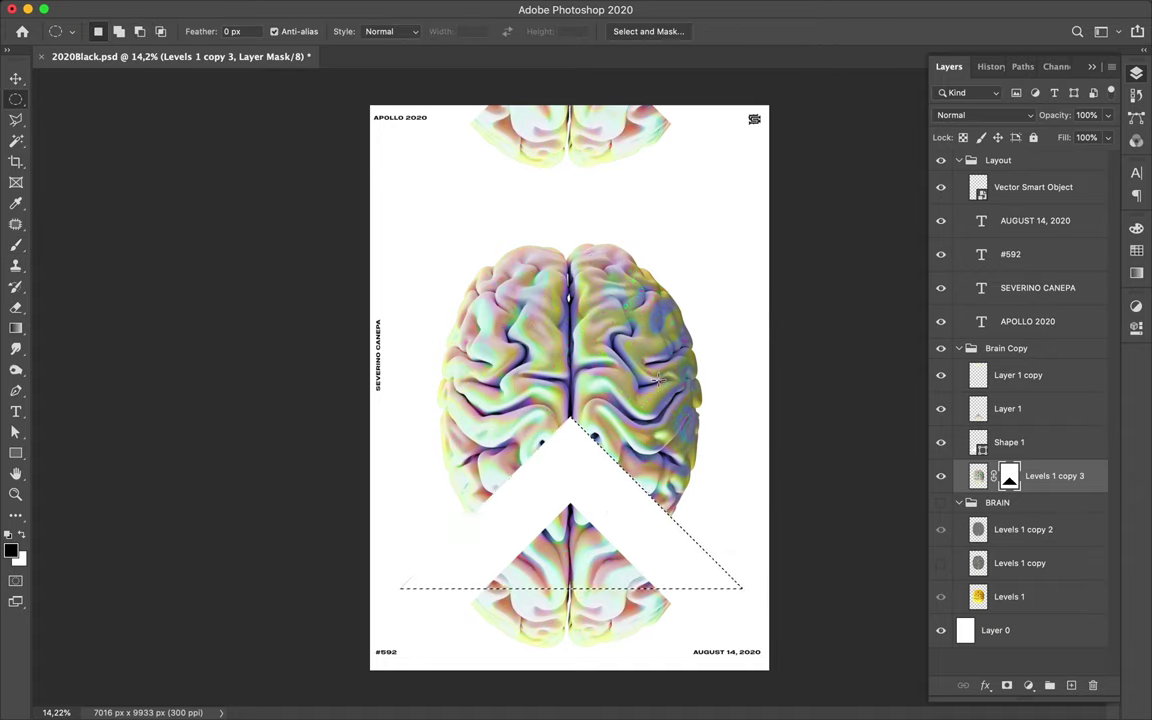
key("ctrl+d")
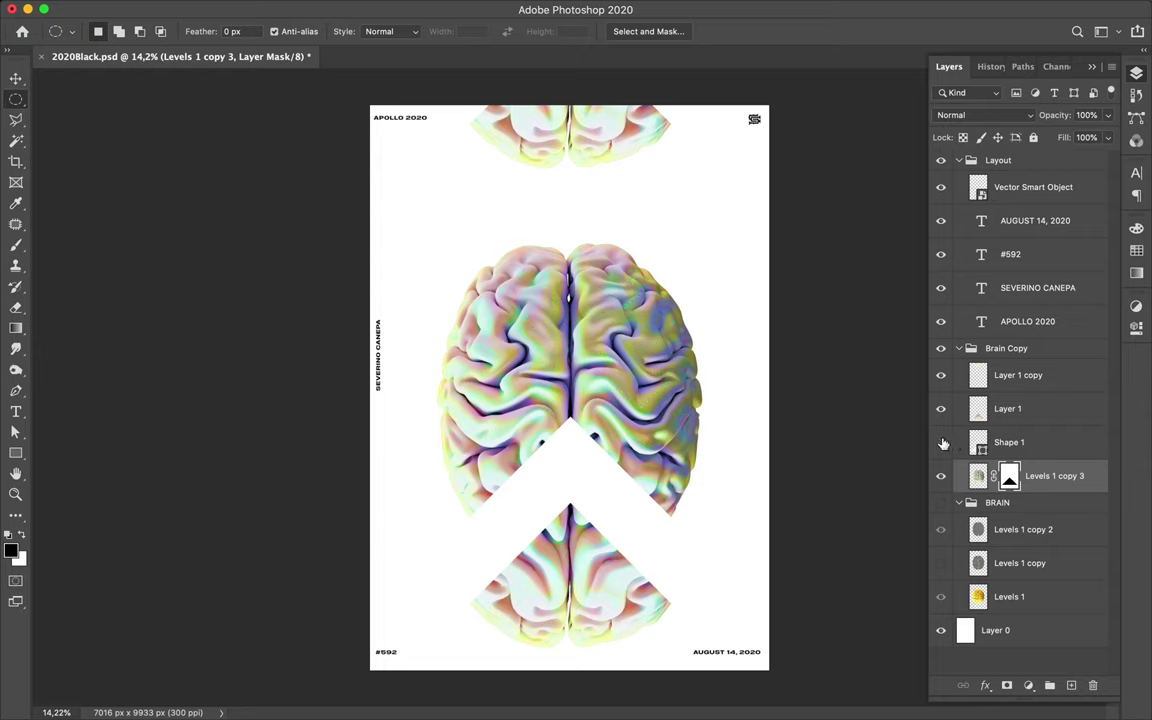
- Delete the Shape 1 triangle layer and nudge the masked brain down
left_click(941, 442)
left_click(1039, 446)
key("Delete")
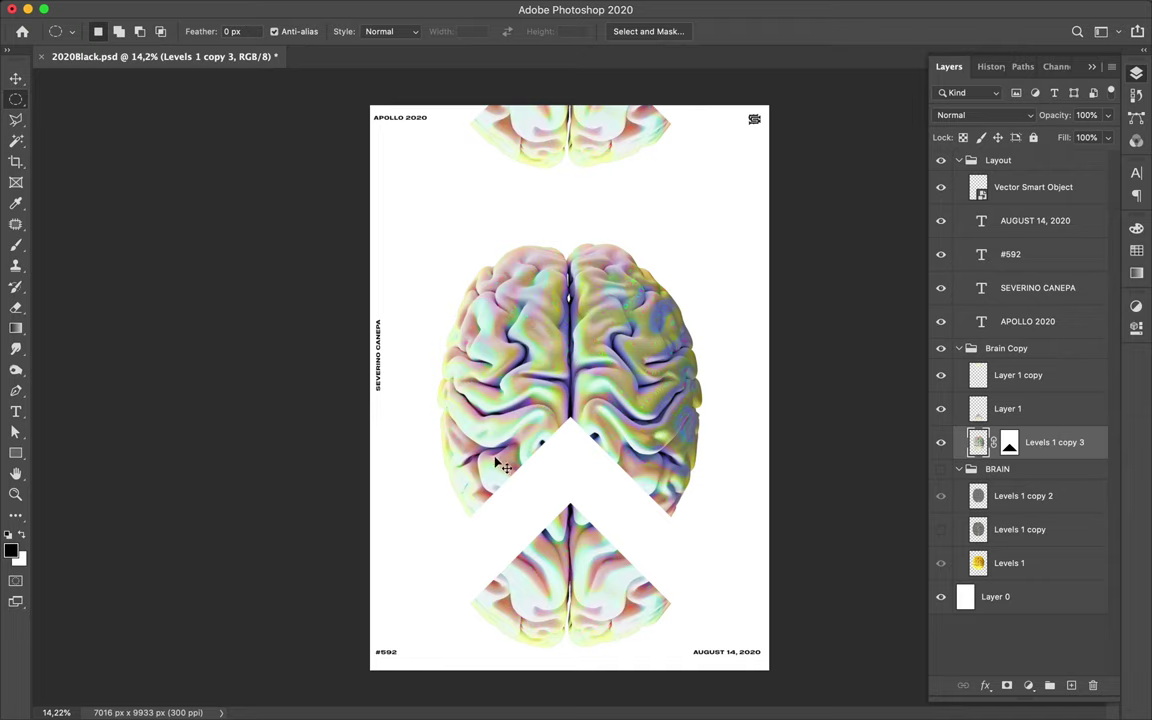
key("v")
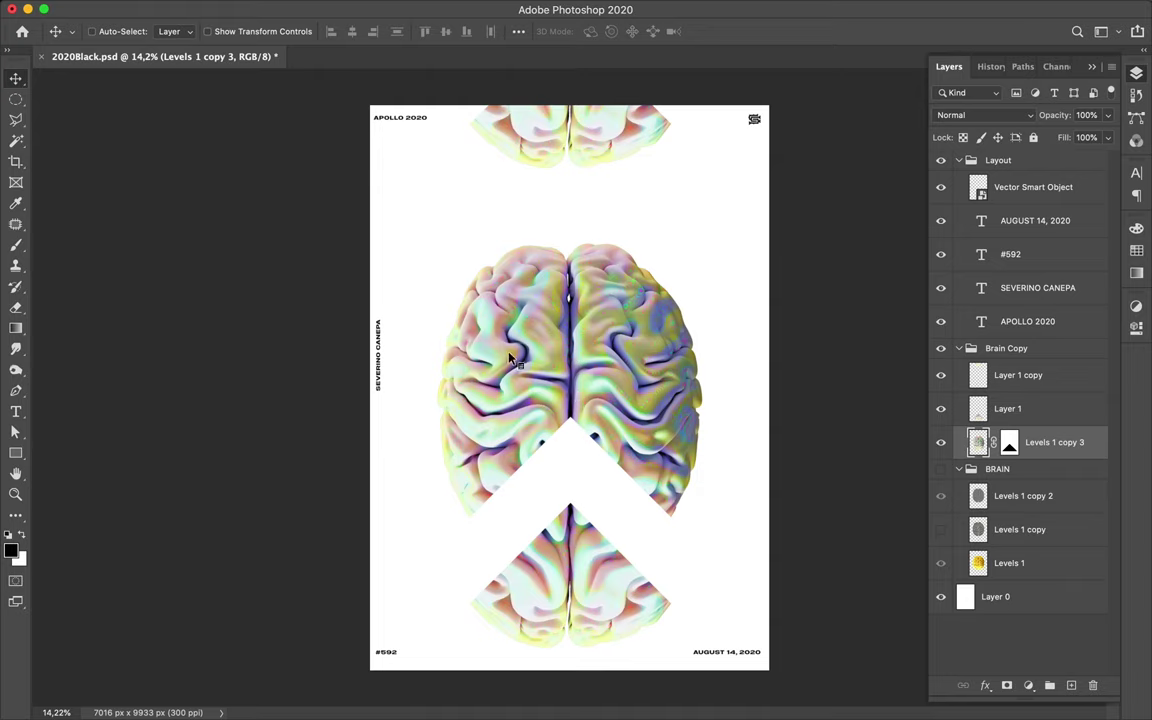
key("ctrl")
key("shift+Down")
key("shift+Down")
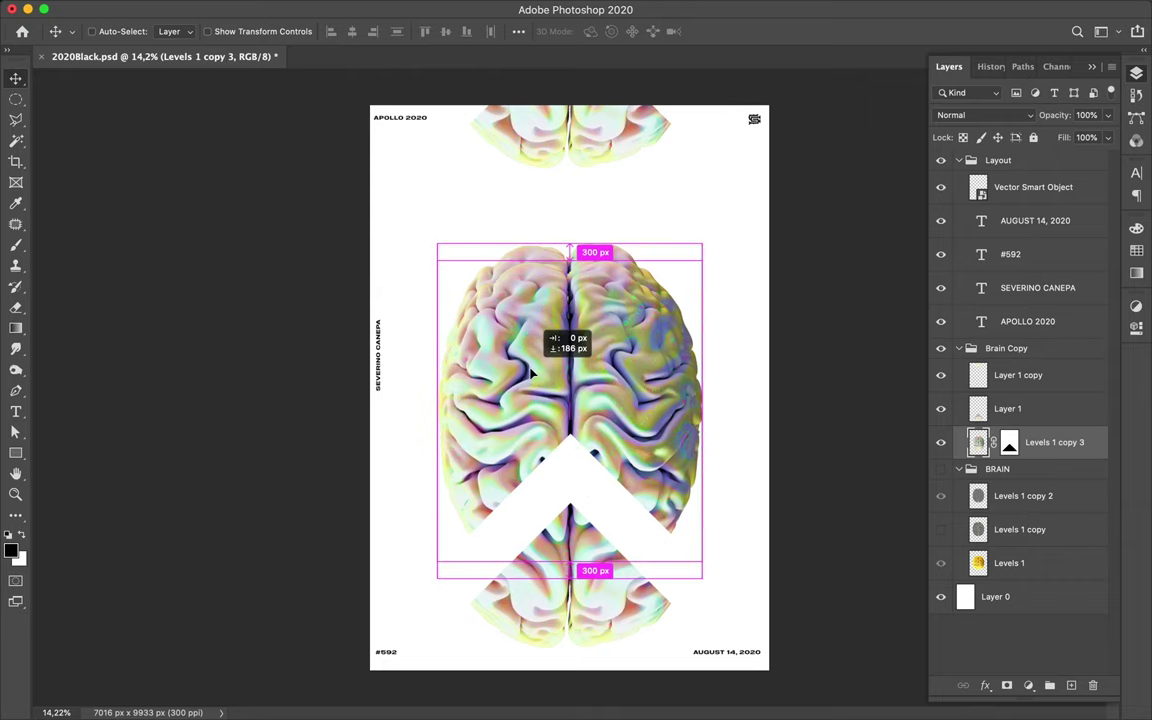
- Duplicate the masked brain as Levels 1 copy 4 and place it below copy 3
key("ctrl+j")
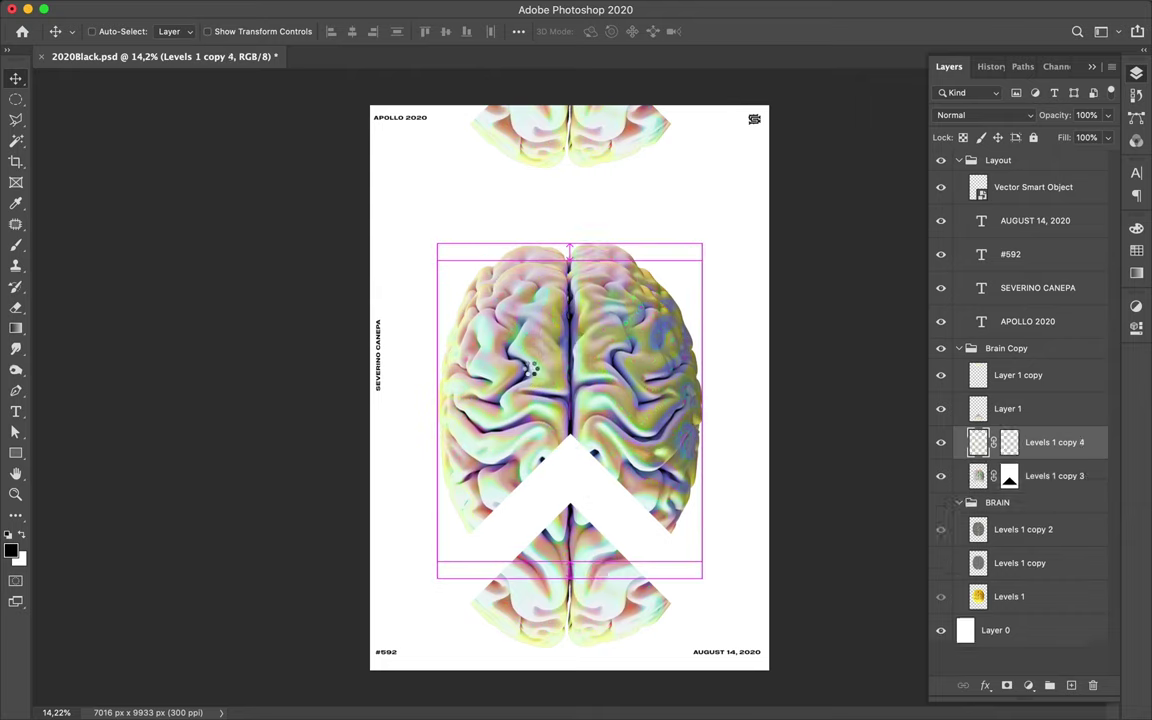
left_click_drag(1003, 447, 1072, 487)
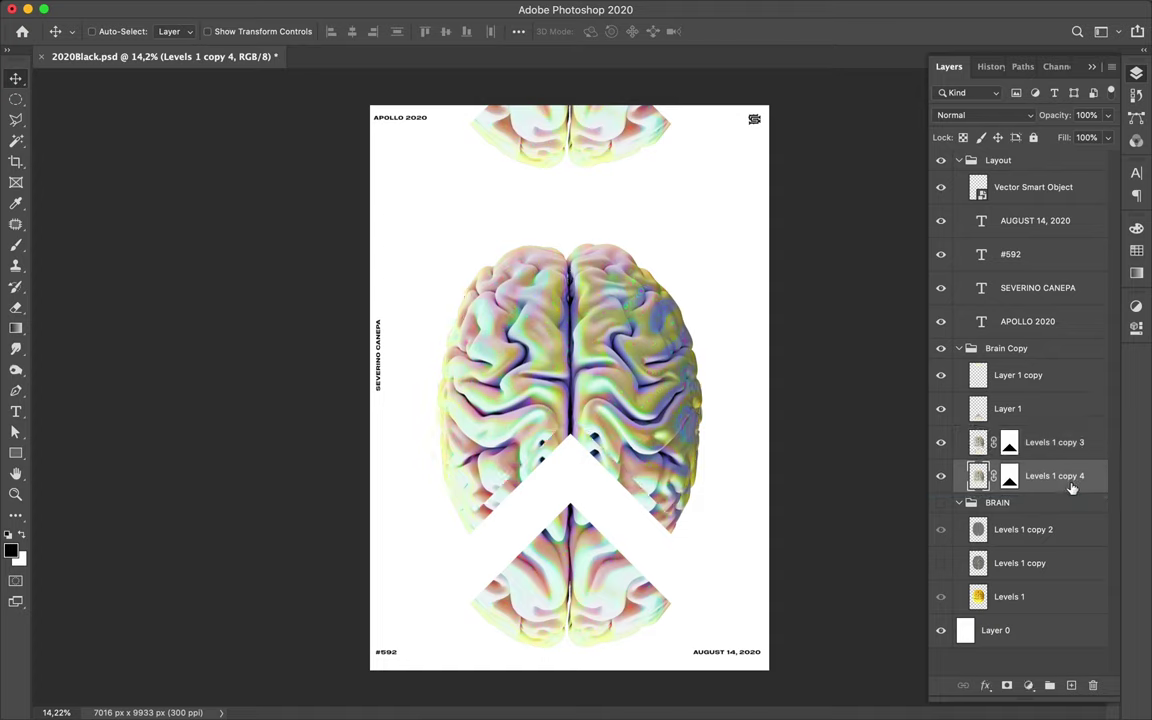
key("ctrl")
- Scale the brain copy to about 80.38% and move it down on the poster
key("ctrl+t")
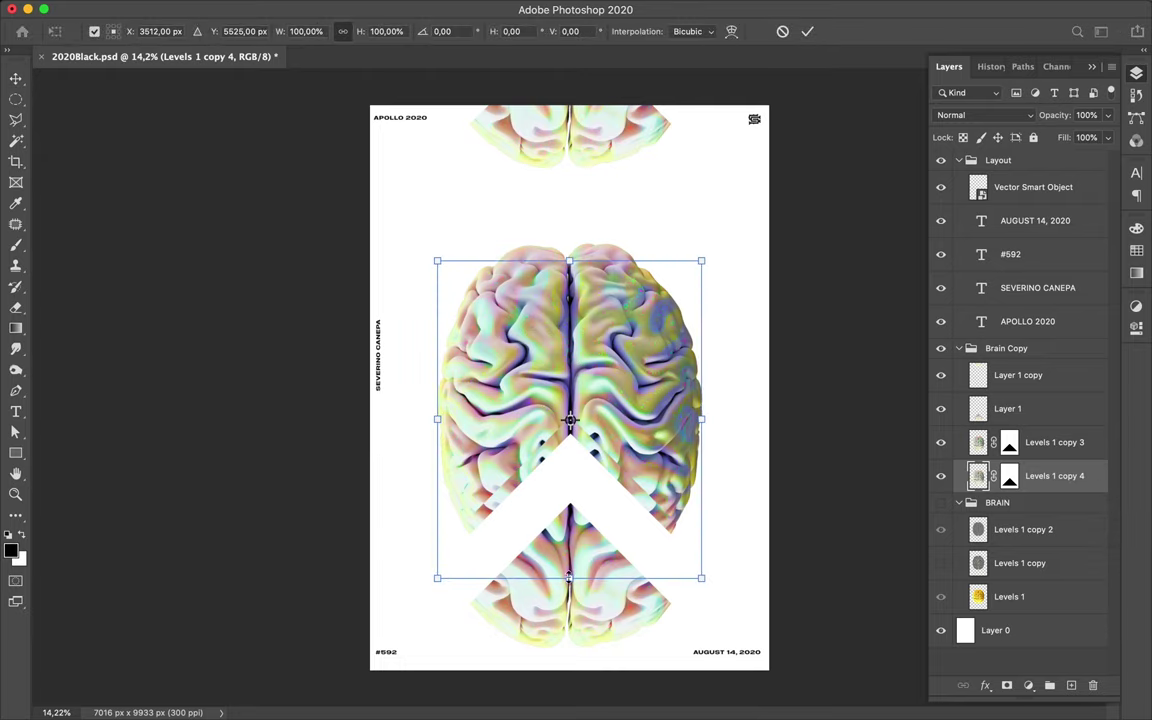
left_click_drag(569, 578, 575, 514)
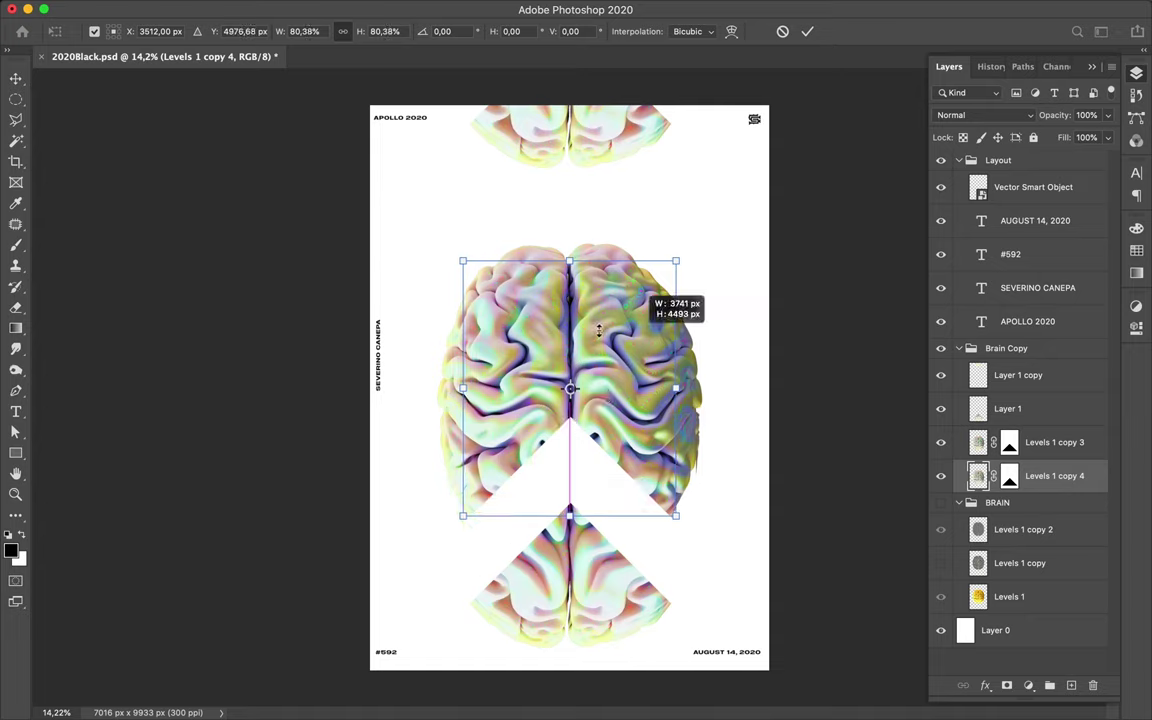
left_click_drag(600, 342, 605, 372)
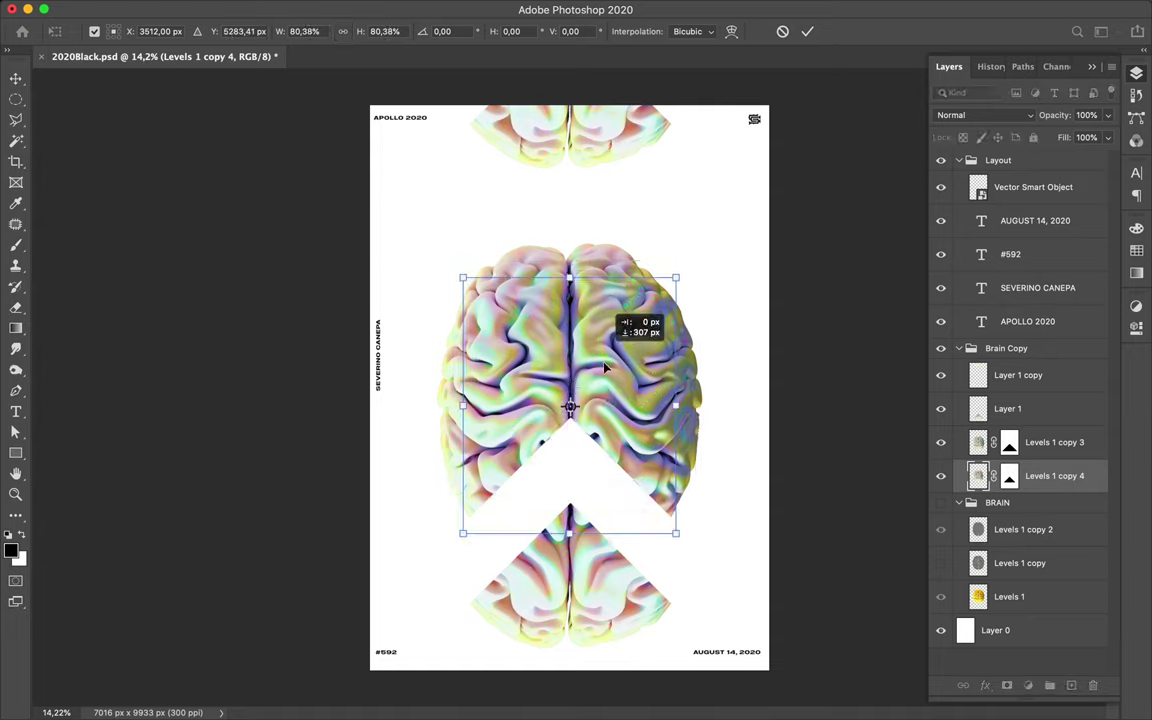
key("Down")
key("Down")
key("Down")
key("Down")
key("Down")
key("Down")
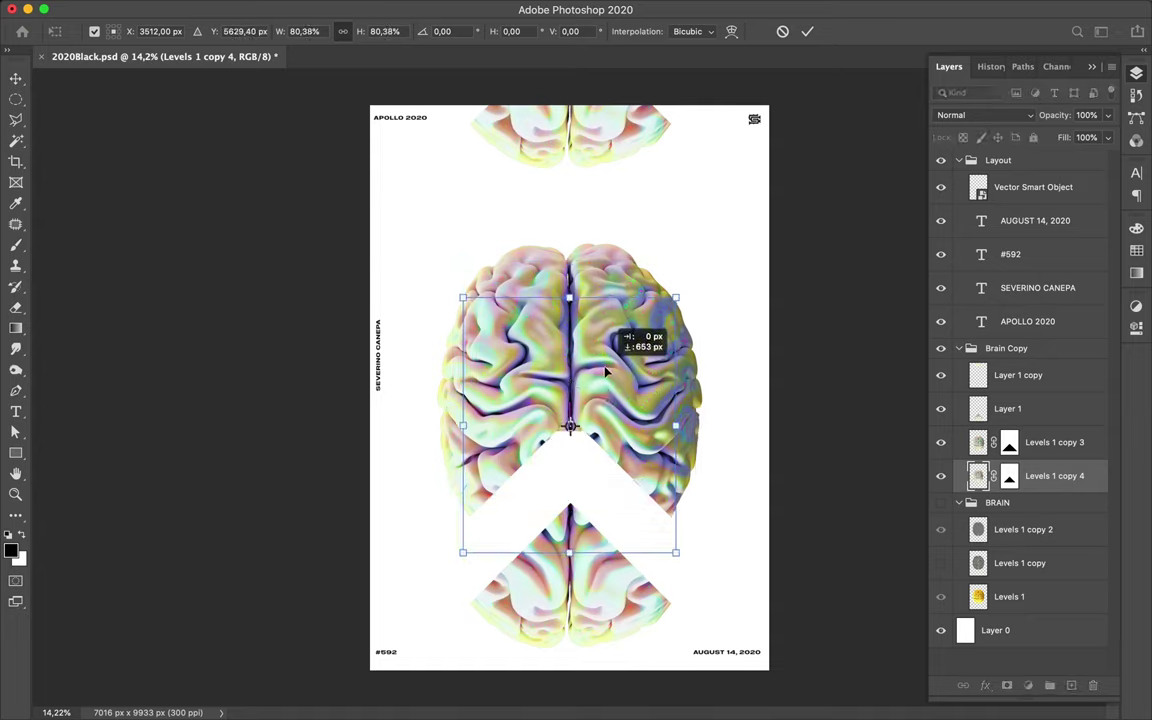
key("Down")
key("Down")
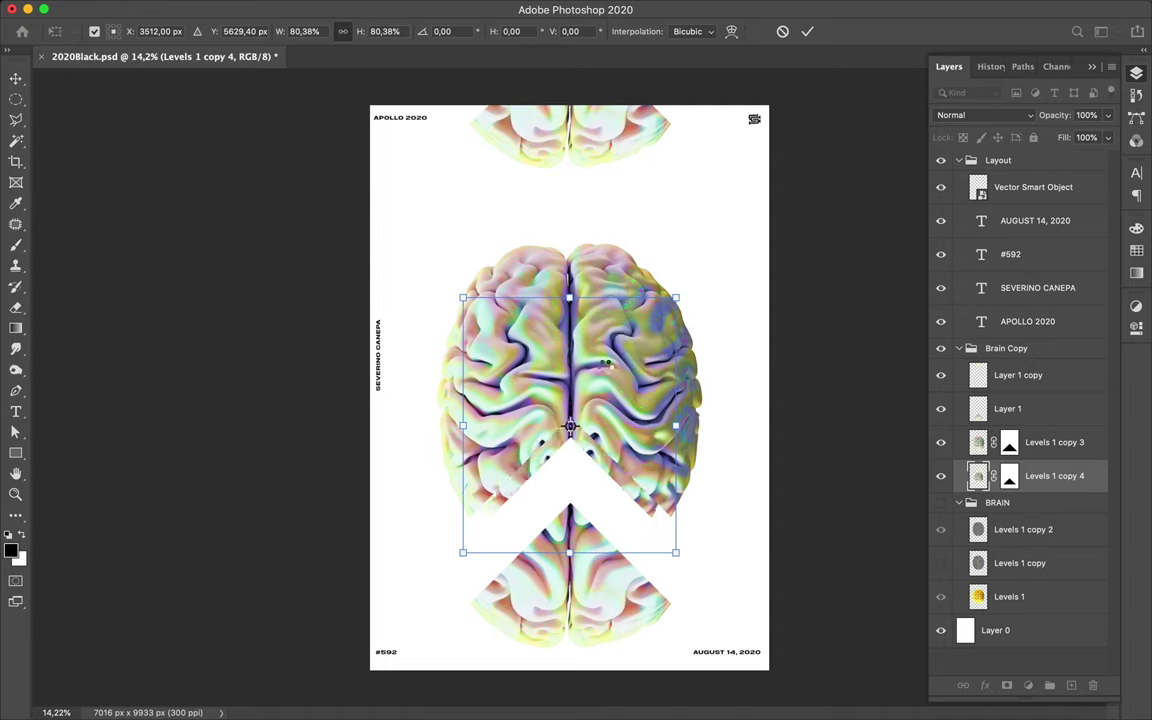
key("Return")
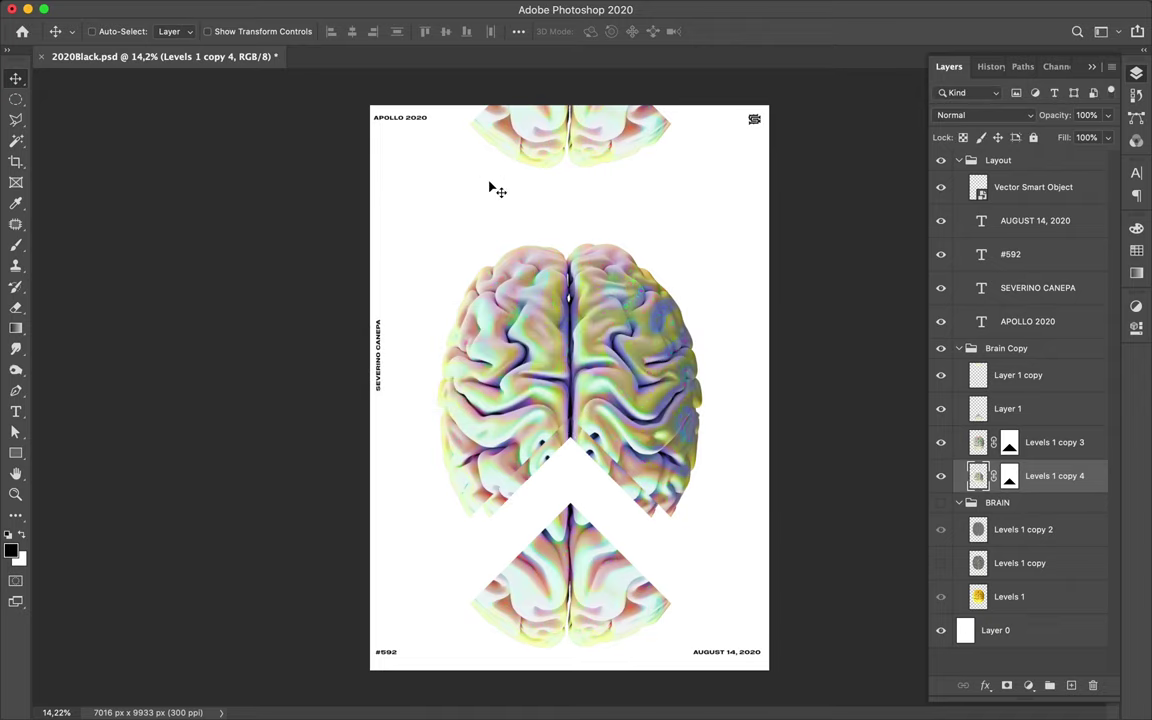
- Draw a rectangle covering the whole poster just above Layer 0
left_click(1014, 634)
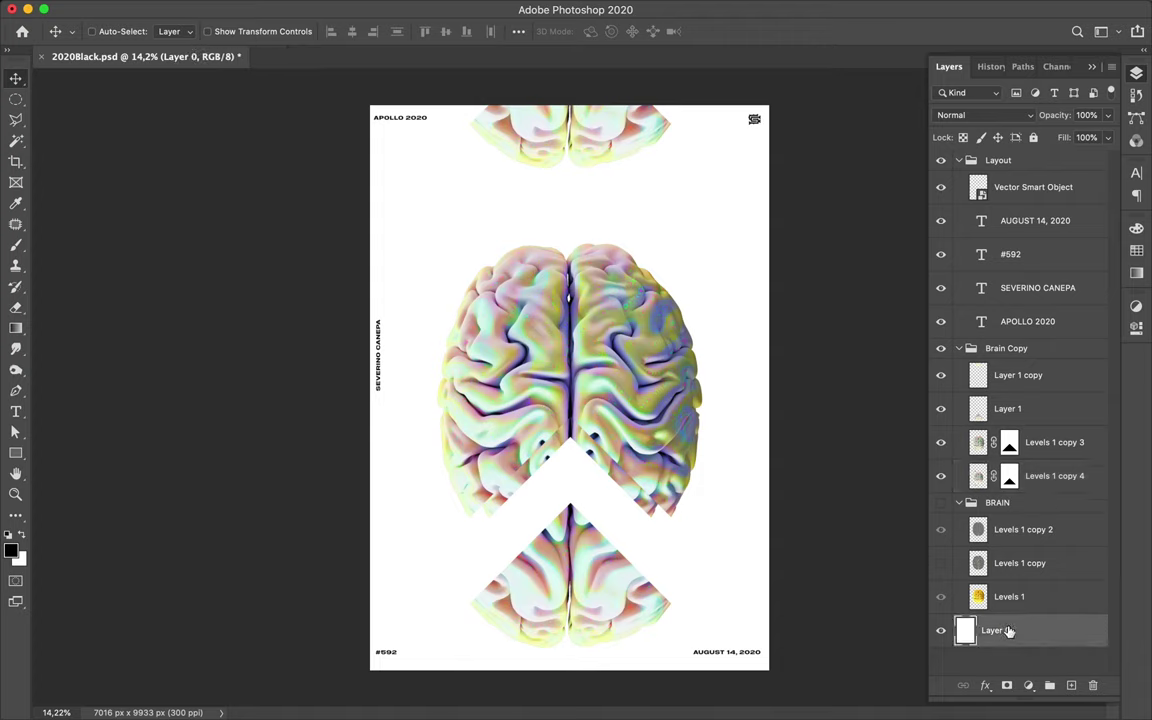
key("u")
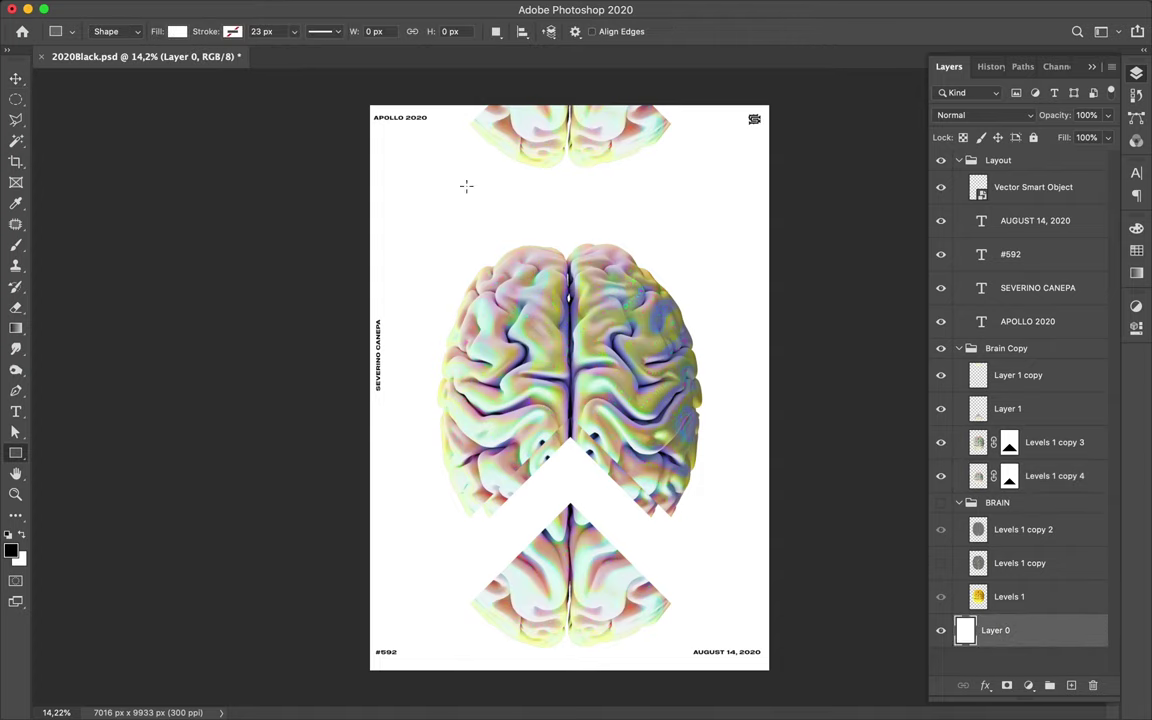
left_click_drag(368, 100, 772, 674)
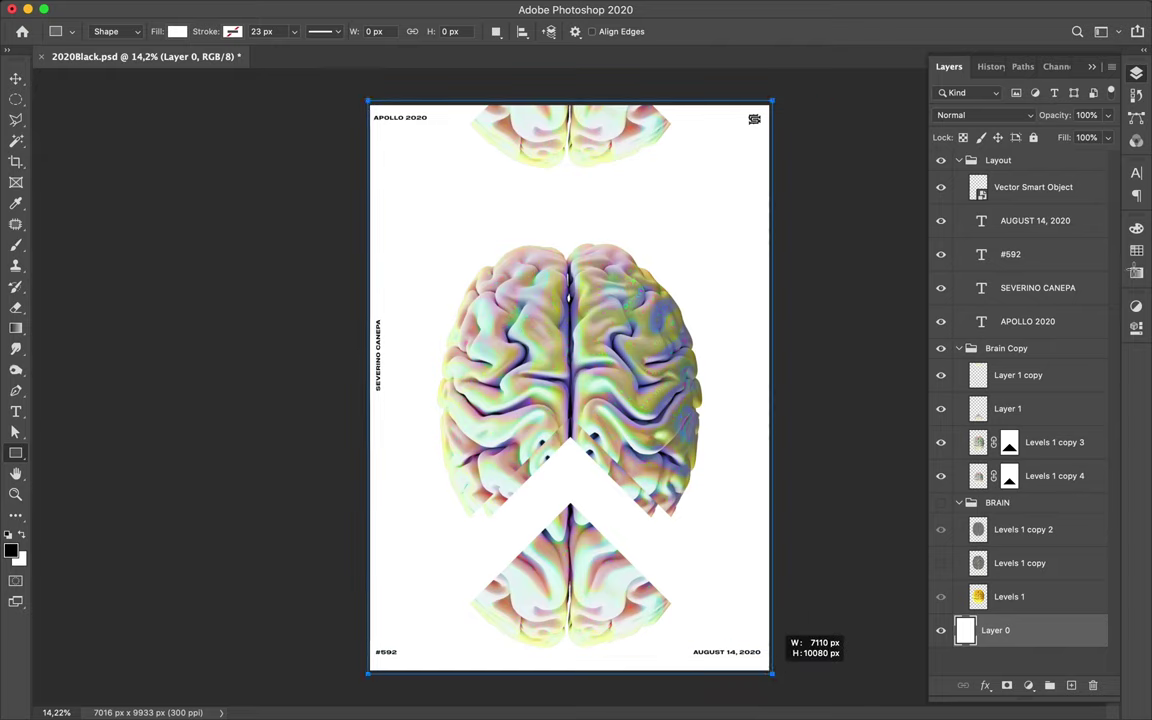
left_click_drag(772, 674, 772, 674)
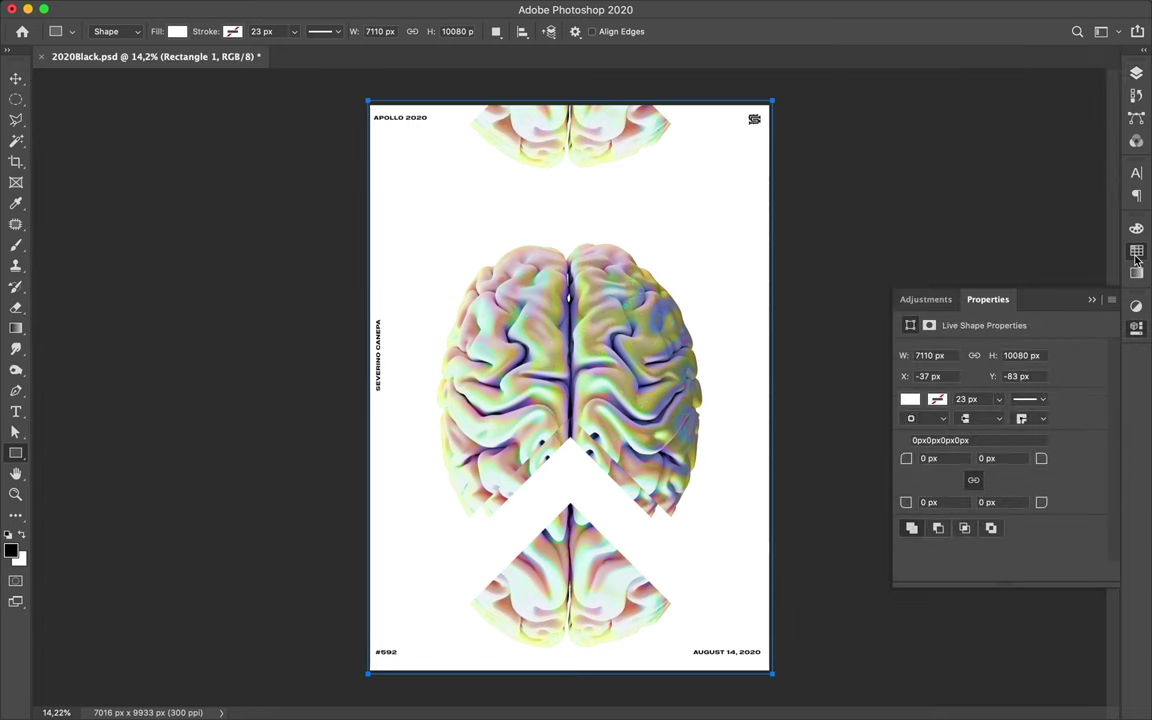
- Try several swatch colours on the rectangle before settling on pink
left_click(1136, 251)
left_click(961, 247)
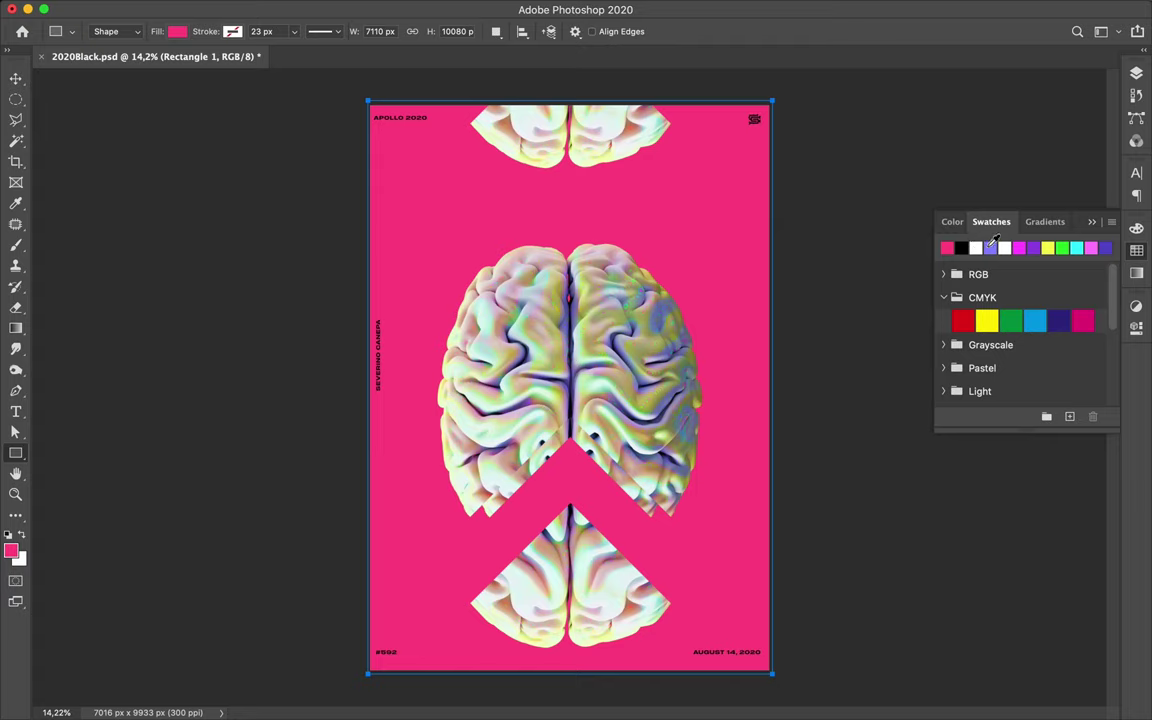
left_click(991, 247)
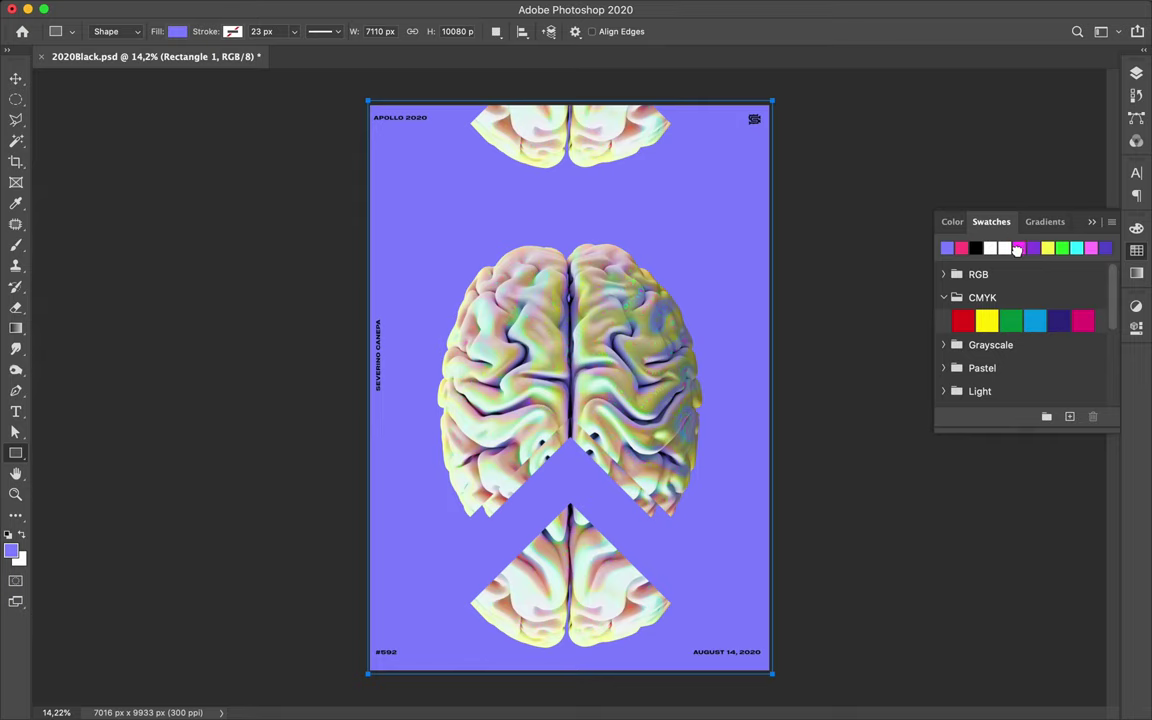
left_click(1018, 247)
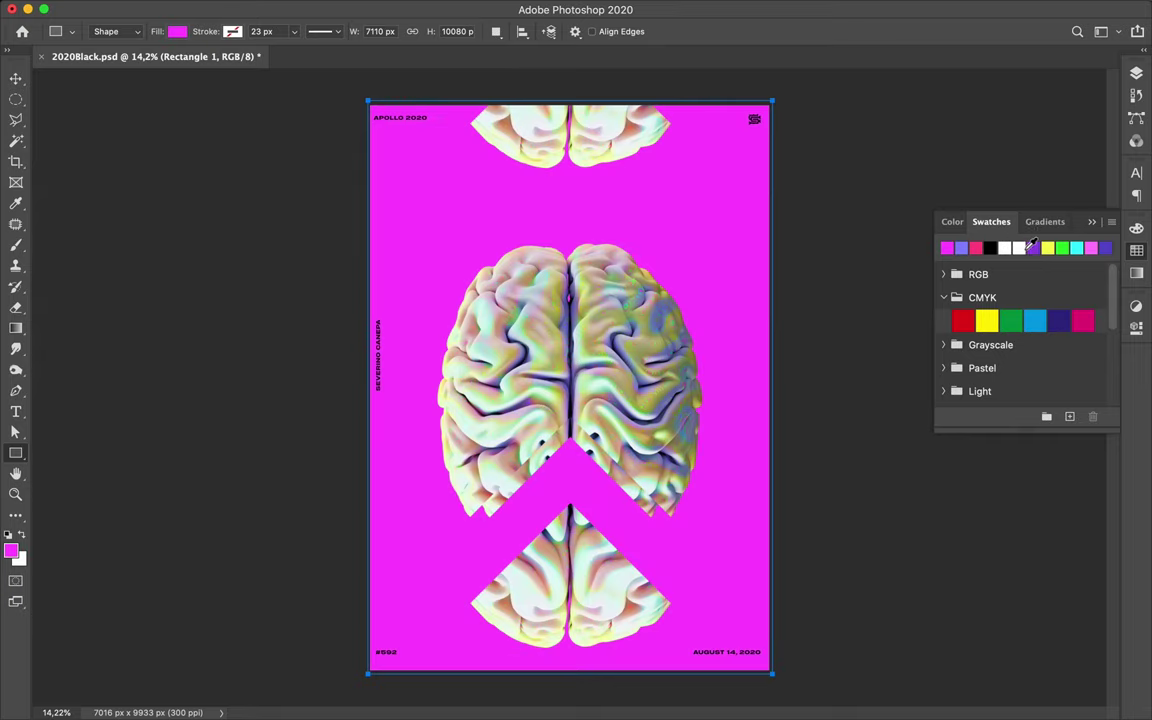
left_click(1031, 248)
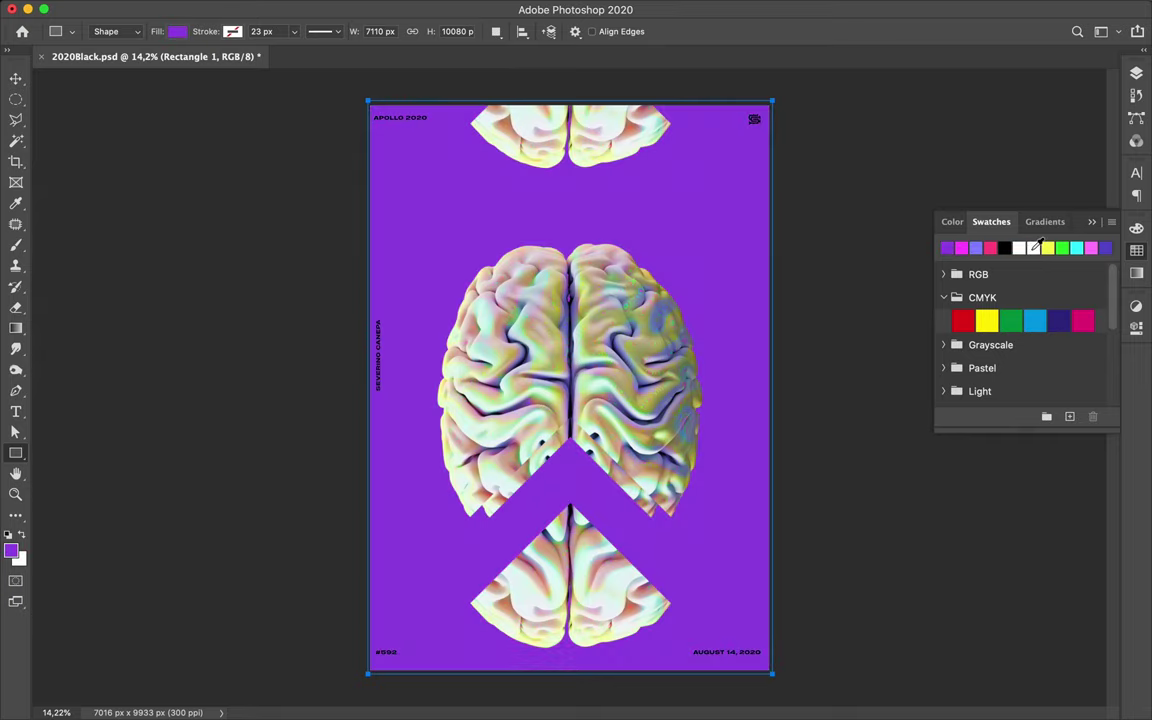
left_click(1047, 247)
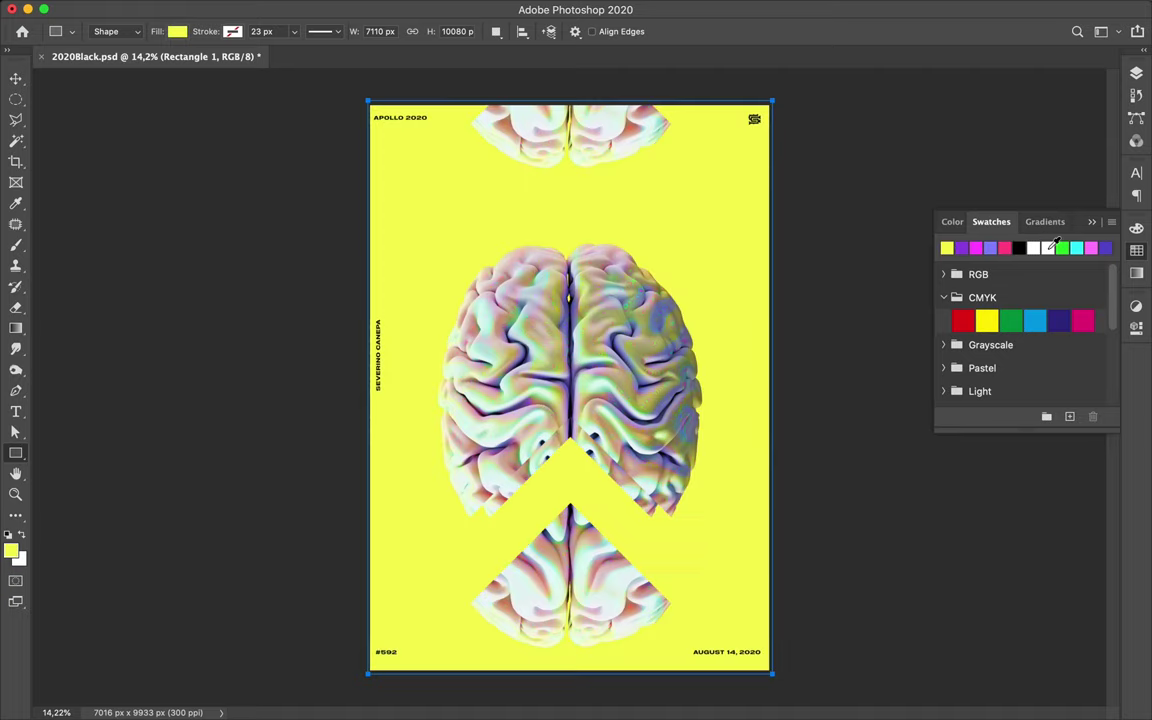
left_click(1062, 248)
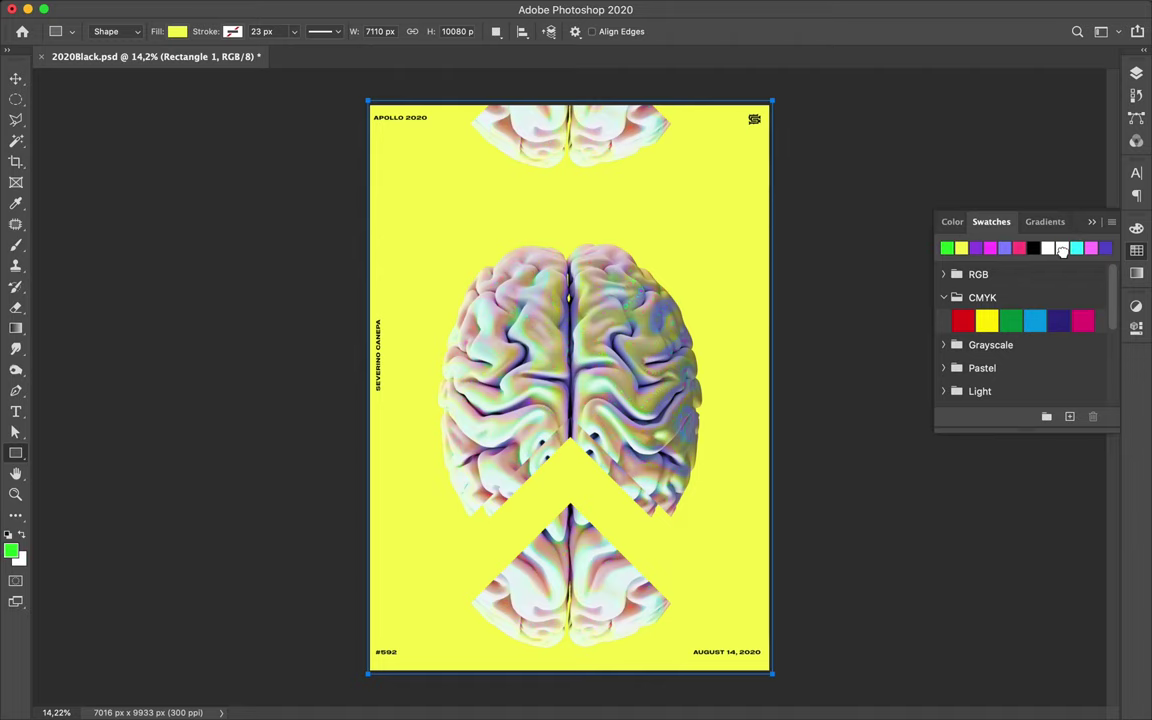
left_click(991, 248)
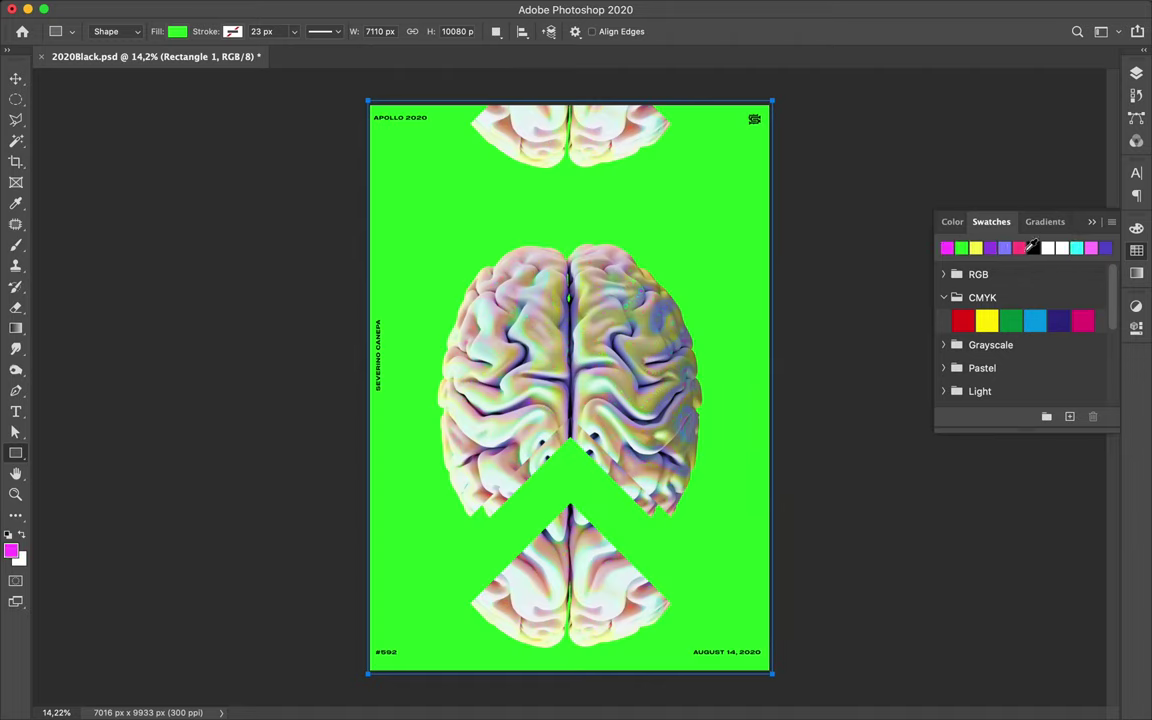
left_click(1018, 248)
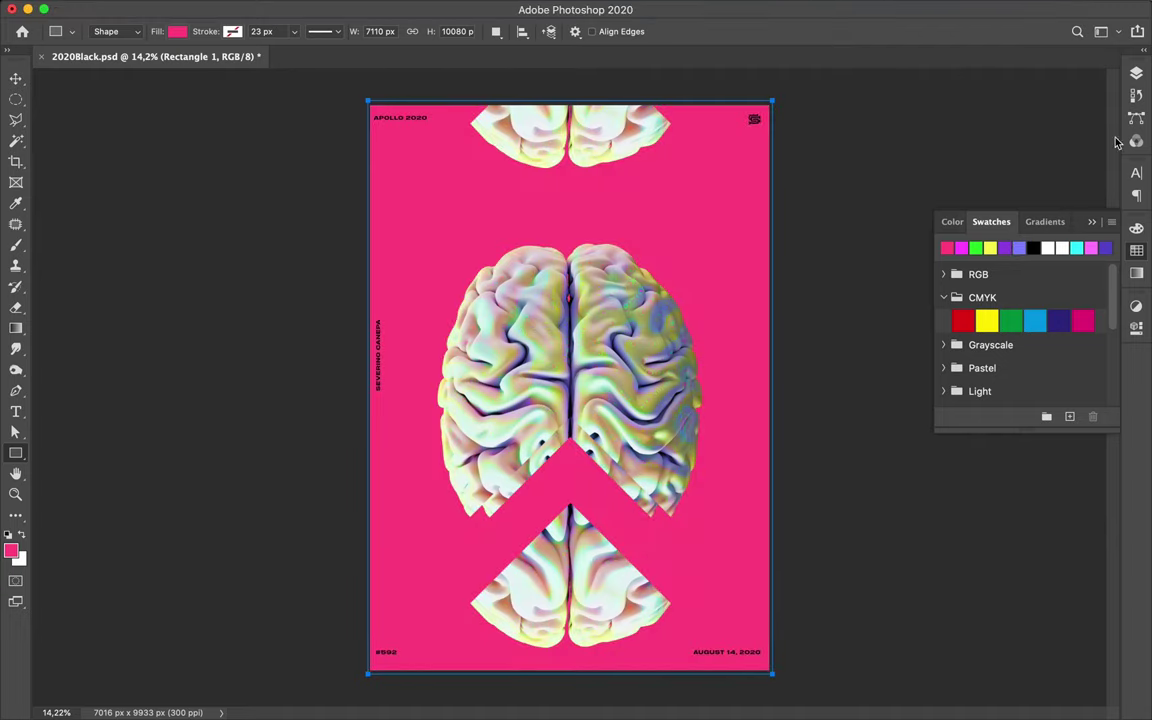
- Drop Rectangle 1's fill to 0% so the pink vanishes and the background reads white
left_click(1136, 74)
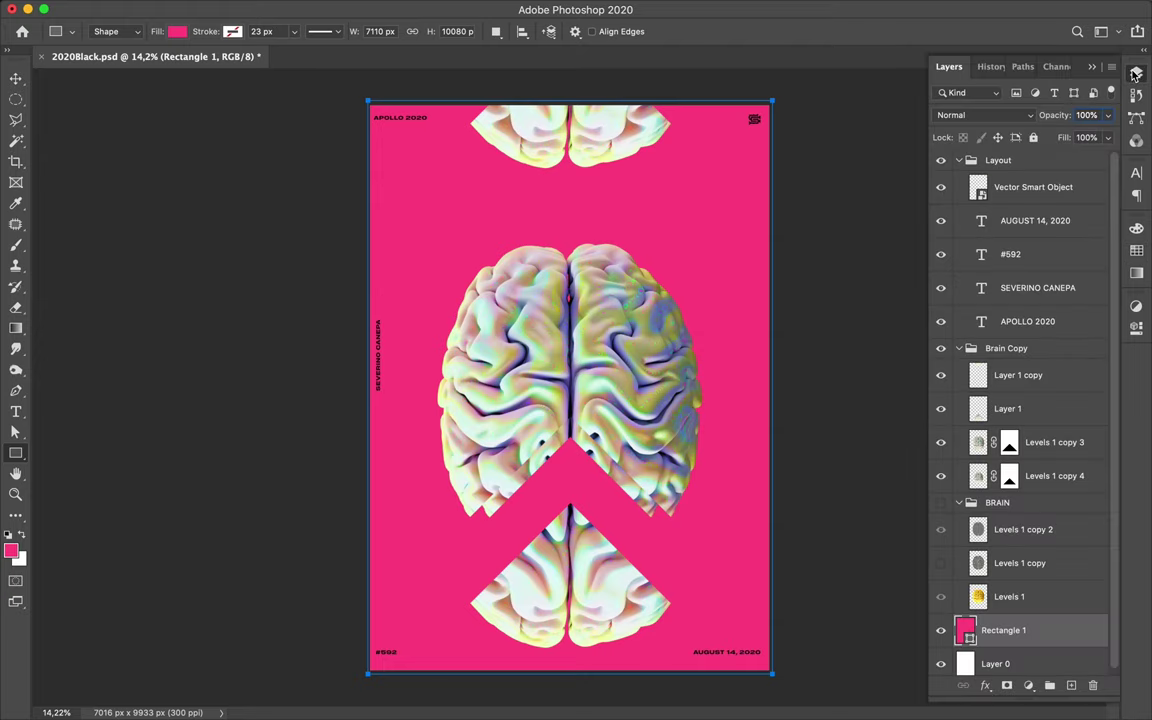
left_click(1107, 138)
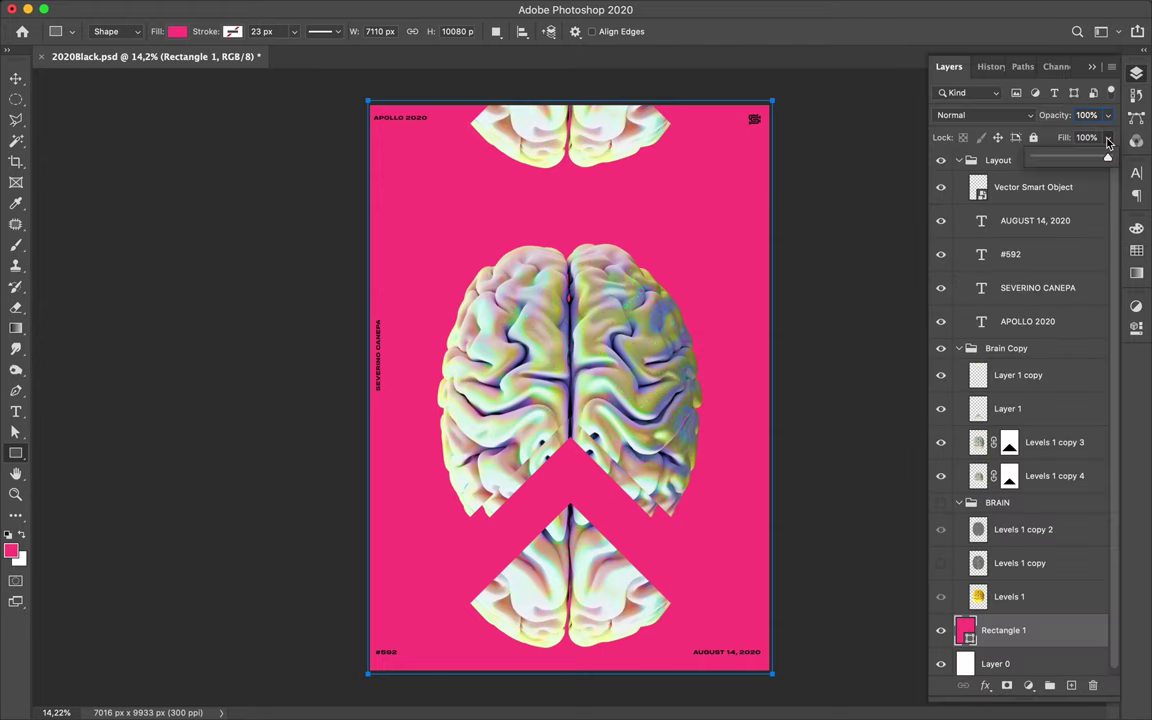
left_click_drag(1107, 157, 1077, 160)
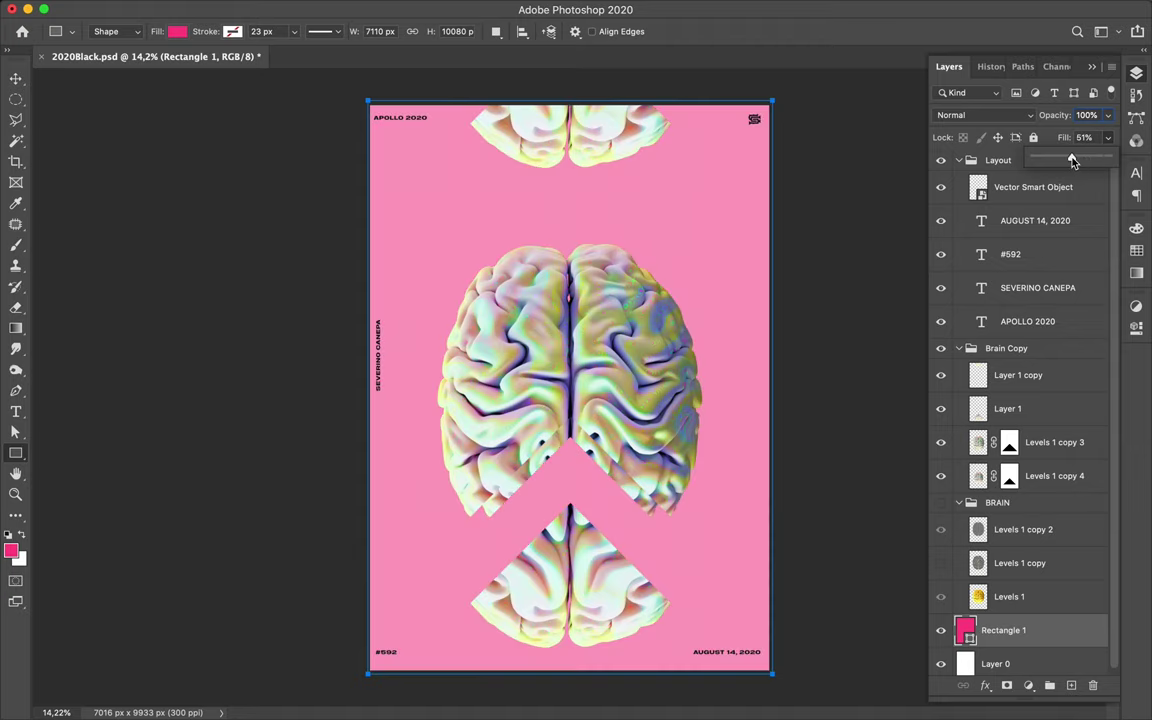
left_click_drag(1062, 161, 1043, 161)
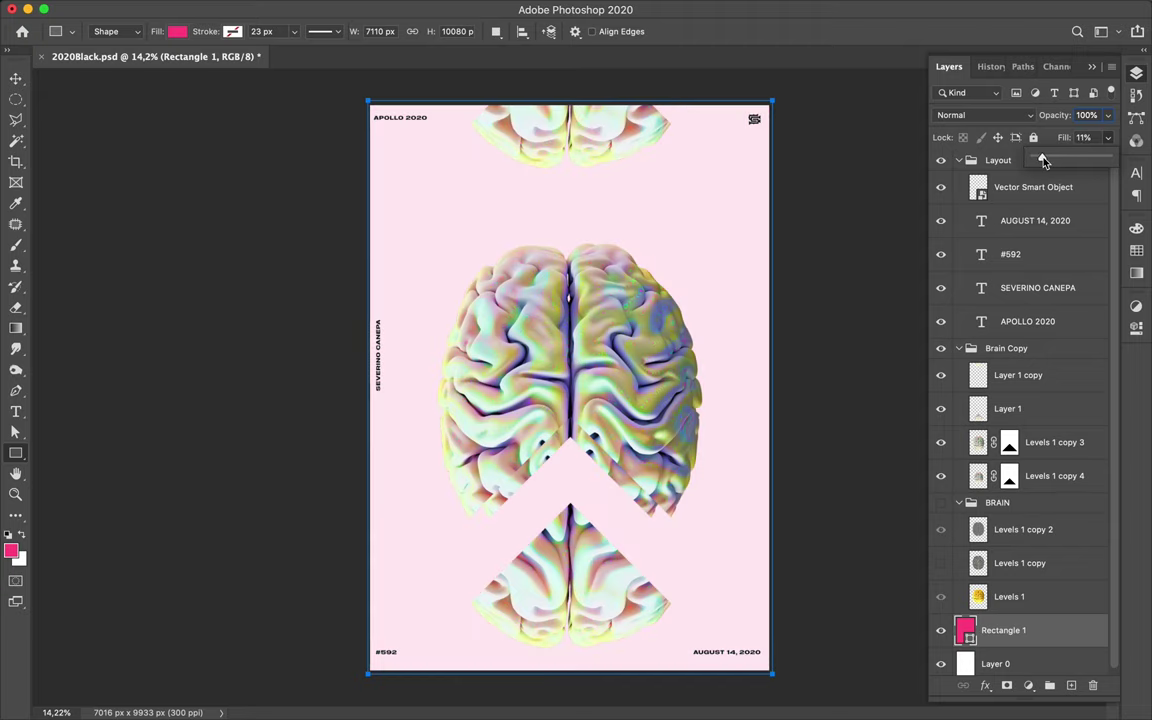
left_click_drag(1043, 161, 722, 241)
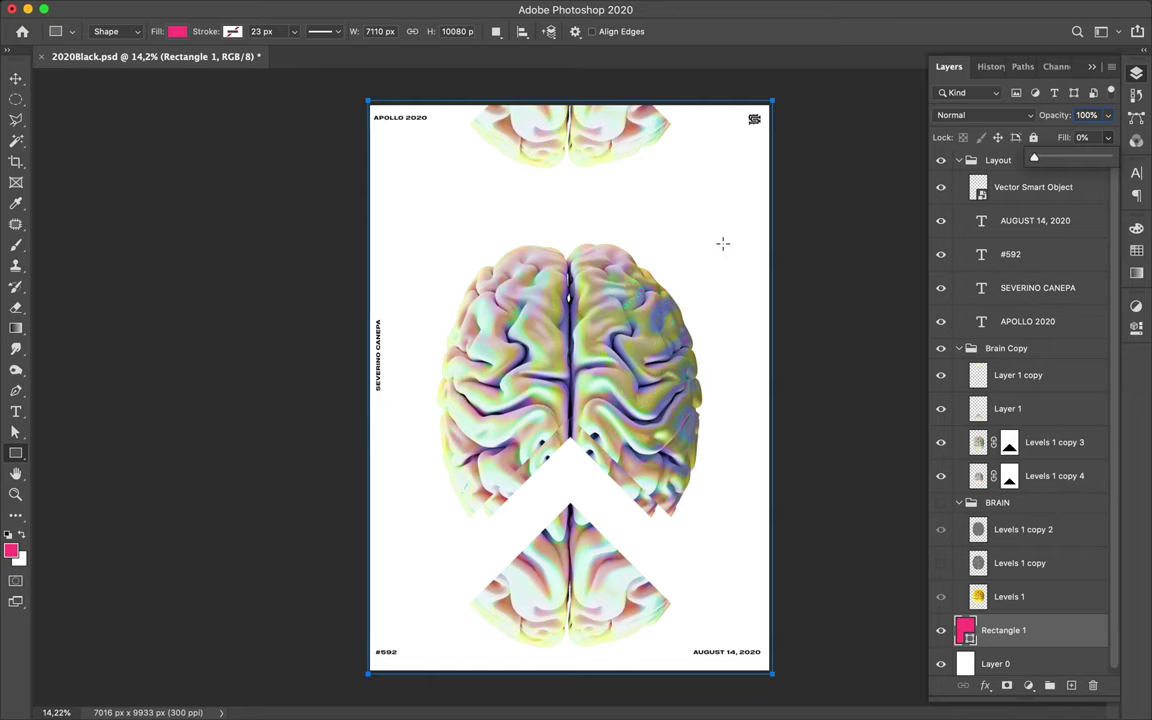
key("v")
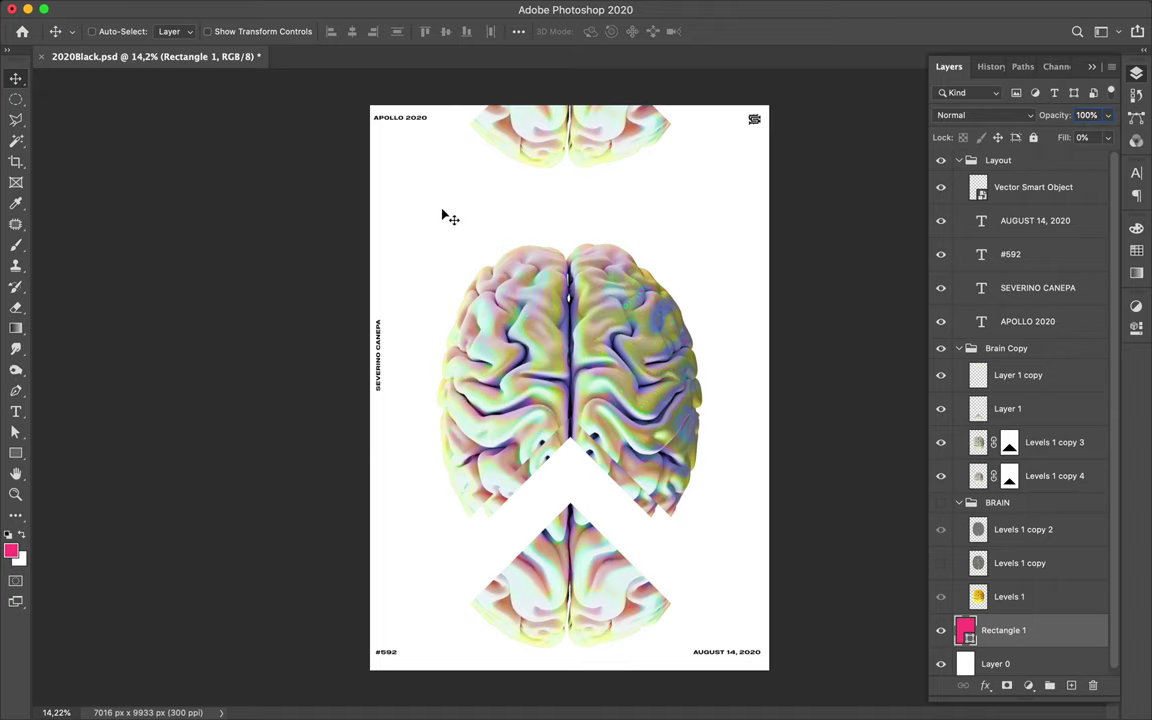
- Delete the Rectangle 1 layer and add a placeholder text line above the brain's upper left
key("t")
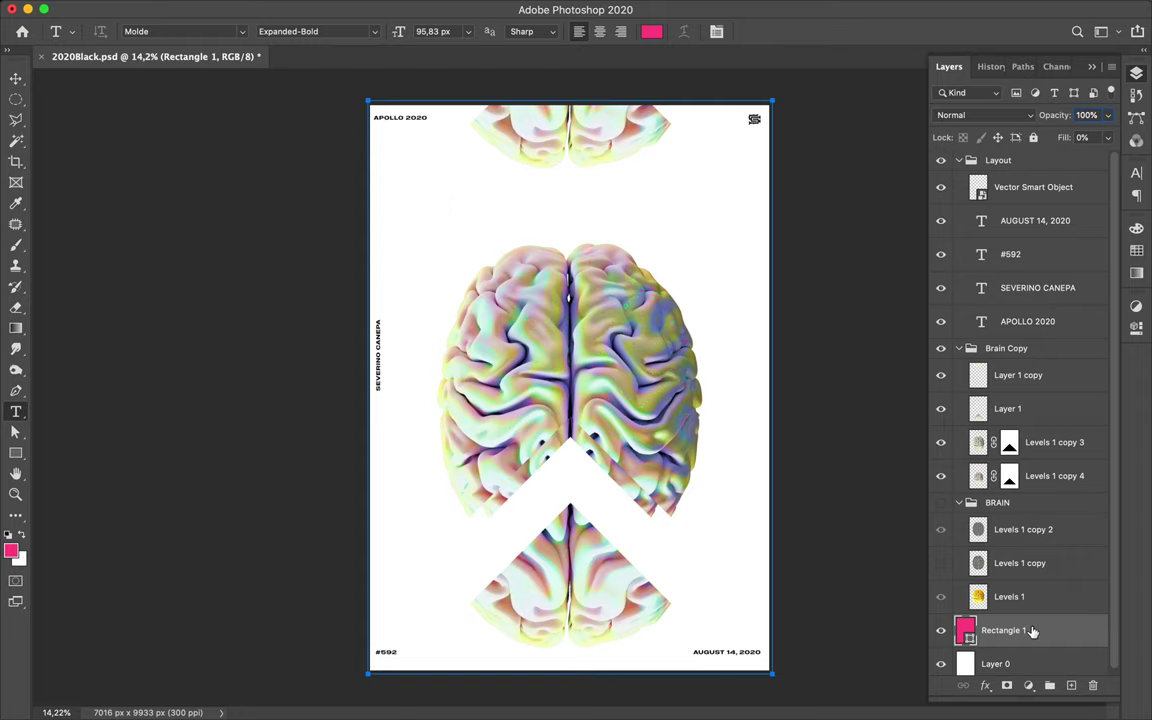
key("Delete")
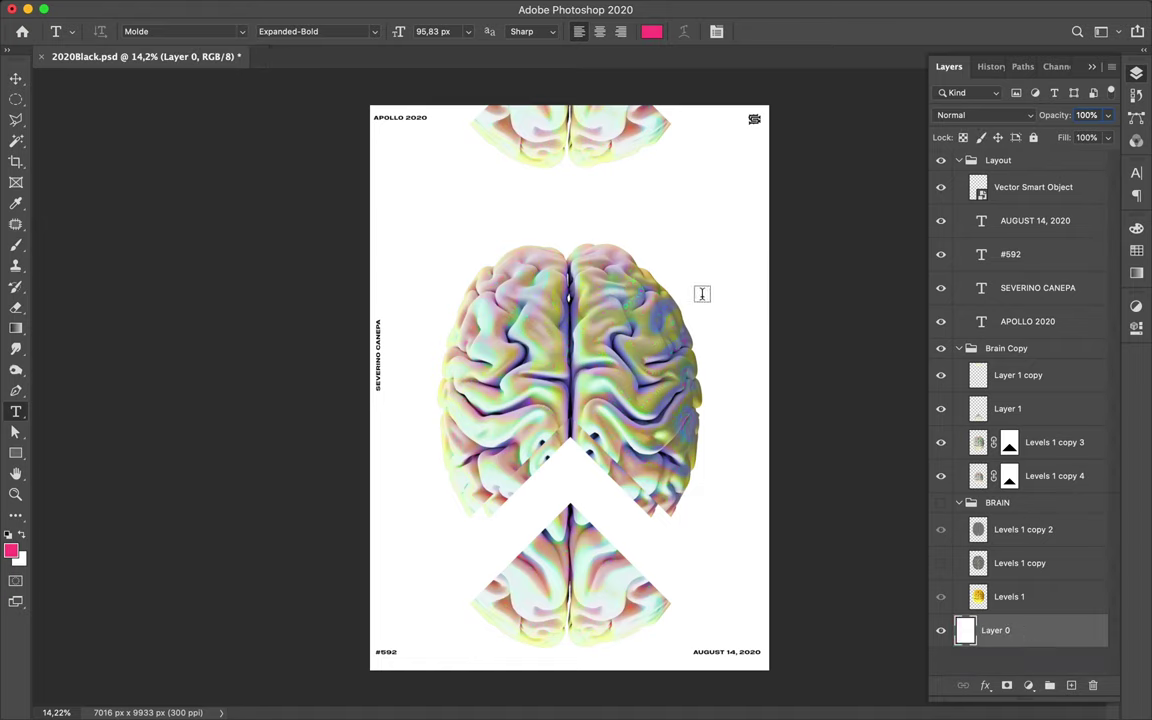
left_click(702, 301)
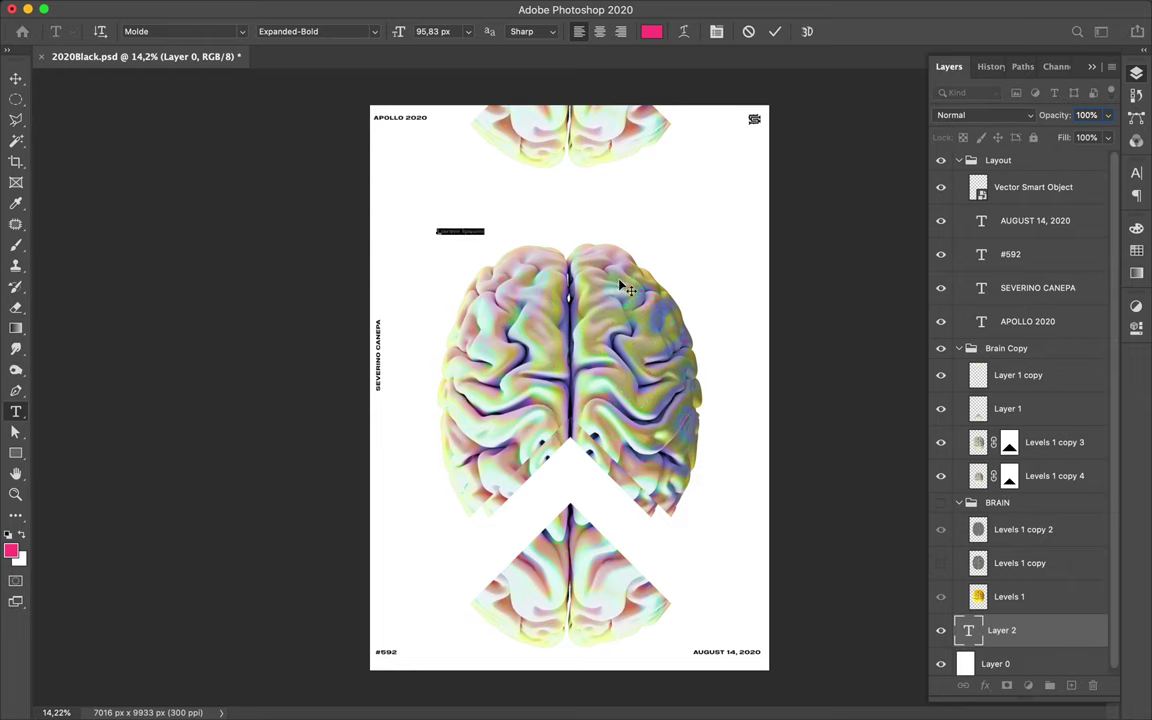
key("ctrl+h")
- Briefly show the desktop, then return to the 2020Black.psd document
key("Right")
key("F11")
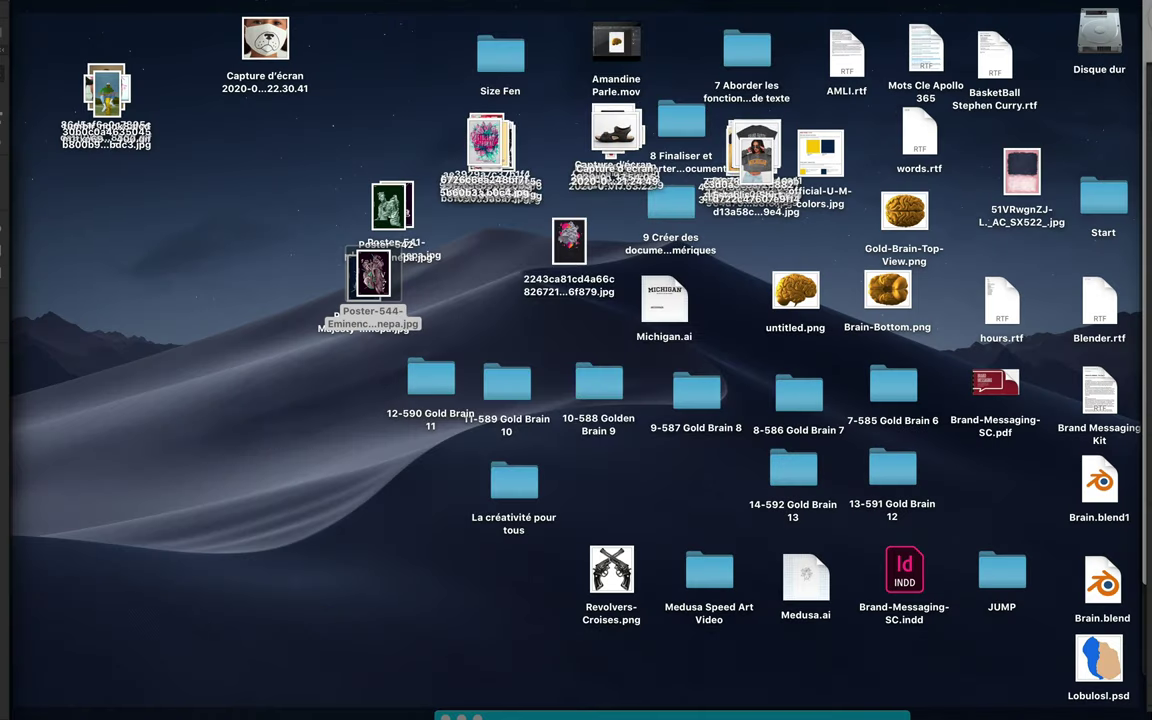
key("F11")
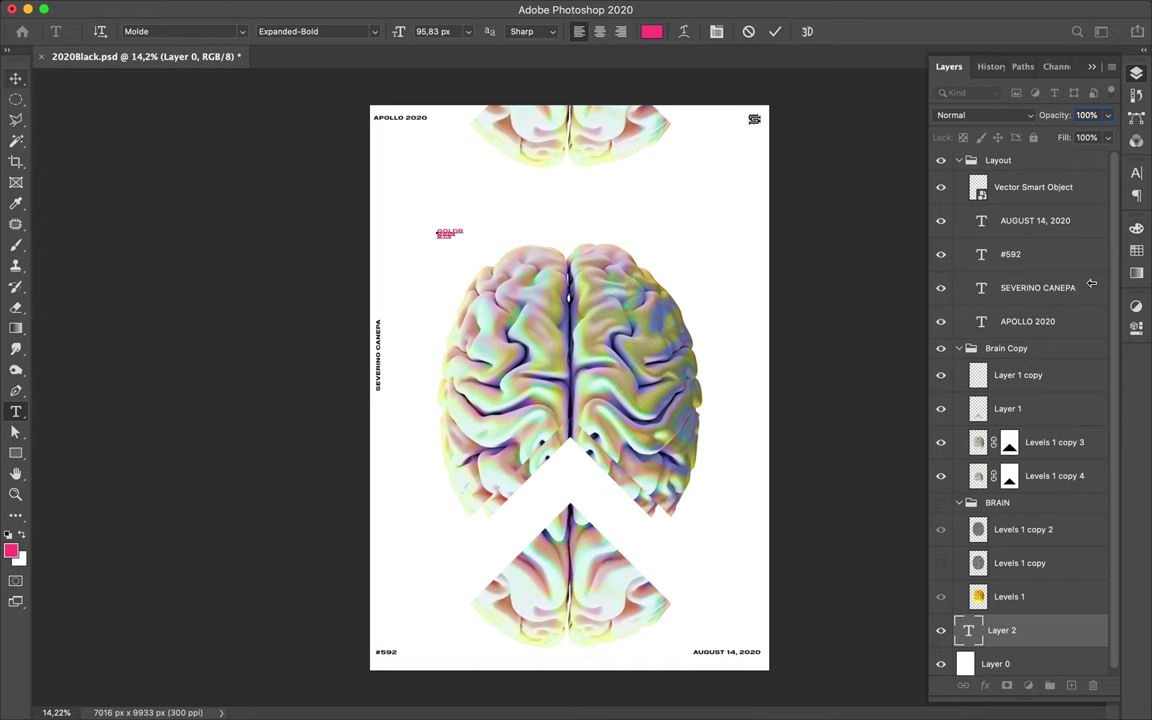
- Set the title's leading to 85 px in the Character panel
left_click(1135, 176)
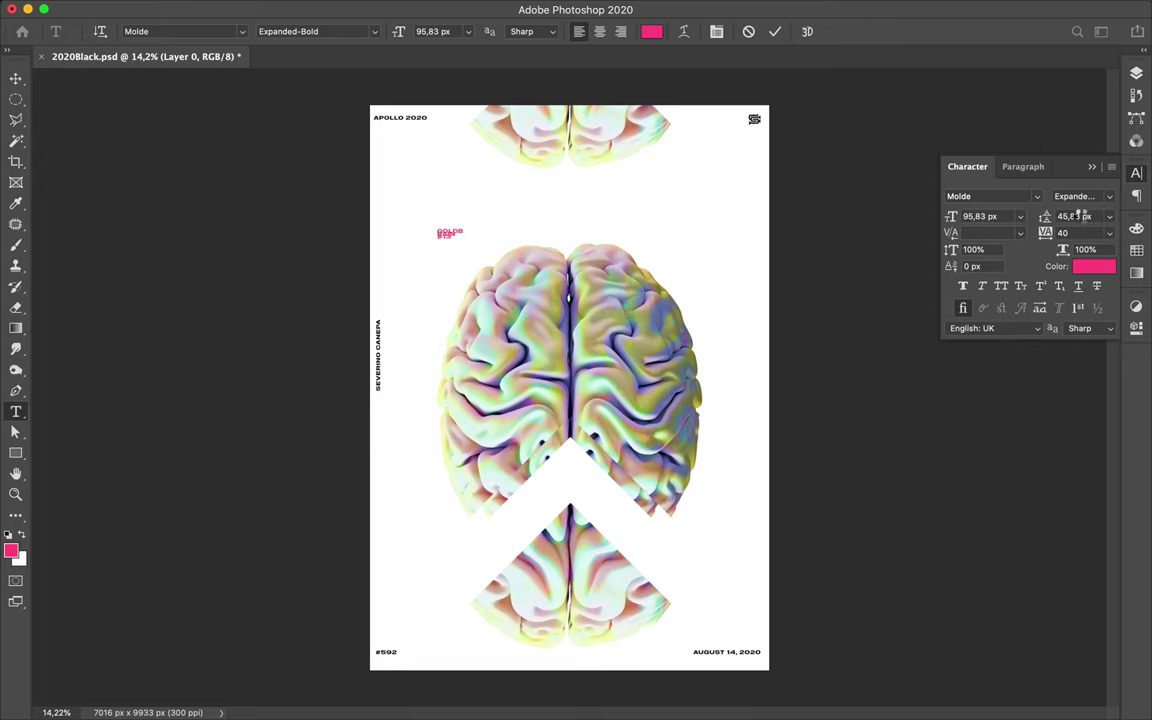
key("ctrl+Return")
key("v")
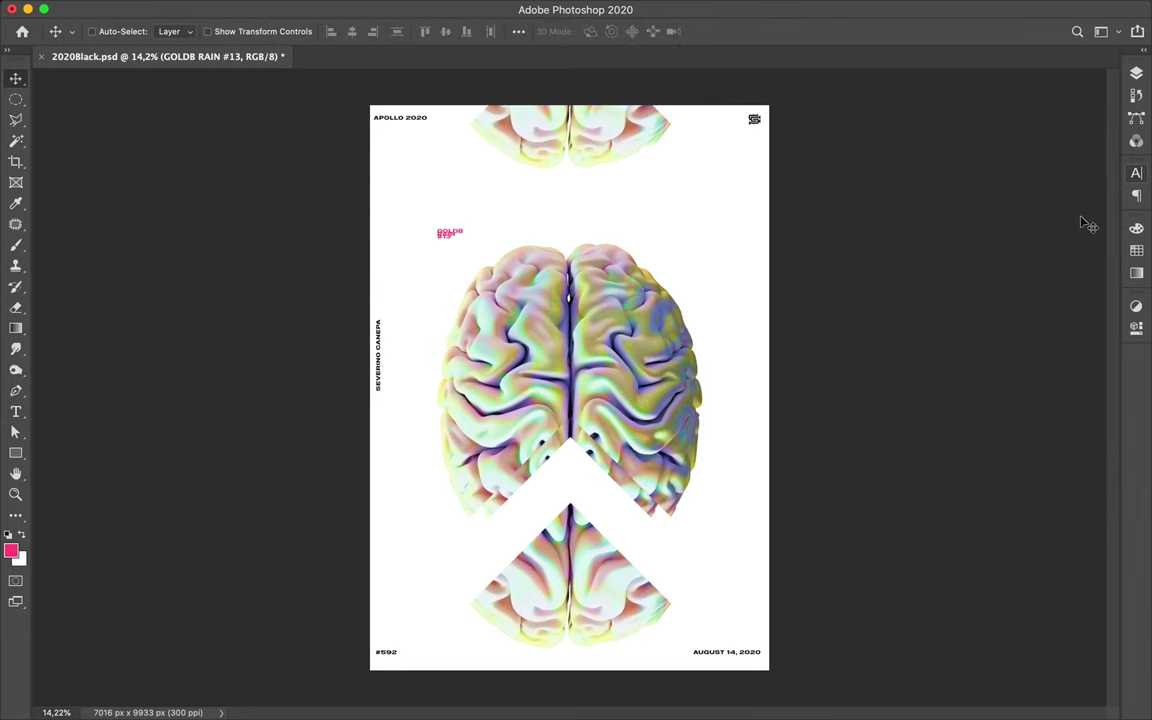
left_click(1137, 176)
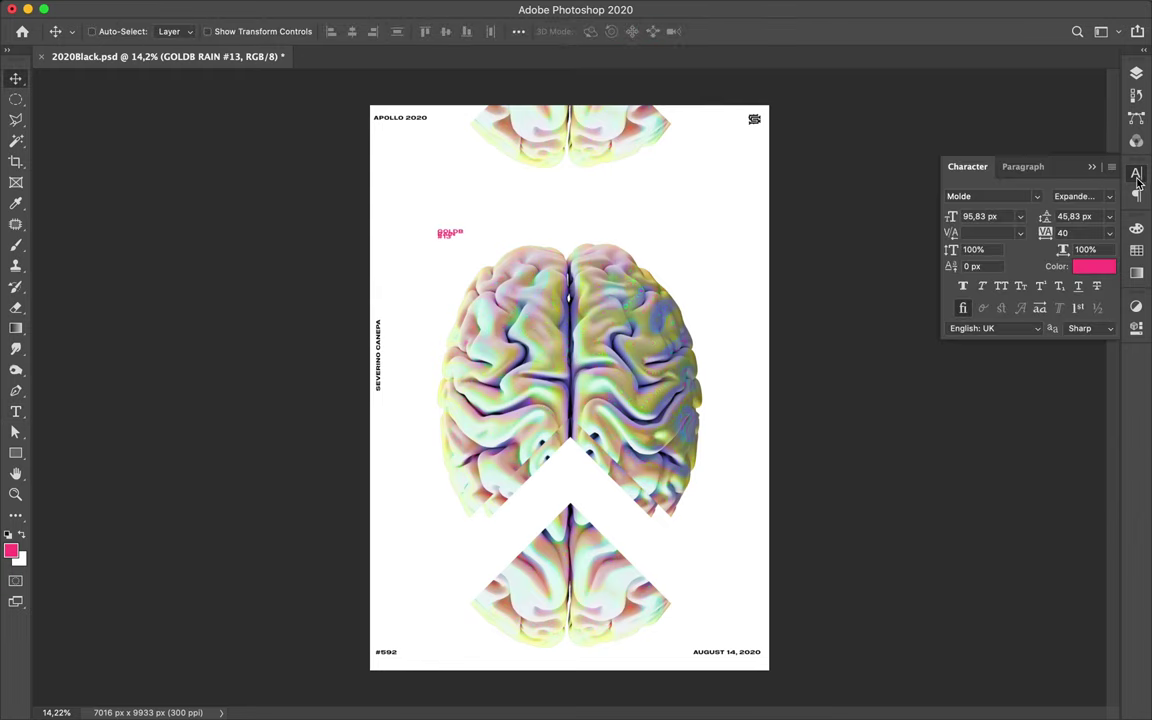
left_click(1075, 216)
type("55")
key("Return")
type("85")
key("Return")
- Try tracking values -160, 20 and 40, settling the title's tracking at 0
left_click(1093, 233)
type("-160")
key("Return")
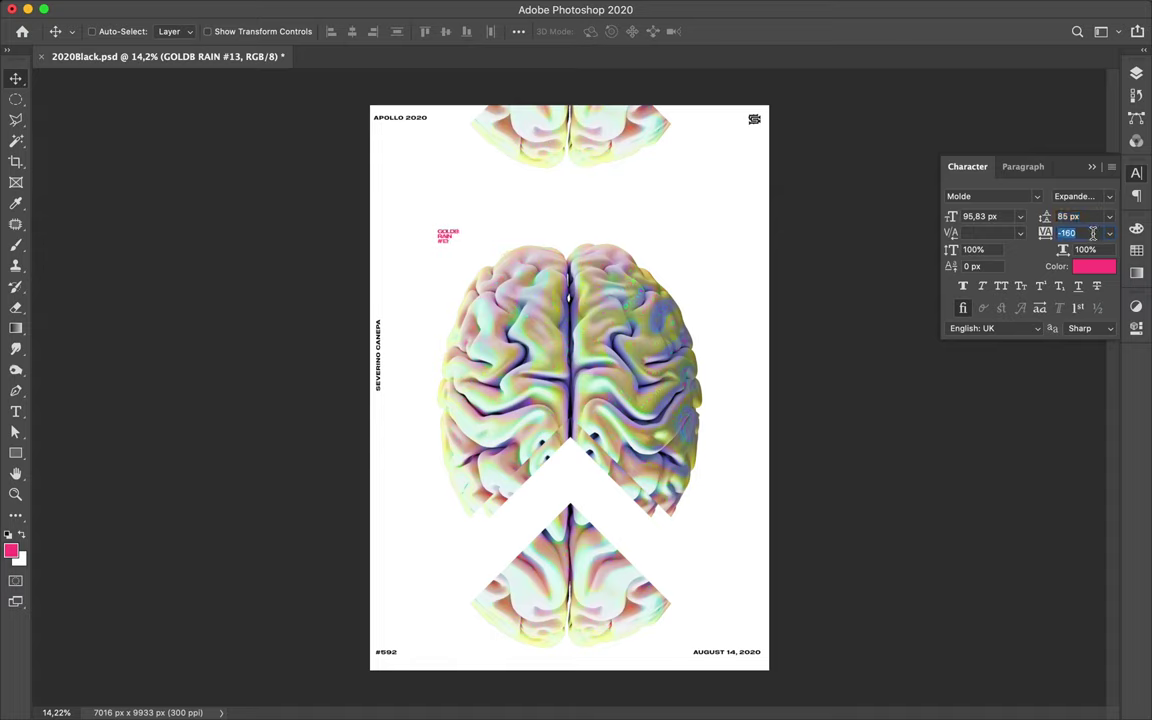
key("ctrl+z")
type("20")
key("Return")
type("0")
key("Return")
type("40")
key("Return")
type("20")
key("Return")
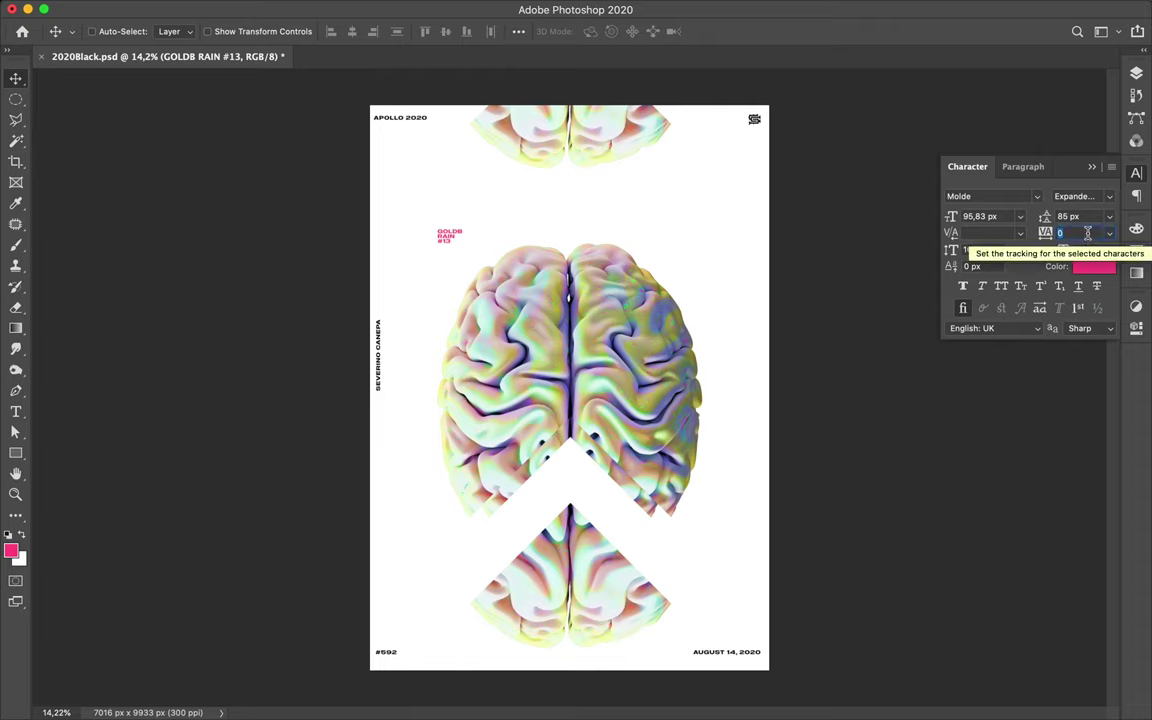
type("0")
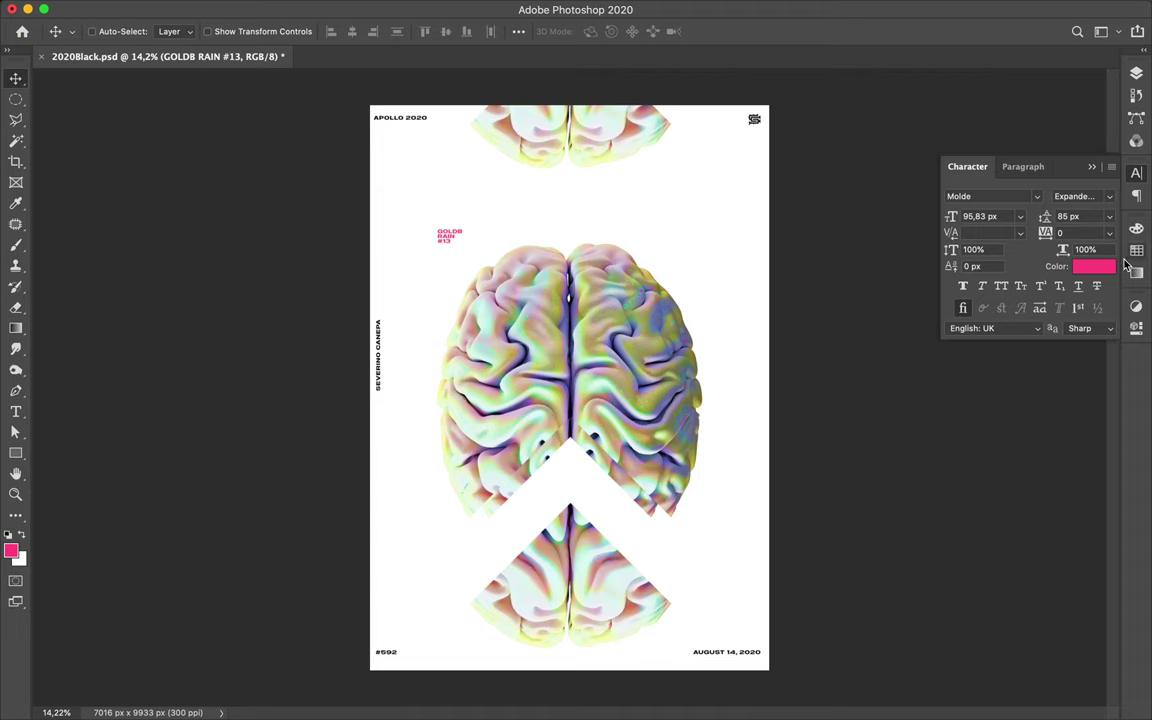
left_click(1093, 267)
- Make the title black and scale it up to about 1200 px across the brain
left_click_drag(553, 617, 535, 632)
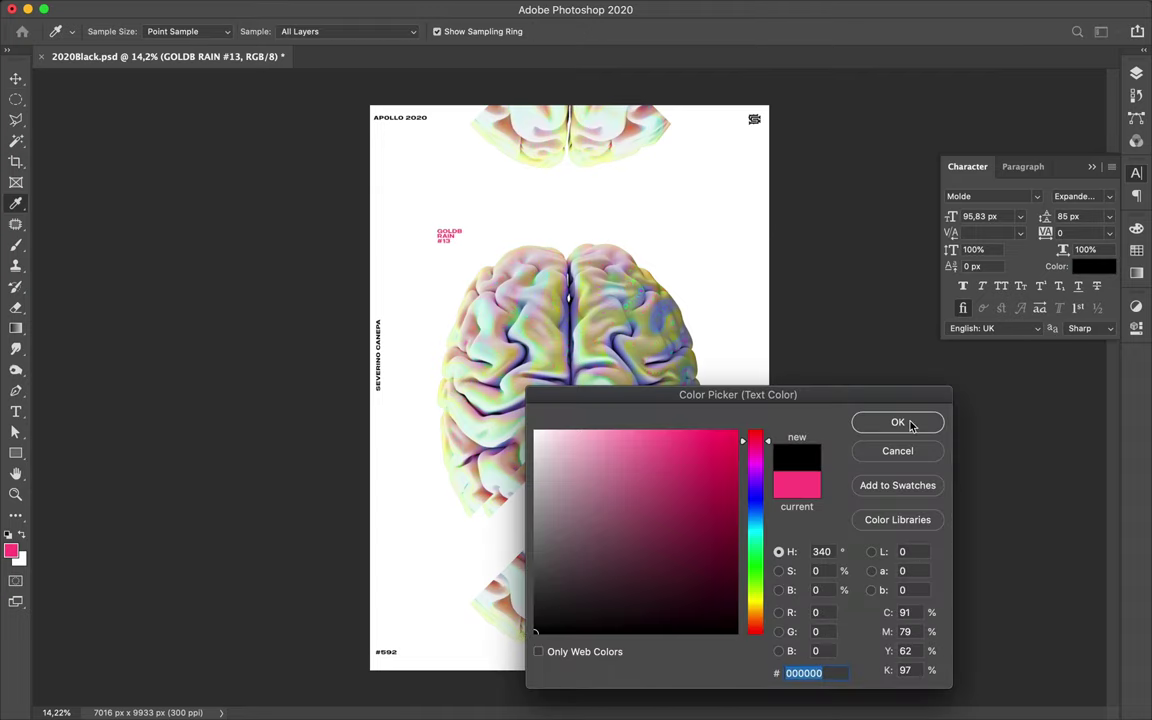
key("Return")
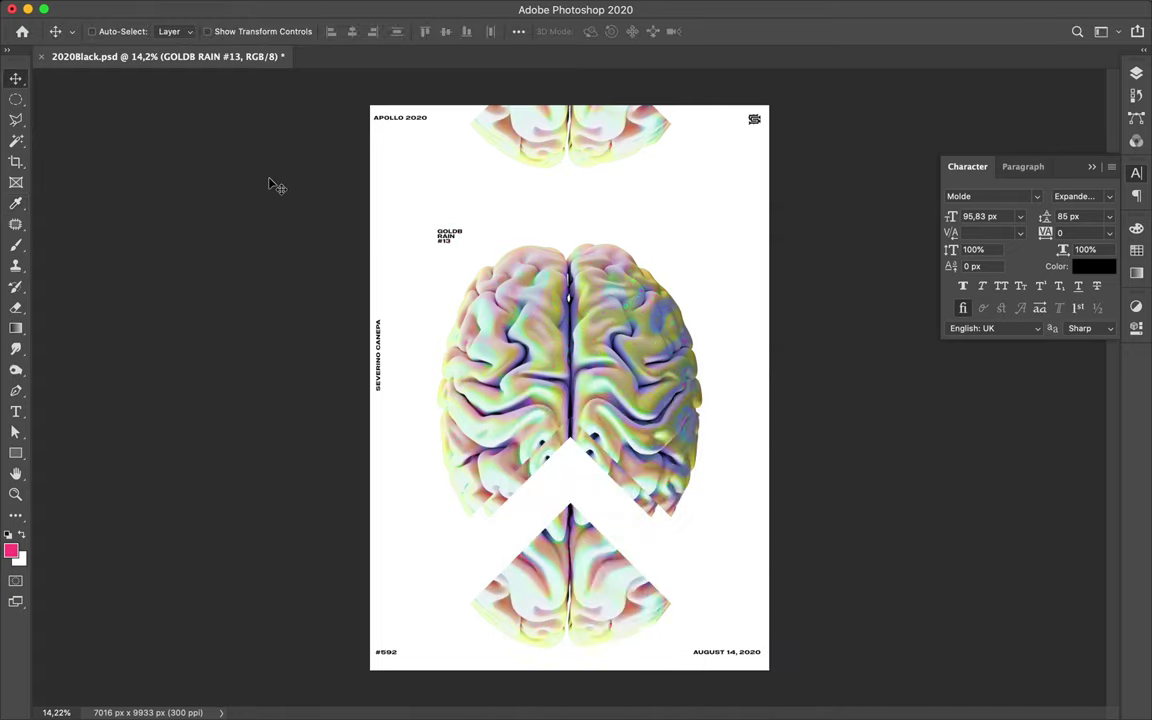
key("ctrl+t")
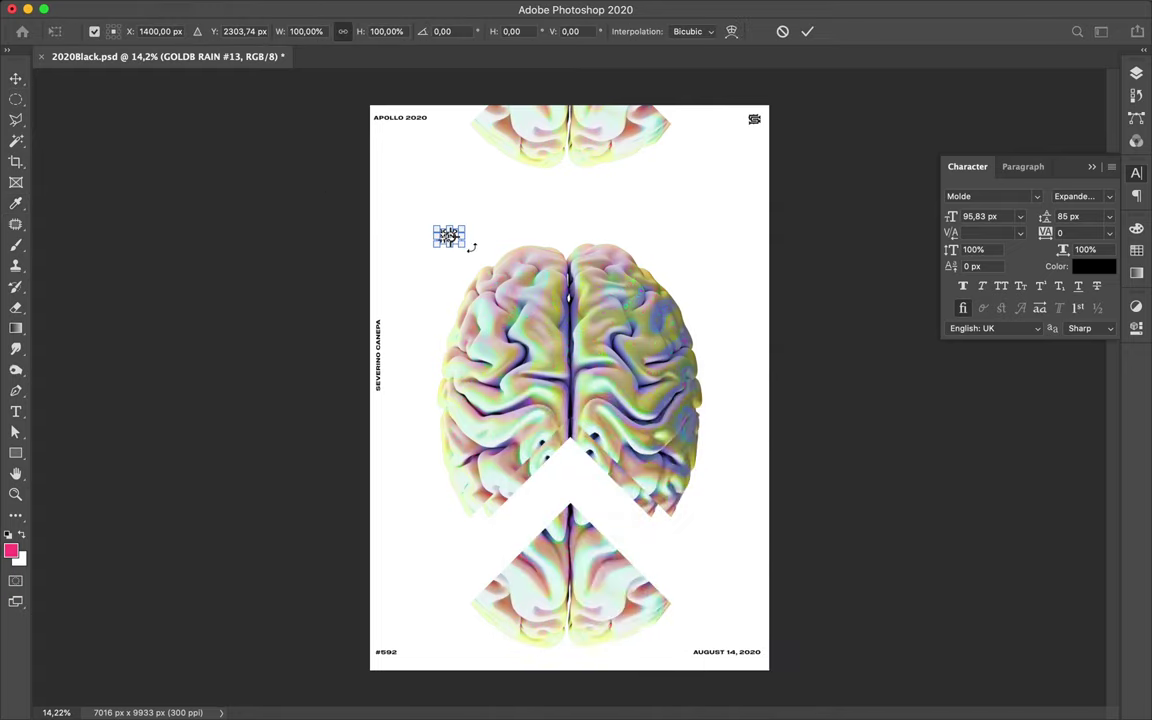
left_click_drag(465, 246, 658, 402)
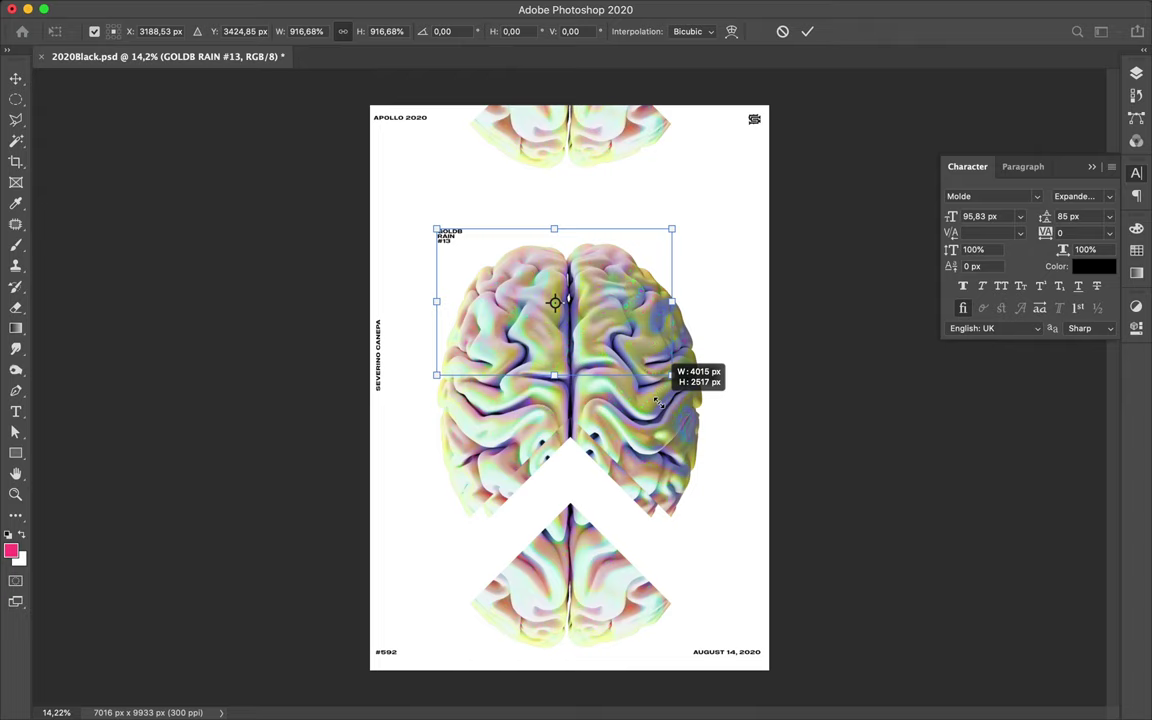
left_click_drag(657, 401, 657, 401)
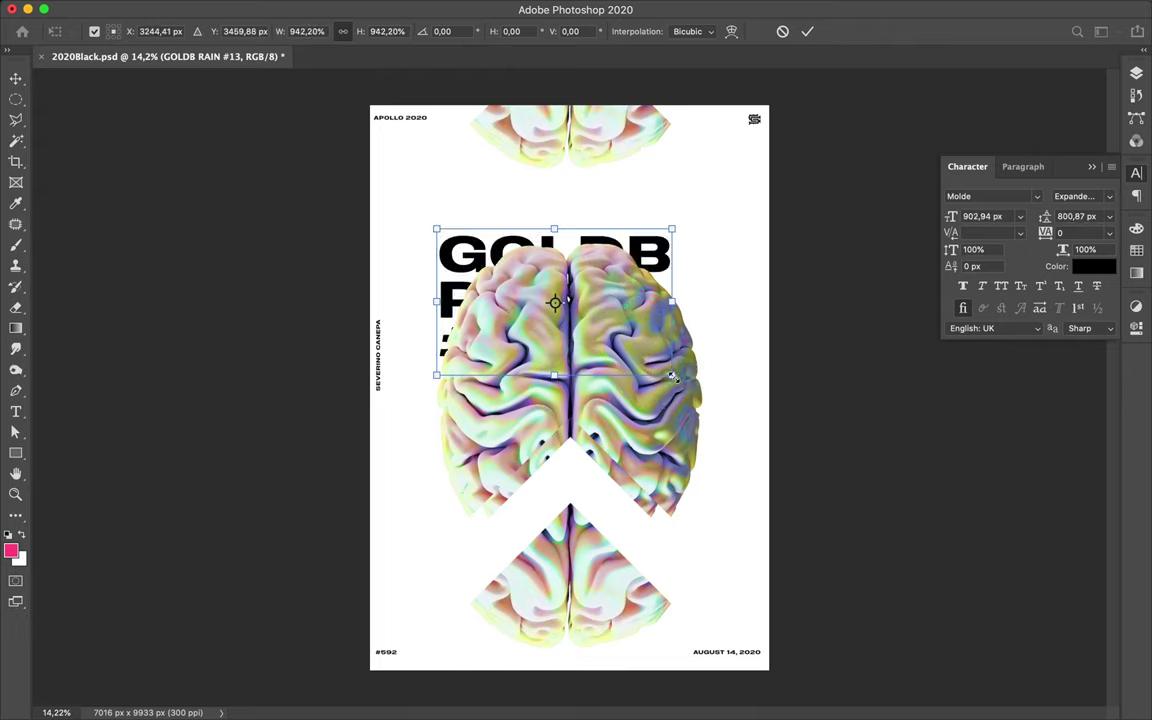
left_click_drag(672, 376, 745, 436)
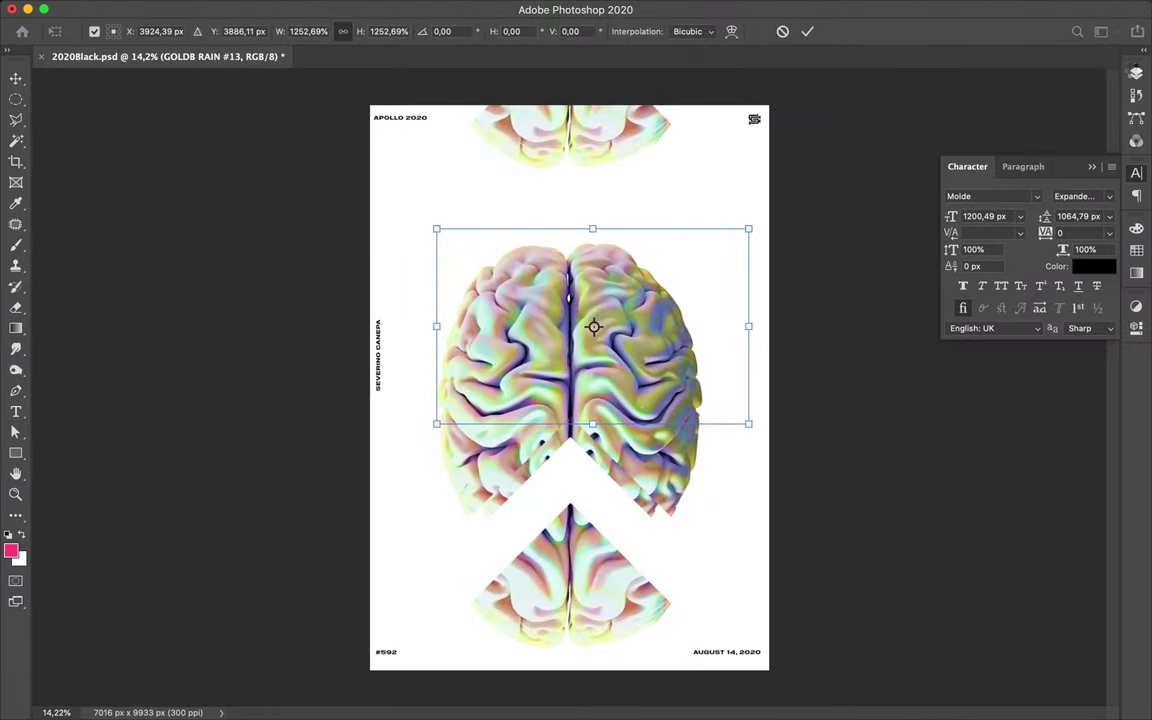
key("Return")
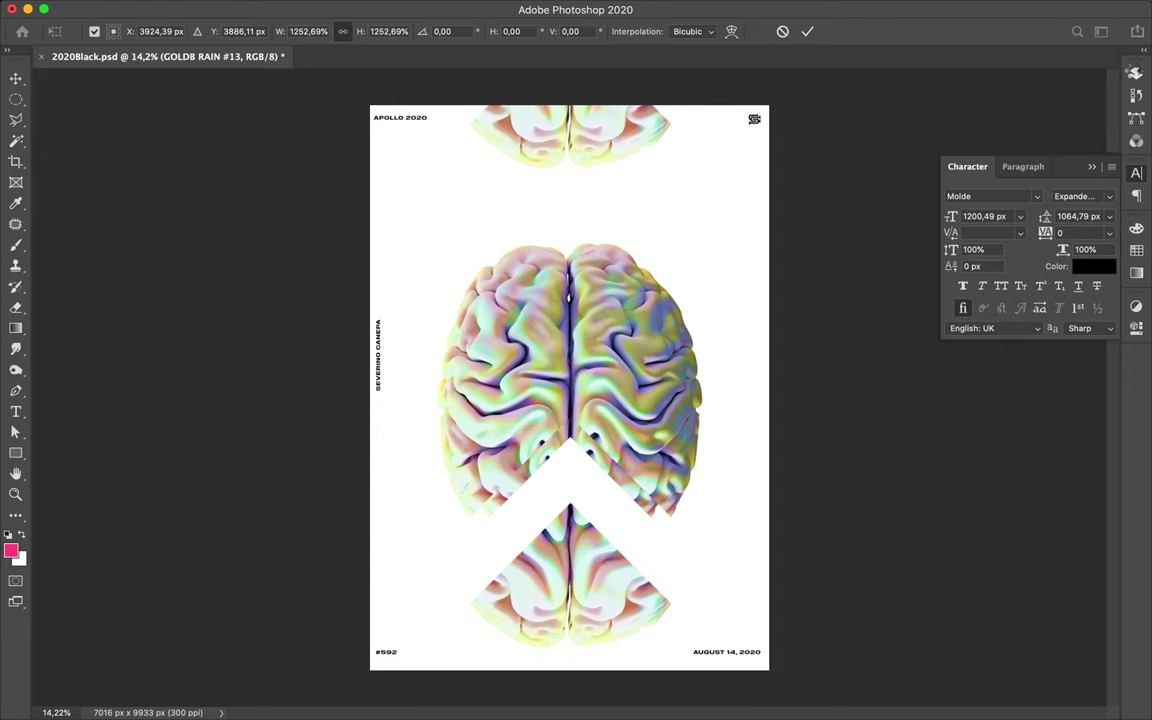
left_click(1136, 73)
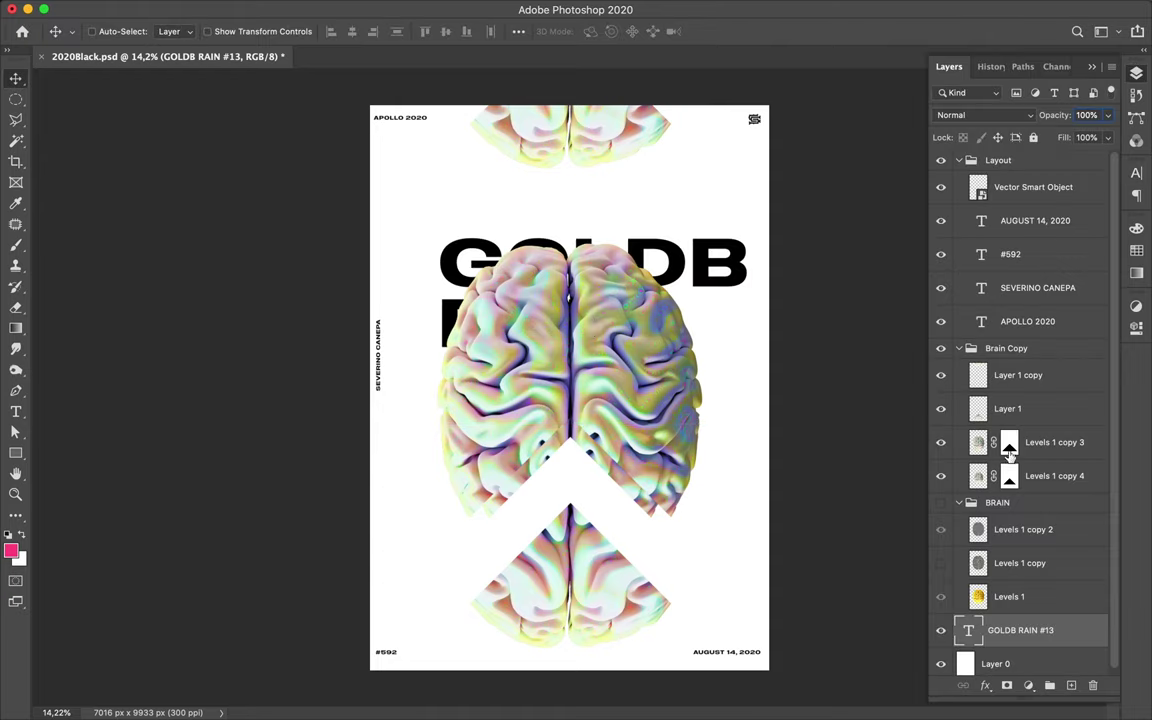
- Move the title layer above the brain and rebreak its lines as GOLD / BRAIN / #13
left_click_drag(985, 630, 989, 340)
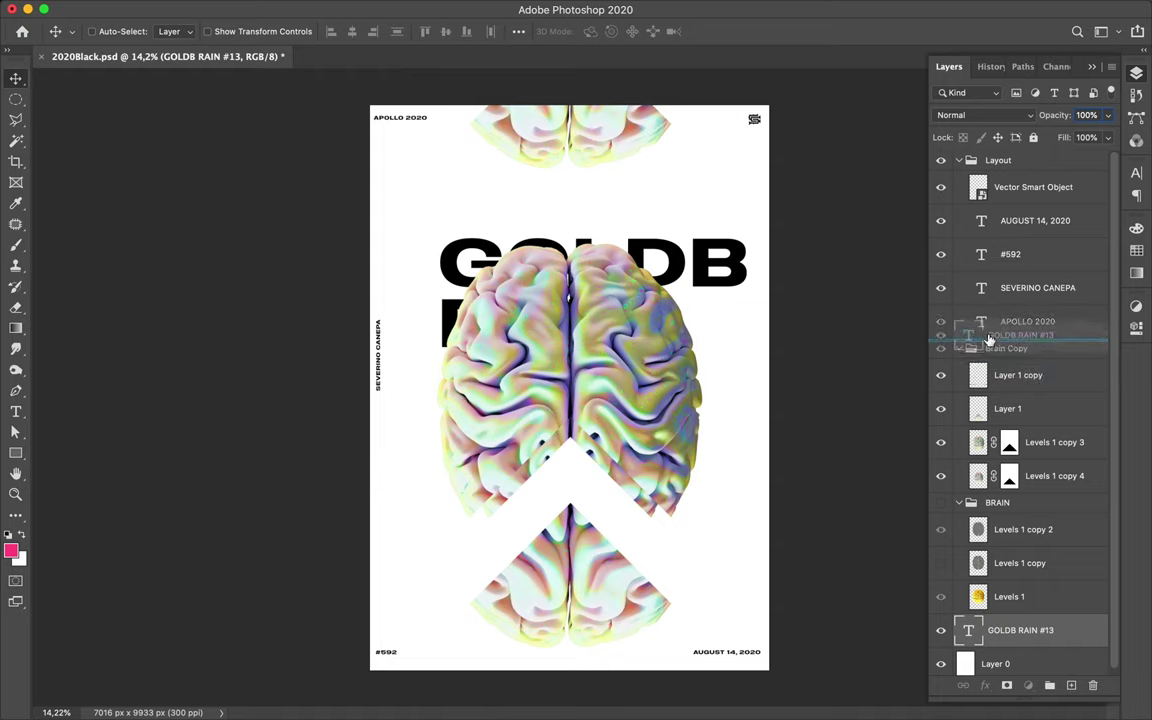
left_click_drag(989, 341, 989, 341)
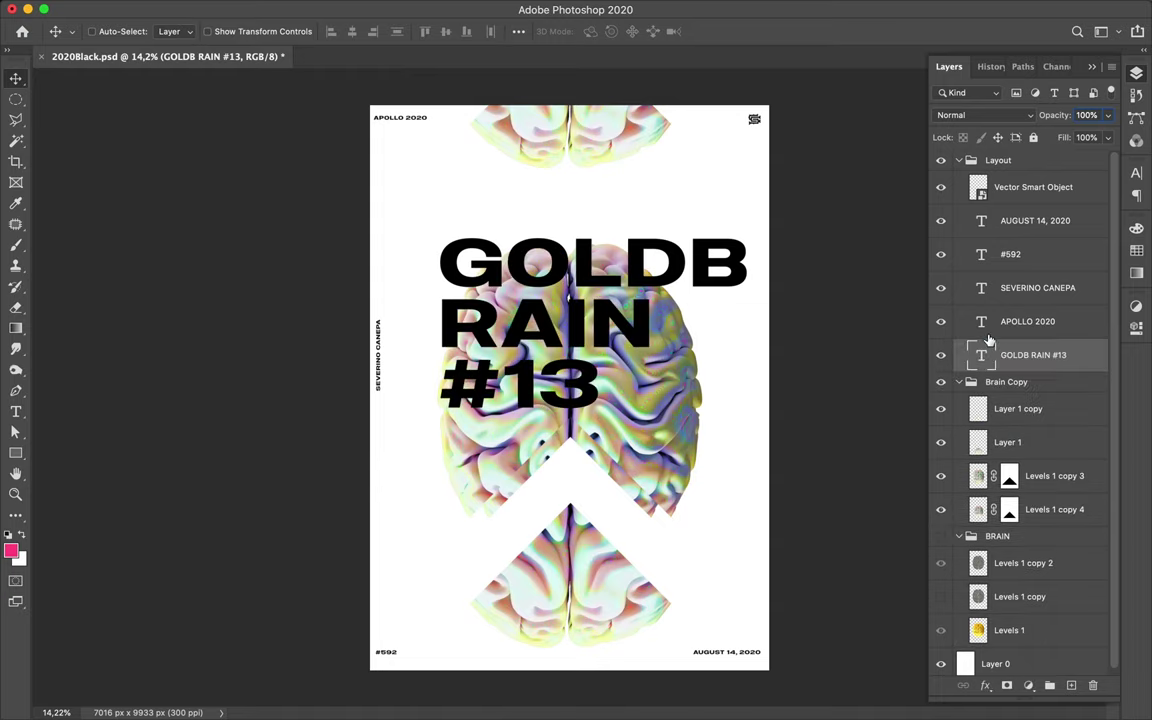
double_click(690, 264)
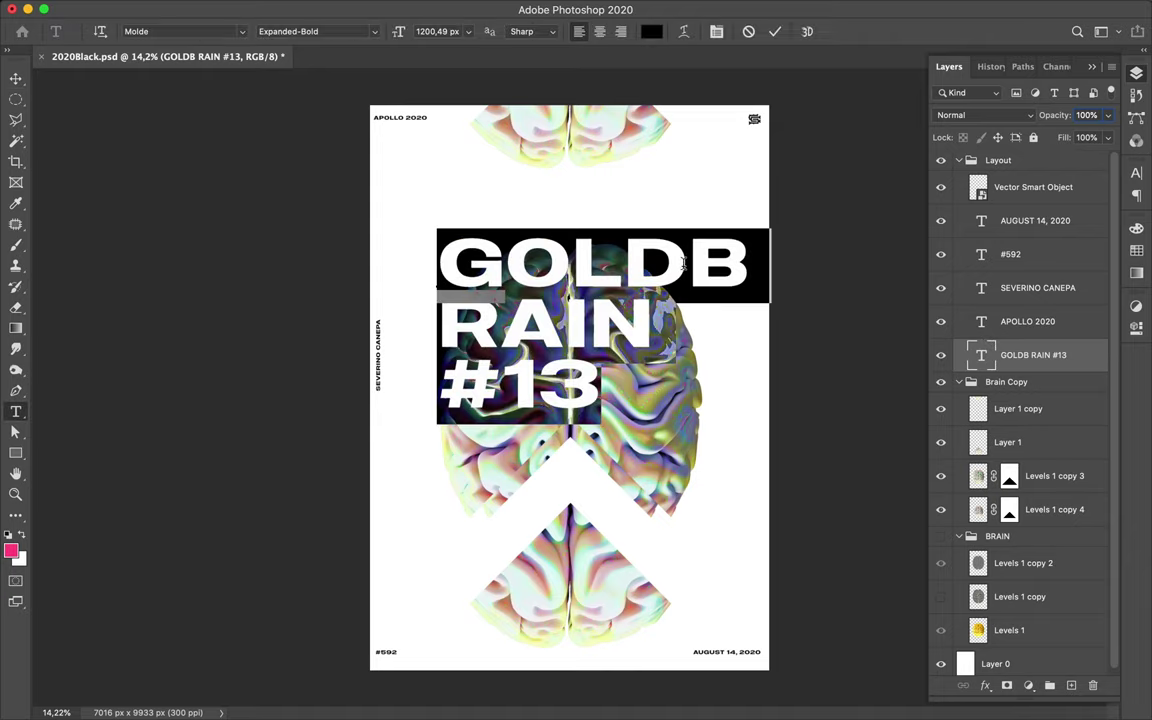
left_click(722, 263)
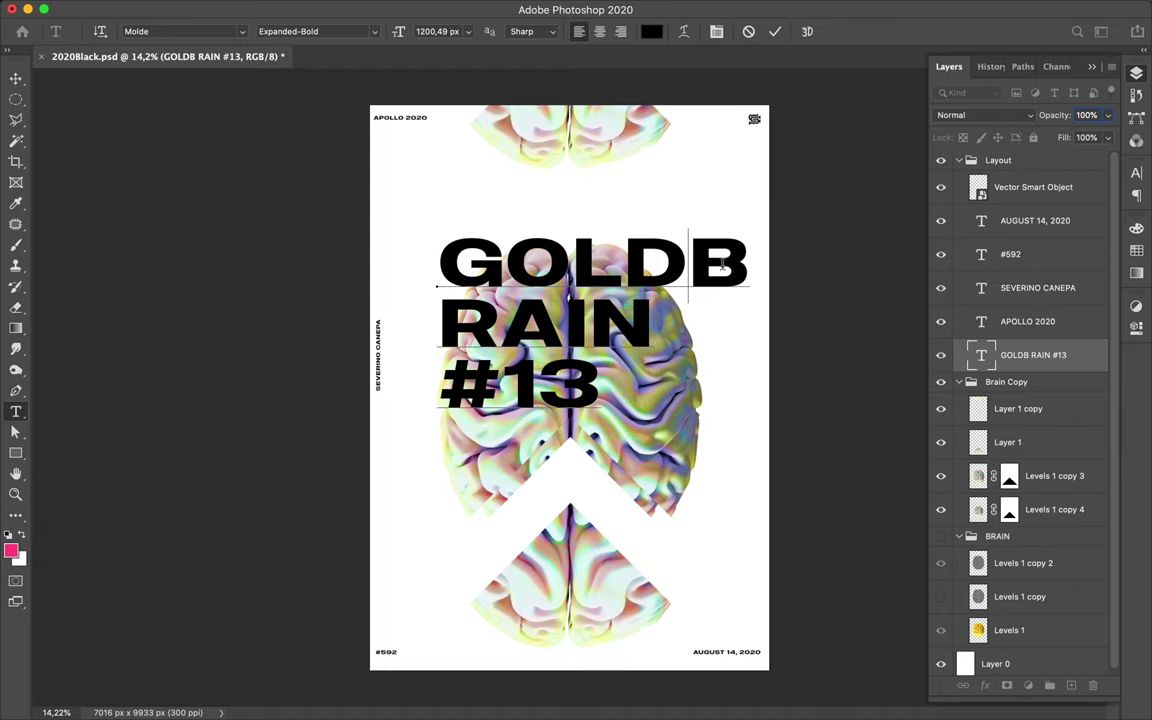
key("Return")
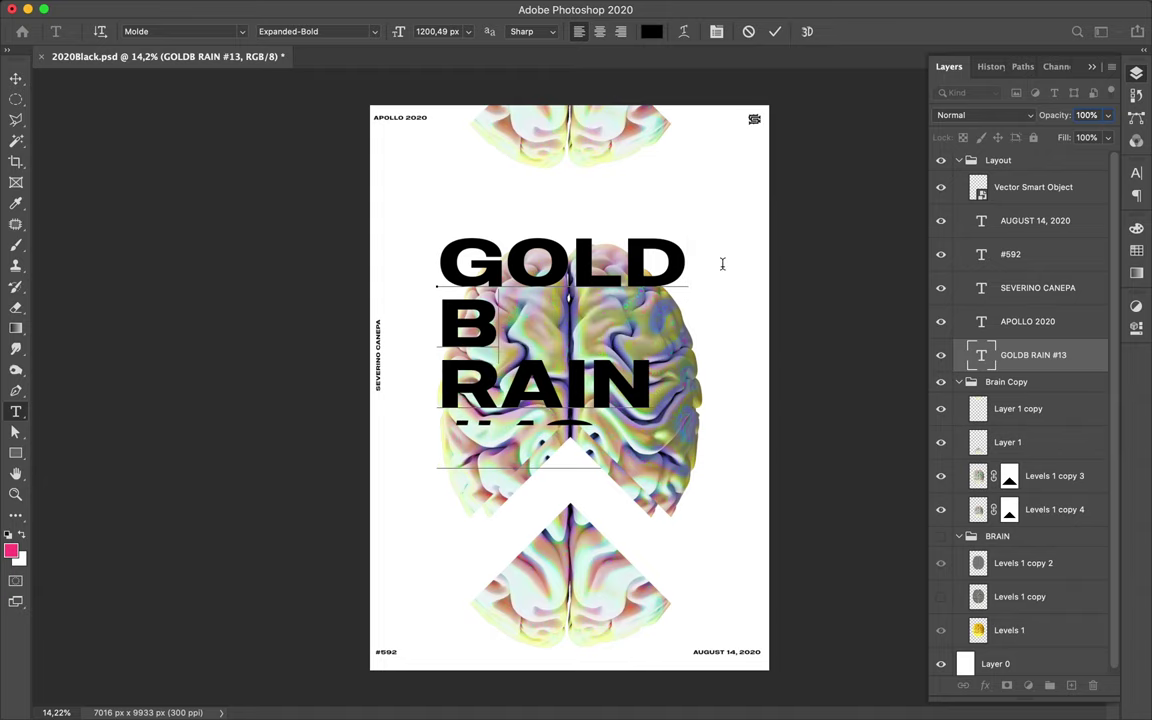
key("Left")
key("Delete")
- Commit the corrected title and reposition it on the poster
key("ctrl+Return")
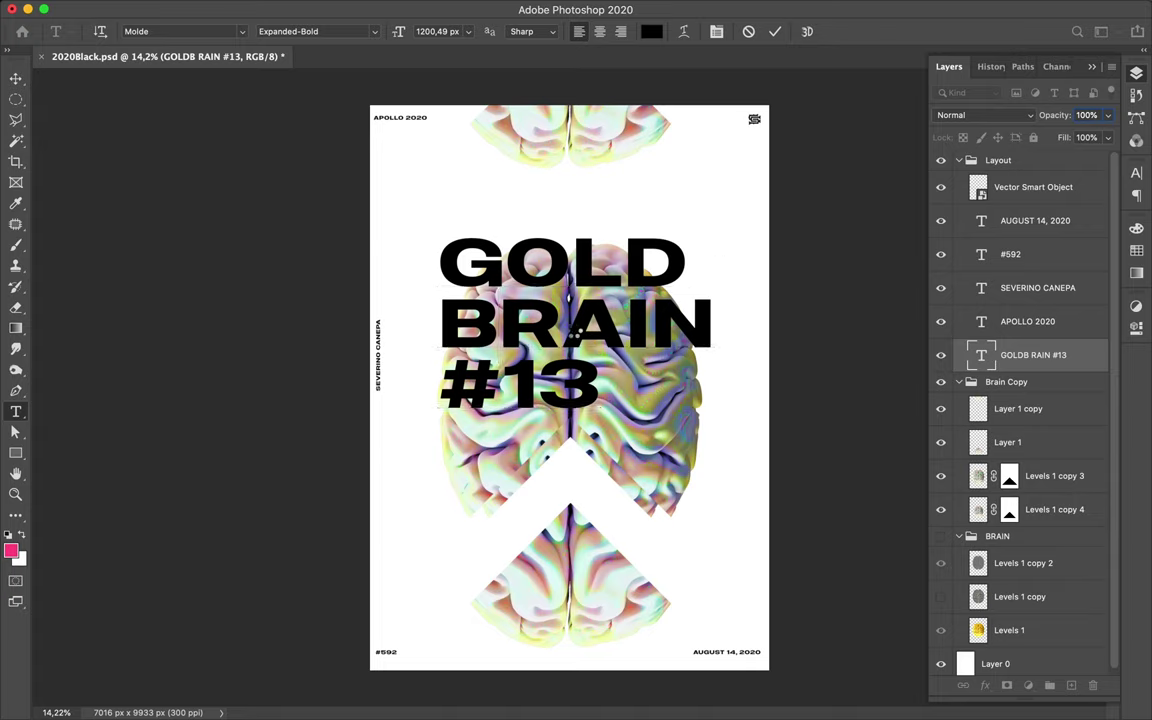
key("v")
mouse_move(609, 340)
left_mouse_down()
mouse_move(814, 388)
mouse_move(376, 383)
mouse_move(427, 392)
left_mouse_up()
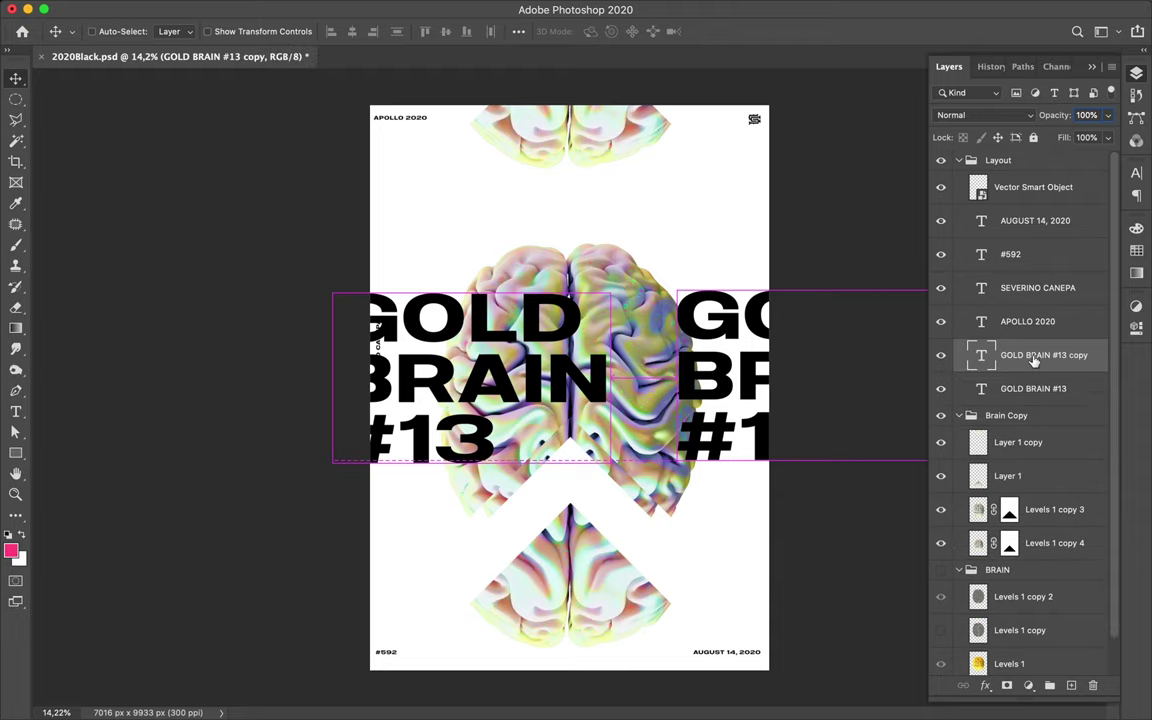
- Move the title copy layer below Brain Copy and drag it down over the lower brain
mouse_move(1040, 357)
left_mouse_down()
mouse_move(1035, 630)
mouse_move(1025, 568)
left_mouse_up()
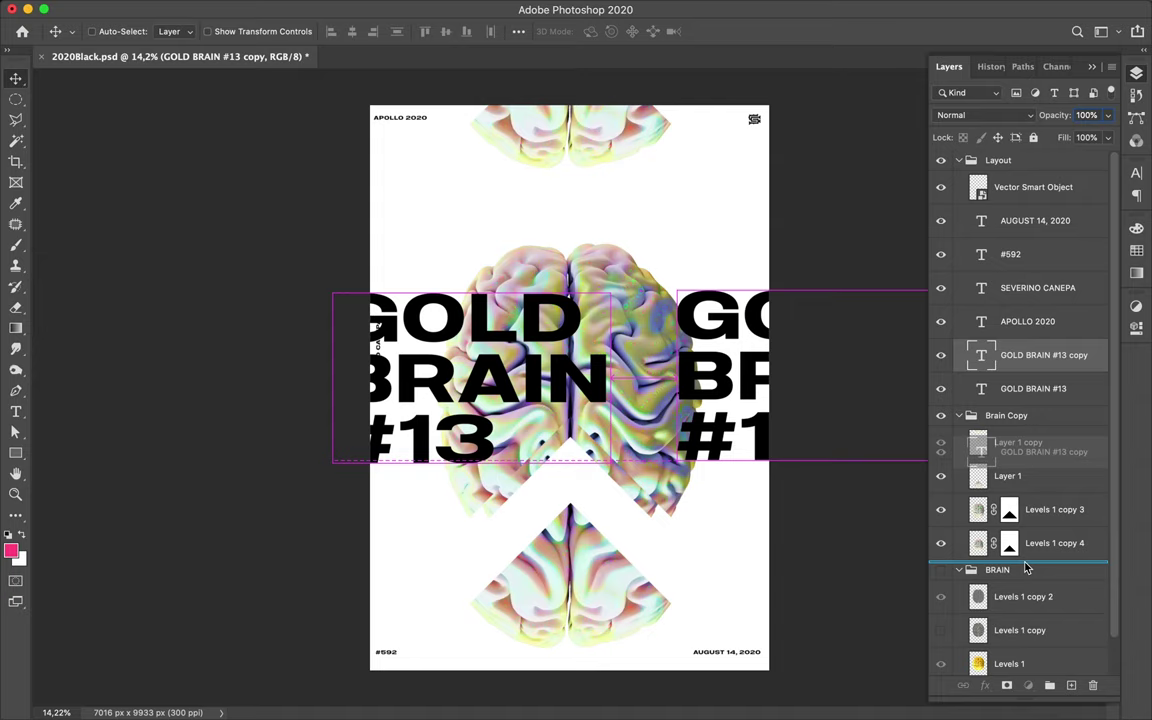
left_click_drag(1025, 568, 1025, 567)
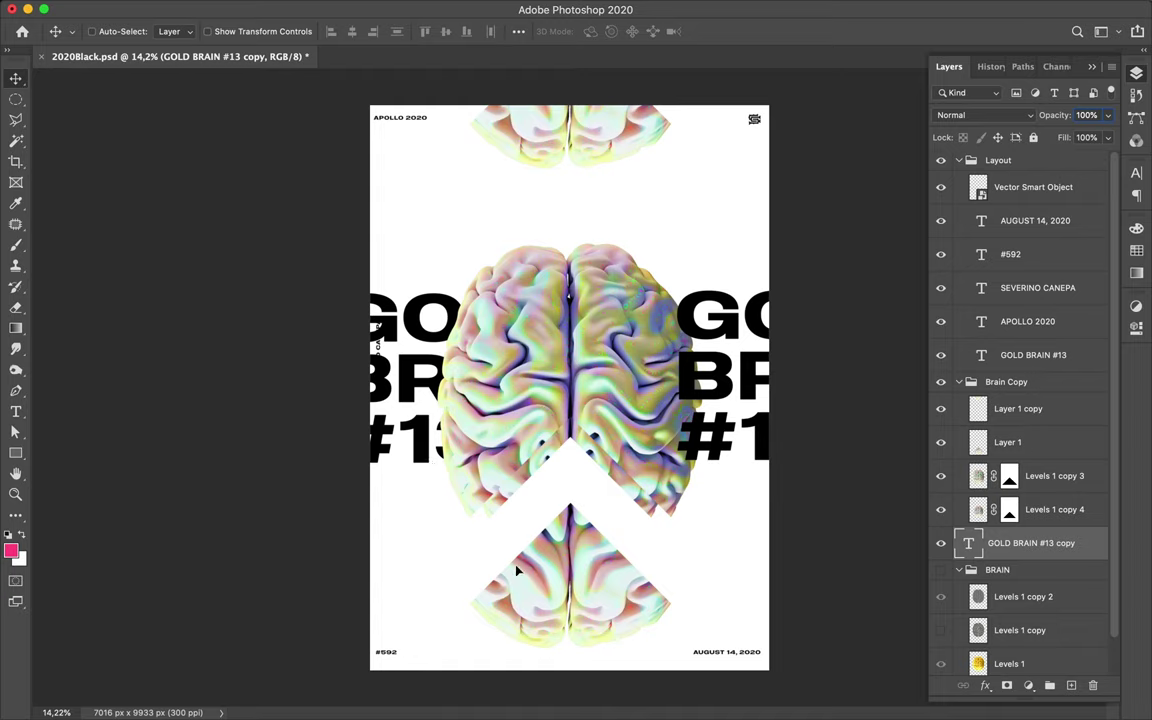
left_click_drag(517, 570, 517, 607)
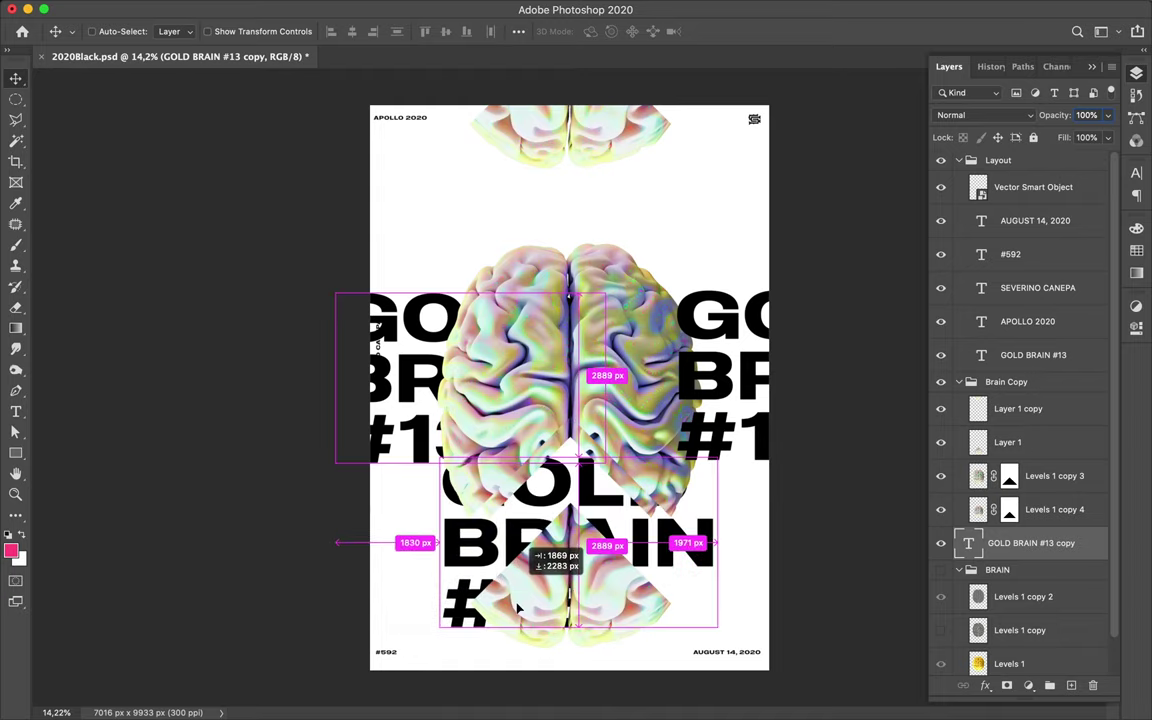
left_click_drag(517, 607, 518, 670)
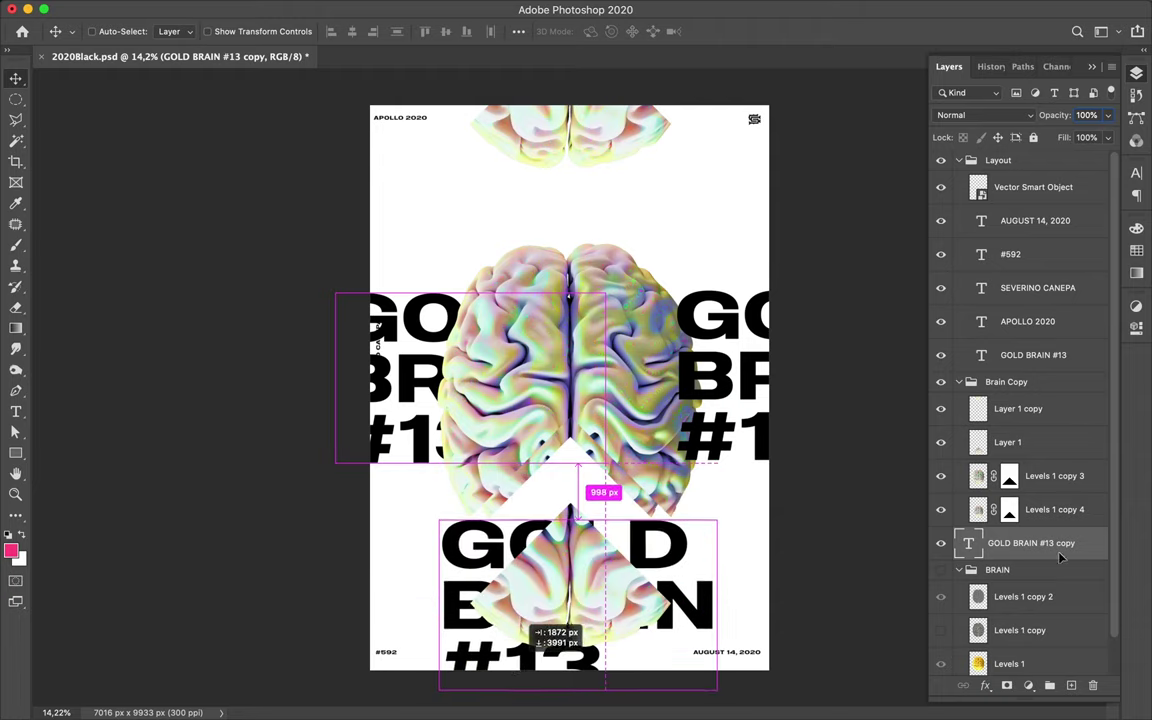
- Duplicate the lower title and place the duplicate at the top of the Brain Copy group
key("ctrl+j")
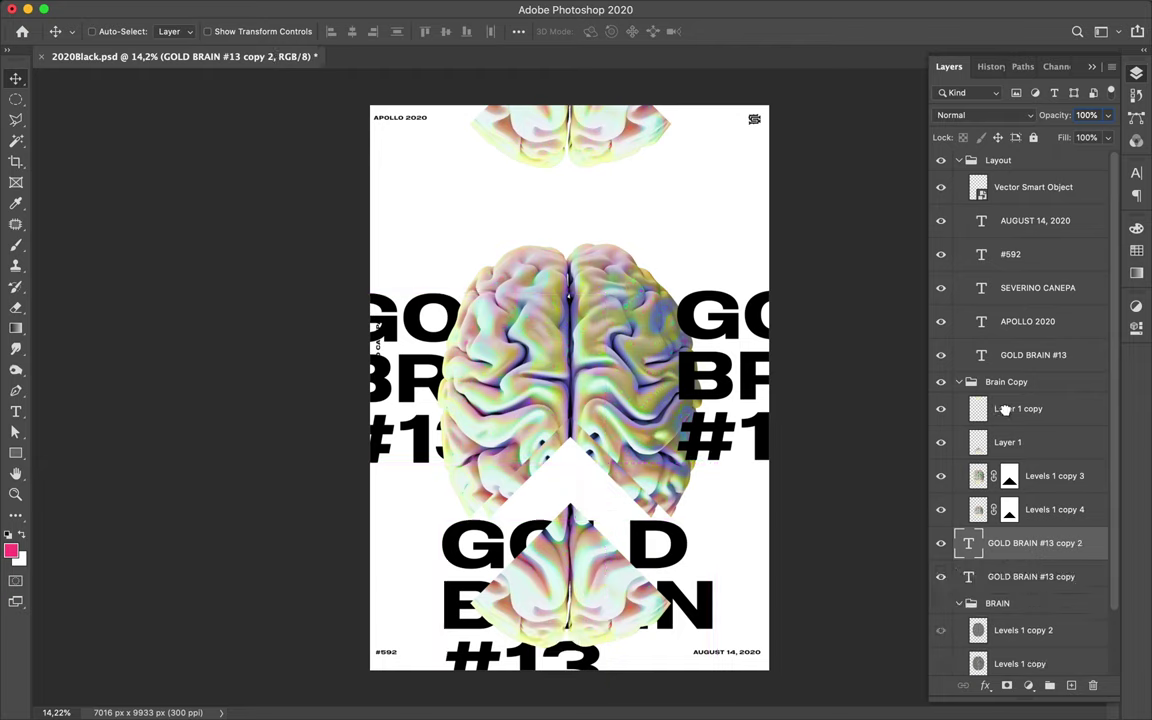
left_click_drag(1007, 545, 1007, 405)
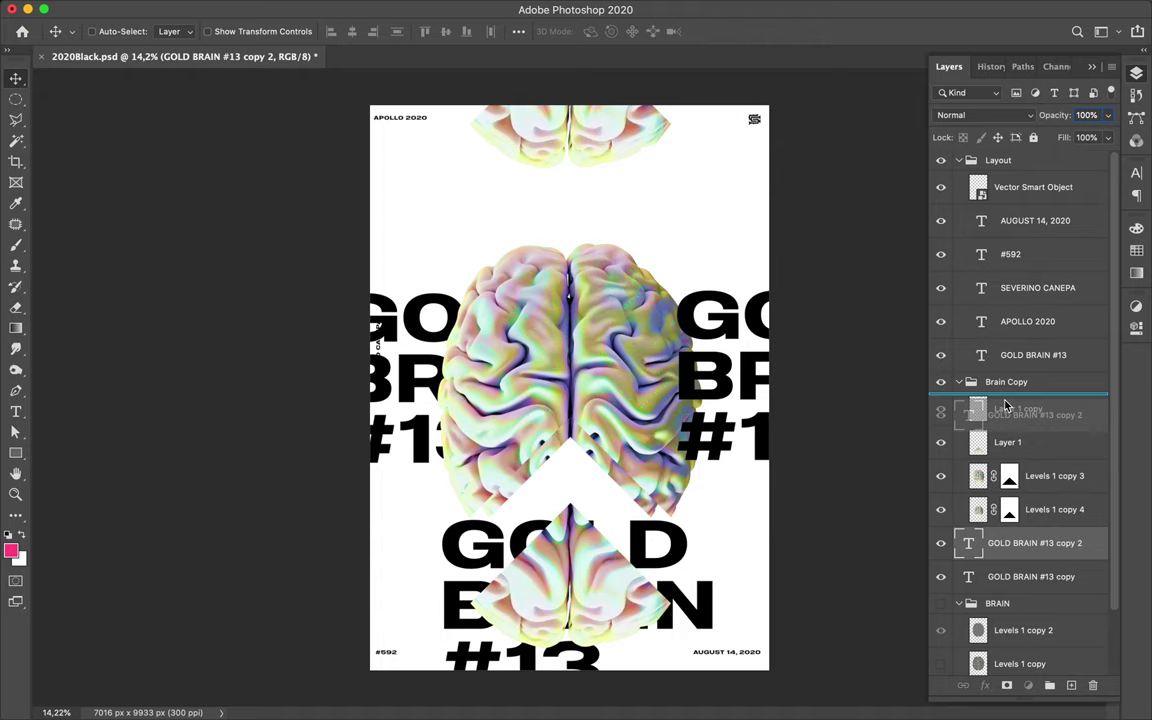
left_click_drag(1007, 405, 1005, 405)
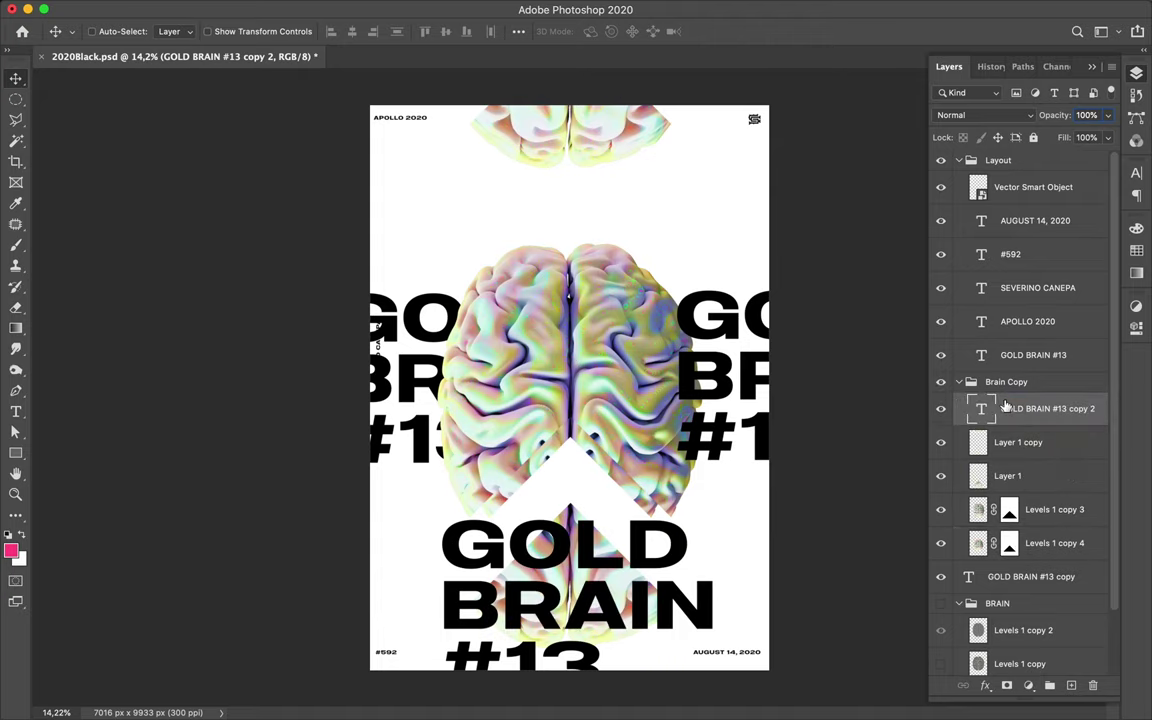
- Add a mask to the GOLD BRAIN #13 copy 2 layer and load Layer 1's diamond as a selection
left_click(1007, 686)
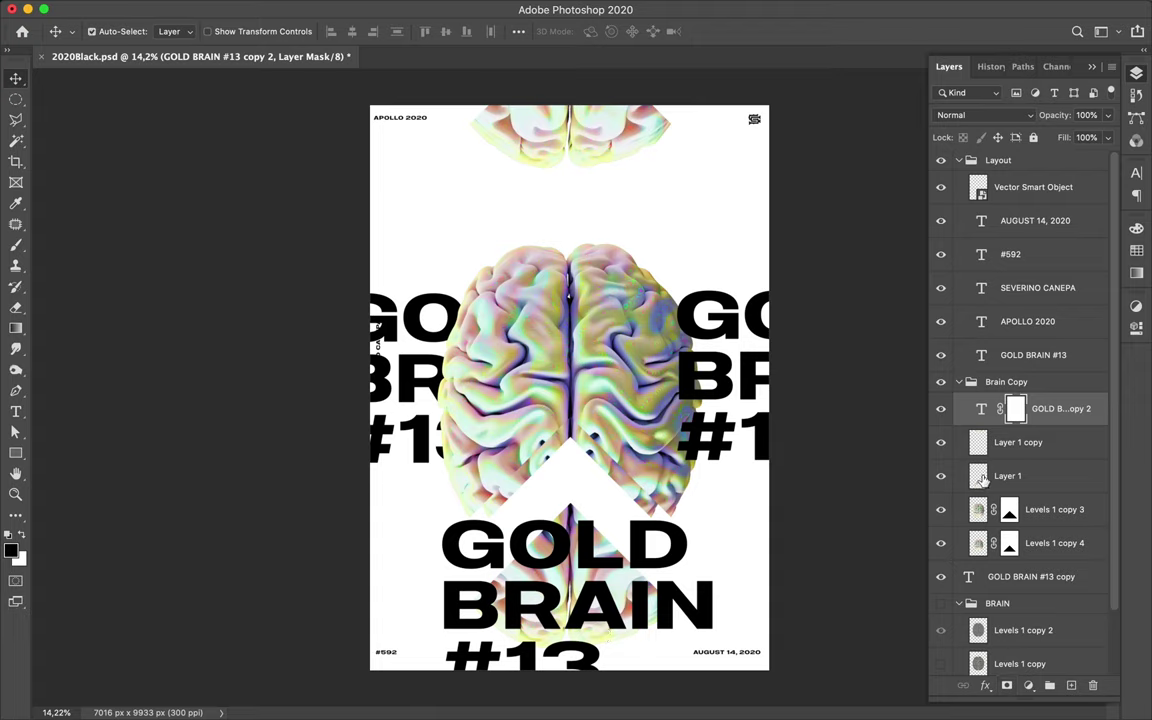
key("ctrl")
left_click(981, 481, "ctrl")
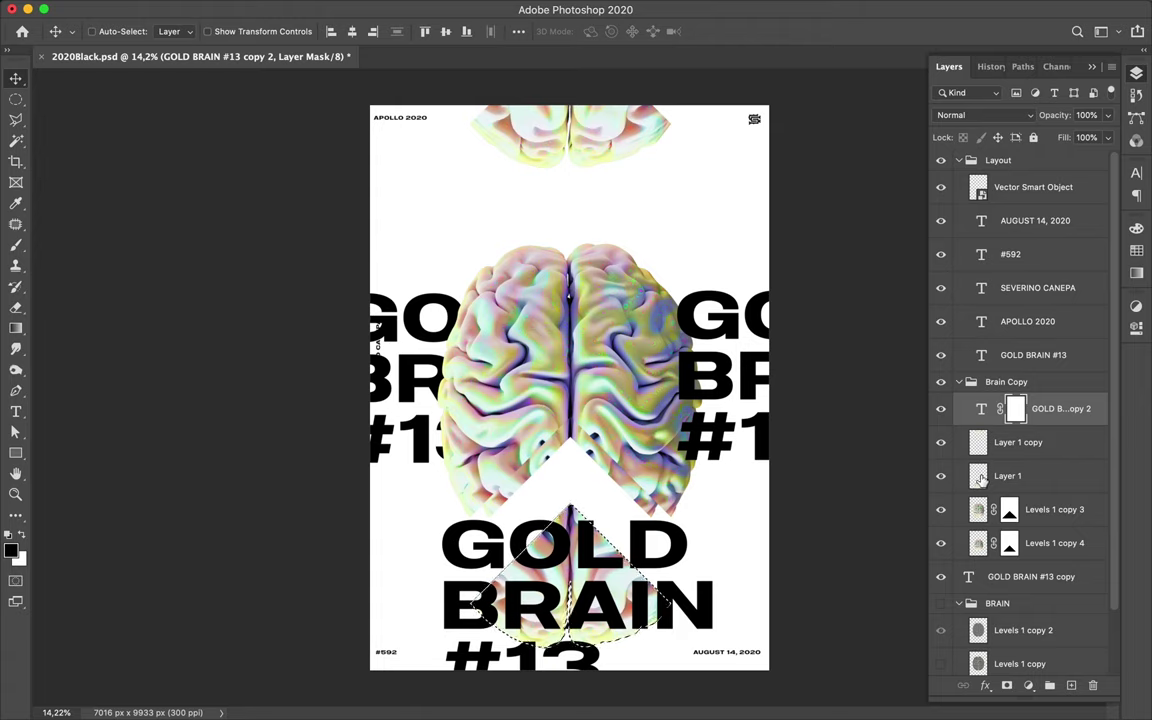
- Paint black on the mask with a small brush to hide the letters inside the diamond
key("b")
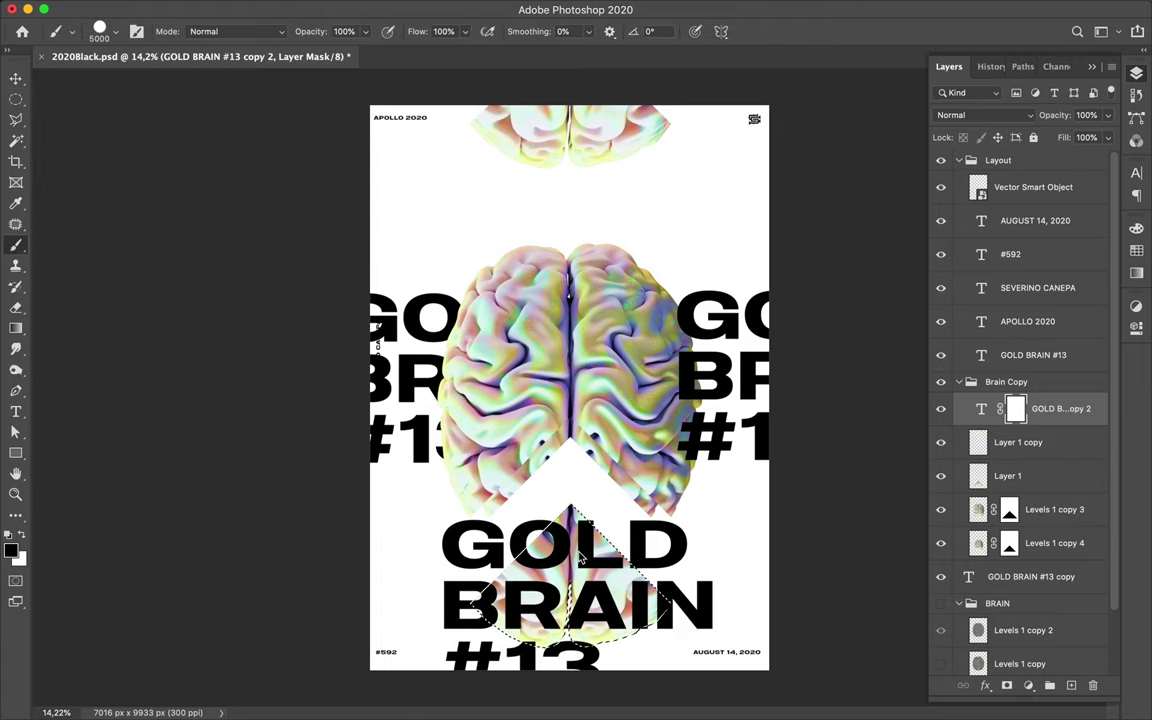
right_click(580, 558)
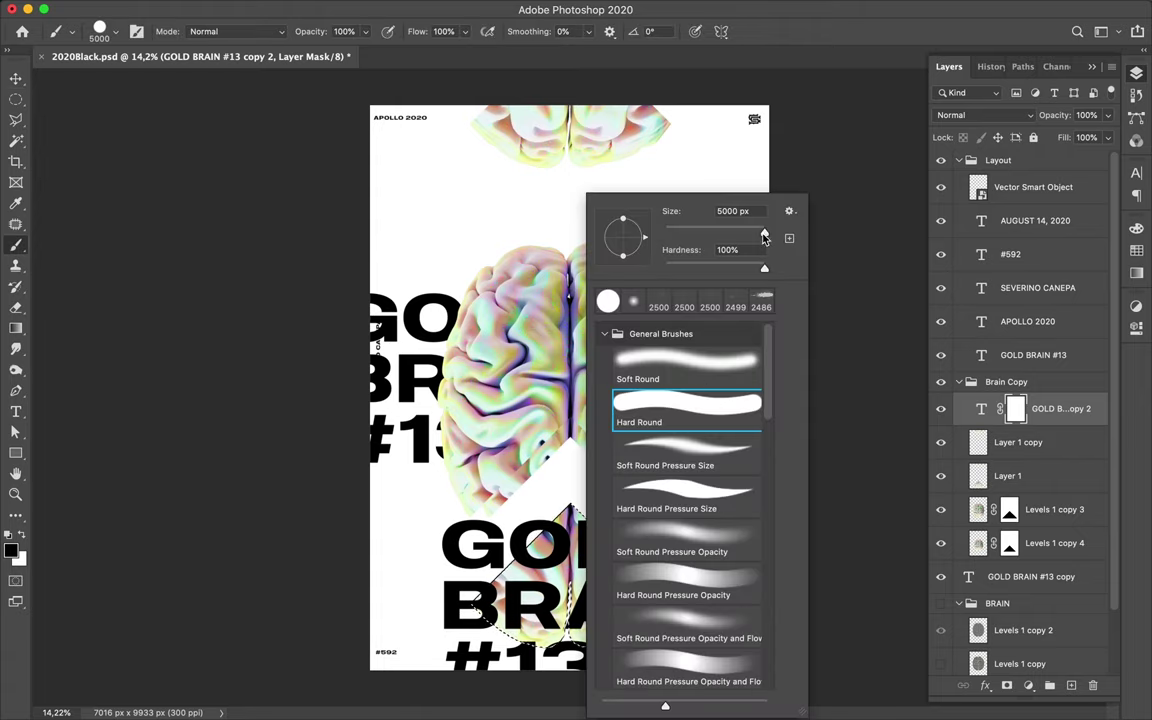
left_click_drag(764, 237, 730, 235)
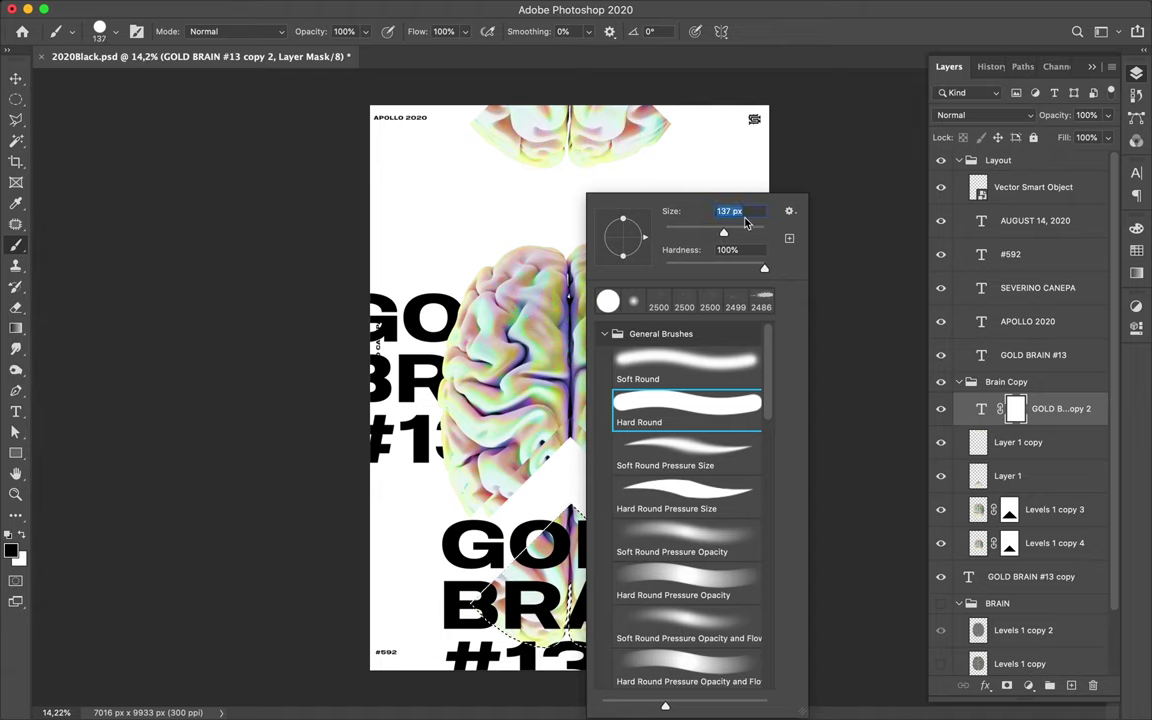
left_click_drag(727, 234, 723, 234)
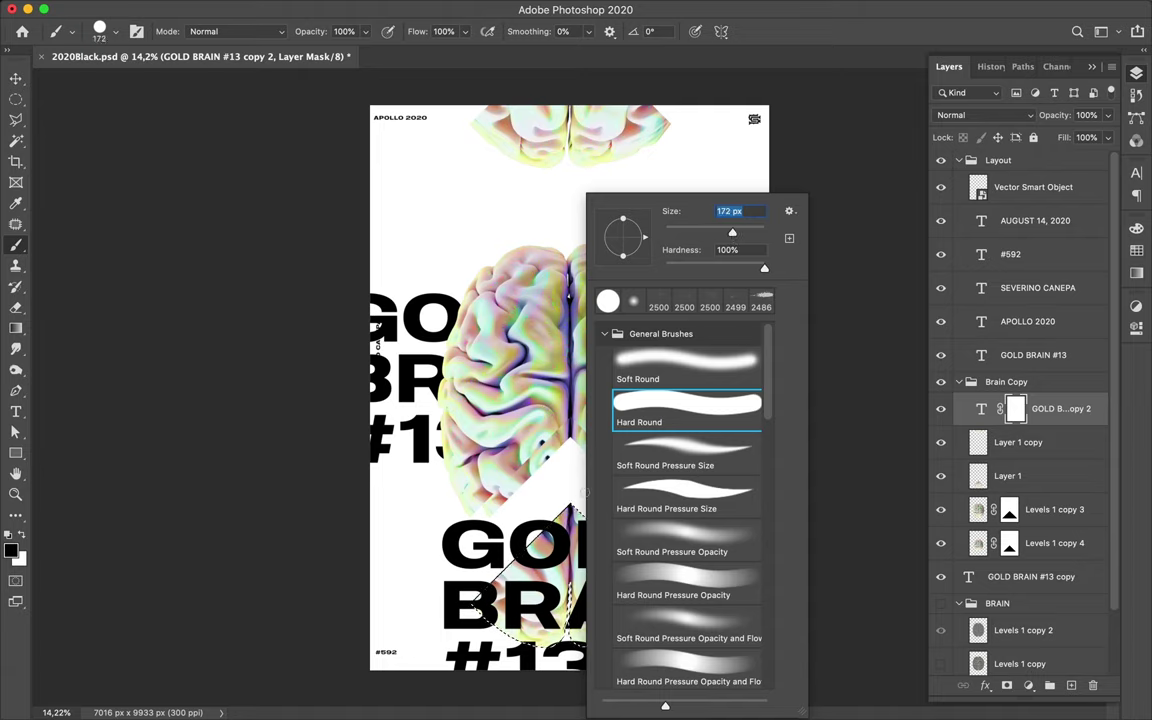
left_click_drag(733, 233, 731, 233)
type("348")
key("Return")
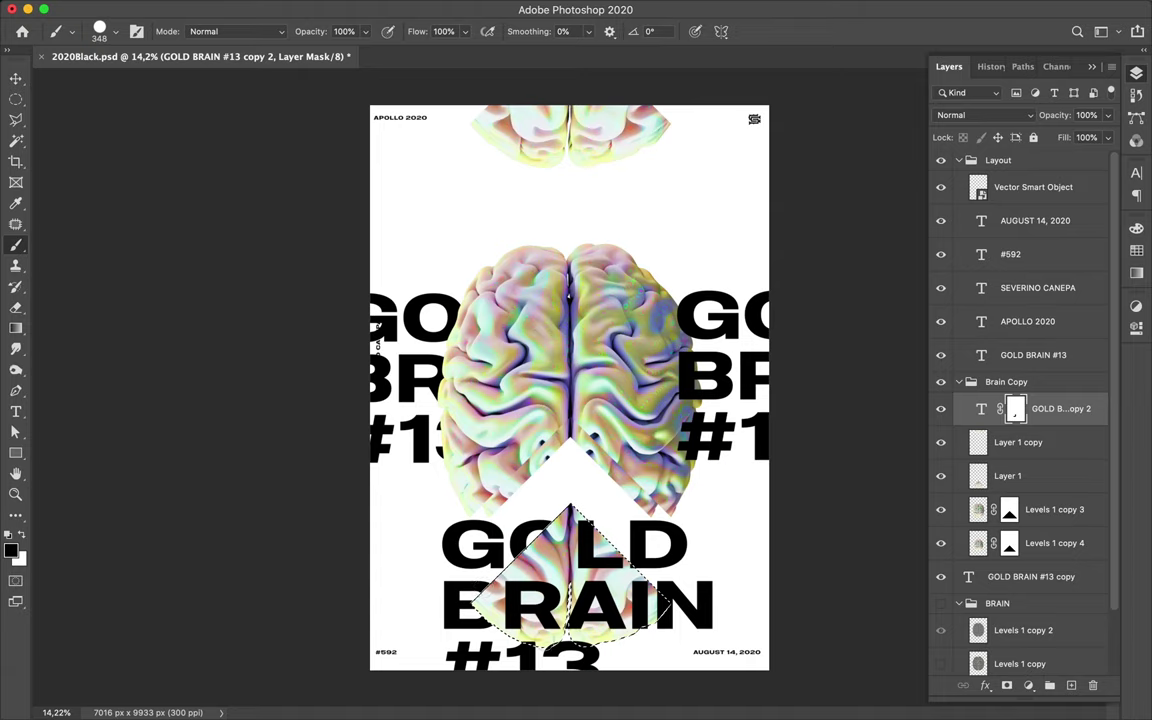
left_click_drag(495, 585, 514, 580)
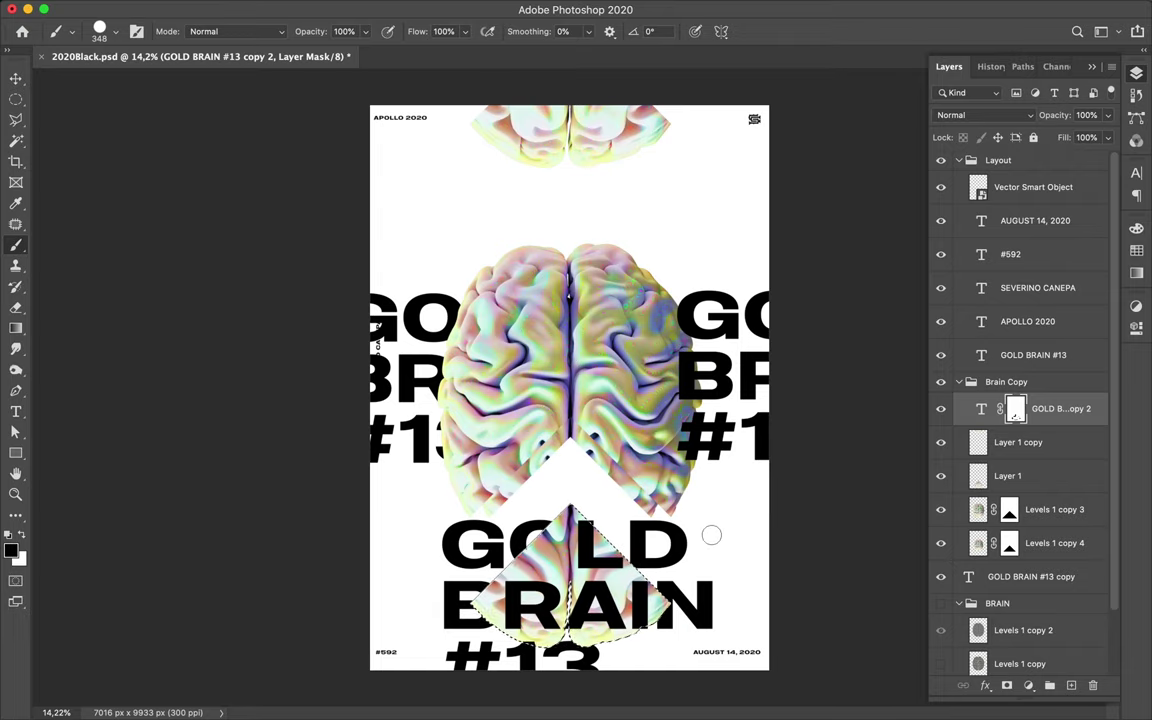
key("v")
key("m")
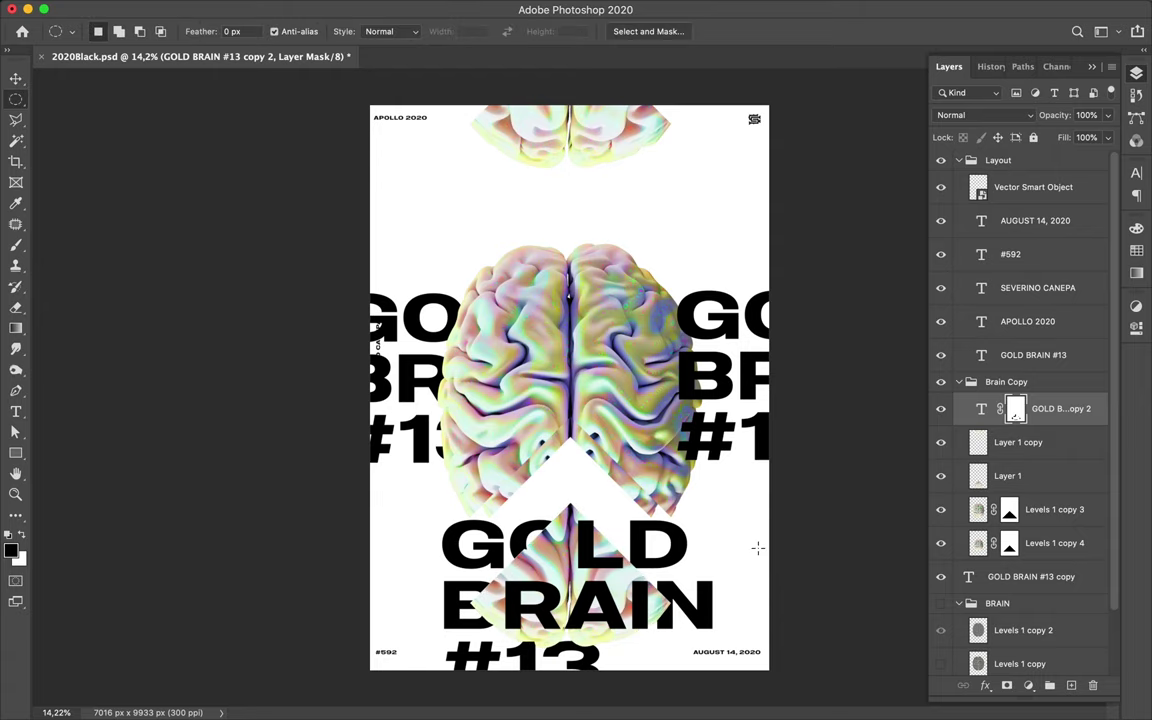
key("v")
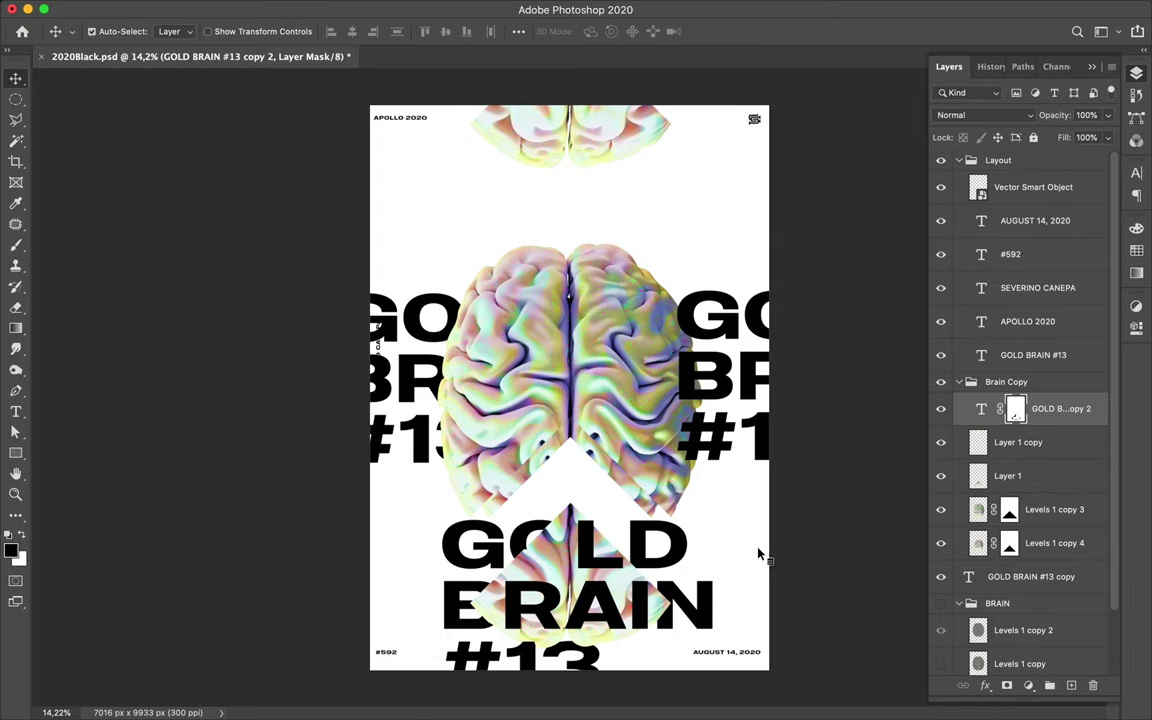
- Change the GOLD BRAIN #13 copy text colour to light grey e7e7e7 via the Character panel
left_click(421, 435)
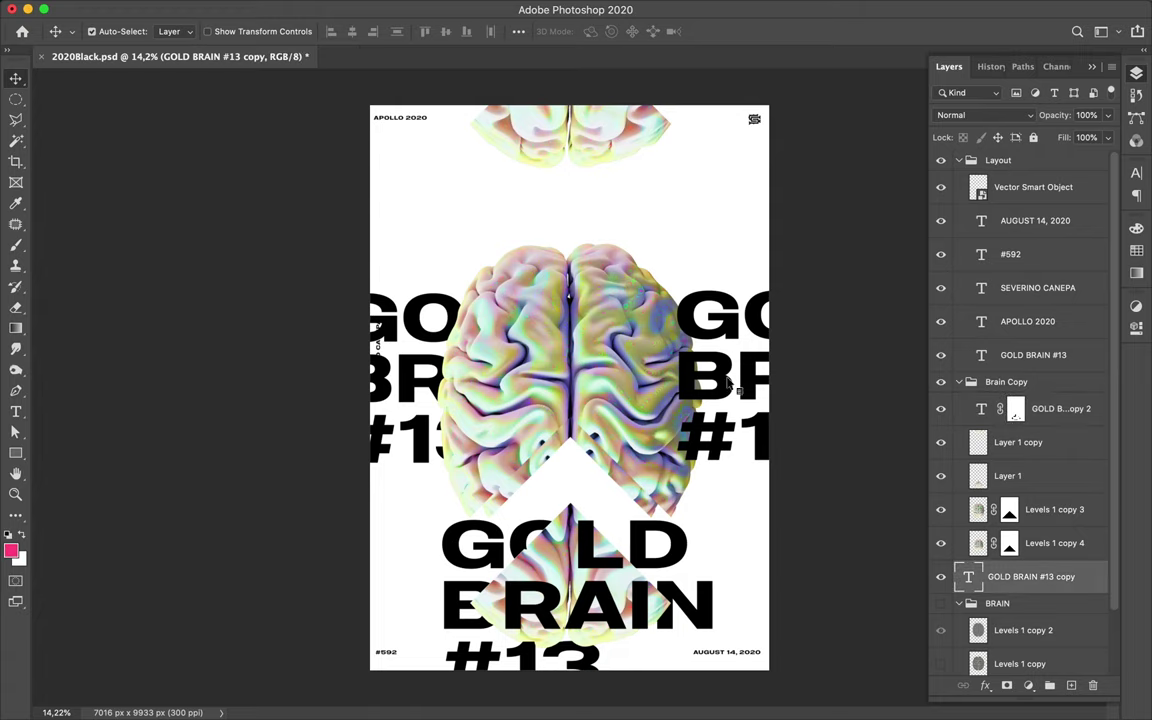
left_click(1137, 175)
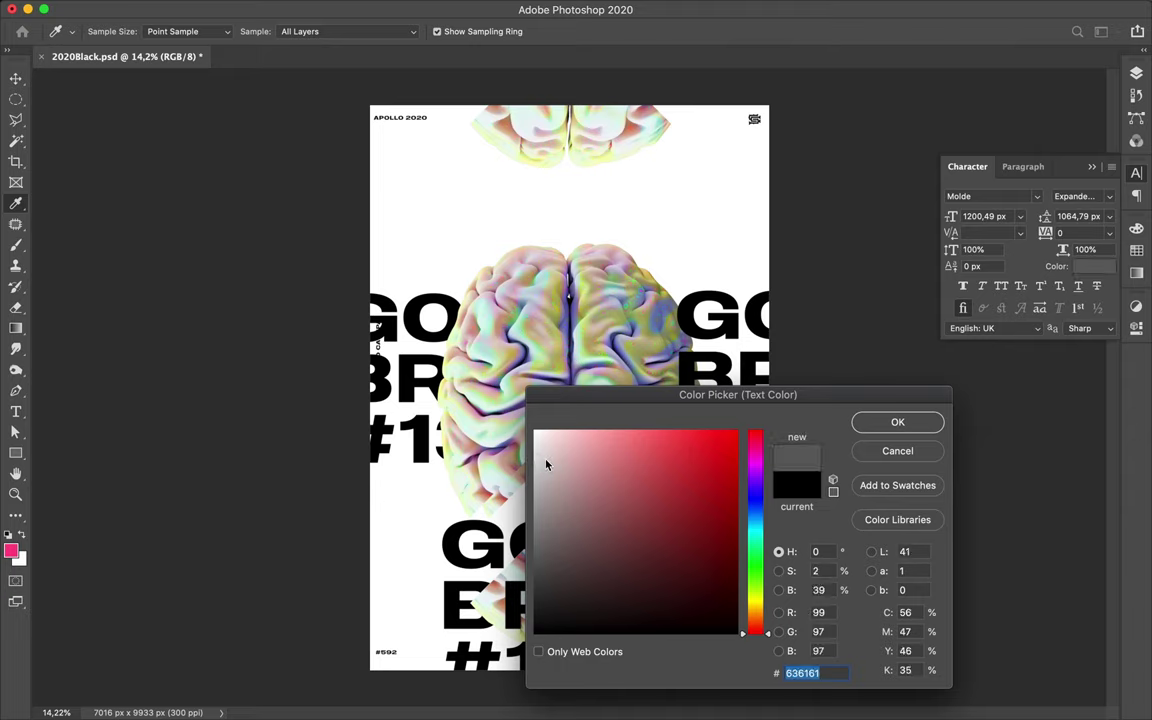
left_click(538, 454)
left_click(537, 464)
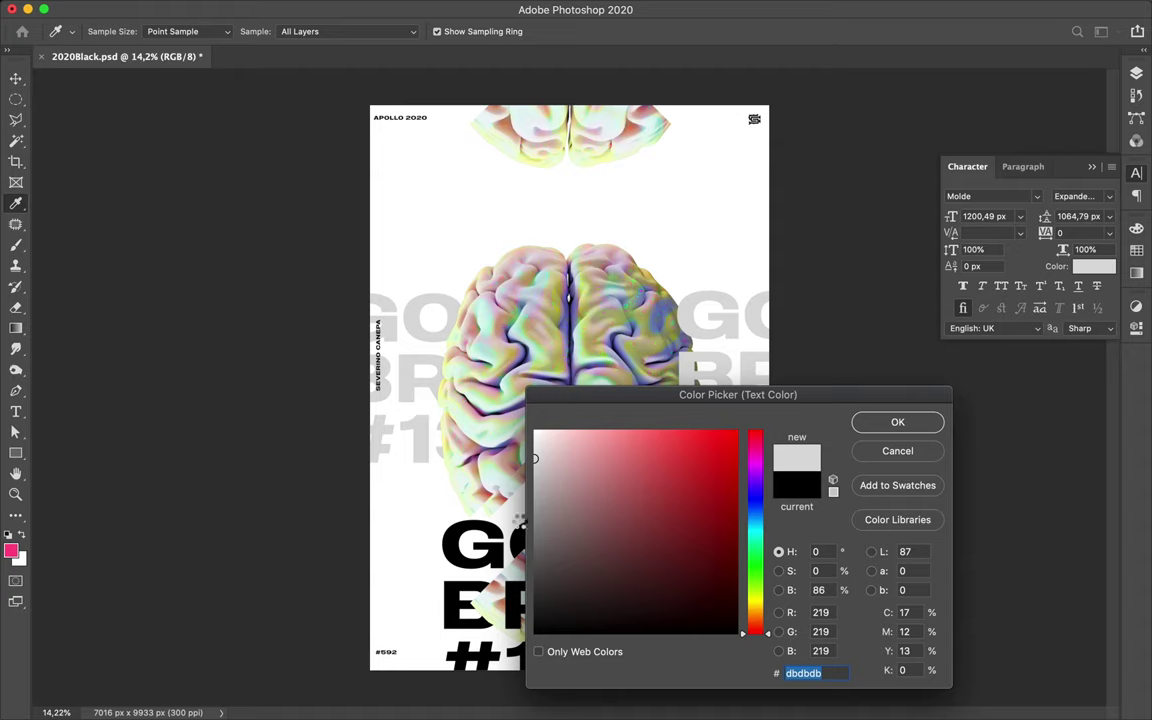
left_click(468, 469)
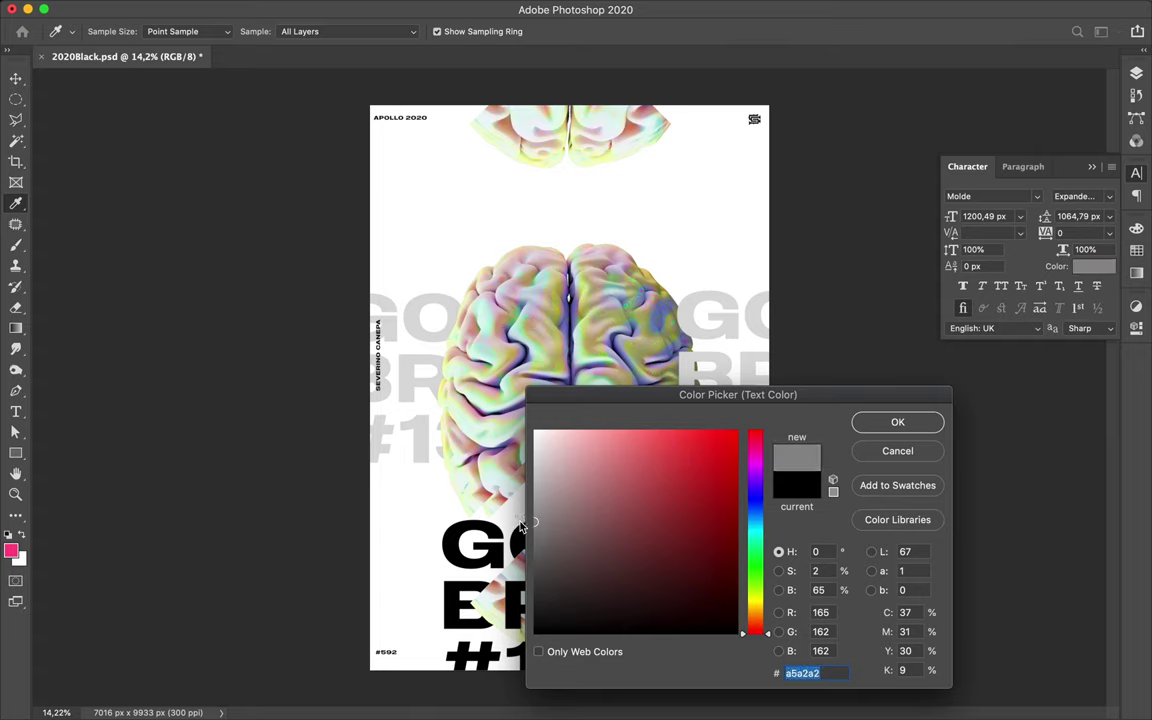
left_click(523, 520)
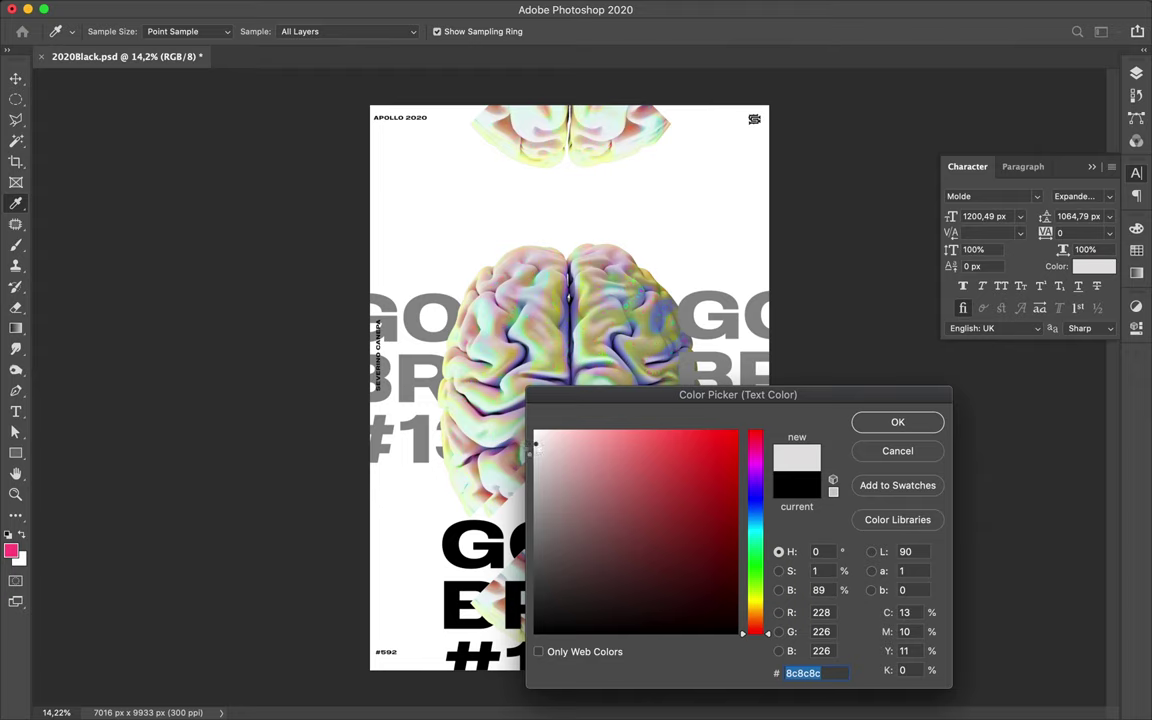
left_click(533, 450)
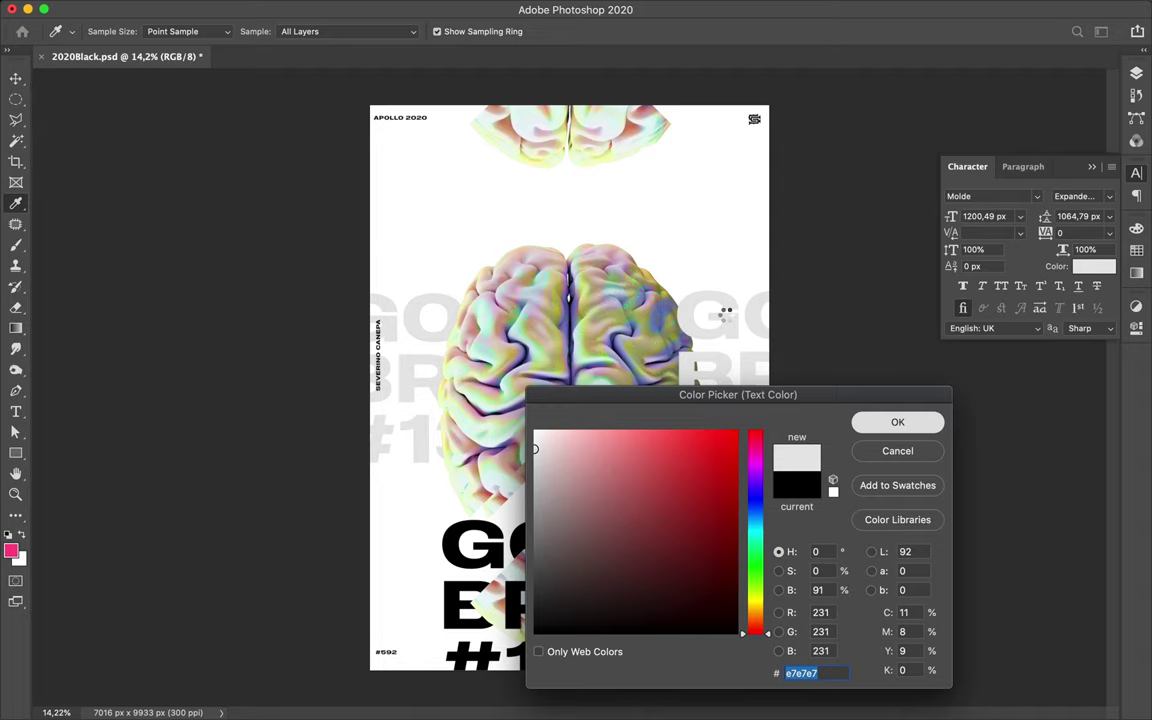
key("Return")
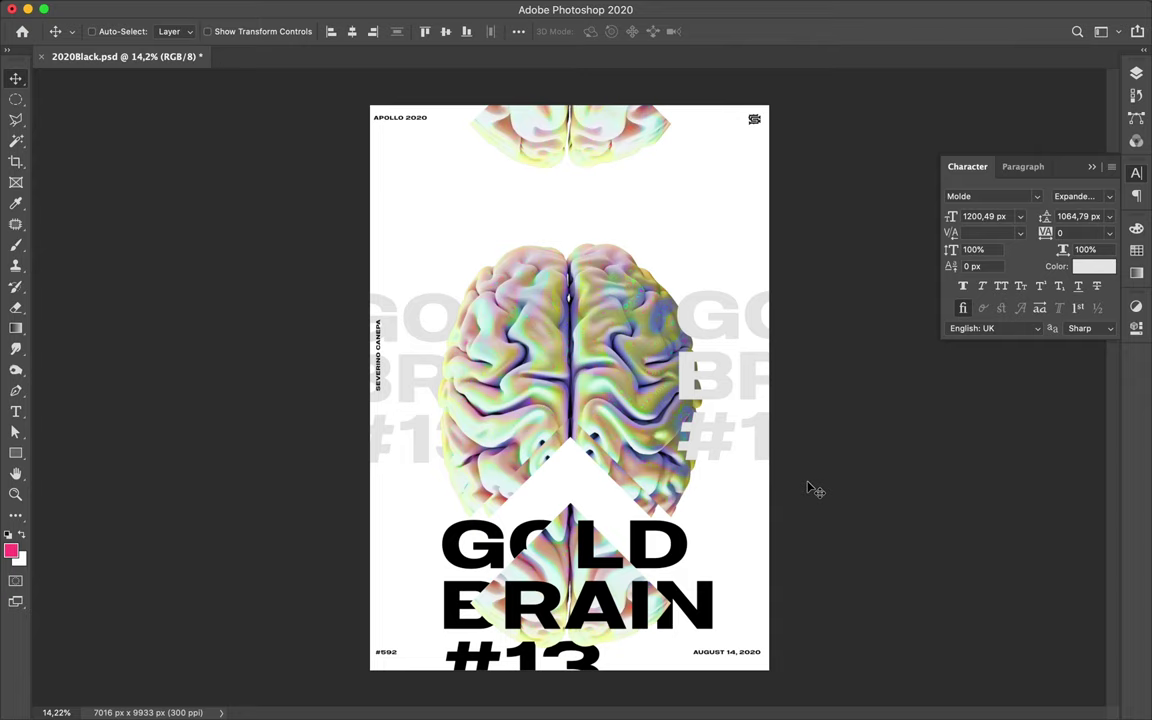
key("l")
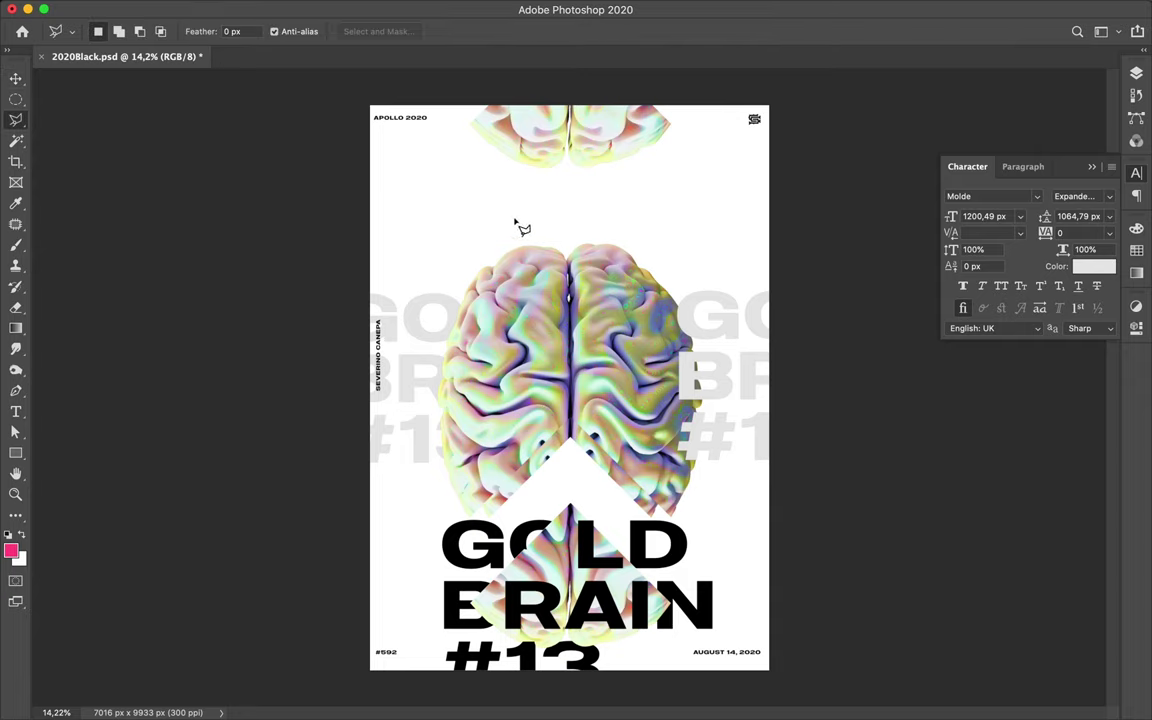
left_click(506, 222)
left_click(568, 283)
left_click(507, 223)
key("v")
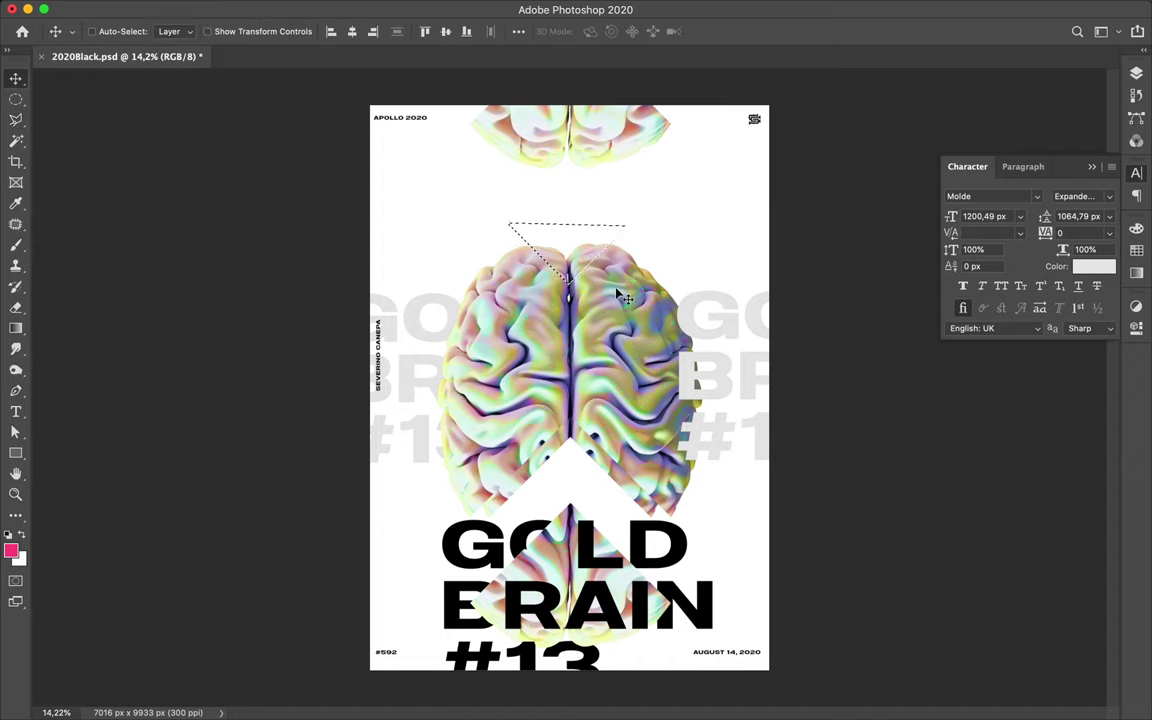
left_click(617, 294, "super")
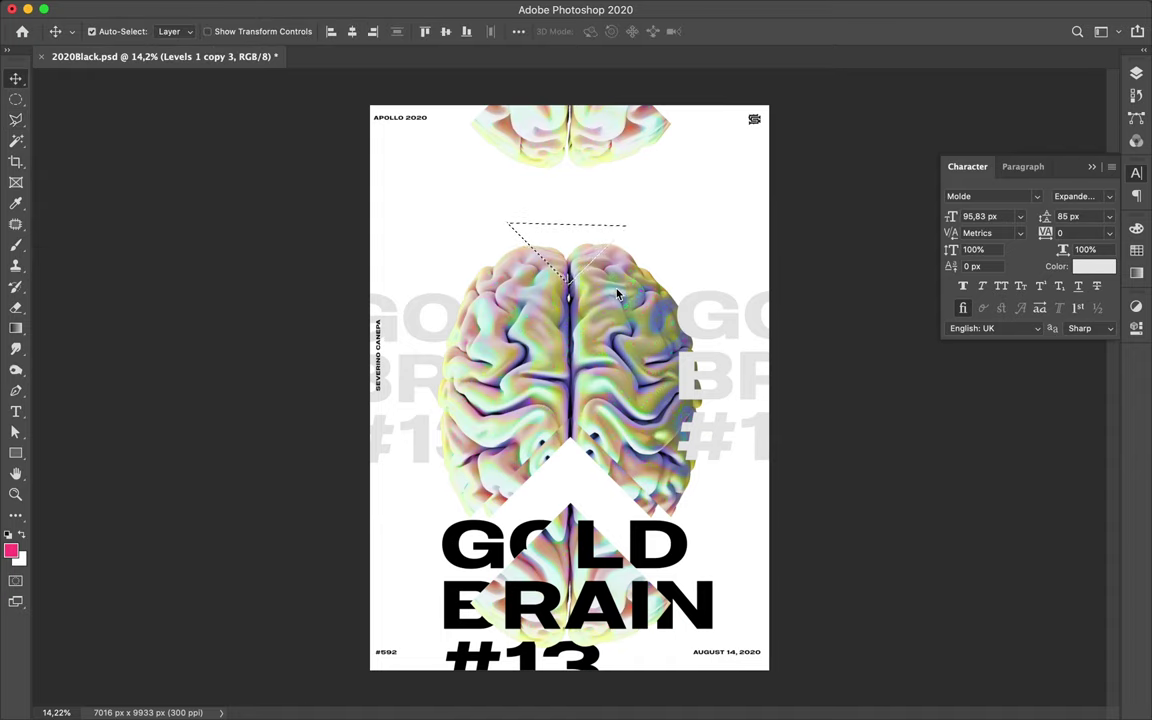
key("Delete")
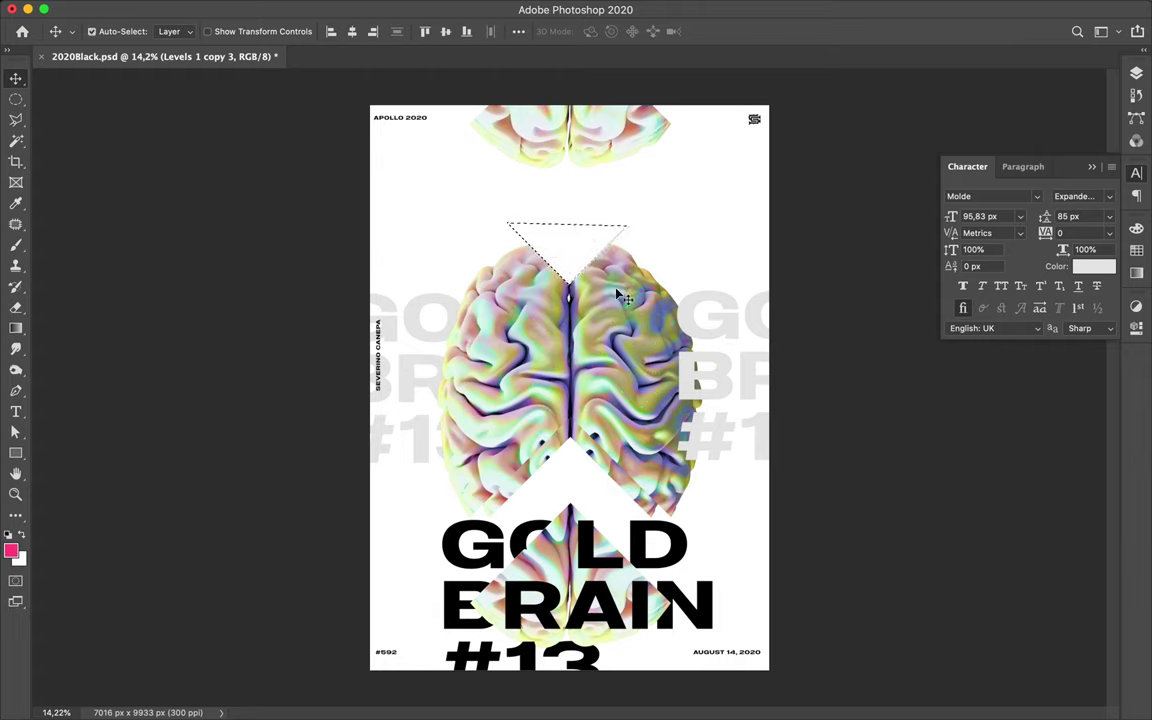
key("super+d")
key("super+v")
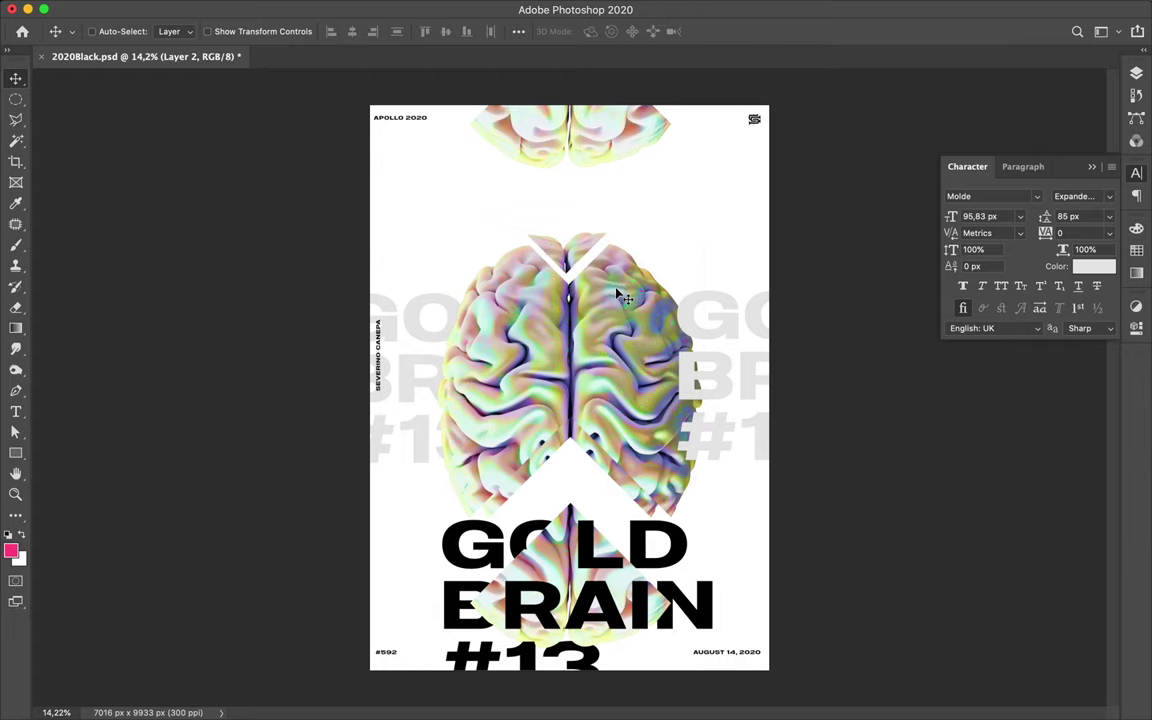
mouse_move(580, 249)
left_mouse_down()
mouse_move(585, 241)
mouse_move(582, 263)
mouse_move(582, 252)
left_mouse_up()
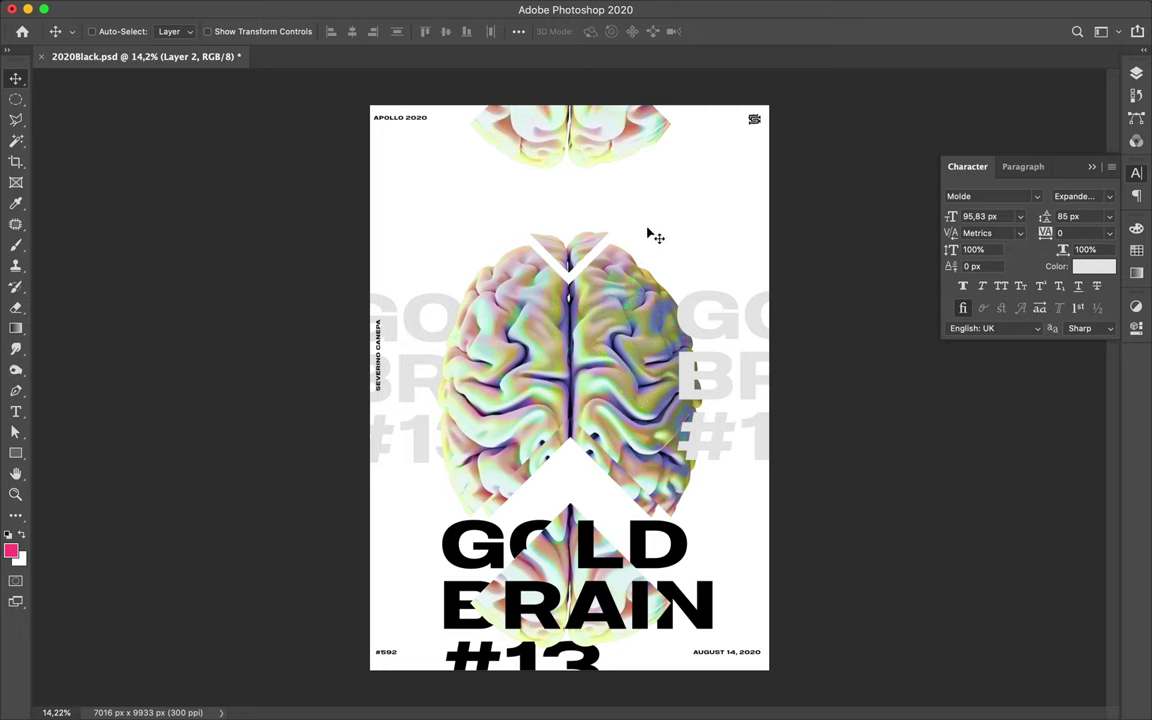
- Draw a roughly 1444 × 1555 px rectangle over the brain's upper left, filled solid pink
key("u")
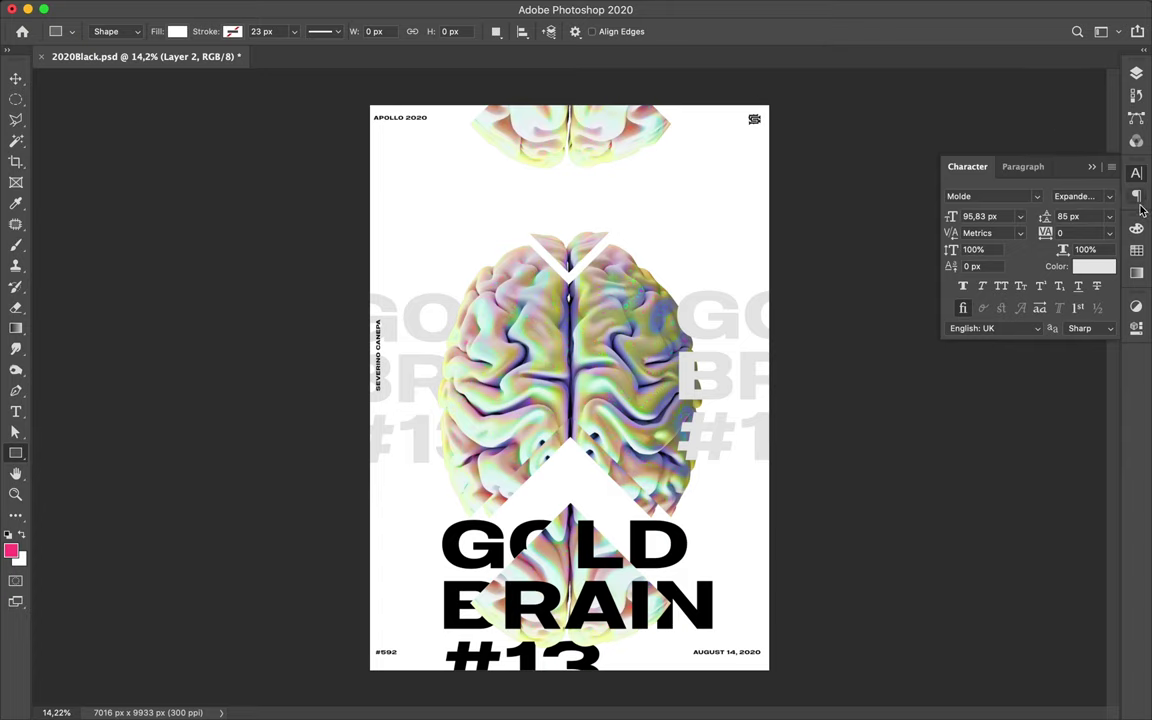
left_click(1137, 249)
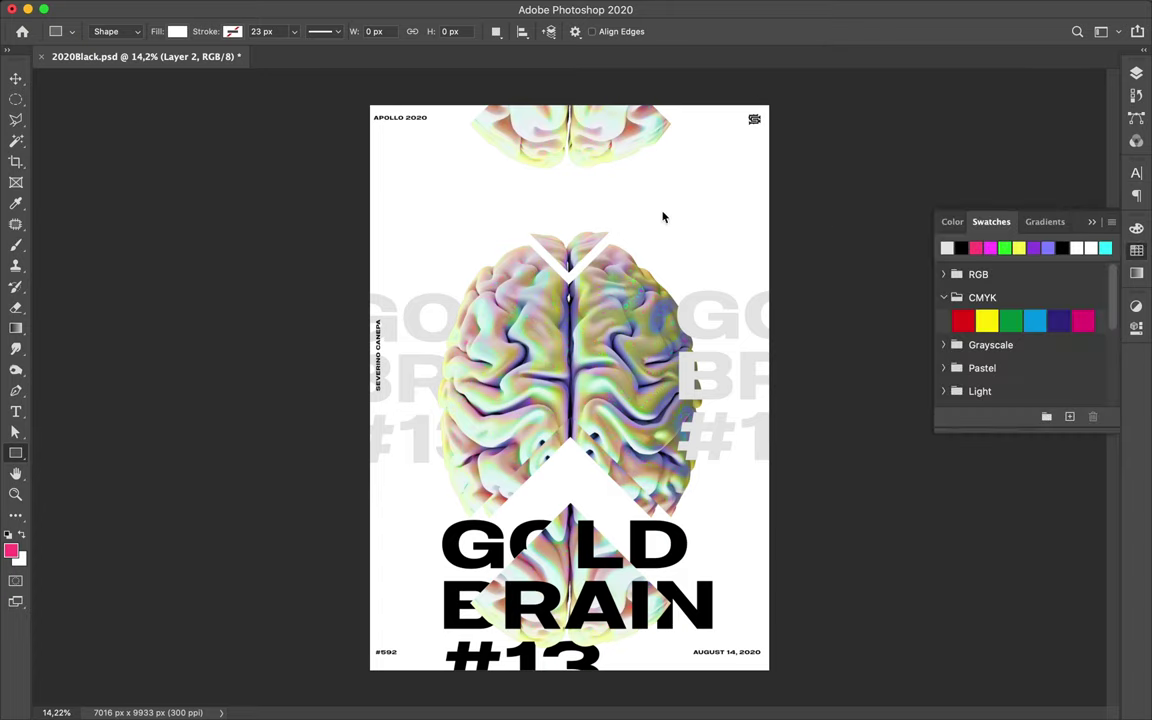
left_click_drag(467, 225, 549, 313)
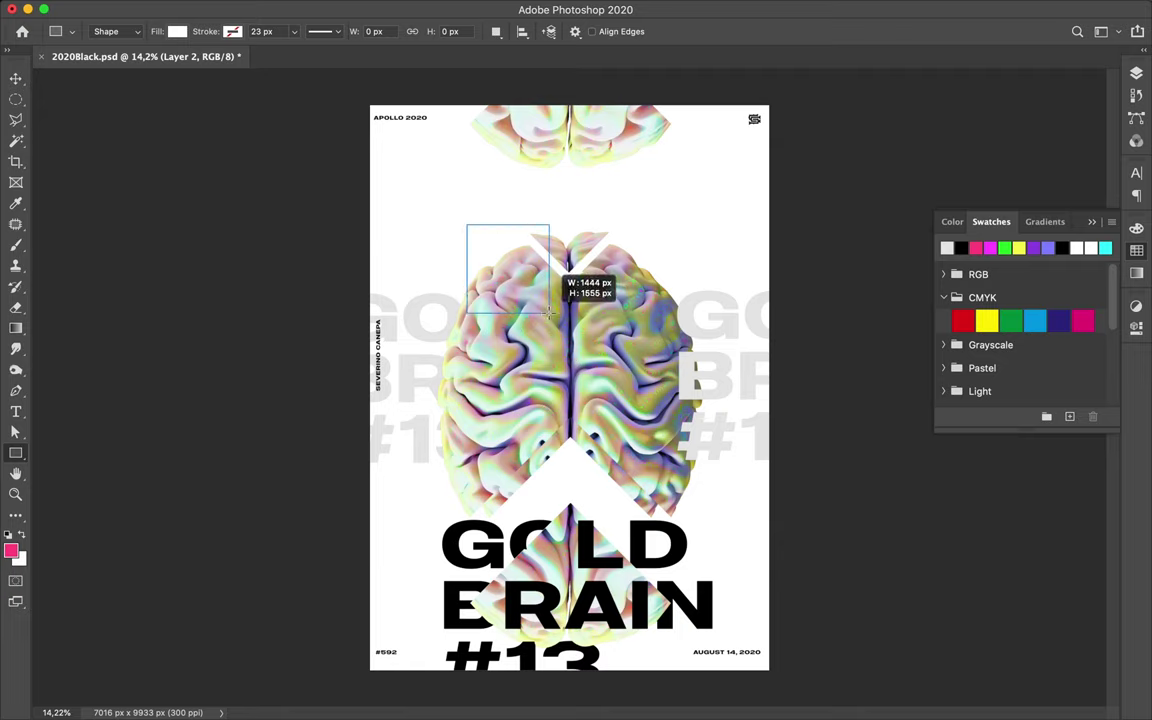
left_click_drag(549, 313, 549, 313)
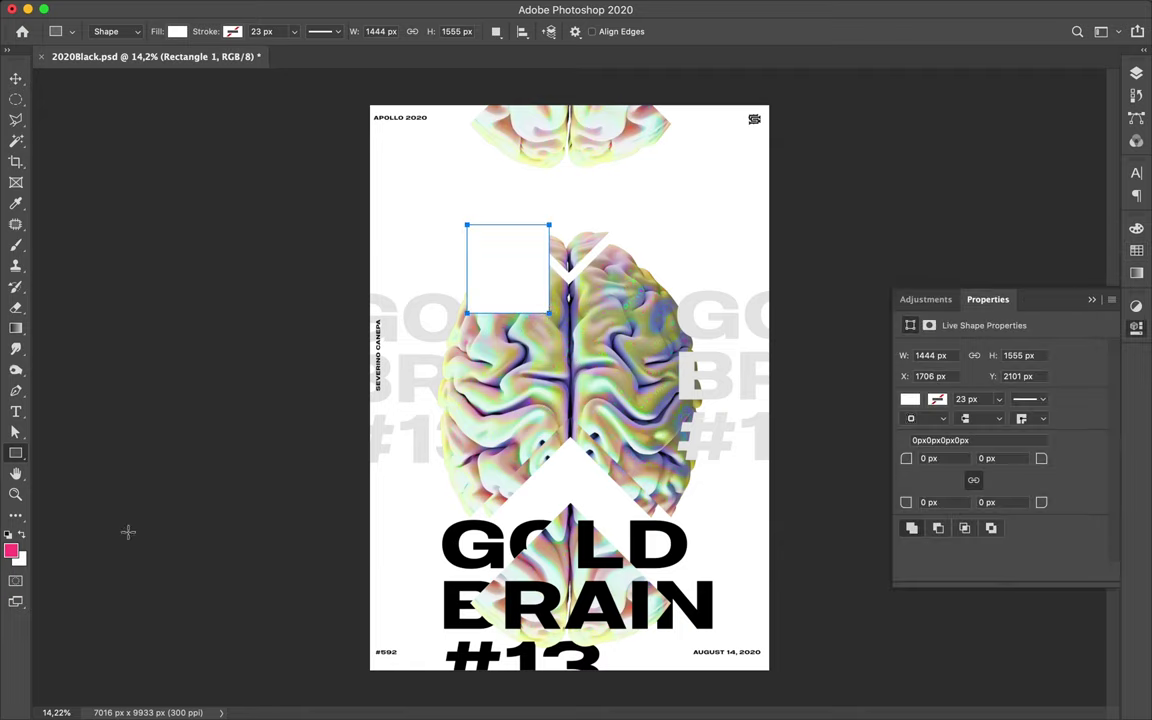
left_click(178, 31)
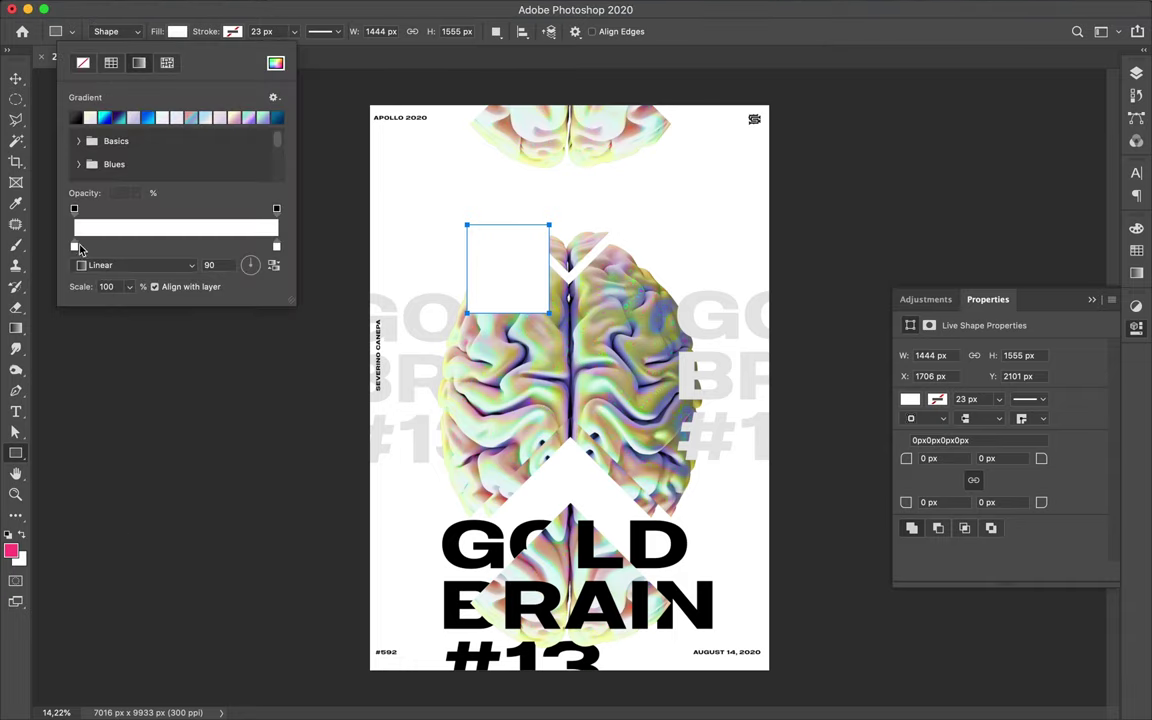
left_click(111, 63)
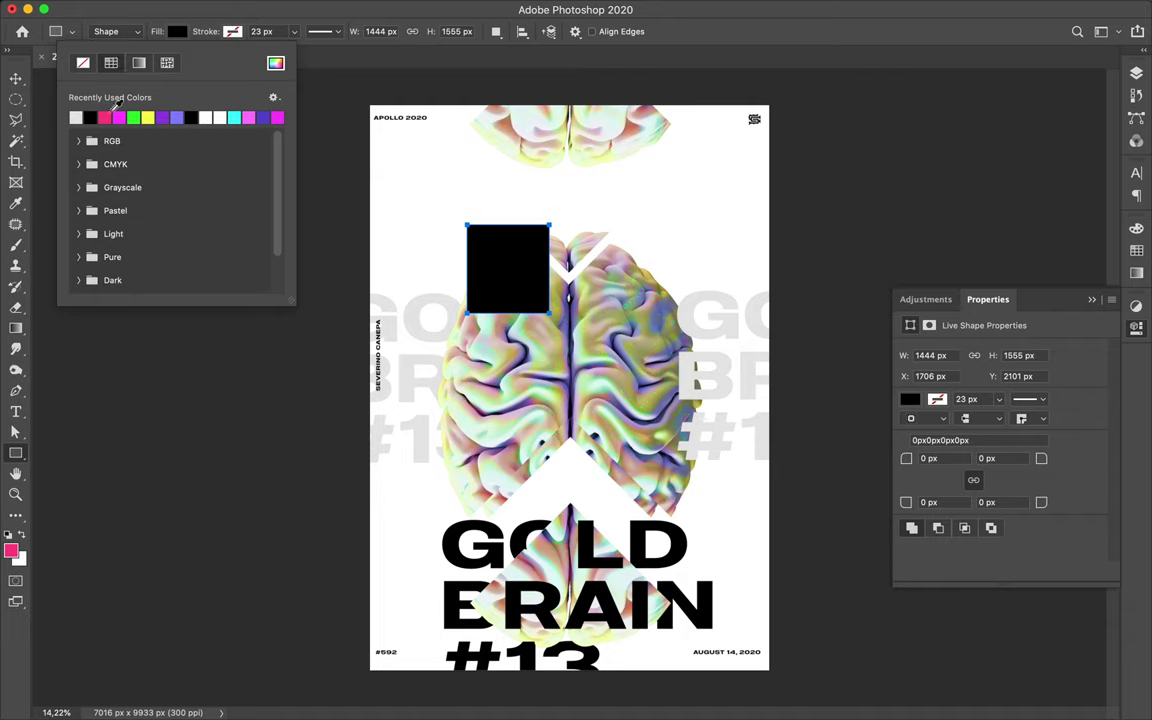
left_click(104, 117)
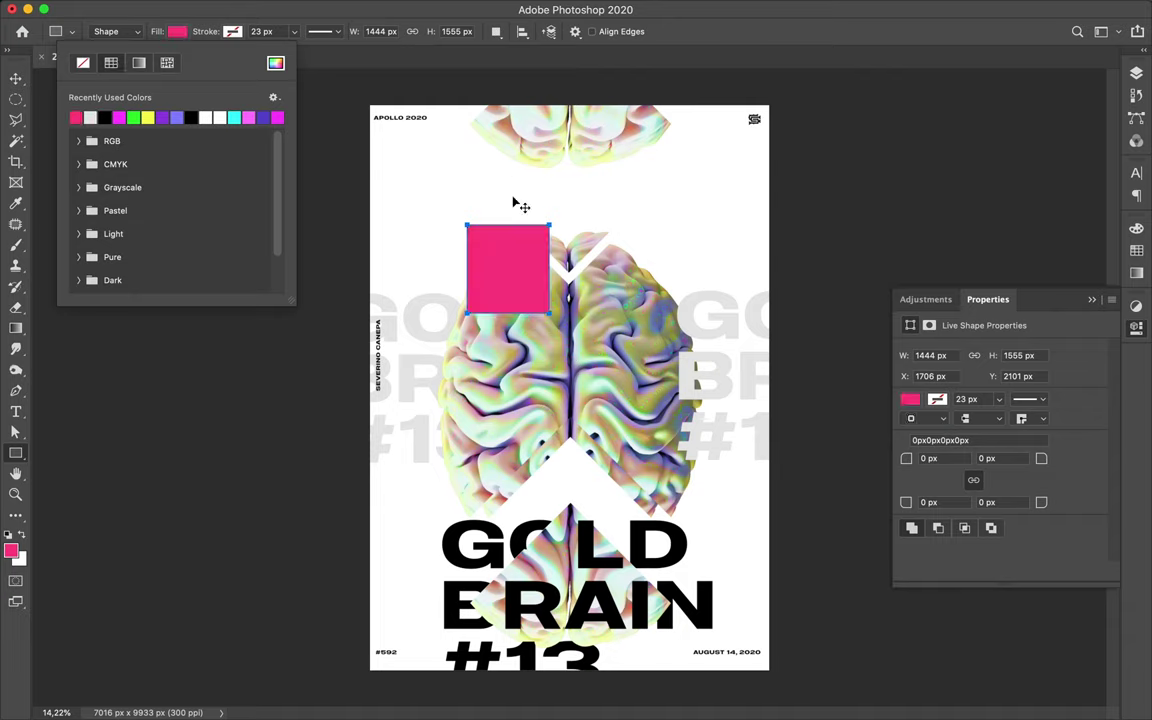
- Flatten the pink rectangle into a thin bar and rotate it 90° into a 105 × 1444 px vertical bar
key("v")
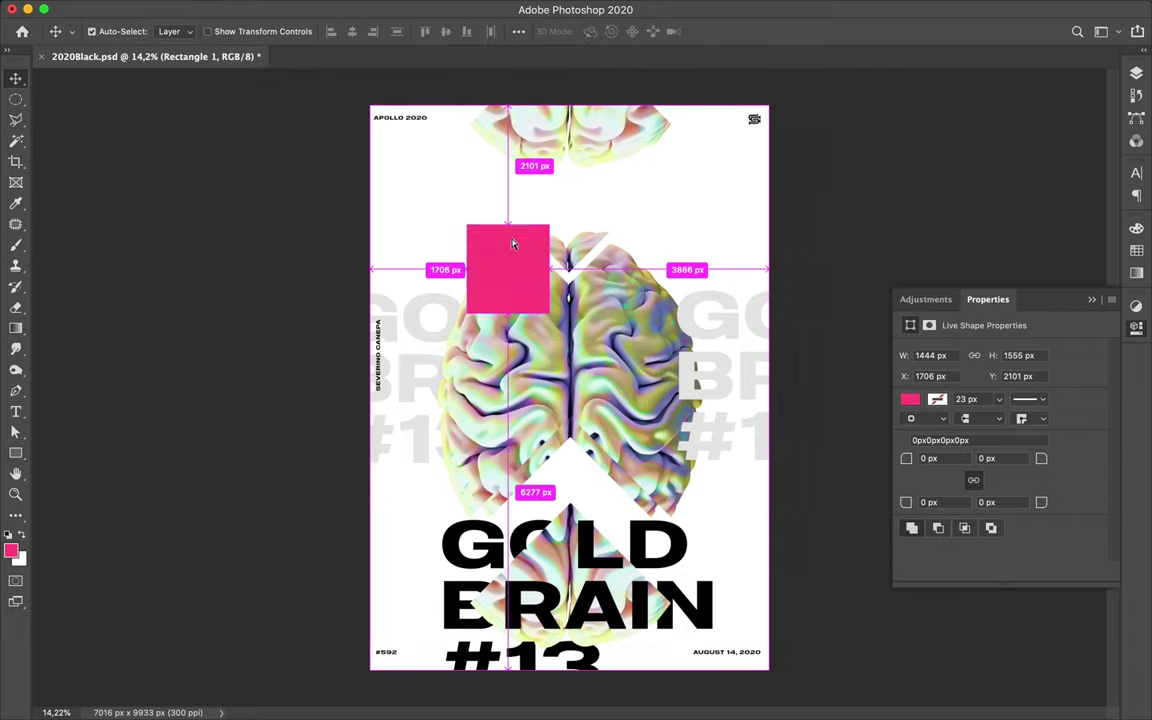
key("ctrl+t")
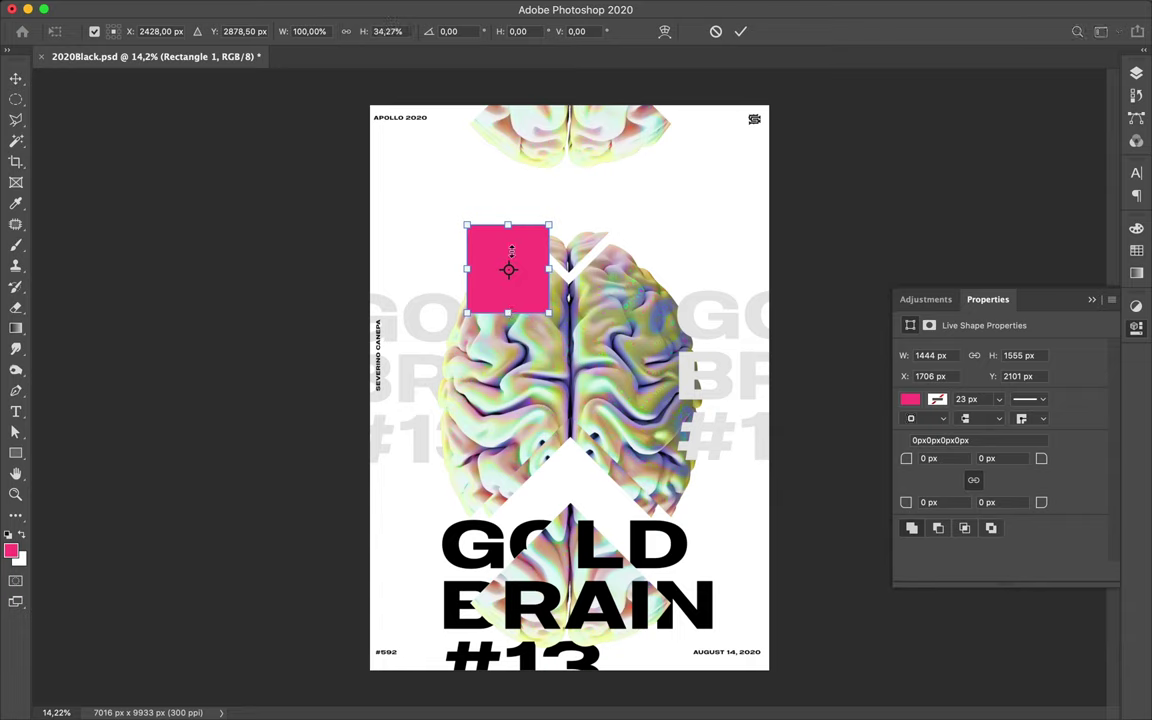
left_click_drag(509, 313, 510, 229)
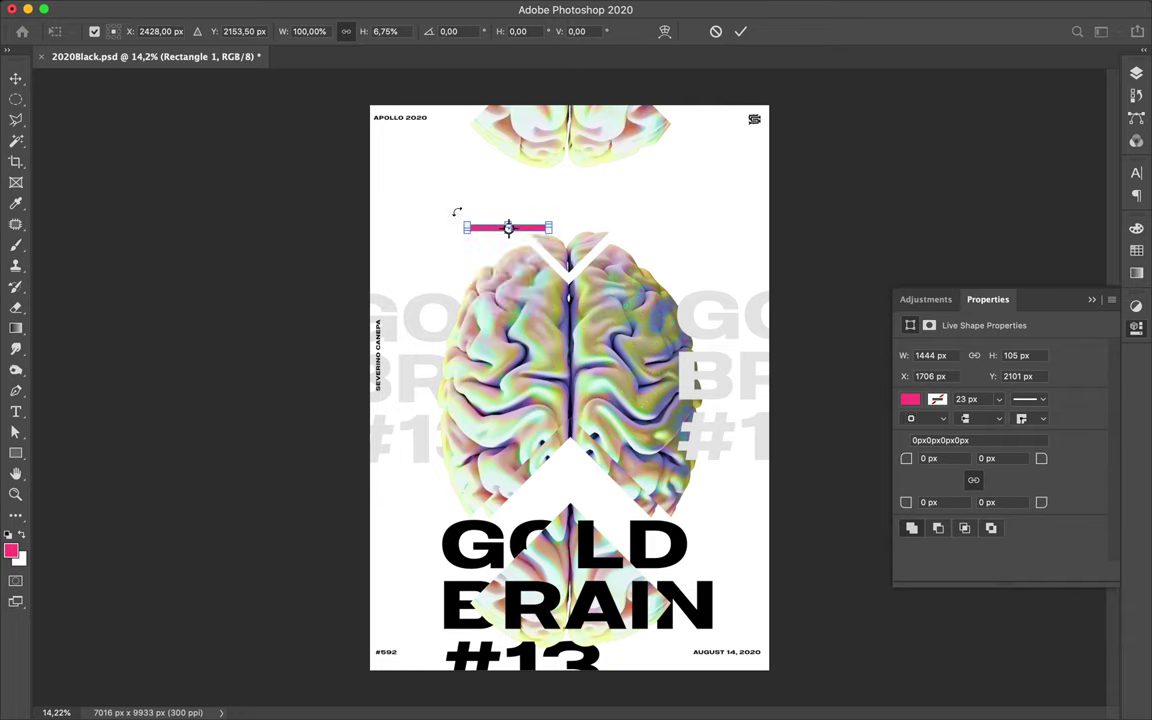
left_click_drag(456, 212, 545, 160)
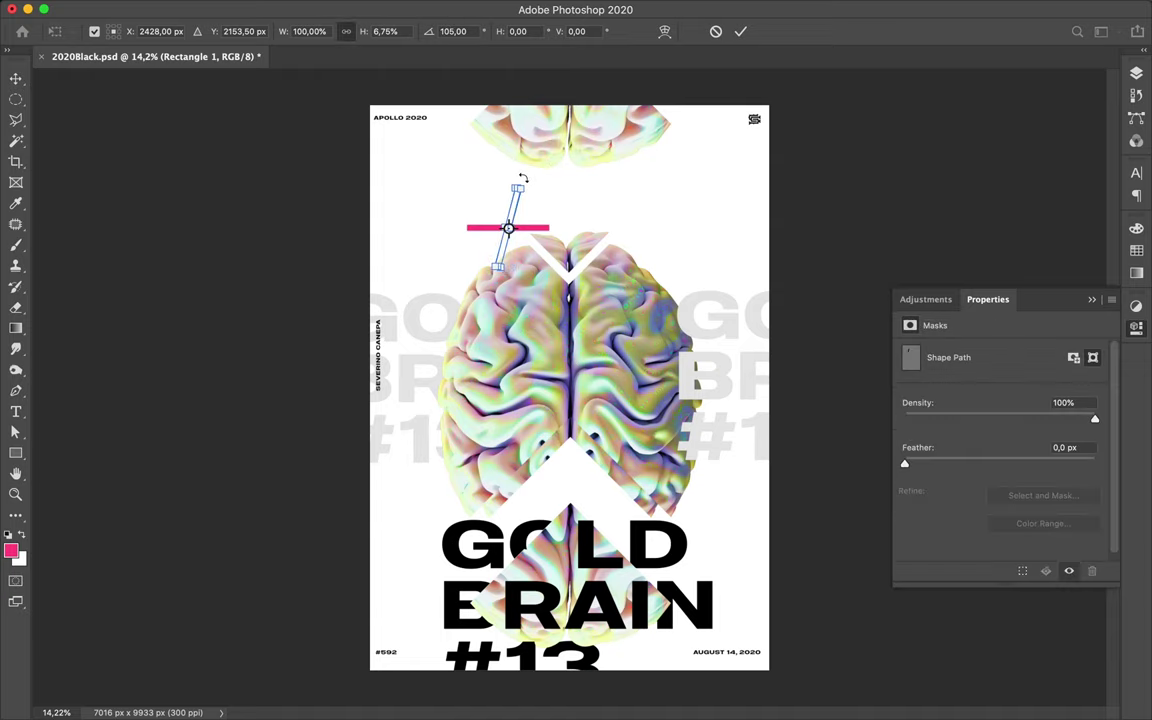
left_click_drag(518, 174, 513, 175)
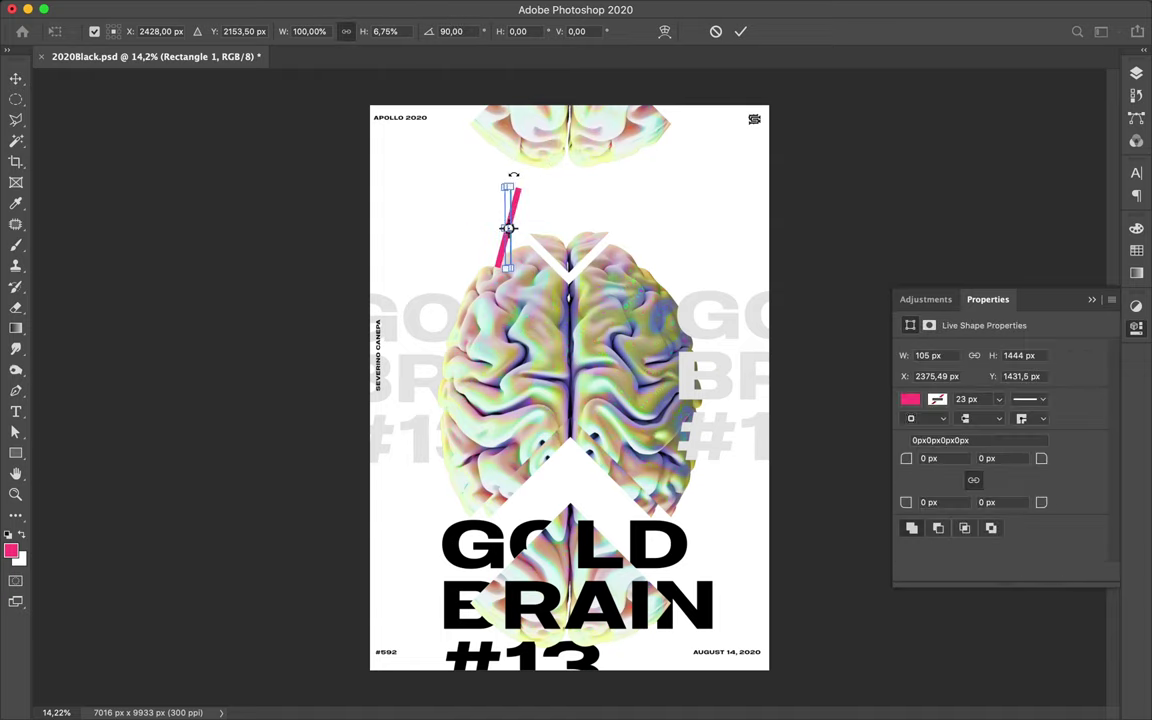
key("Return")
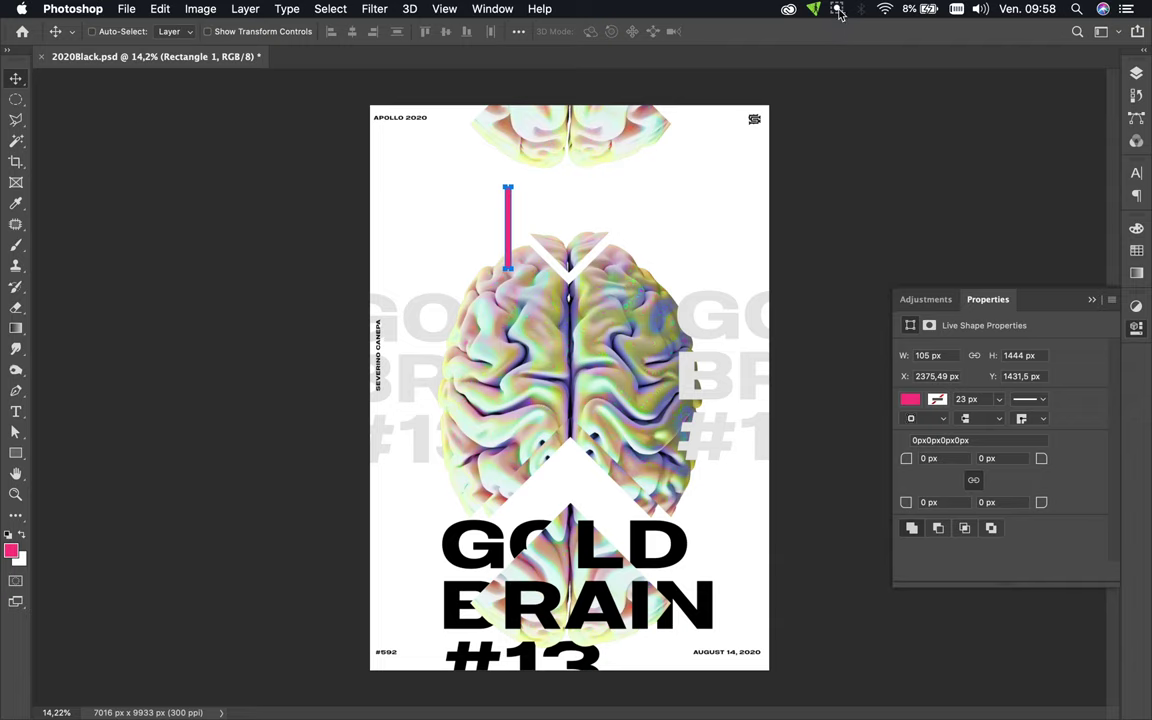
- Bring Photoshop back into focus and save the poster document
left_click(838, 12)
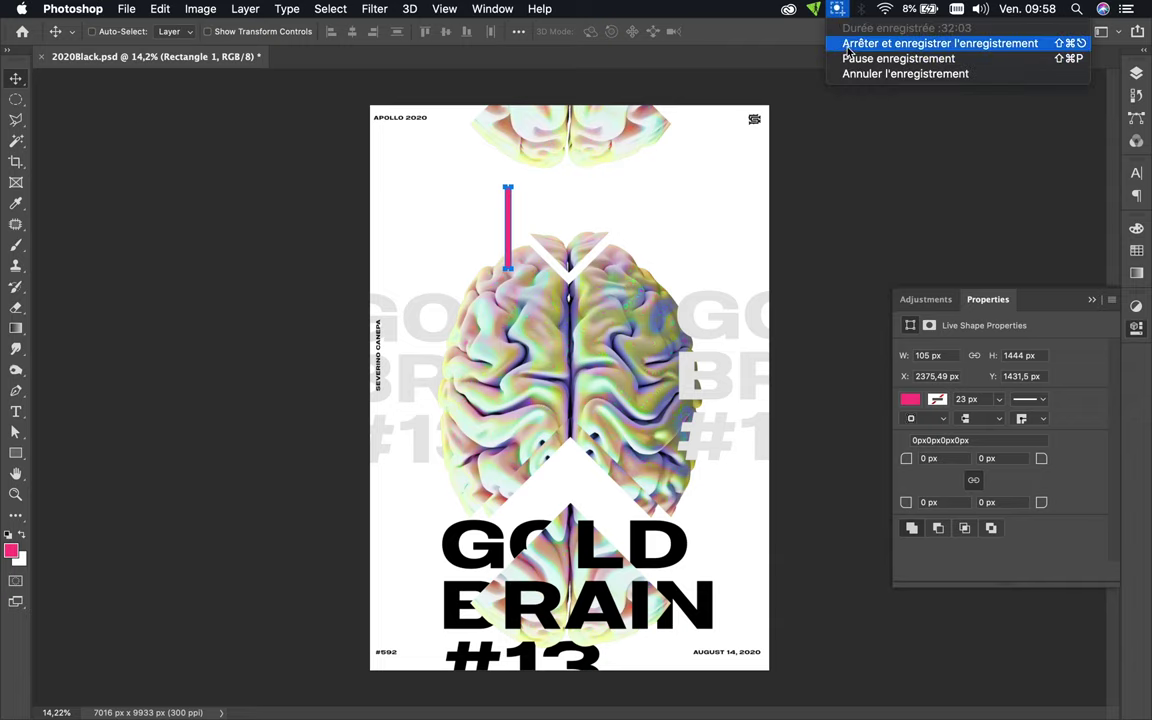
left_click(848, 44)
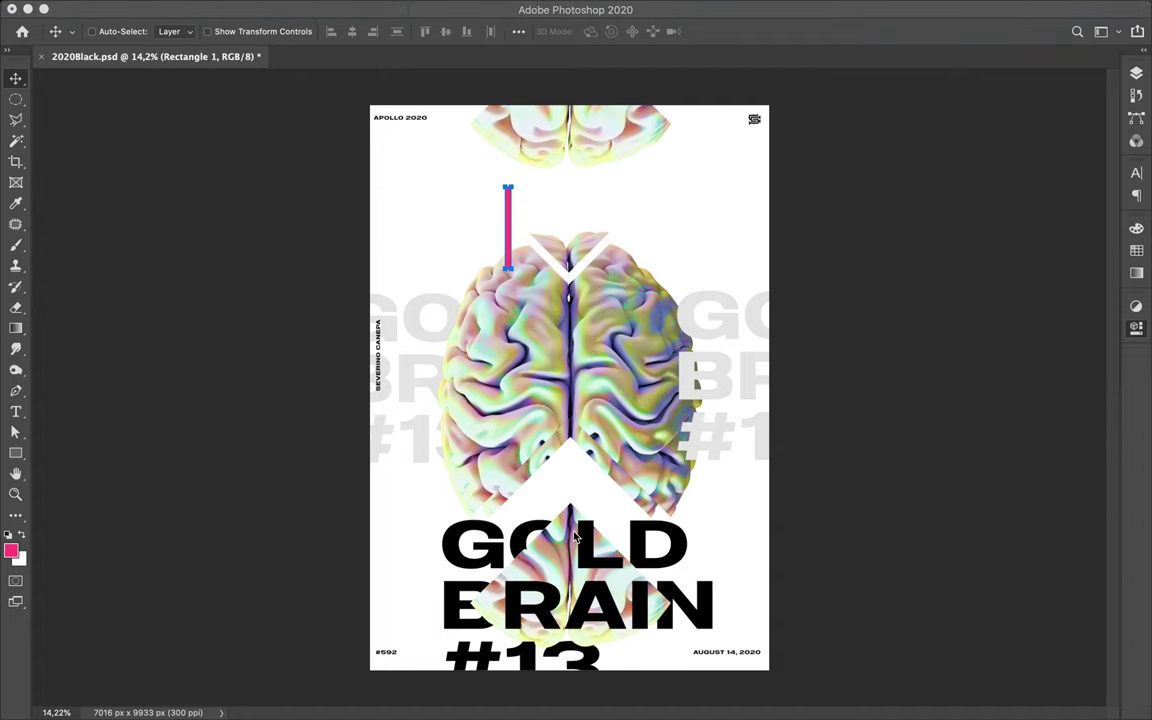
left_click(520, 250)
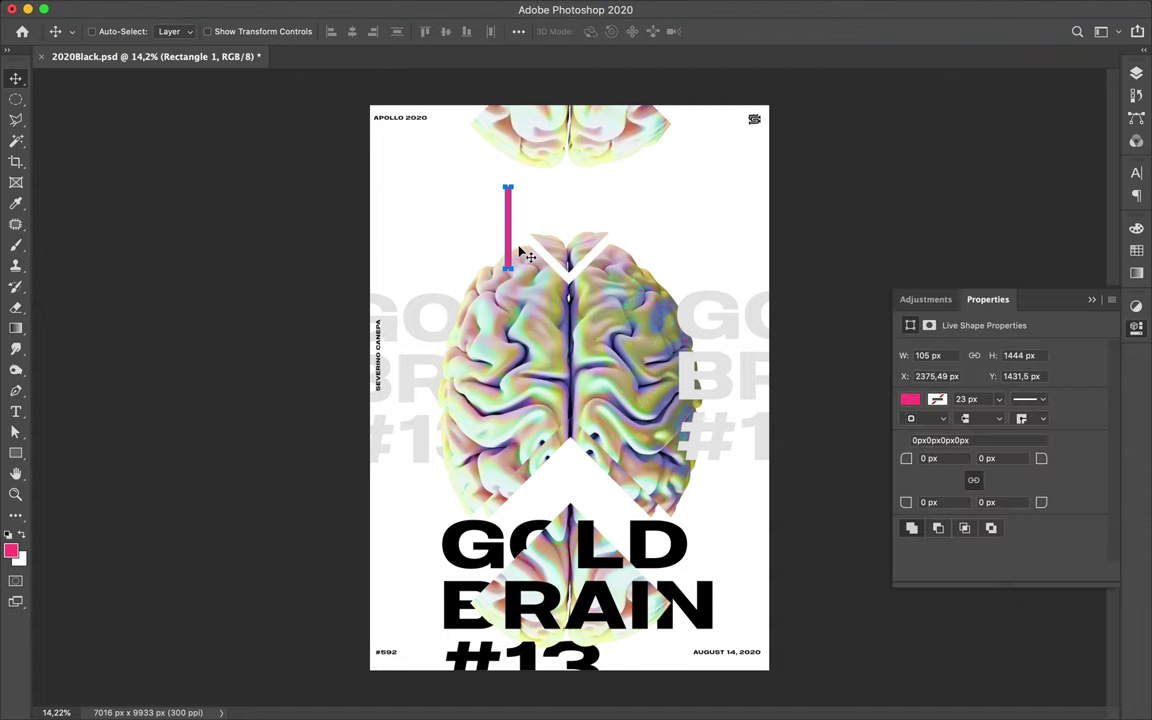
scroll(520, 253, "up", 2)
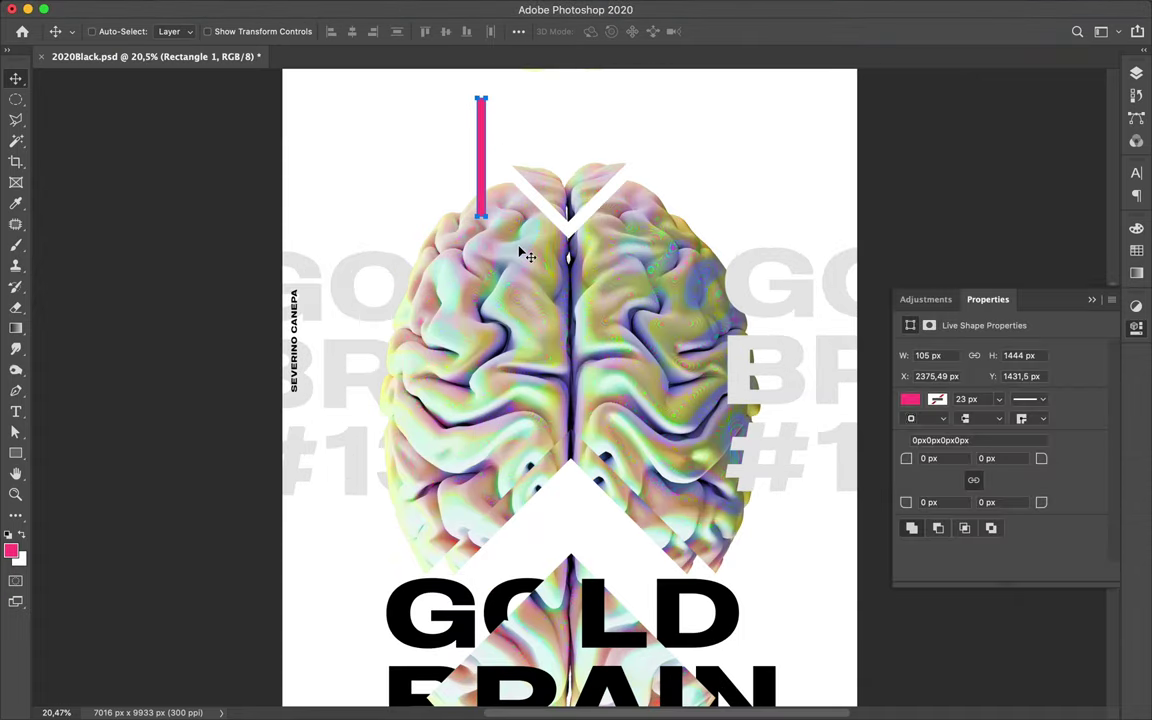
scroll(496, 149, "up", 1)
key("ctrl+t")
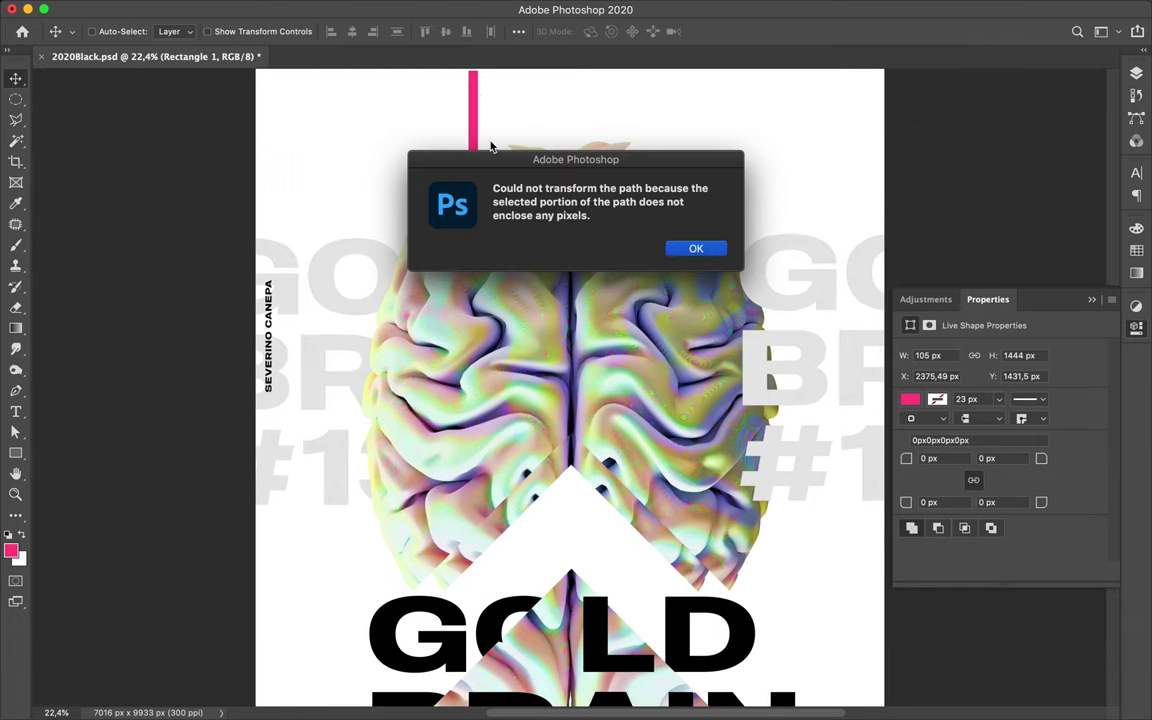
key("Return")
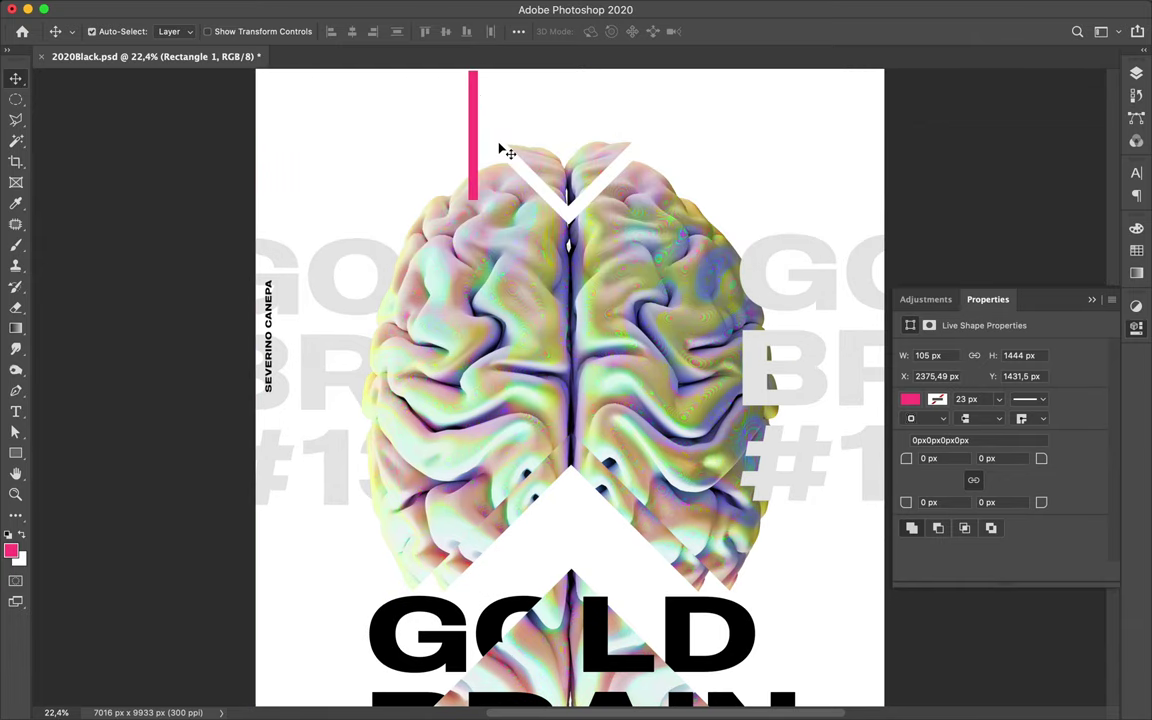
key("ctrl+s")
- Narrow the pink bar to a 42 px line and move it down to touch the brain's upper left
key("ctrl+t")
left_click_drag(477, 135, 471, 135)
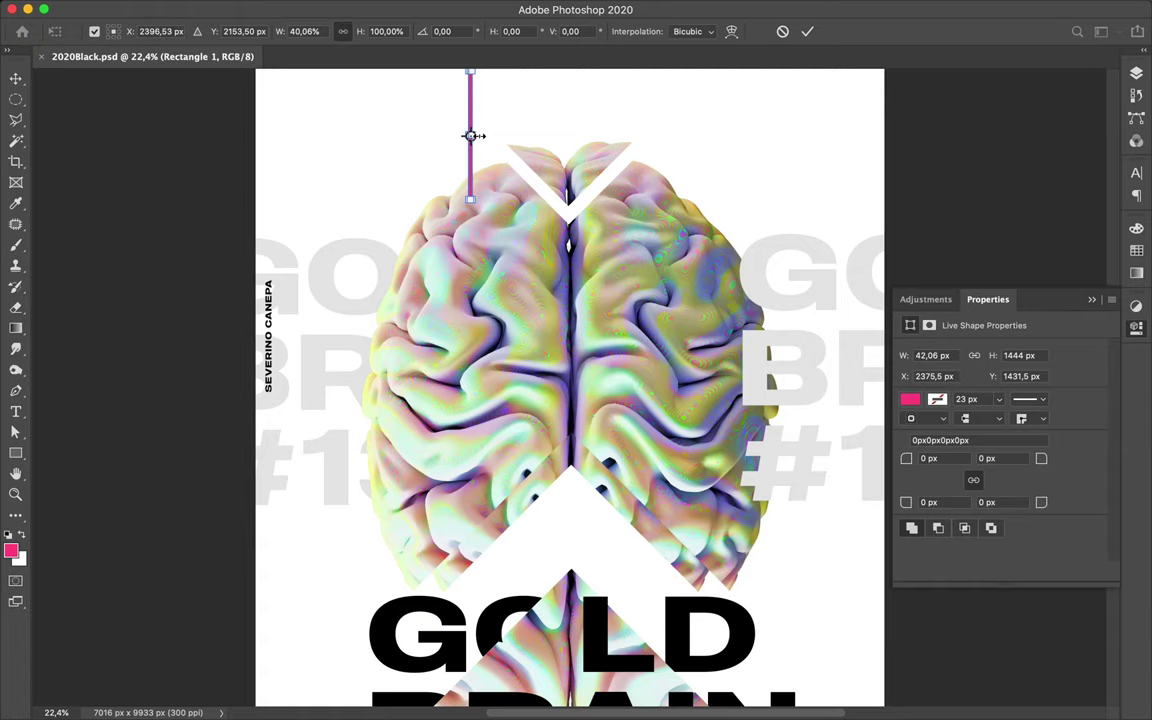
key("Return")
scroll(485, 145, "down", 1)
scroll(484, 144, "down", 1)
scroll(485, 145, "down", 1)
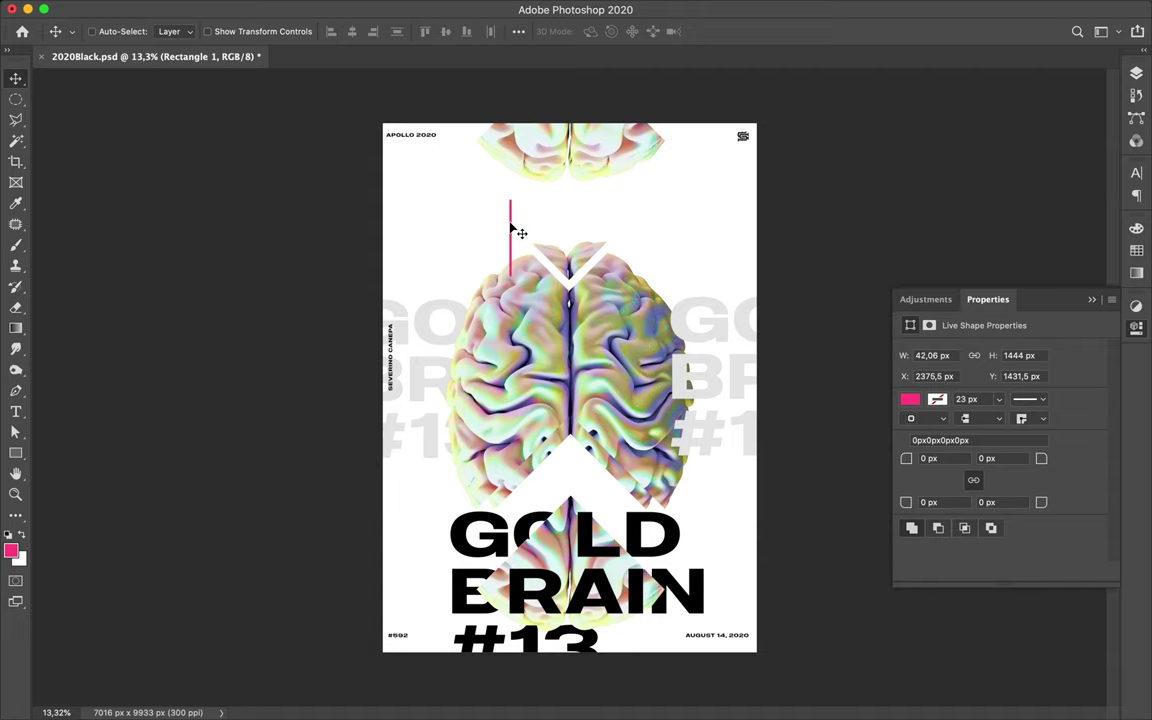
left_click_drag(510, 227, 503, 257)
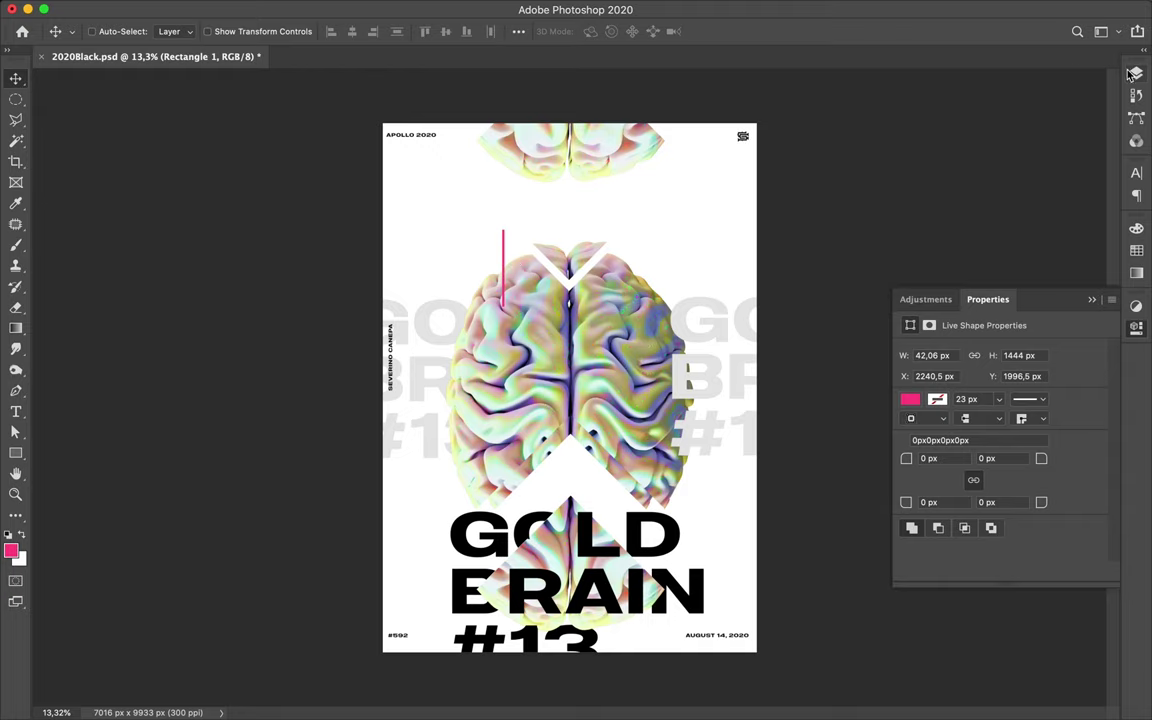
- Move Rectangle 1 below Levels 1 copy 4 and widen the pink line into a wide band
key("F7")
scroll(1037, 414, "down", 3)
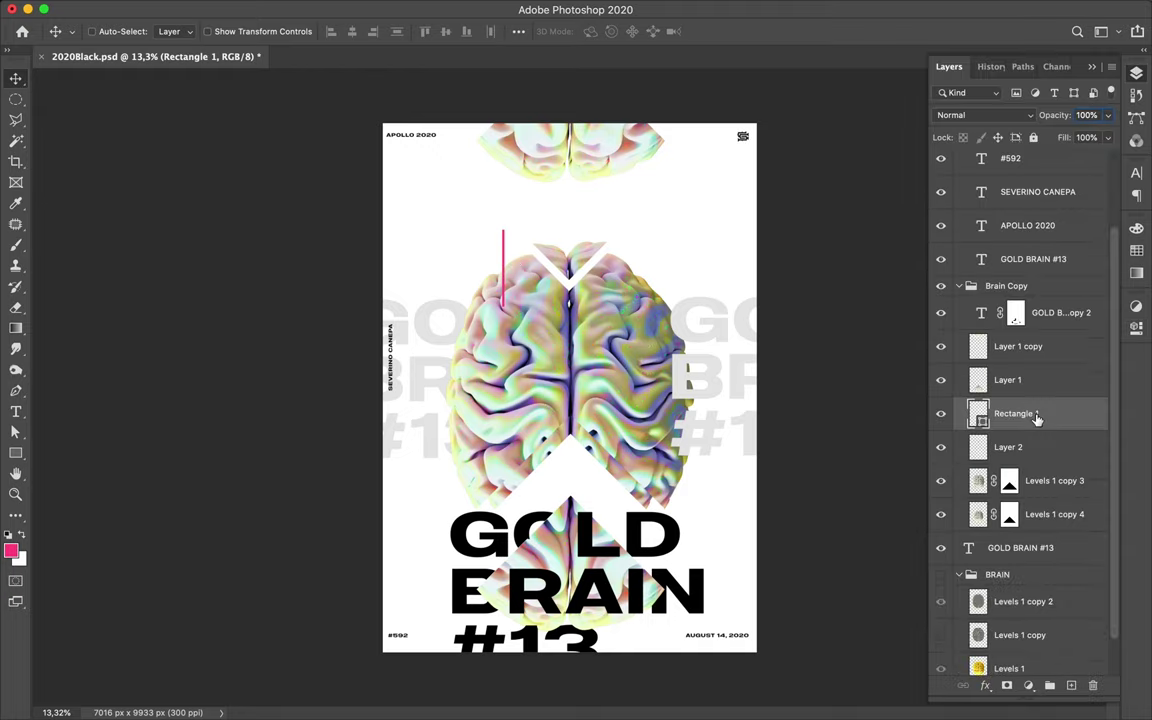
left_click_drag(1037, 419, 1030, 547)
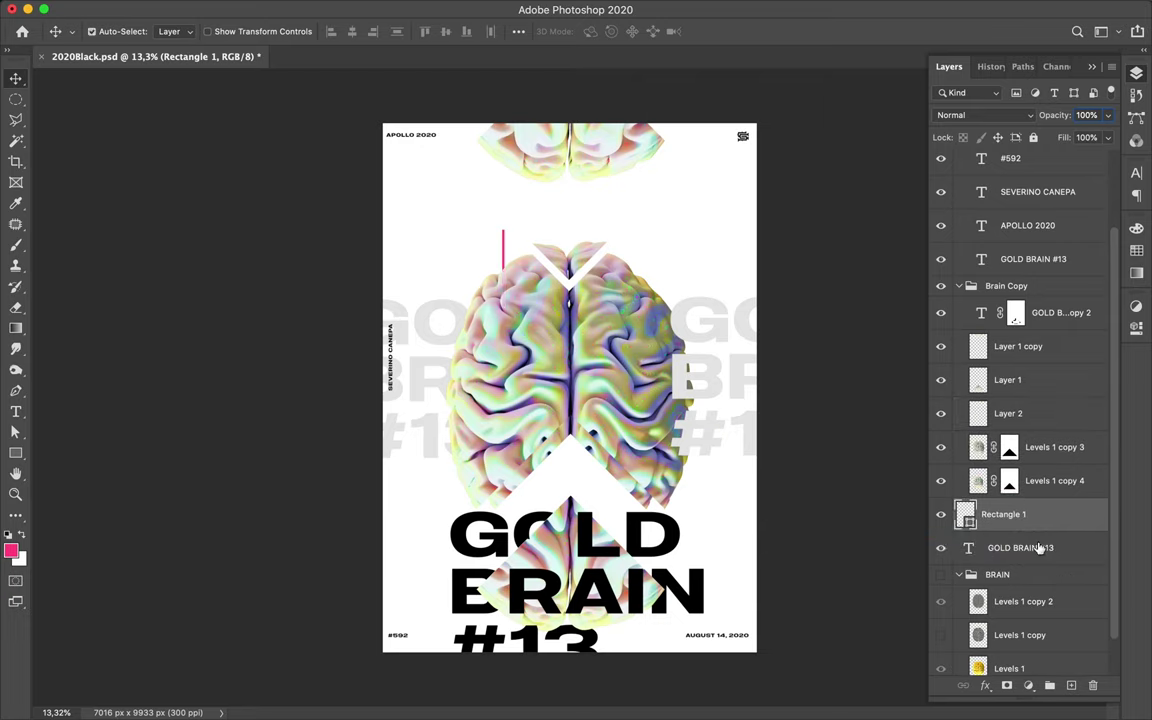
key("ctrl+t")
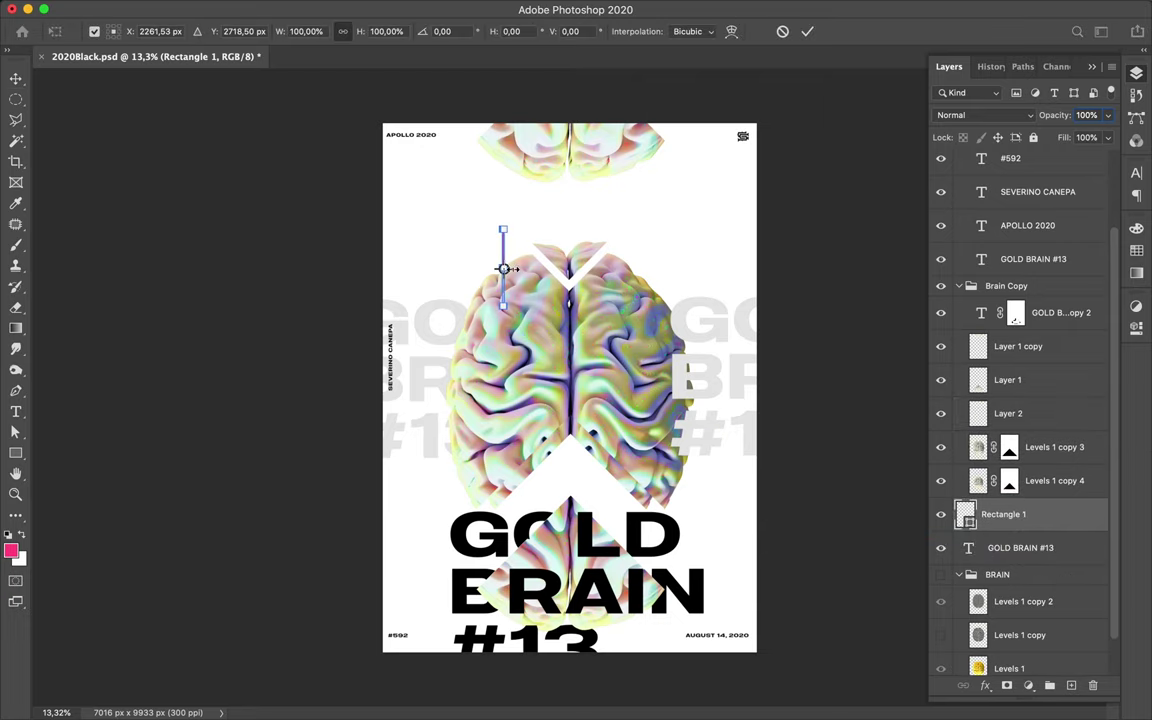
left_click_drag(506, 268, 641, 271)
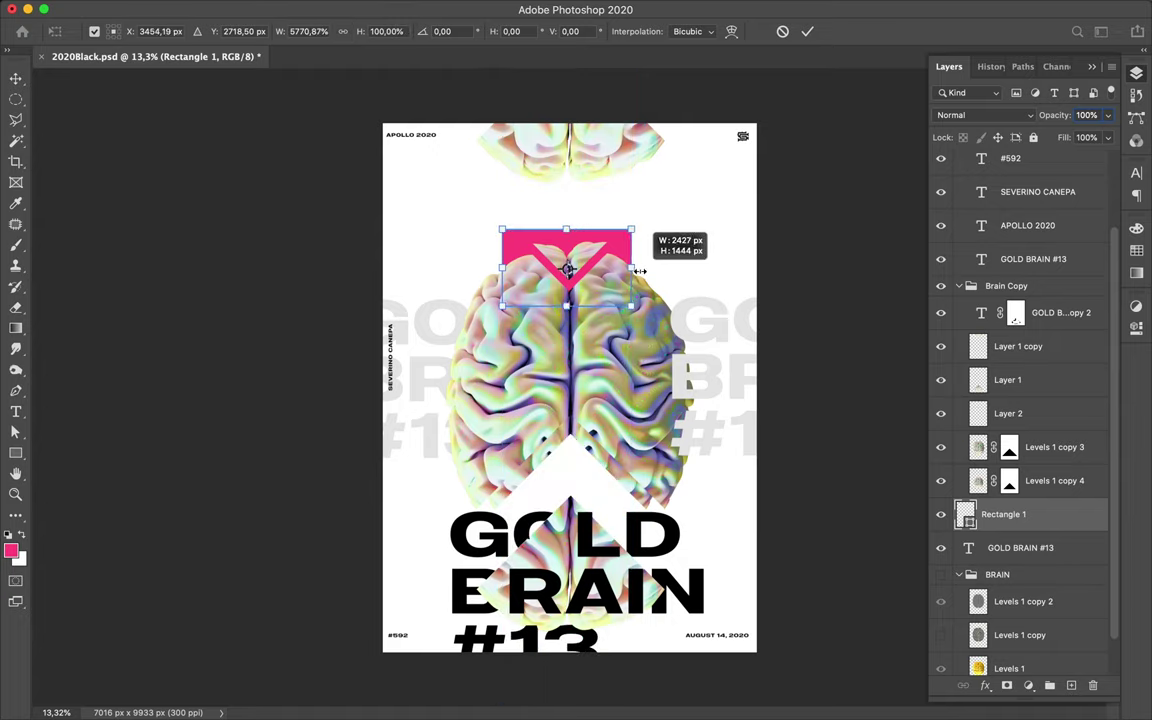
key("Return")
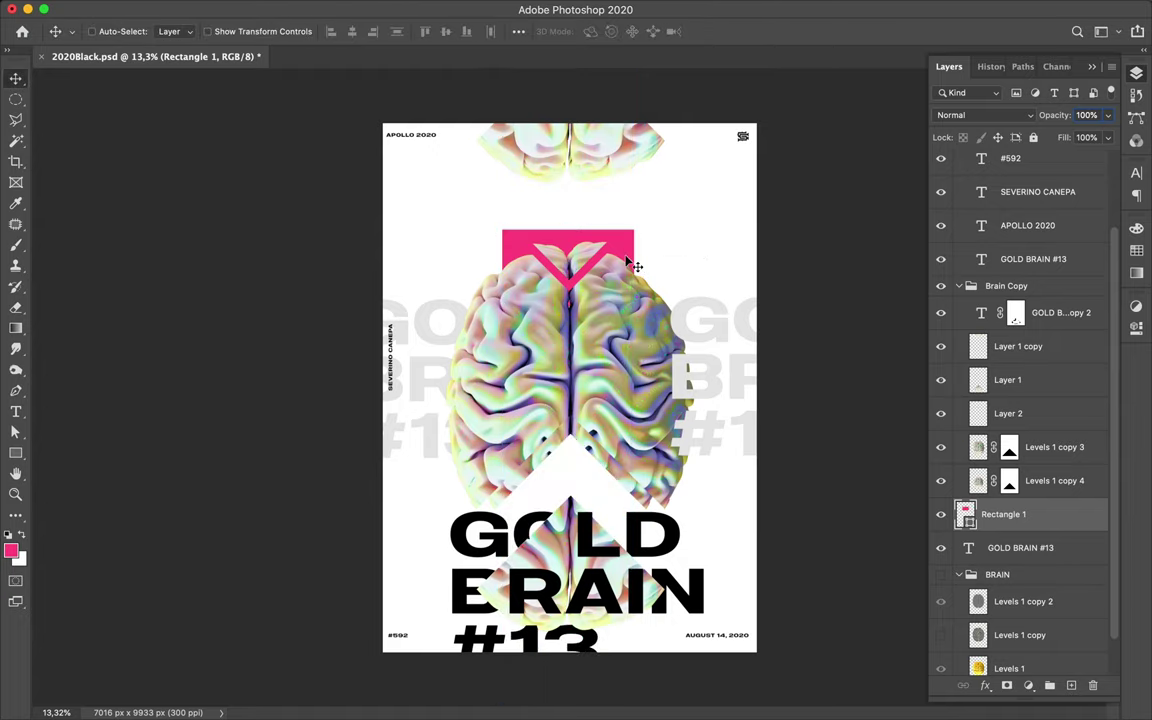
- Resize the pink band to run from the poster's top edge down to the brain's top
key("ctrl+t")
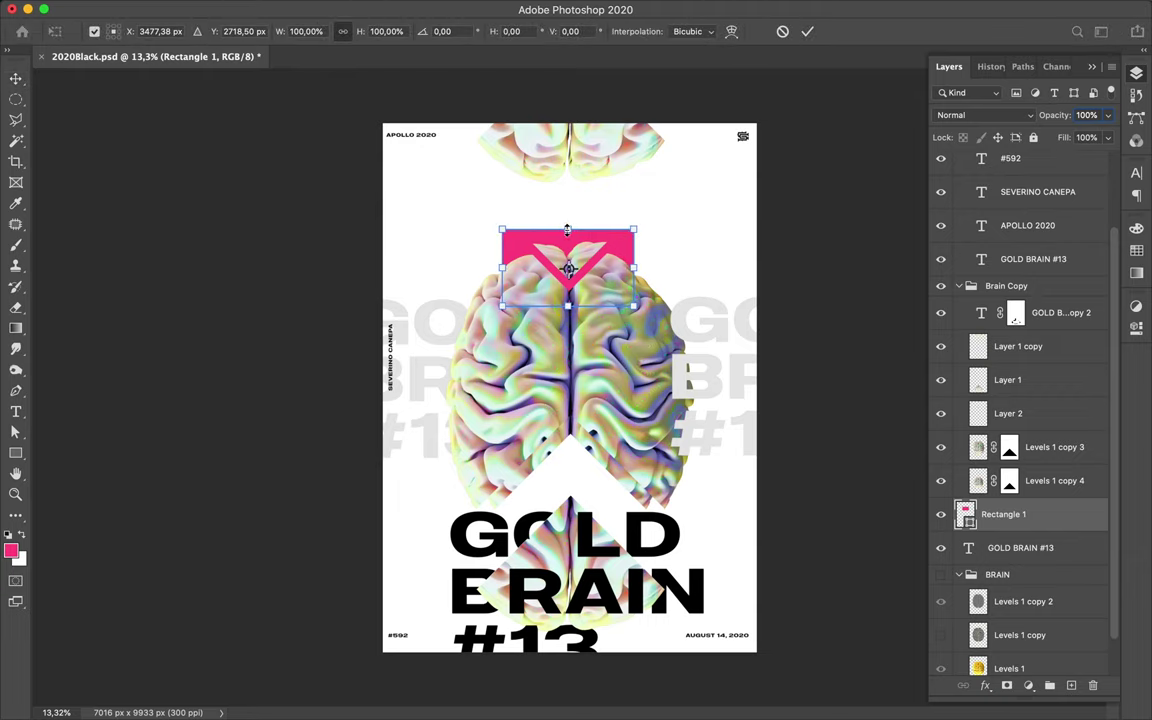
left_click_drag(567, 230, 567, 118)
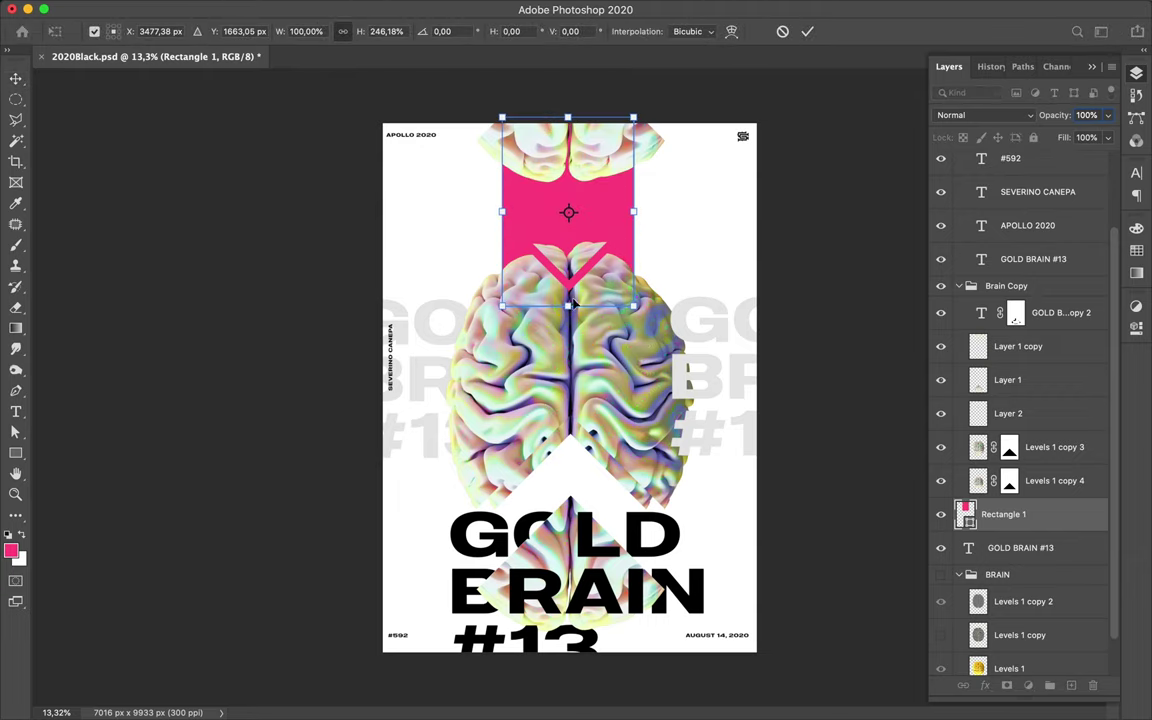
left_click_drag(568, 306, 580, 663)
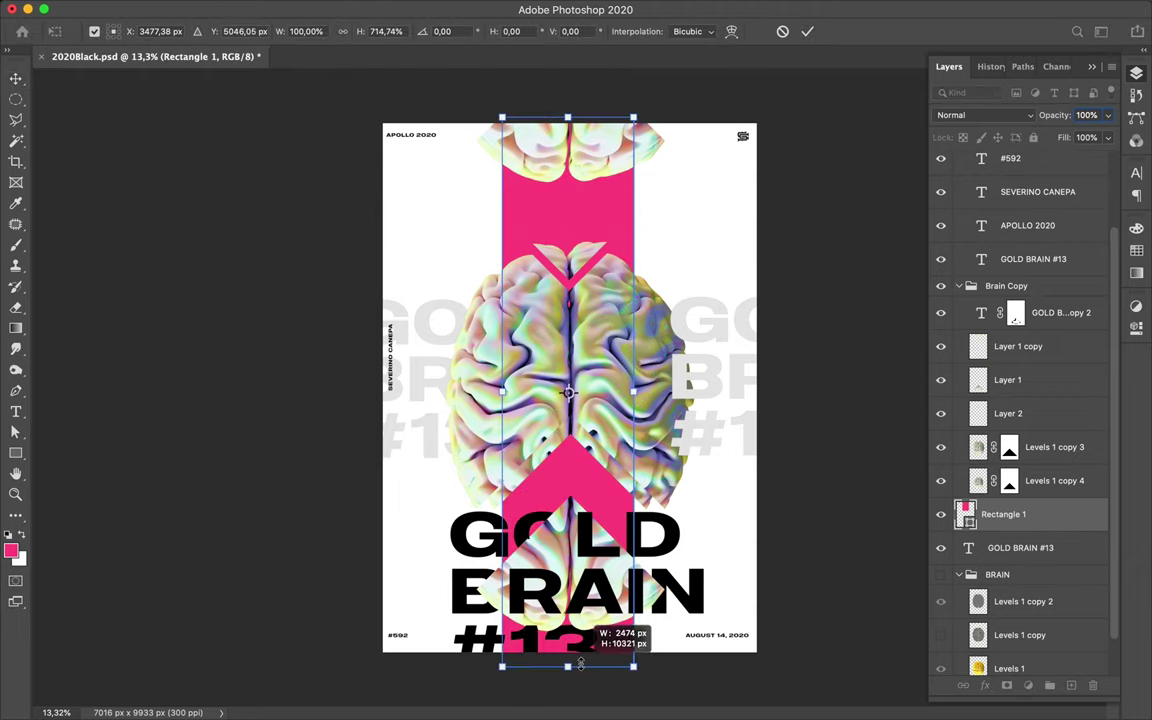
key("Return")
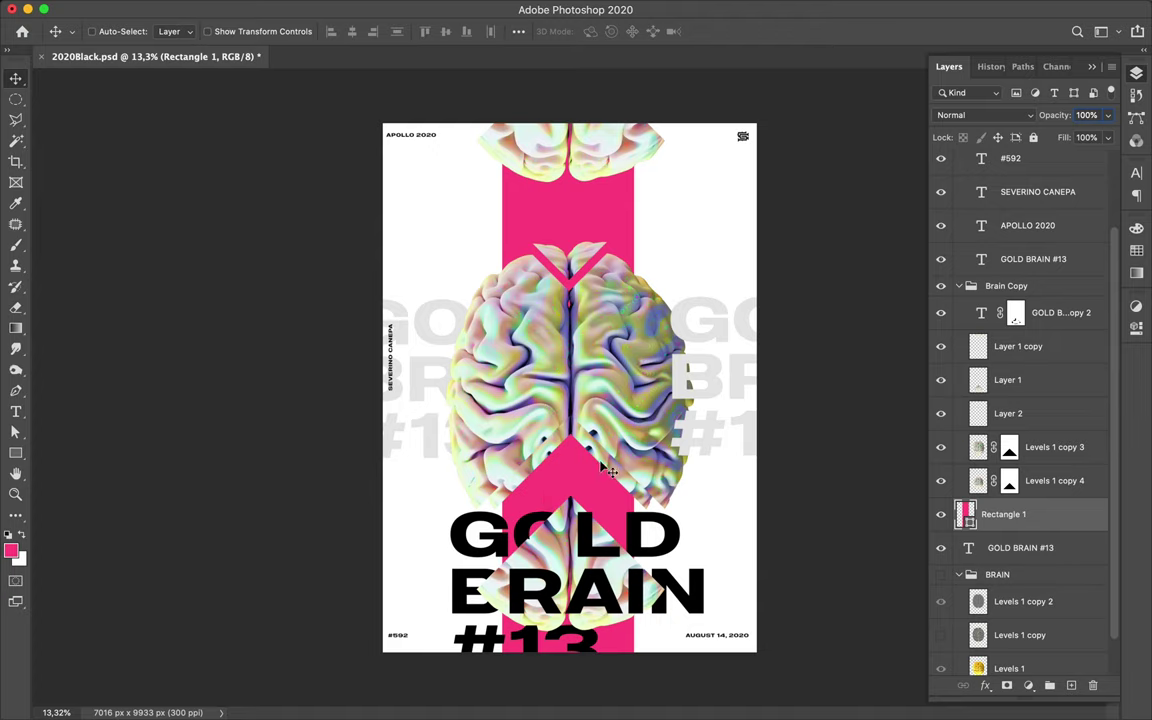
key("ctrl+t")
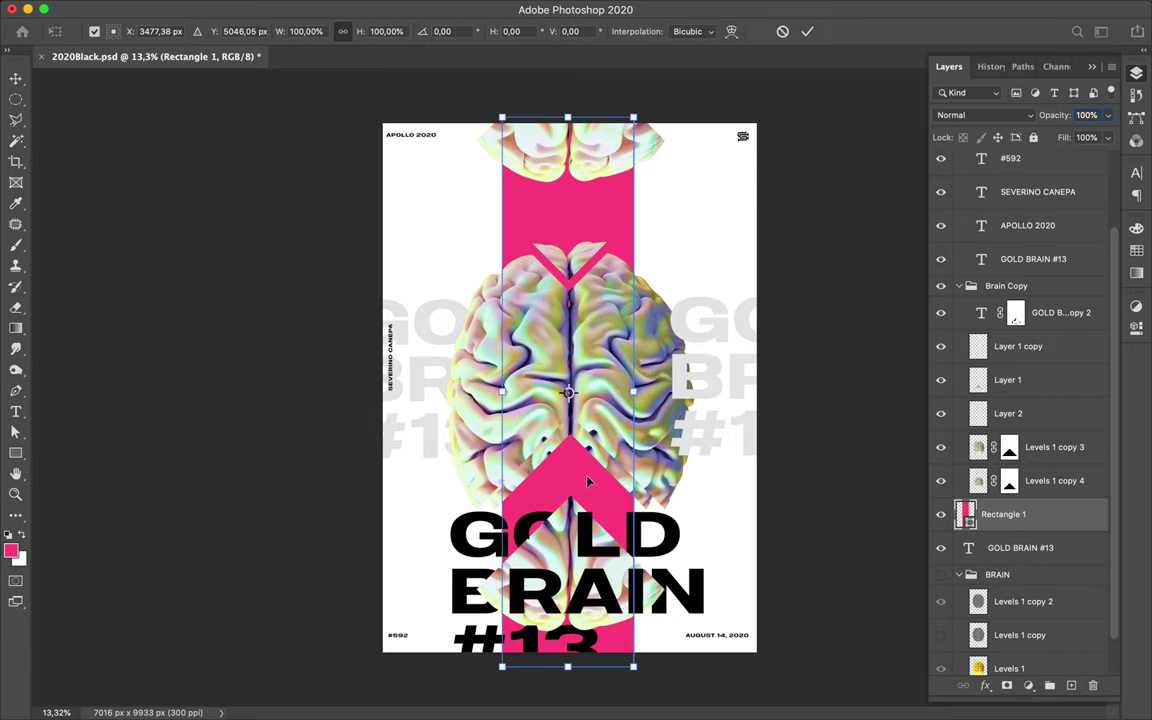
left_click_drag(567, 666, 567, 617)
left_click_drag(567, 550, 567, 427)
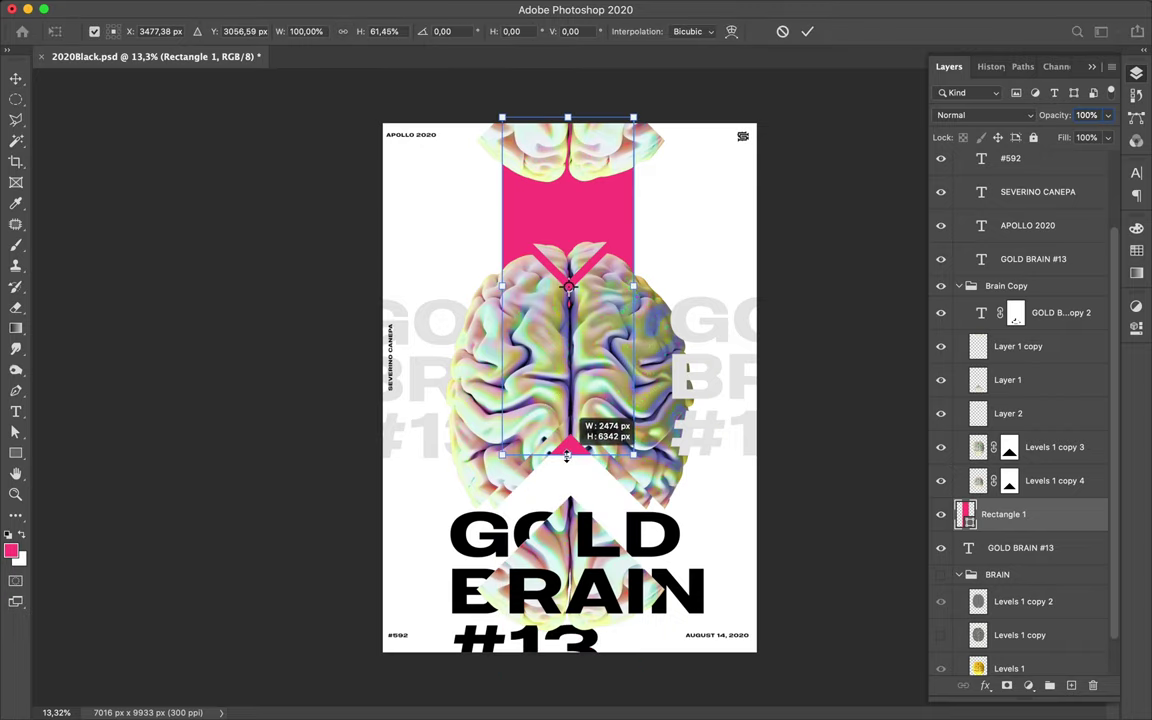
key("Return")
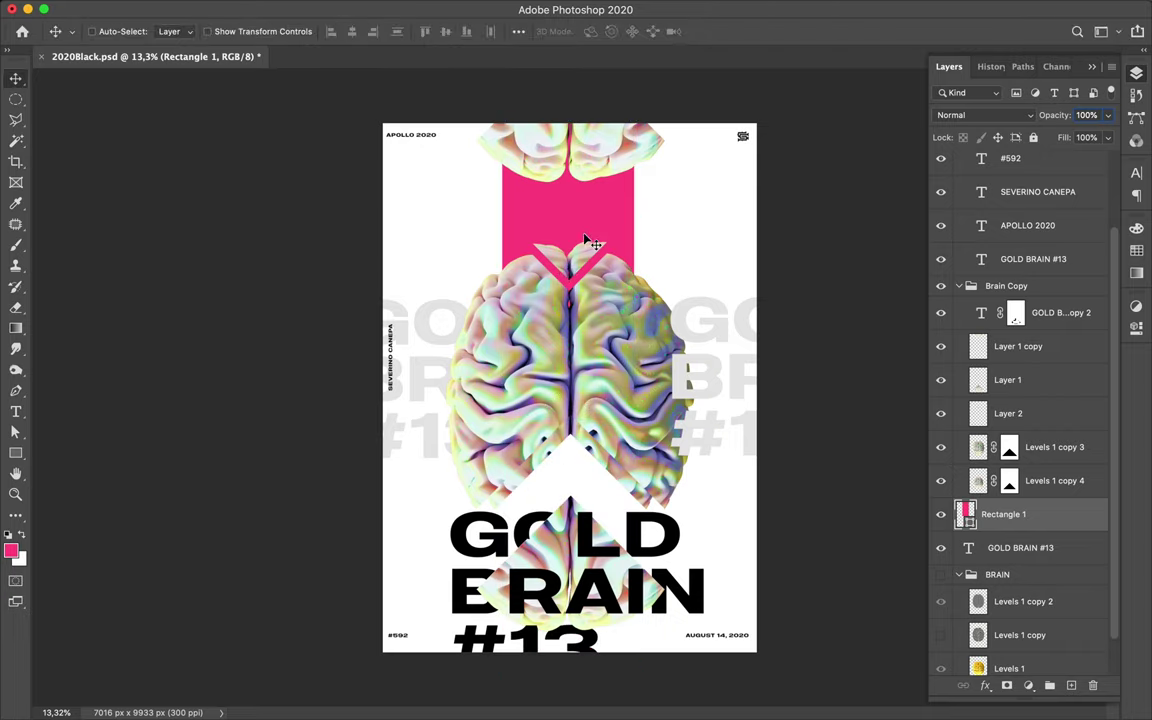
- Duplicate the pink bar into the lower diamond, try magenta, yellow and green, and keep it pink
left_click_drag(617, 240, 607, 516)
key("a")
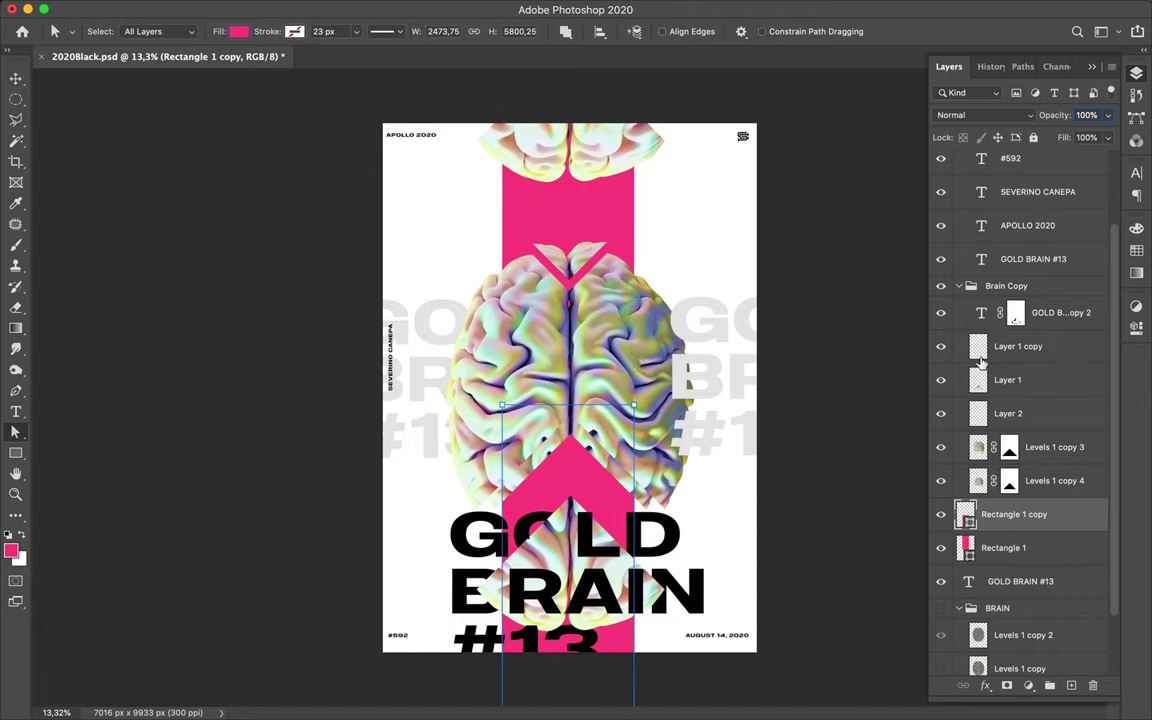
left_click(1137, 253)
left_click(992, 248)
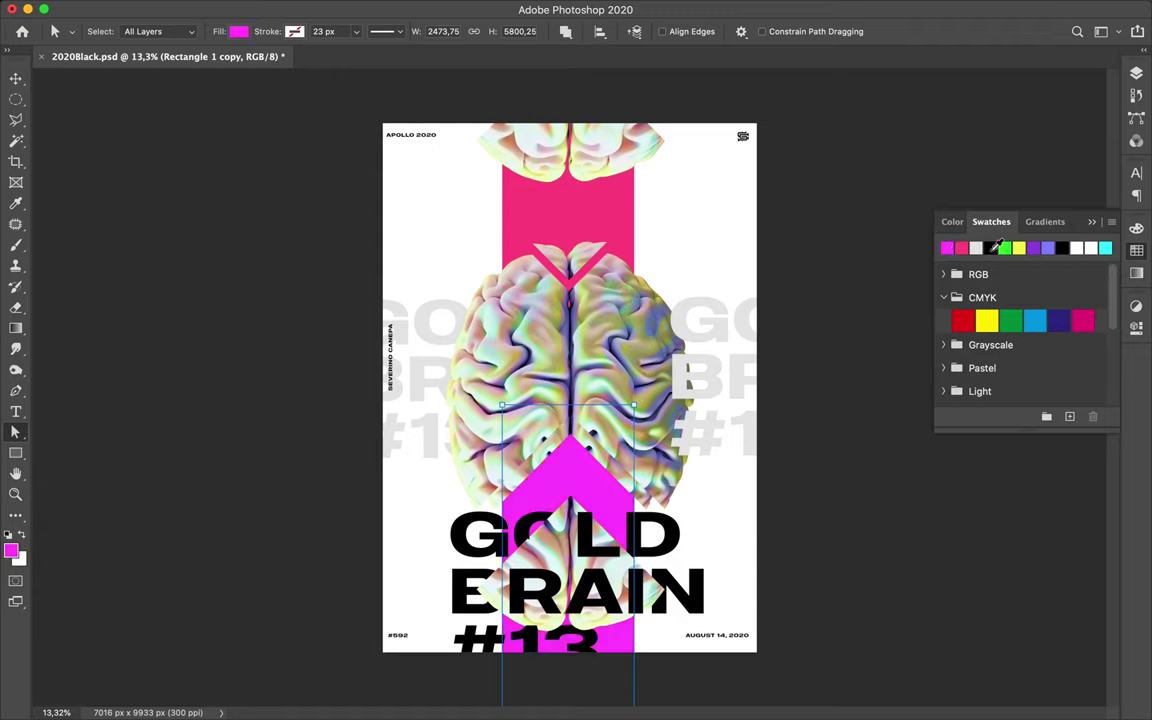
left_click(961, 248)
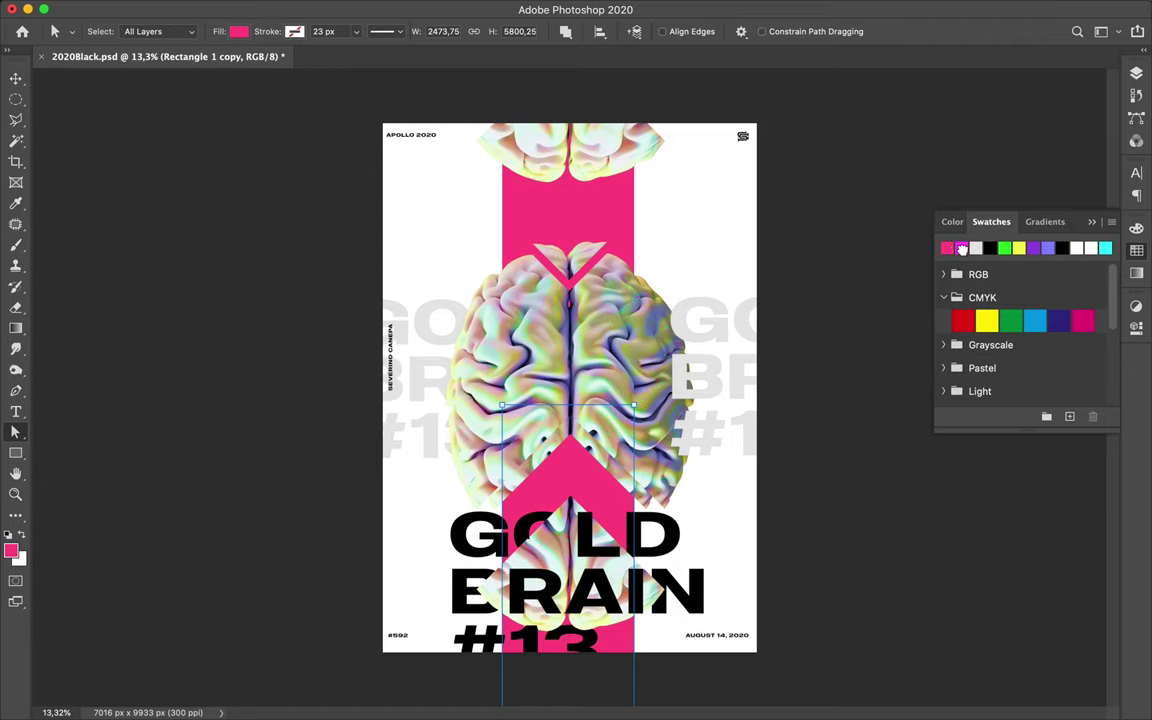
left_click(1017, 248)
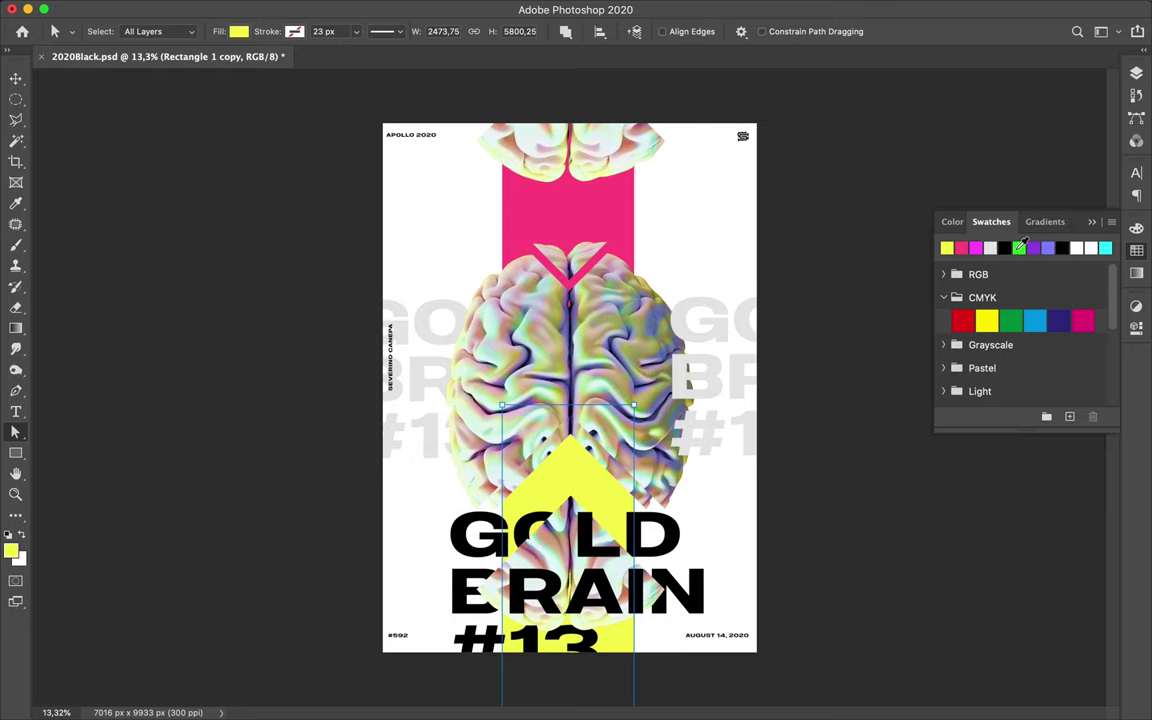
left_click(1019, 248)
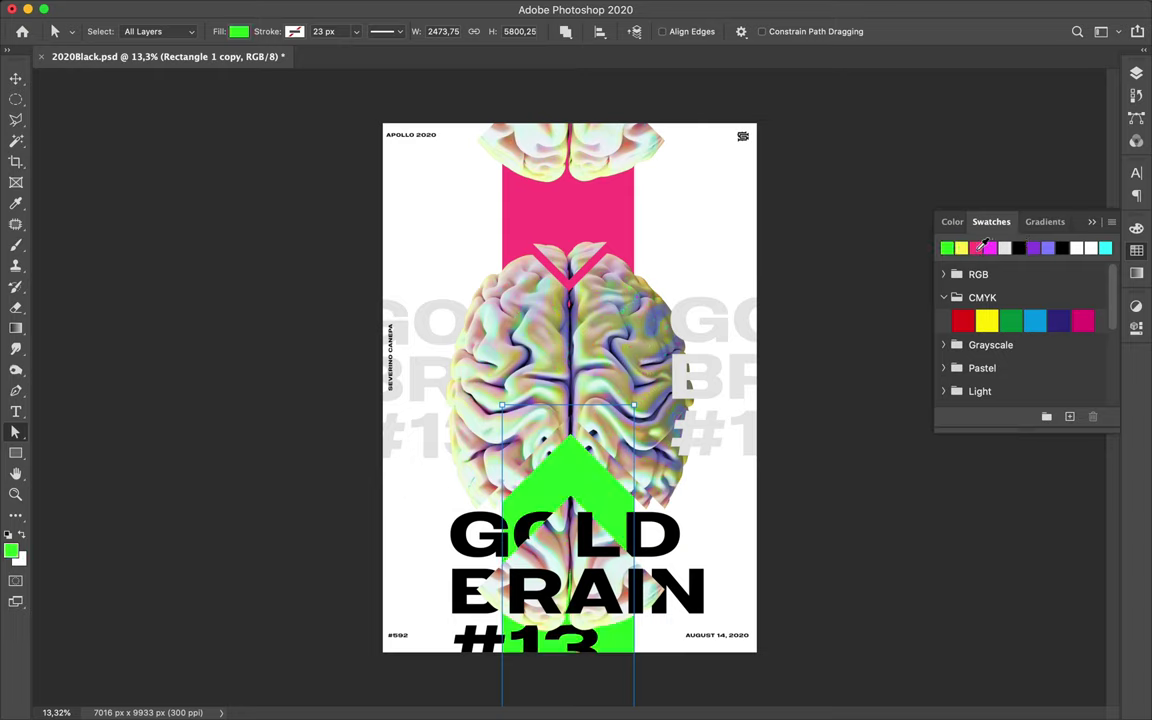
left_click(977, 248)
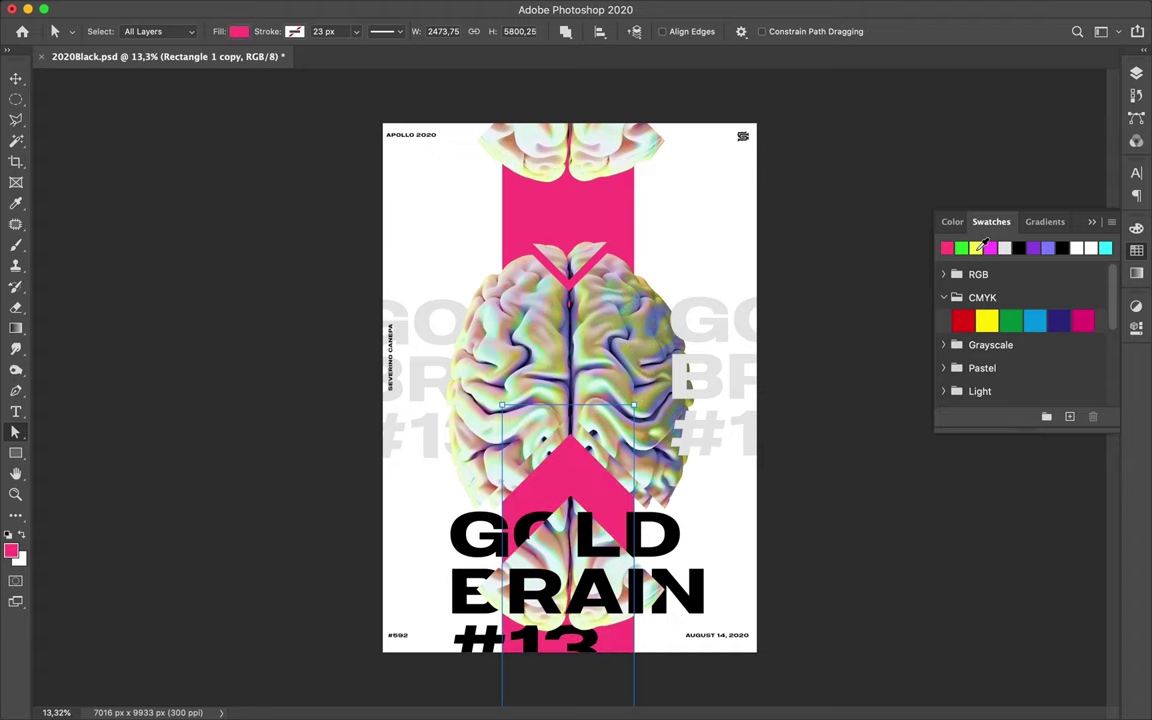
key("v")
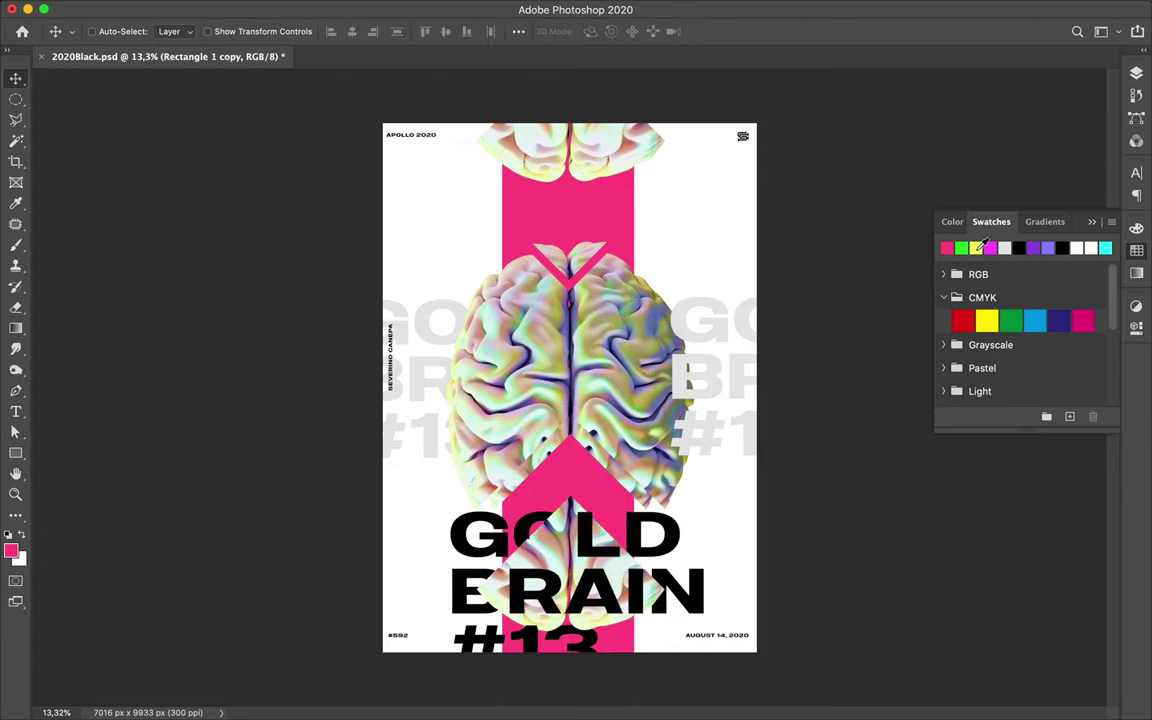
left_click(616, 480)
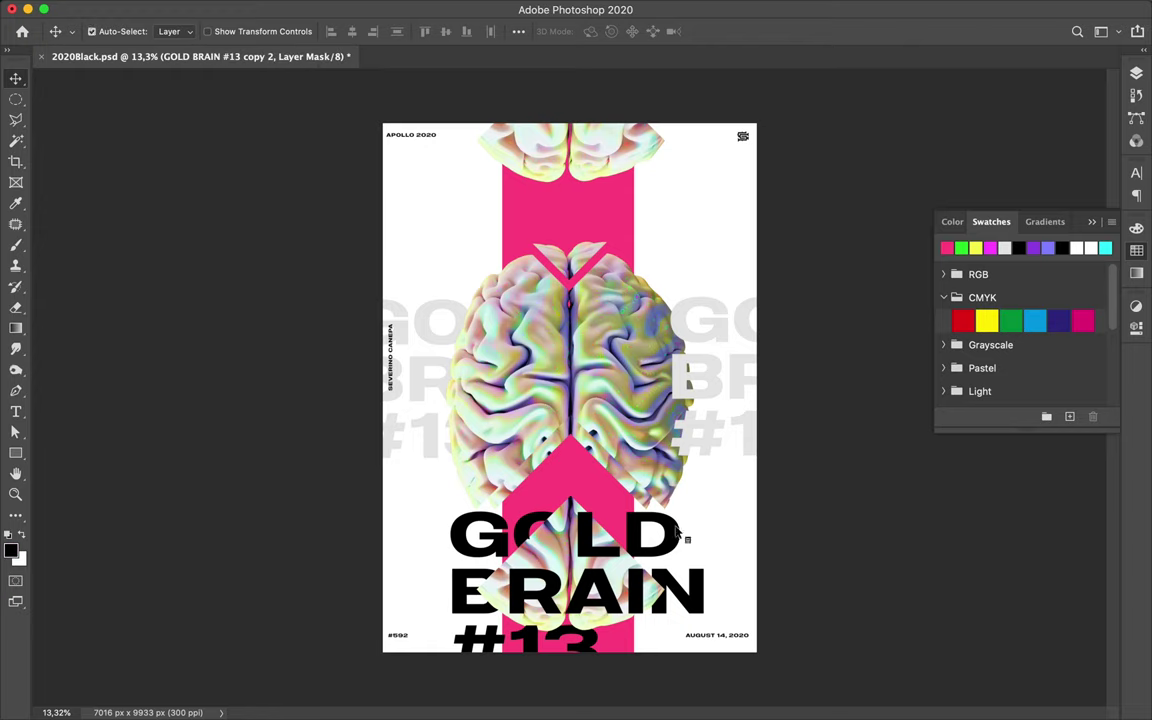
left_click(1136, 174)
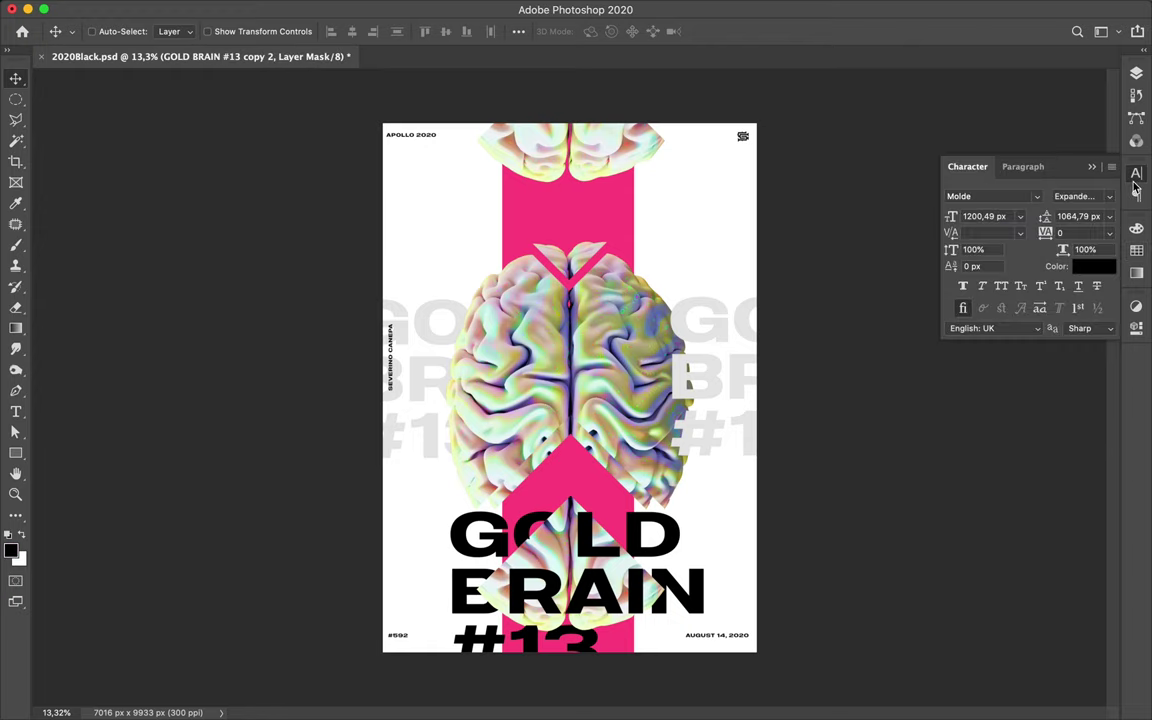
left_click(1093, 266)
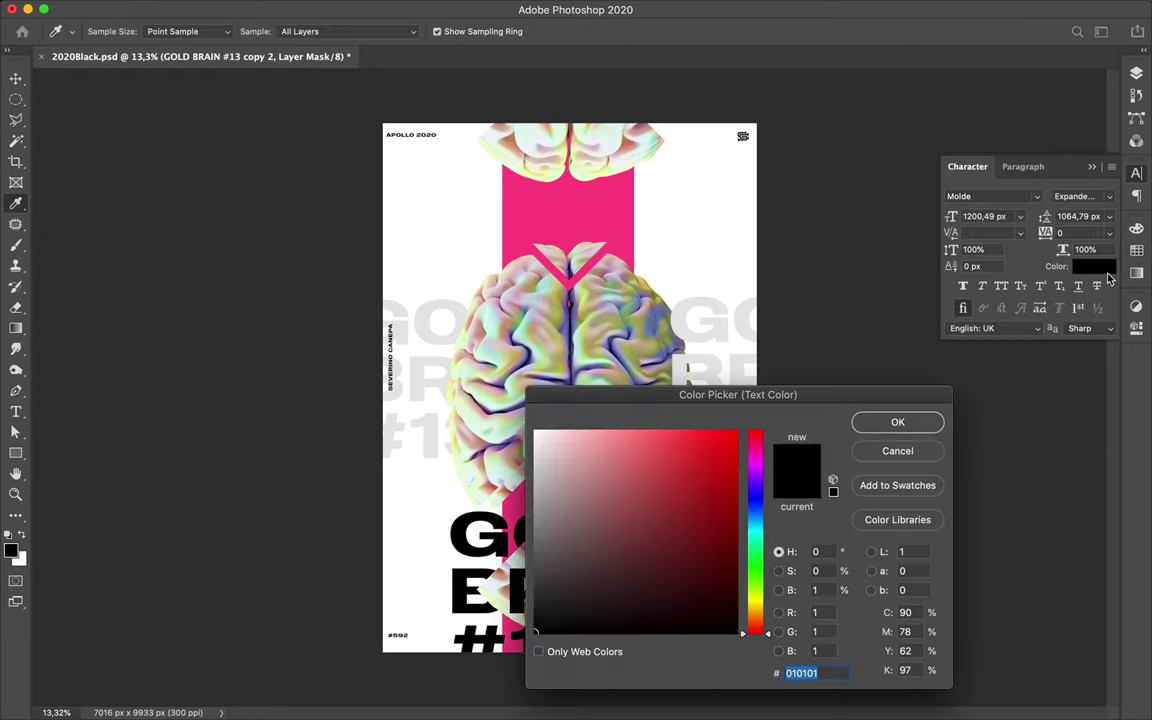
left_click(1137, 229)
left_click(1005, 247)
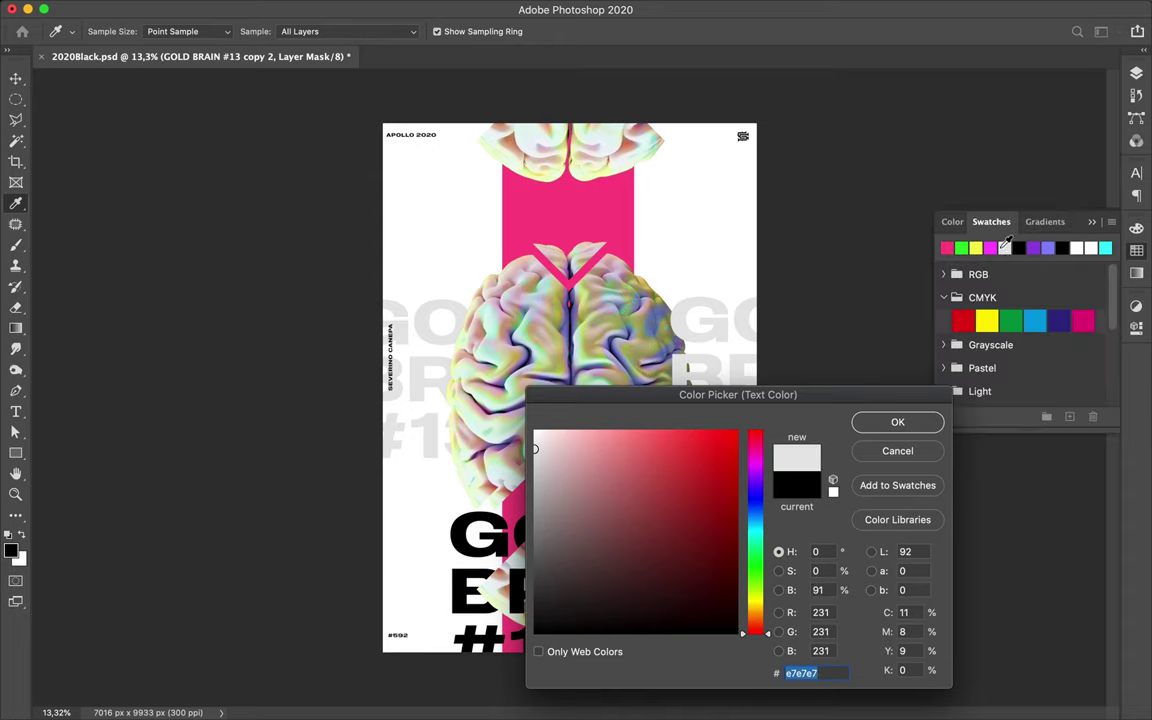
left_click(897, 421)
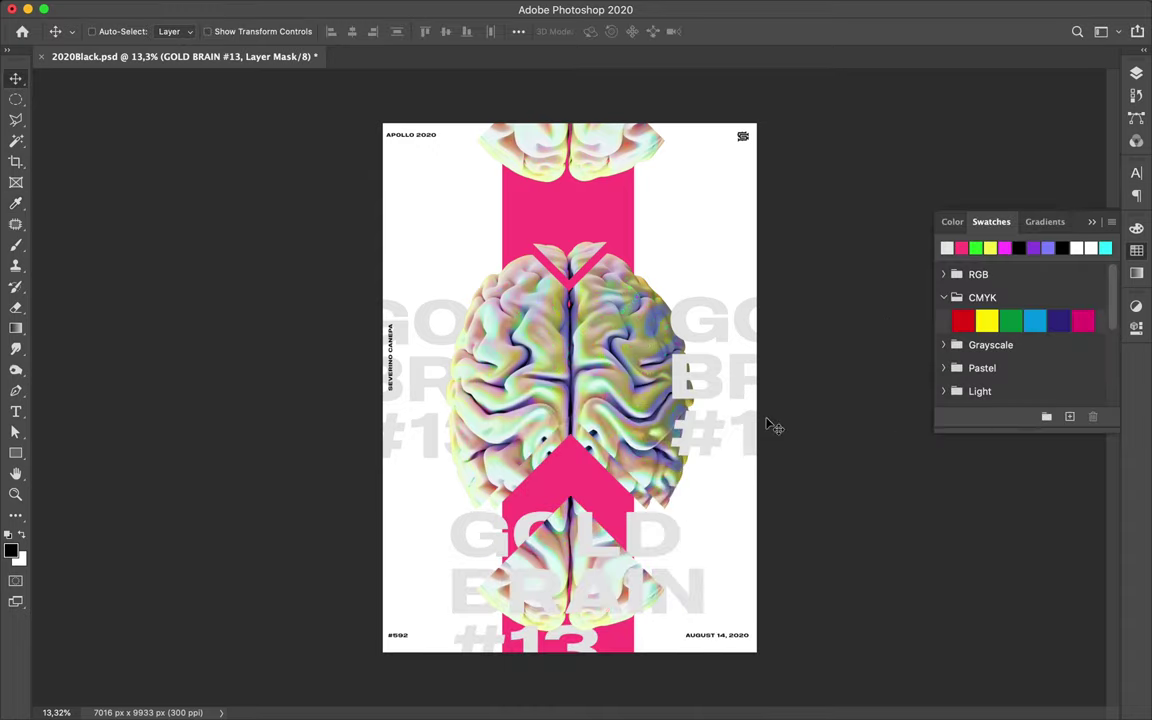
key("ctrl+z")
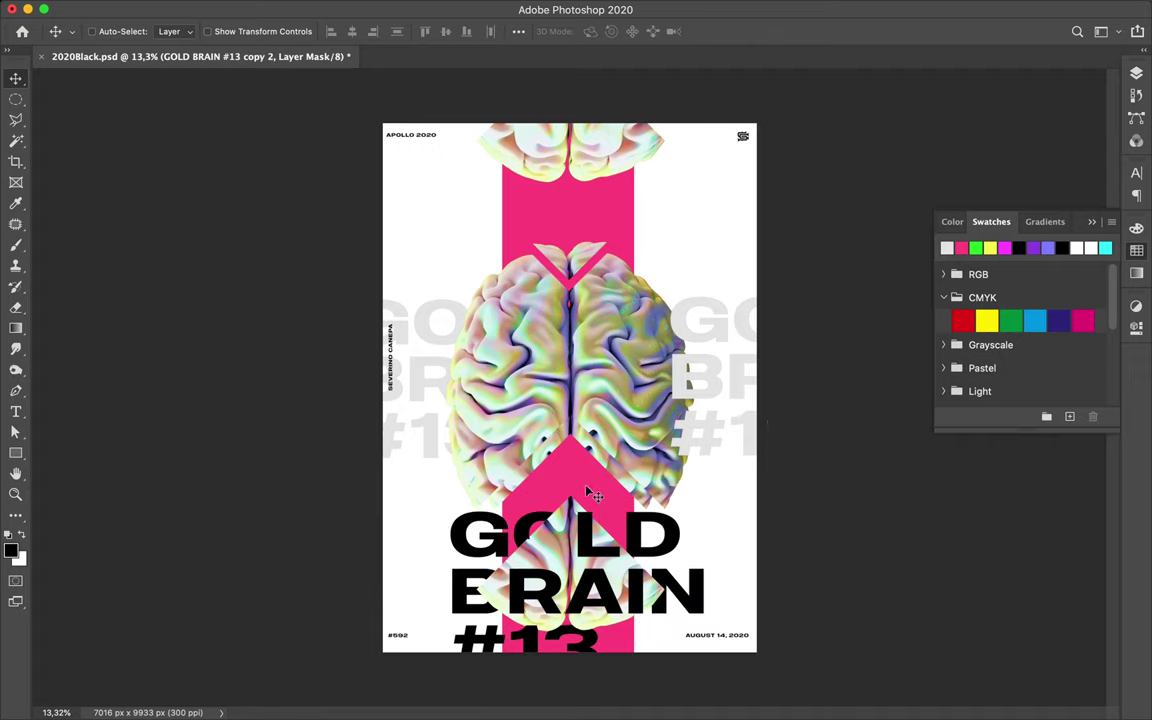
- Try purple, magenta, green and yellow on the lower pink bar, then delete it
left_click(536, 443, "ctrl")
key("a")
left_click(1033, 248)
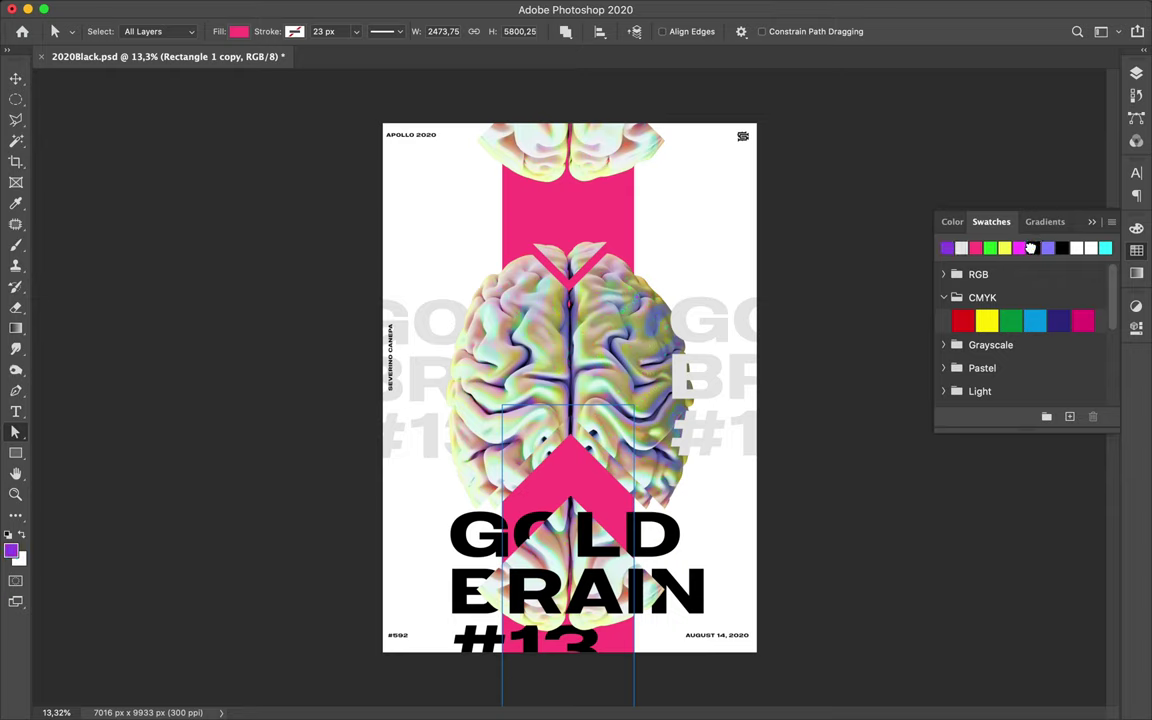
left_click(1018, 248)
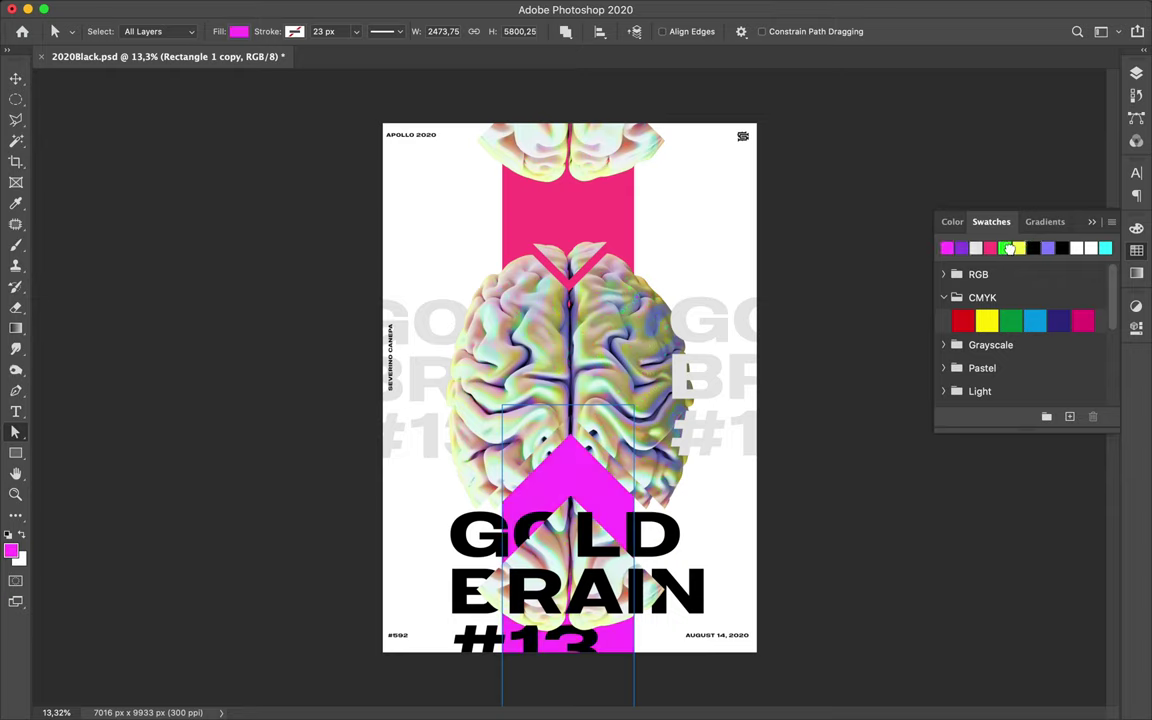
left_click(1004, 248)
left_click(1020, 247)
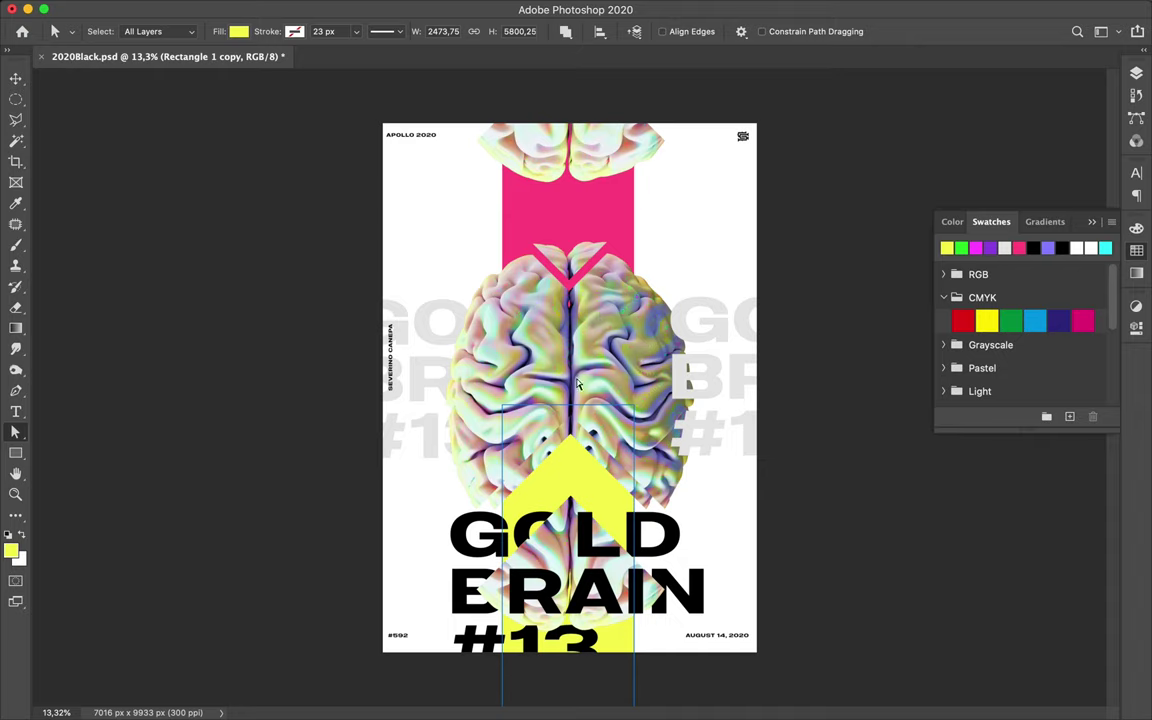
key("Delete")
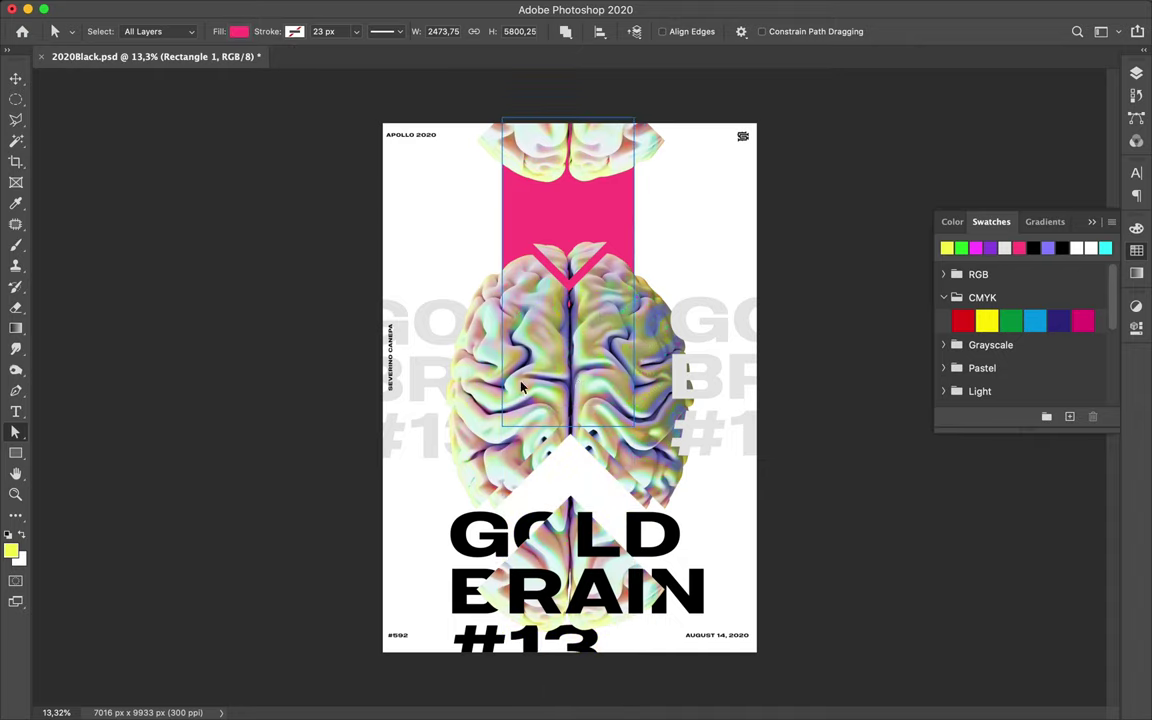
- Stretch Rectangle 1 to the poster's full height and switch its fill to a black-white gradient
key("ctrl+t")
left_click_drag(568, 428, 568, 656)
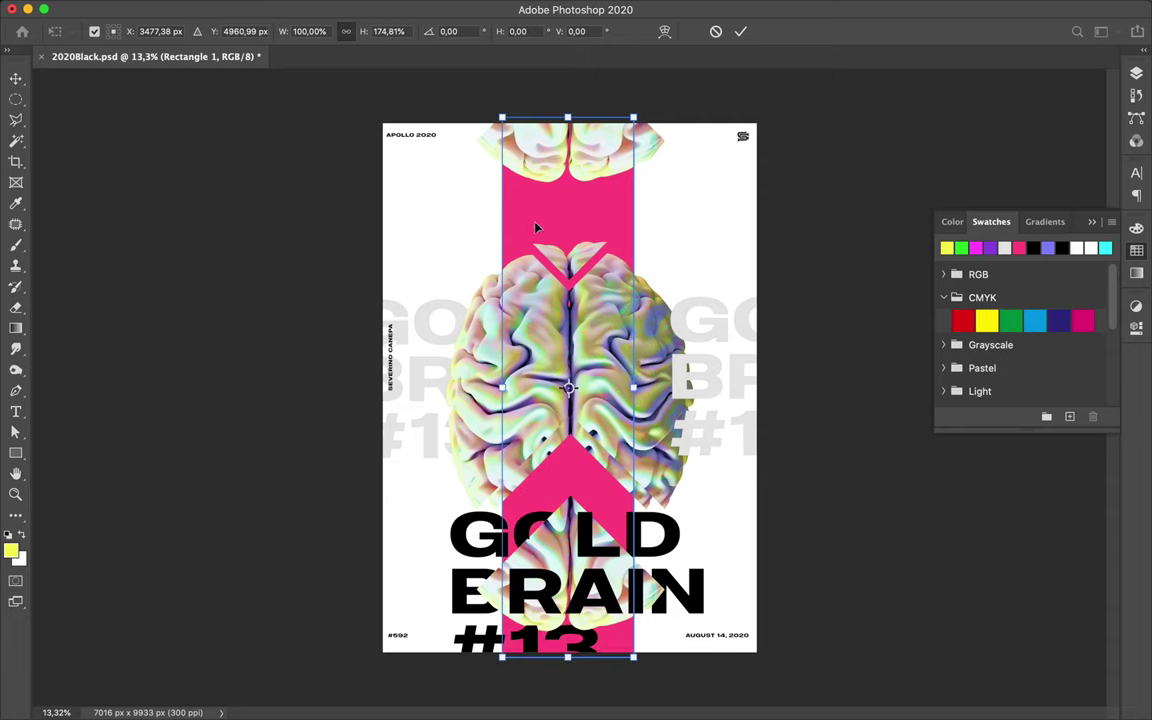
key("Return")
key("a")
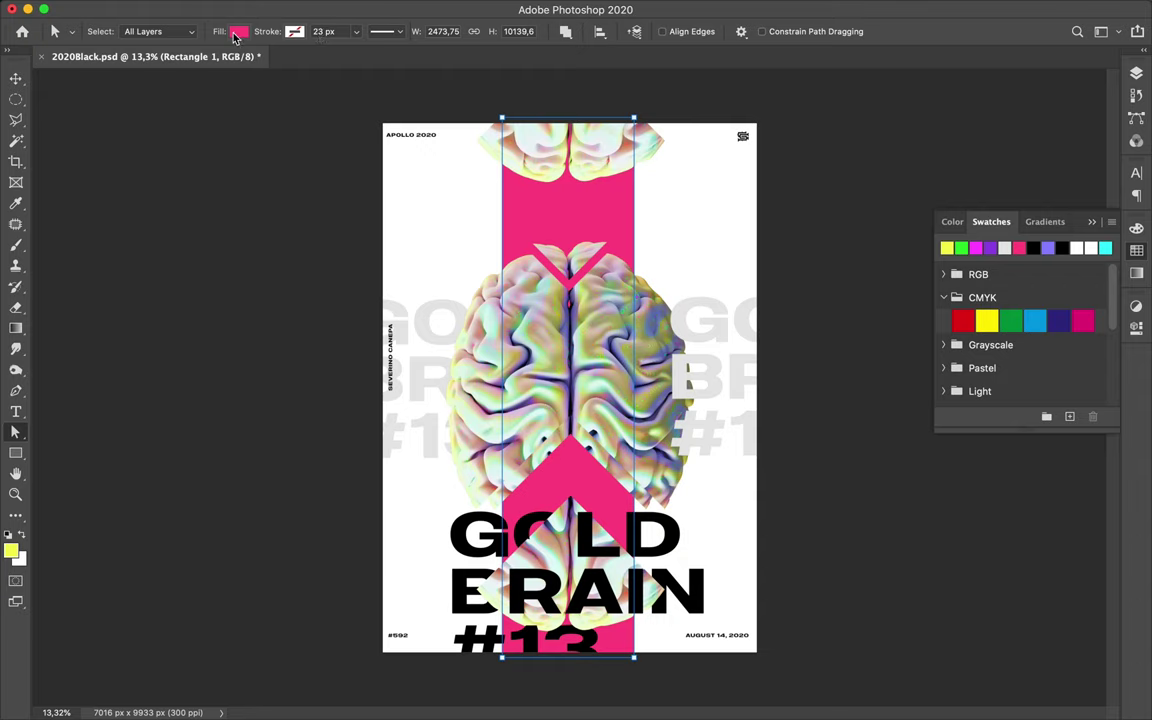
left_click(237, 31)
left_click(201, 62)
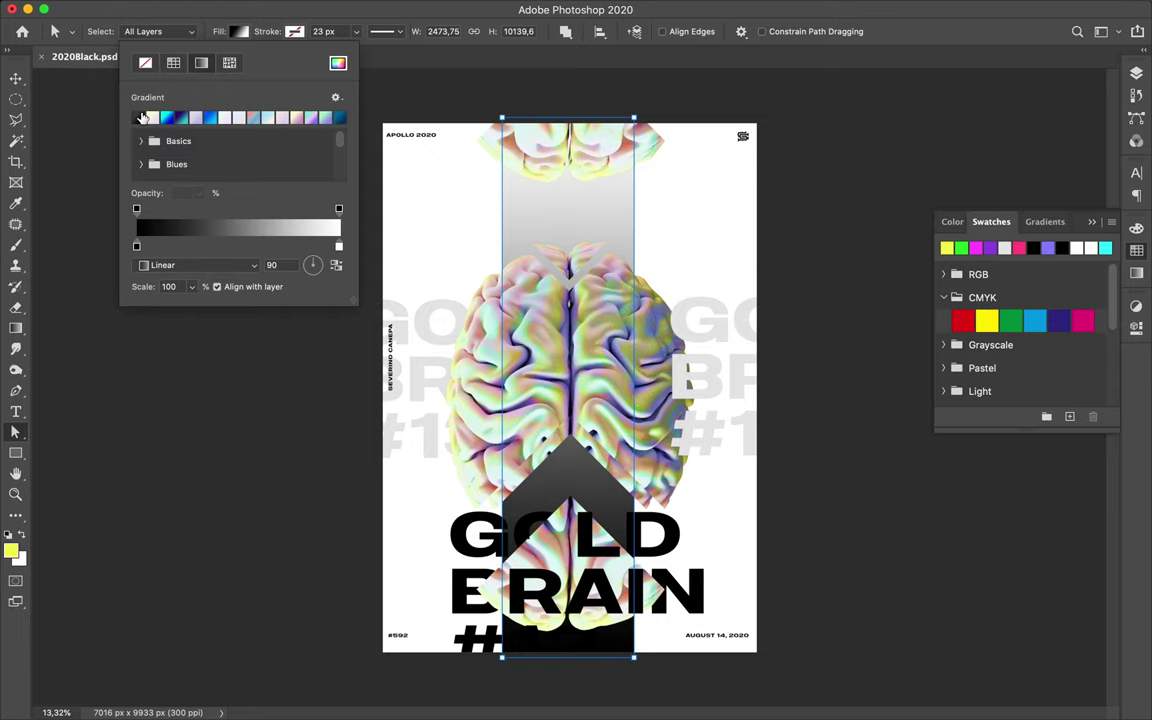
- Set the gradient stops to pink and yellow f6f654 with a -90° angle
double_click(137, 247)
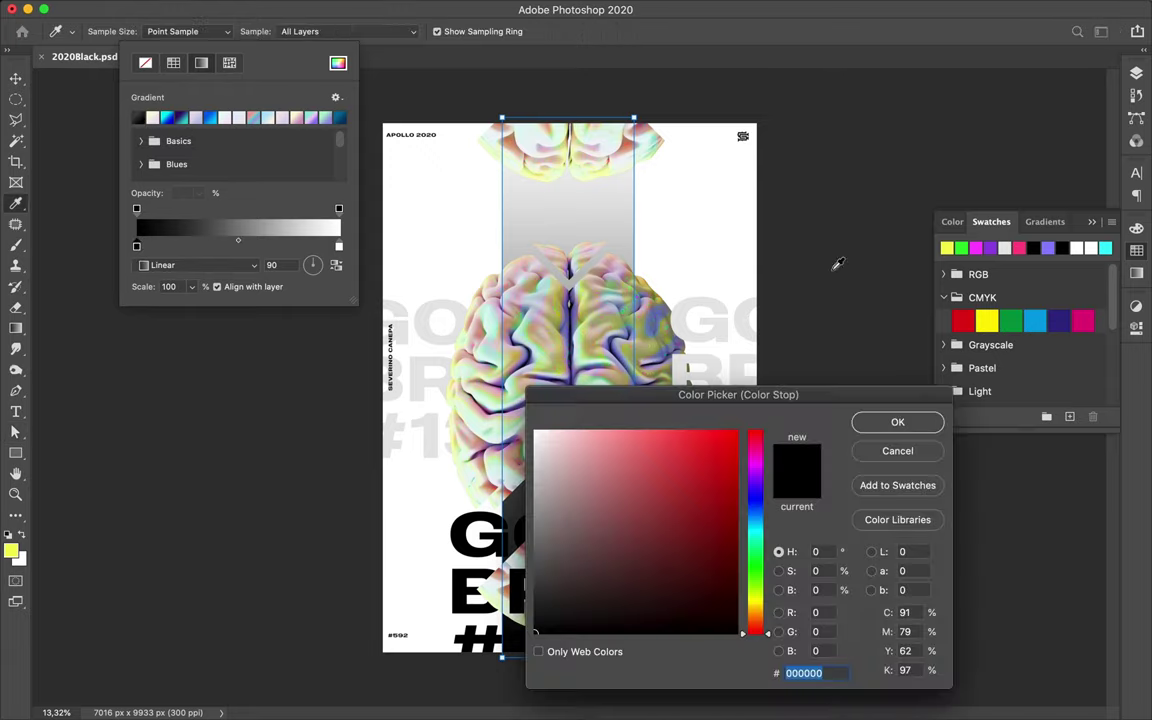
left_click(1020, 248)
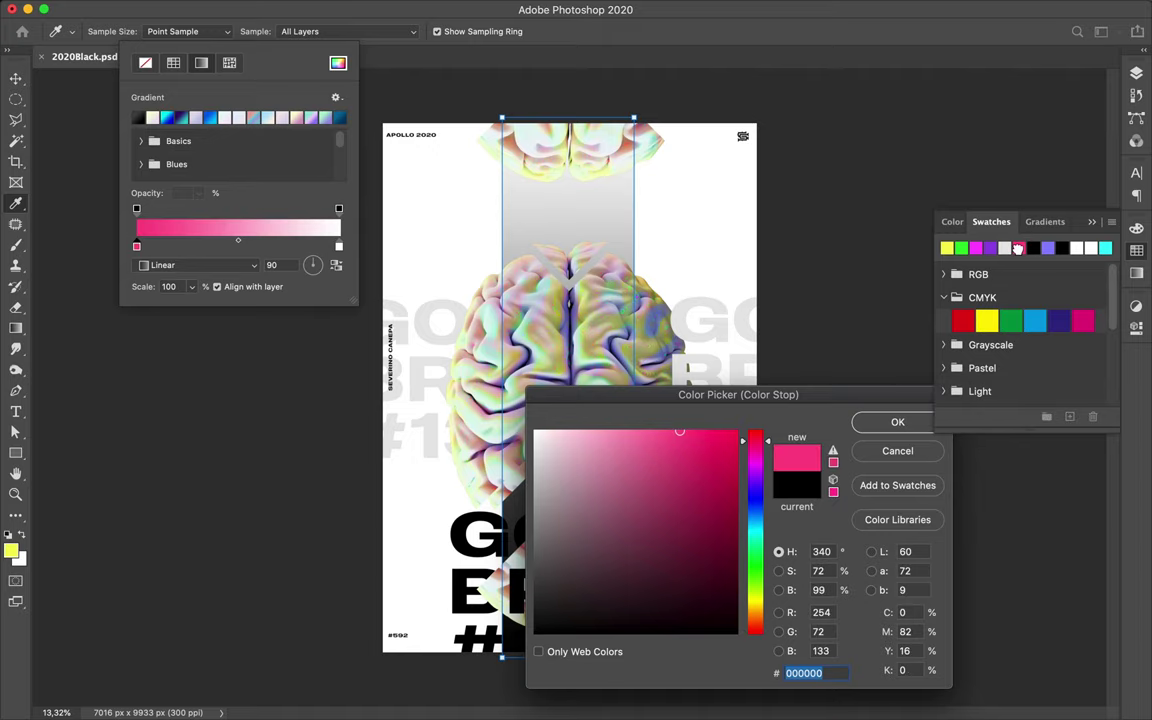
left_click(898, 422)
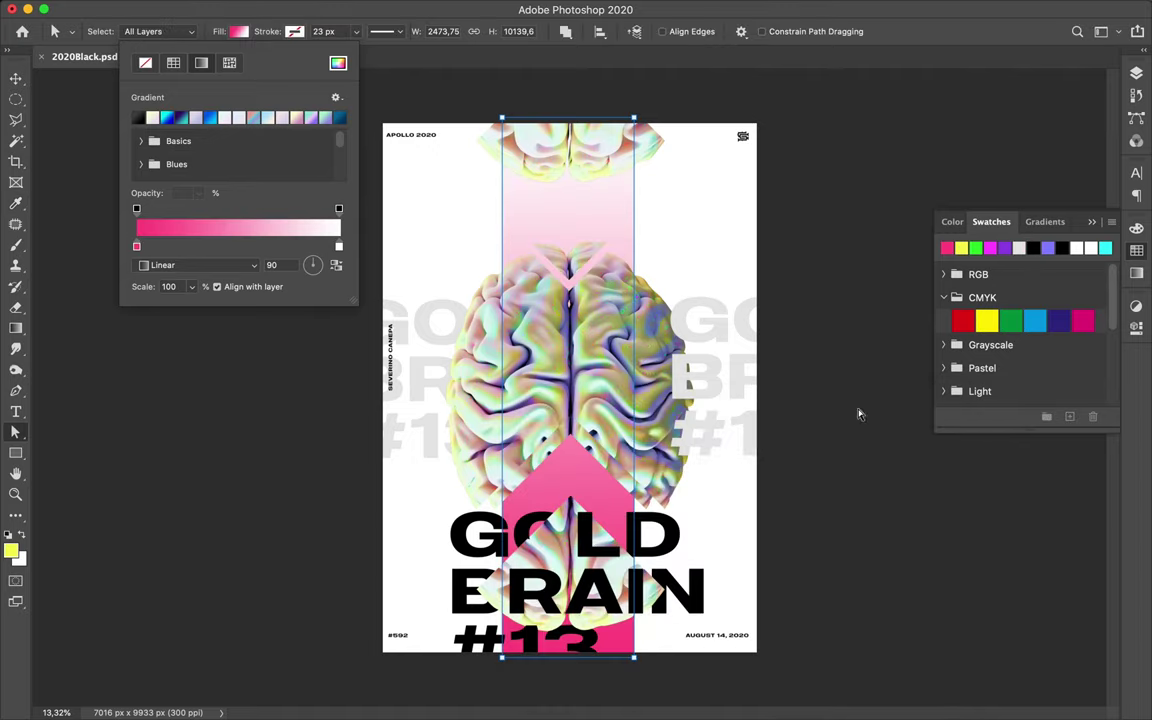
double_click(339, 247)
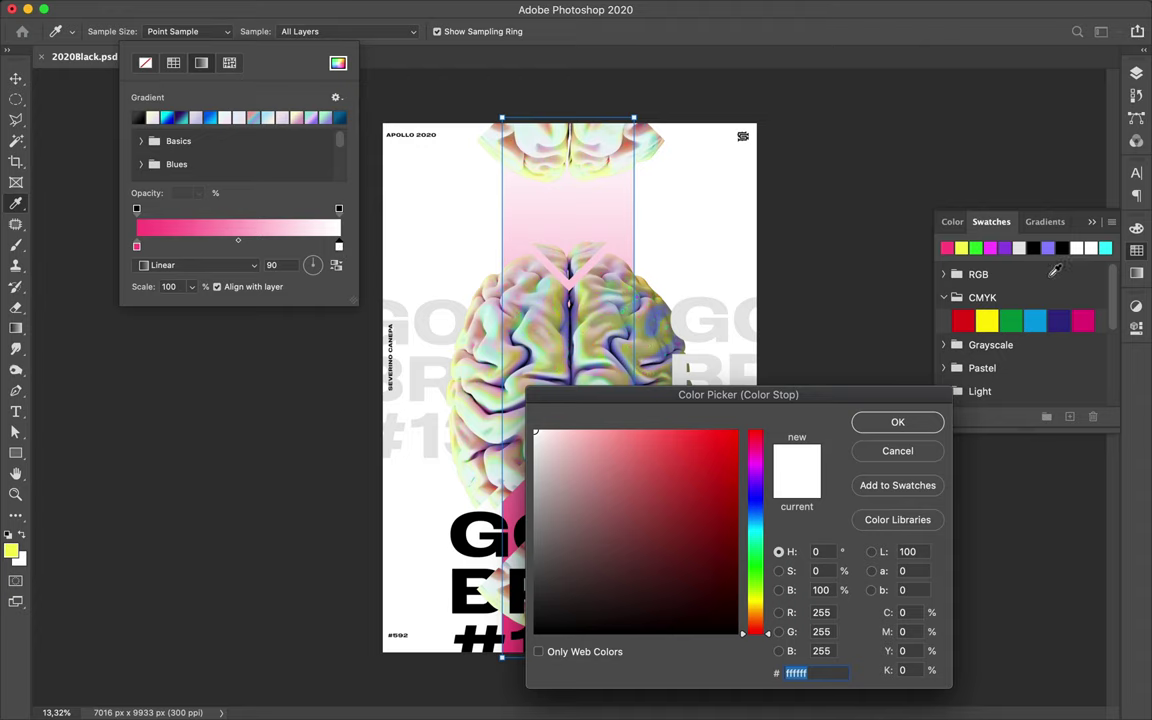
left_click(961, 248)
left_click(910, 420)
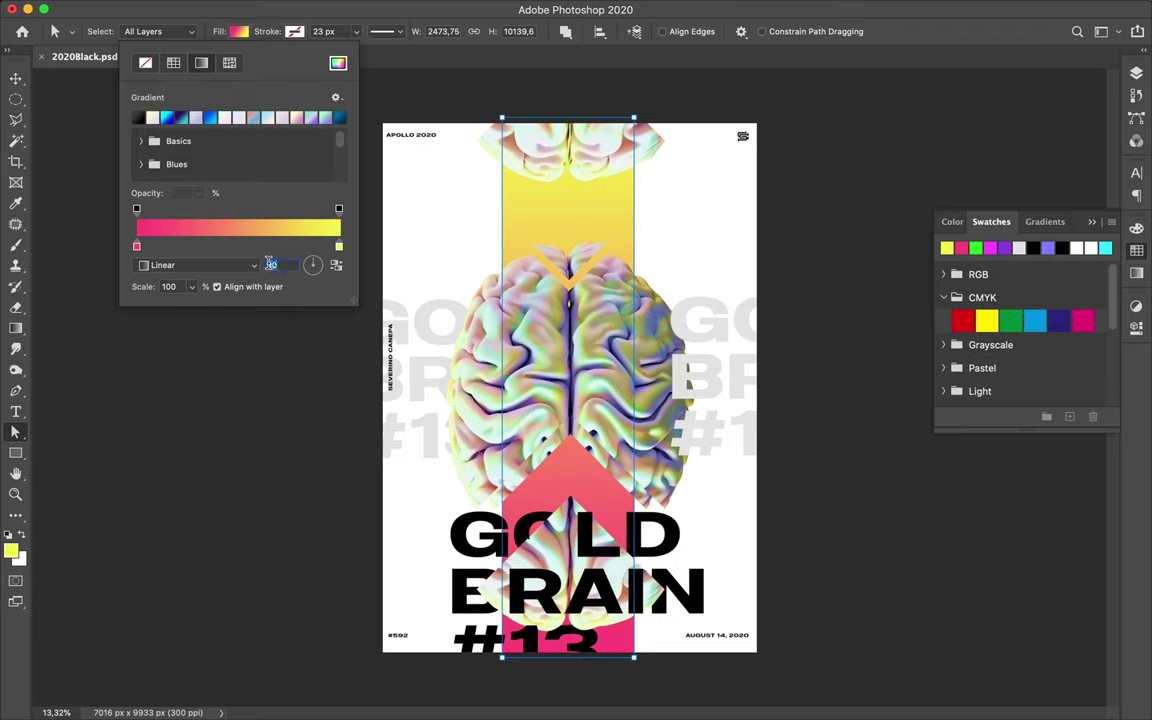
type("-90")
key("Return")
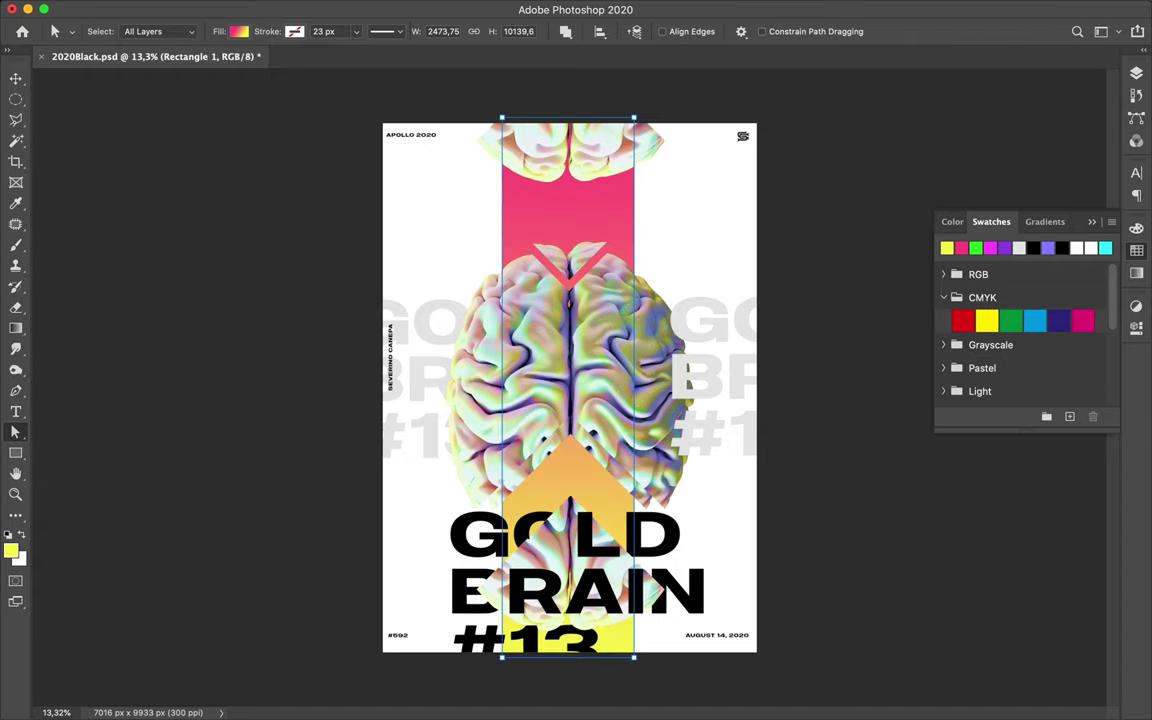
key("v")
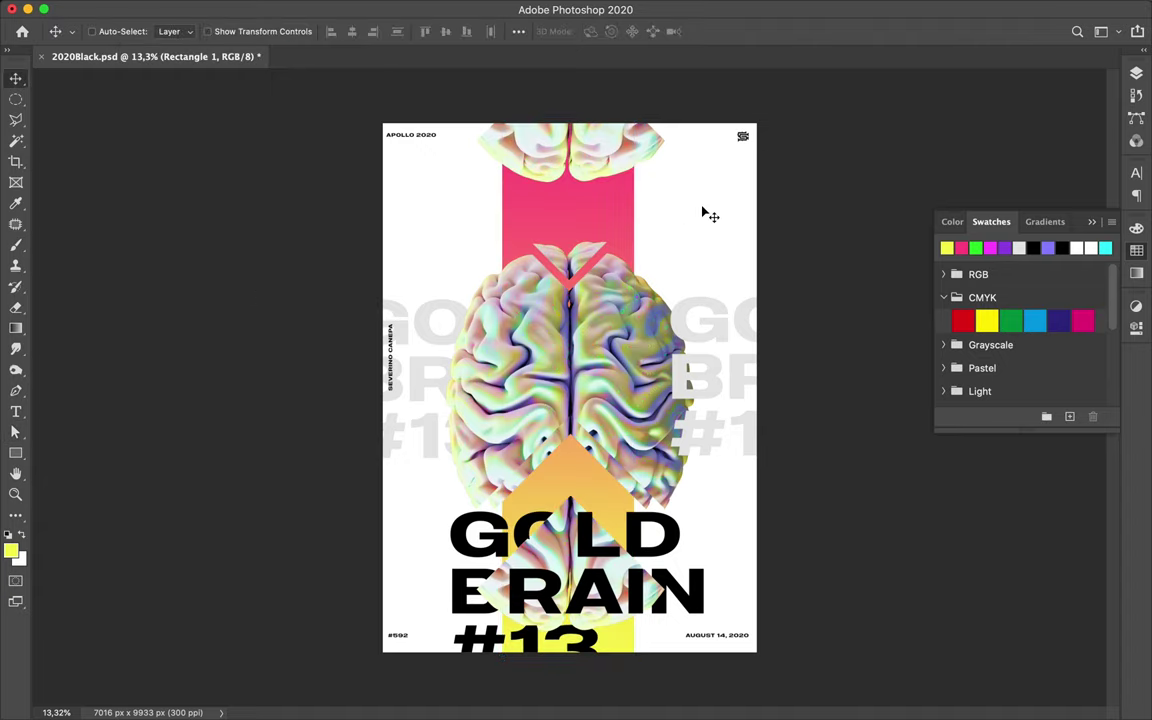
- Stretch the gradient rectangle to full page width and move Rectangle 1 just above Layer 0
key("ctrl+t")
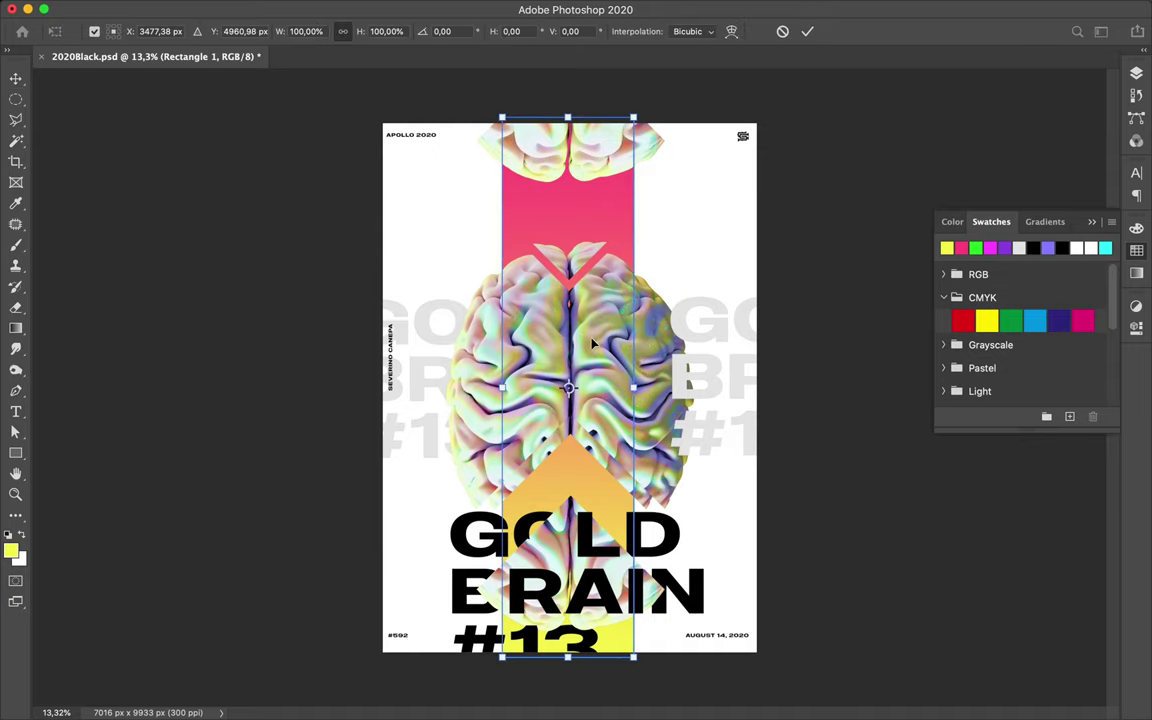
left_click_drag(502, 387, 384, 404)
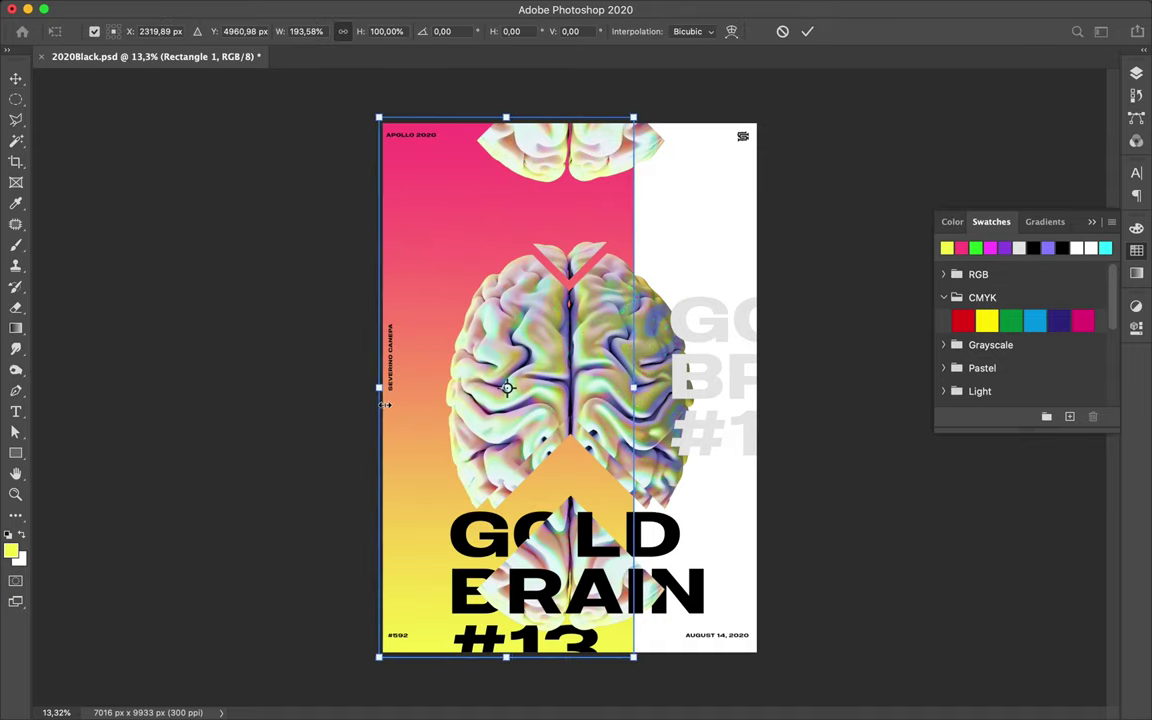
left_click_drag(640, 388, 771, 390)
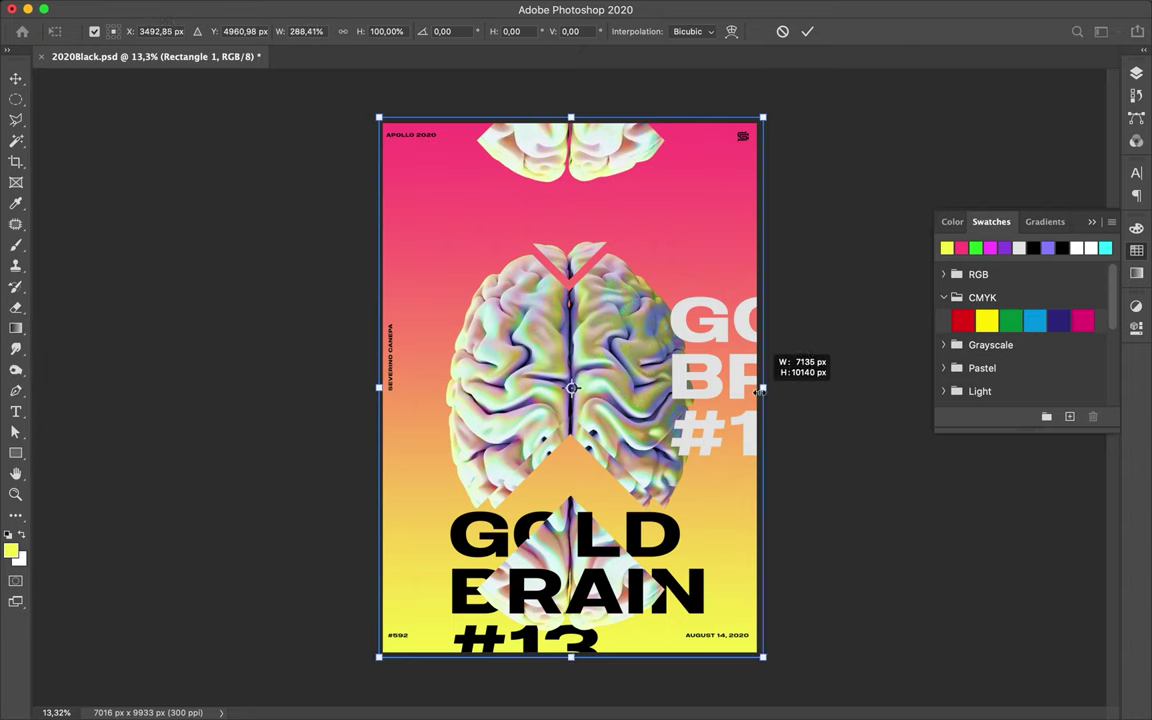
key("Return")
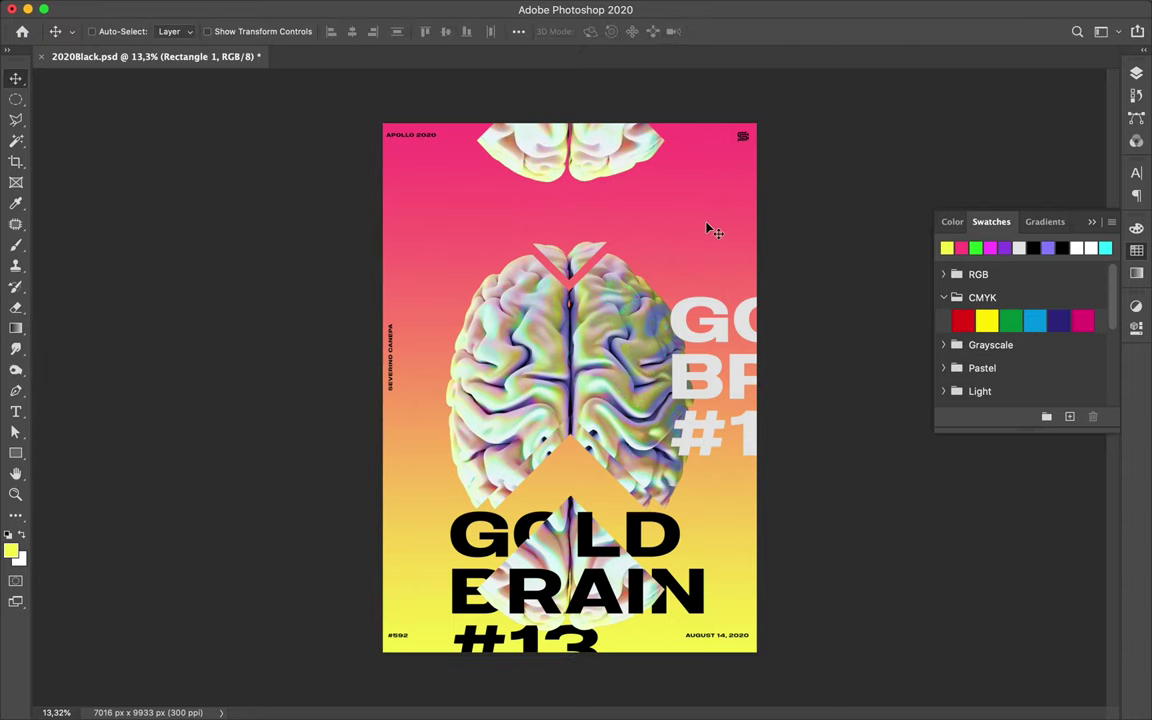
left_click(1136, 73)
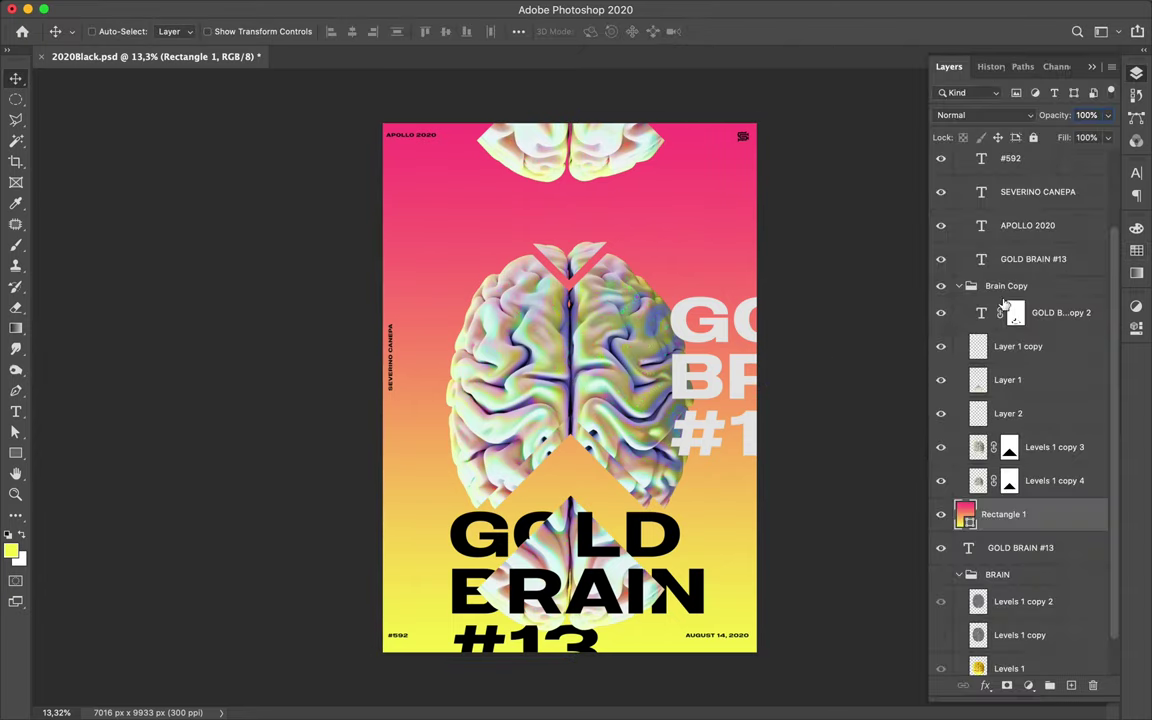
scroll(1005, 428, "down", 3)
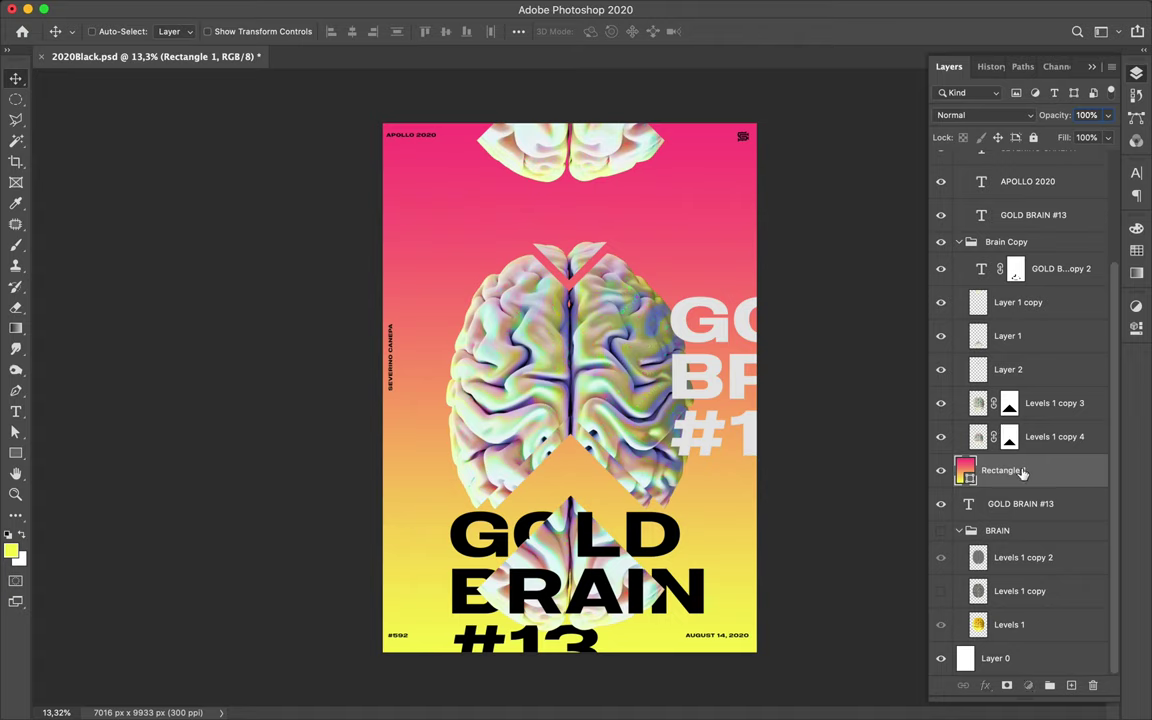
left_click_drag(1010, 470, 1024, 652)
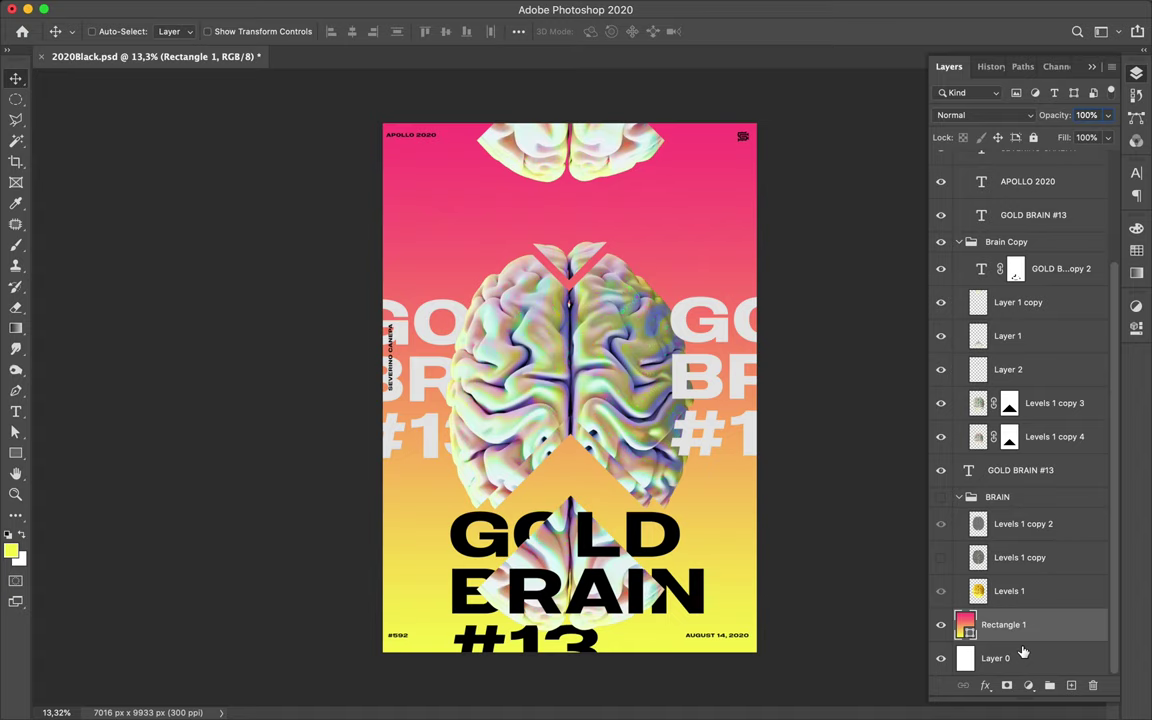
- Pull the gradient's left edge to the page centre so it covers the right half, and show rulers
key("ctrl+t")
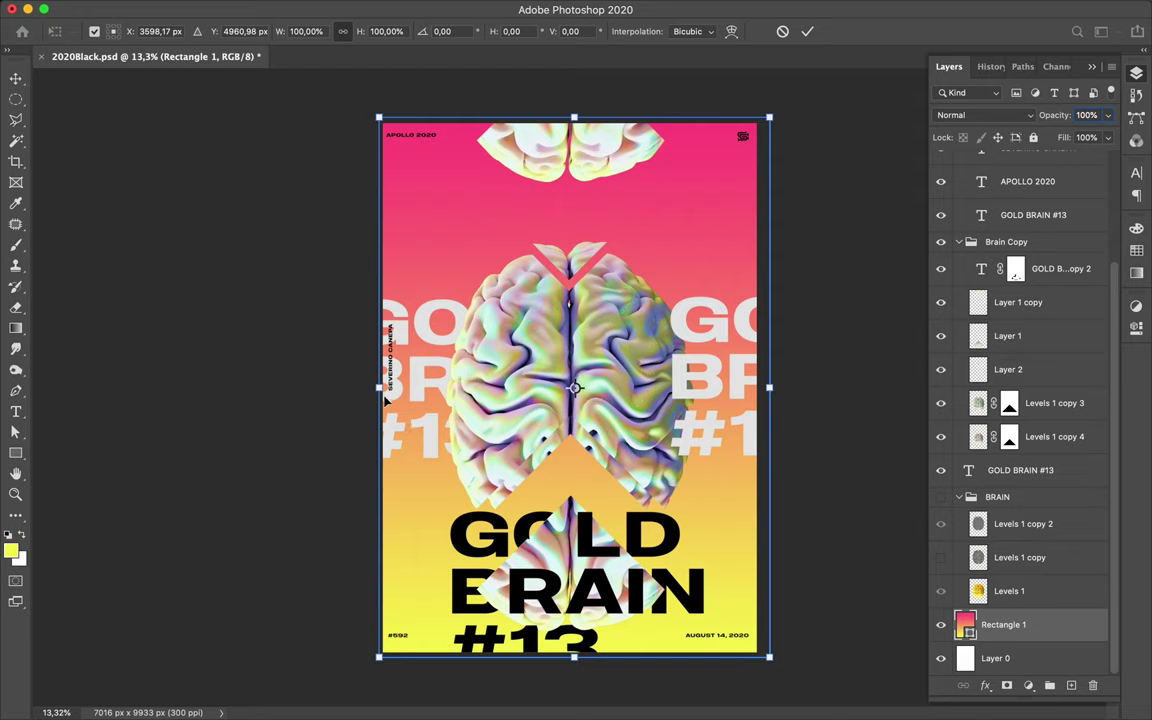
left_click_drag(379, 388, 514, 388)
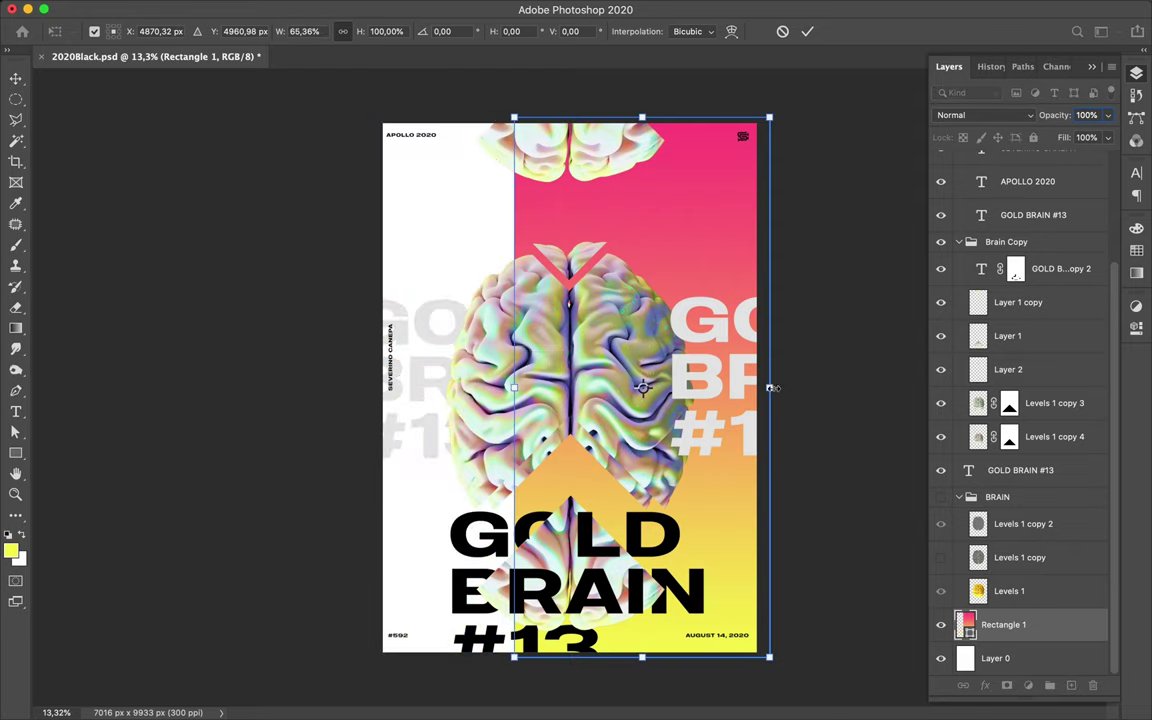
left_click_drag(514, 388, 571, 388)
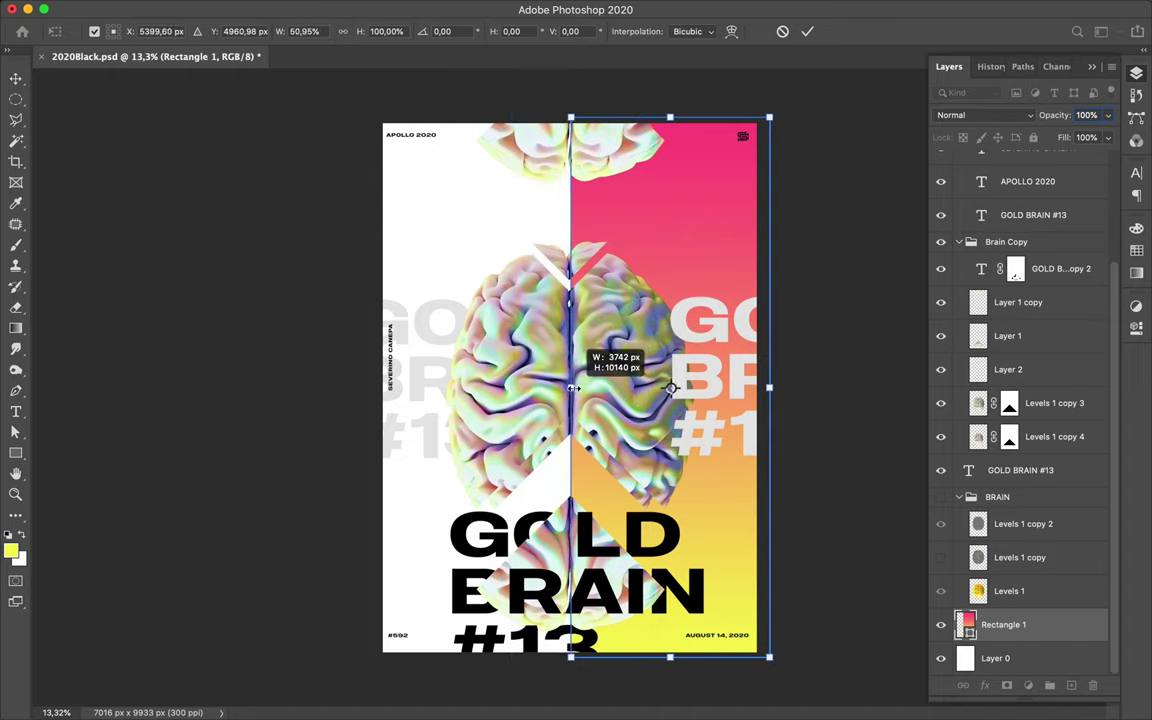
left_click_drag(571, 388, 572, 388)
key("Return")
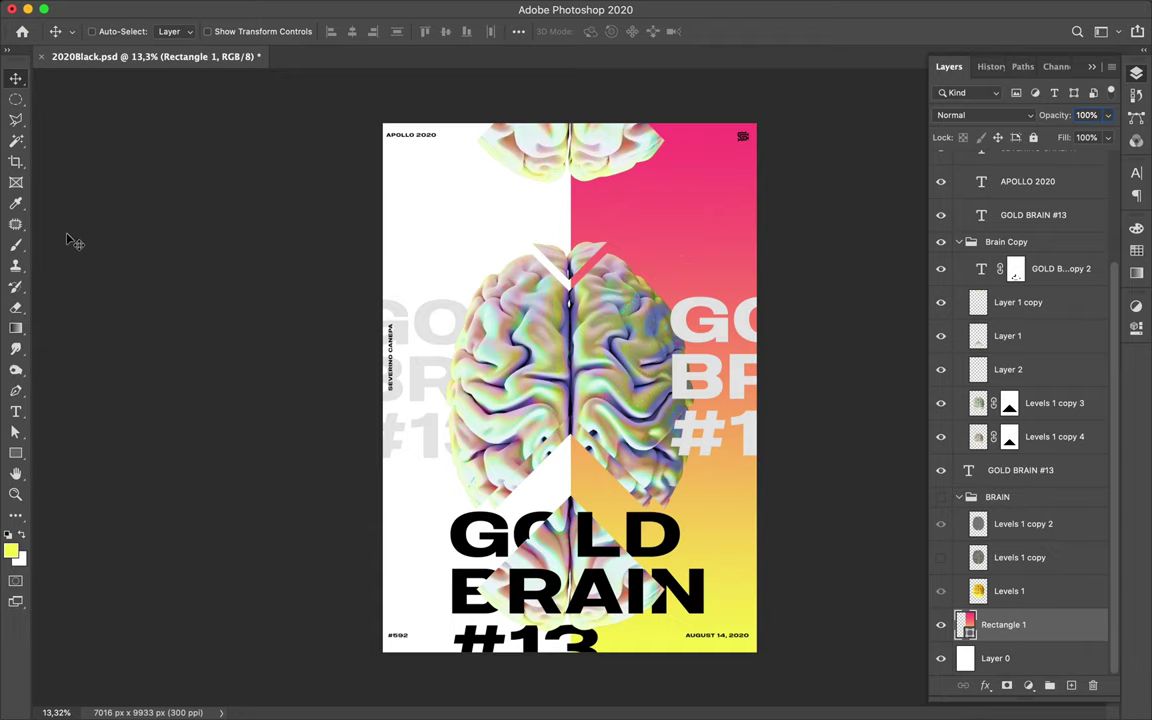
key("ctrl+r")
- Snap Rectangle 1's left edge to a vertical guide at the poster's centre
left_click_drag(38, 240, 577, 200)
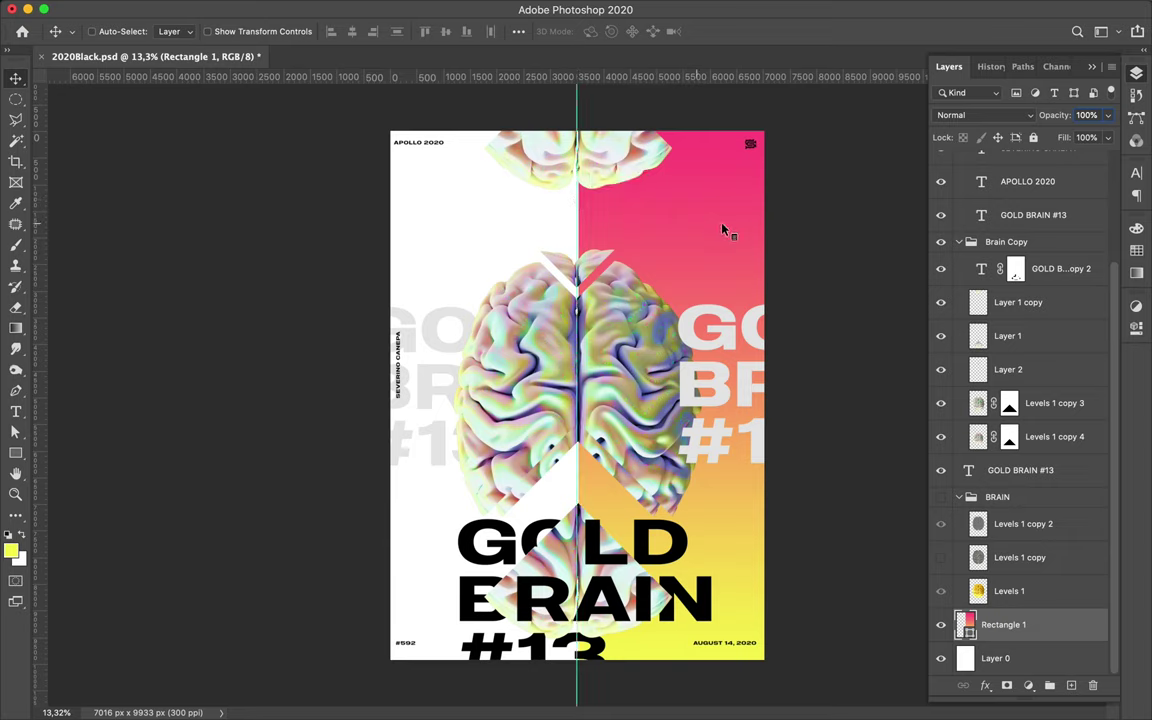
left_click_drag(716, 229, 718, 229)
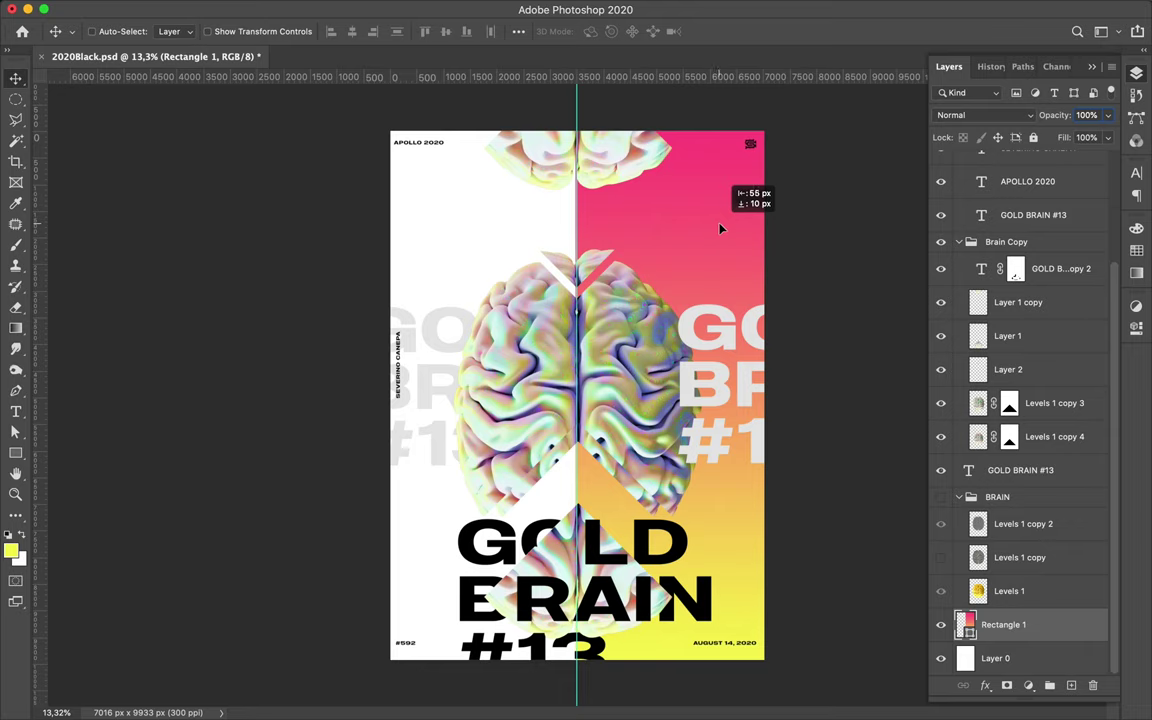
left_click_drag(718, 229, 720, 229)
scroll(557, 210, "up", 2)
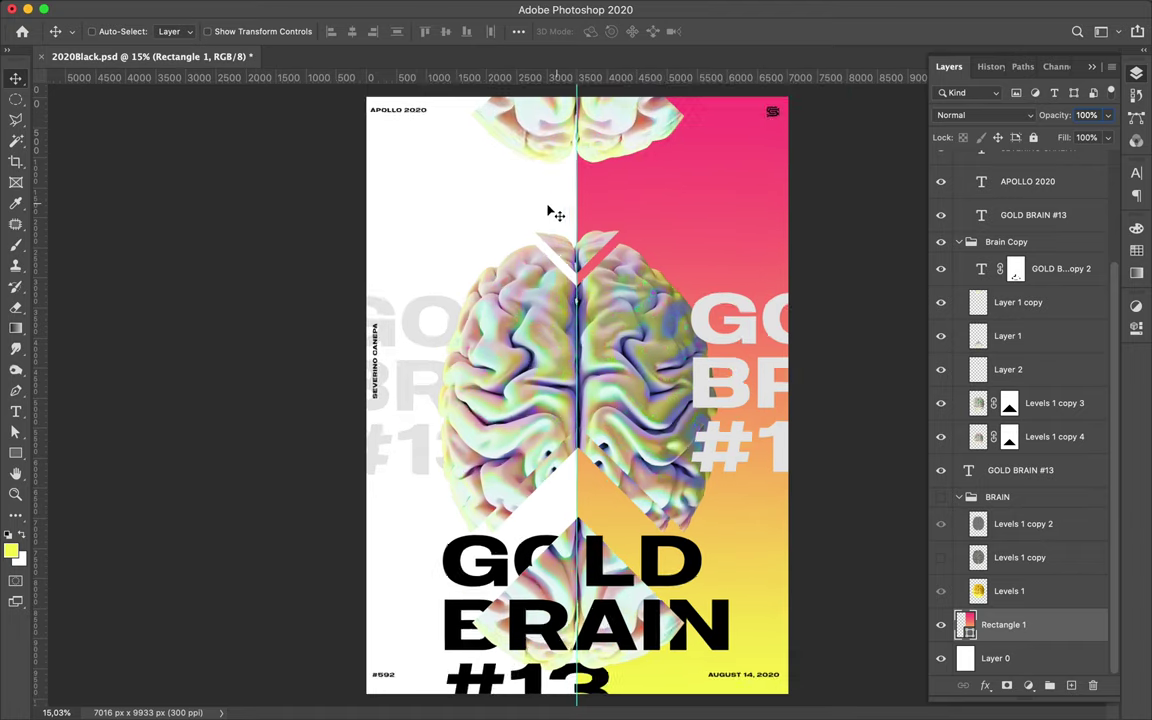
scroll(550, 212, "up", 3)
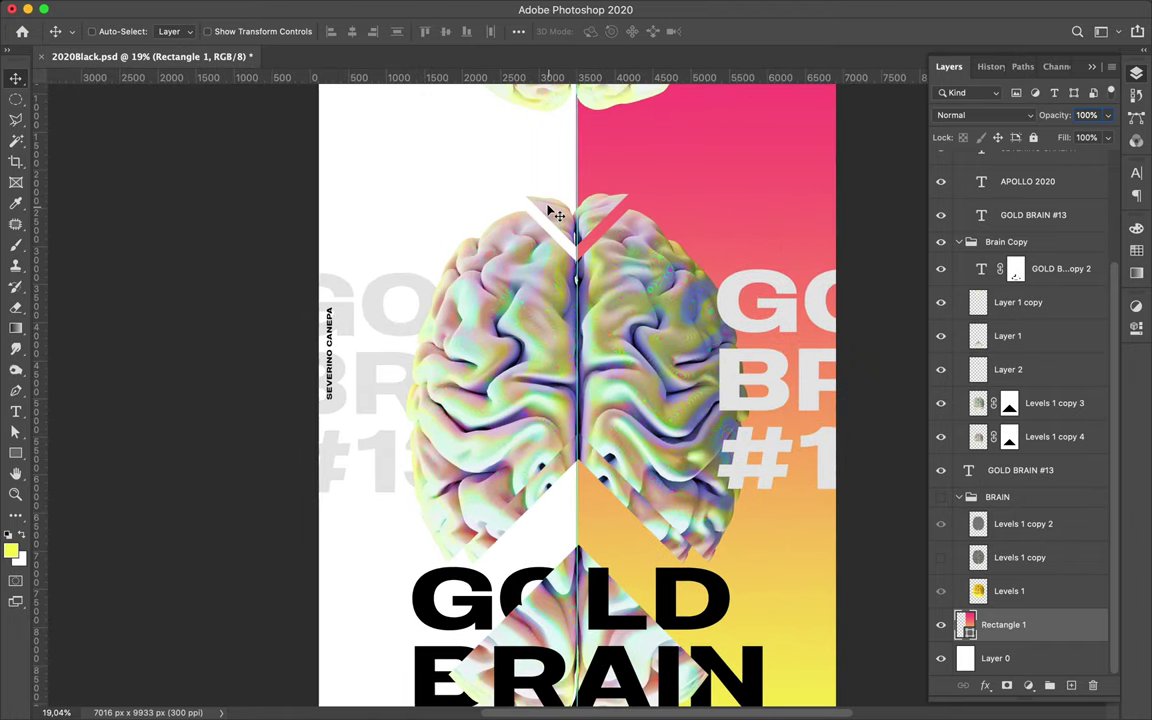
scroll(550, 212, "down", 1)
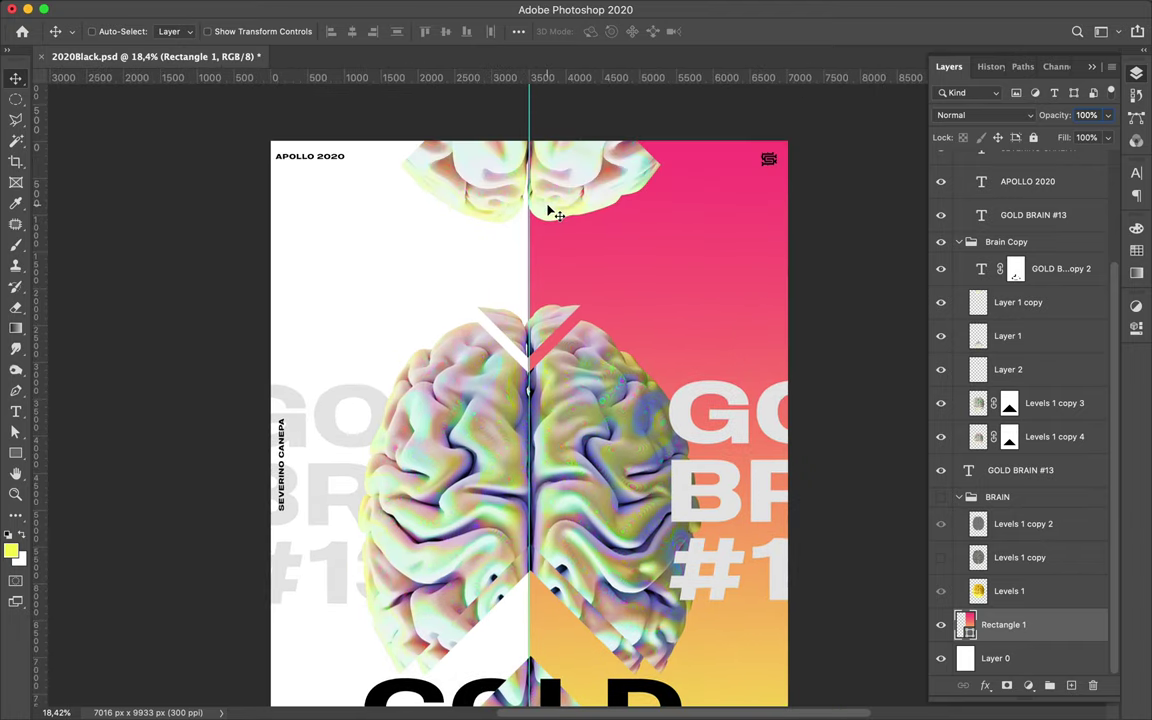
mouse_move(445, 5)
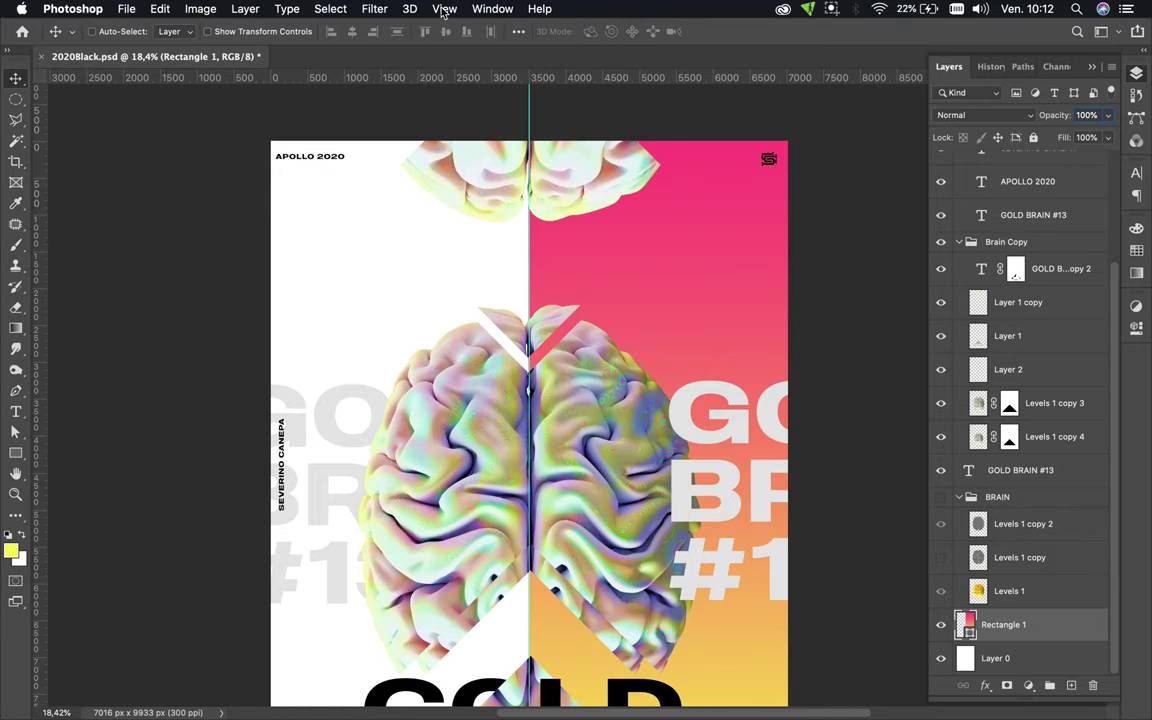
- Clear the guides and select the upper GOLD BRAIN #13 text layer
left_click(444, 9)
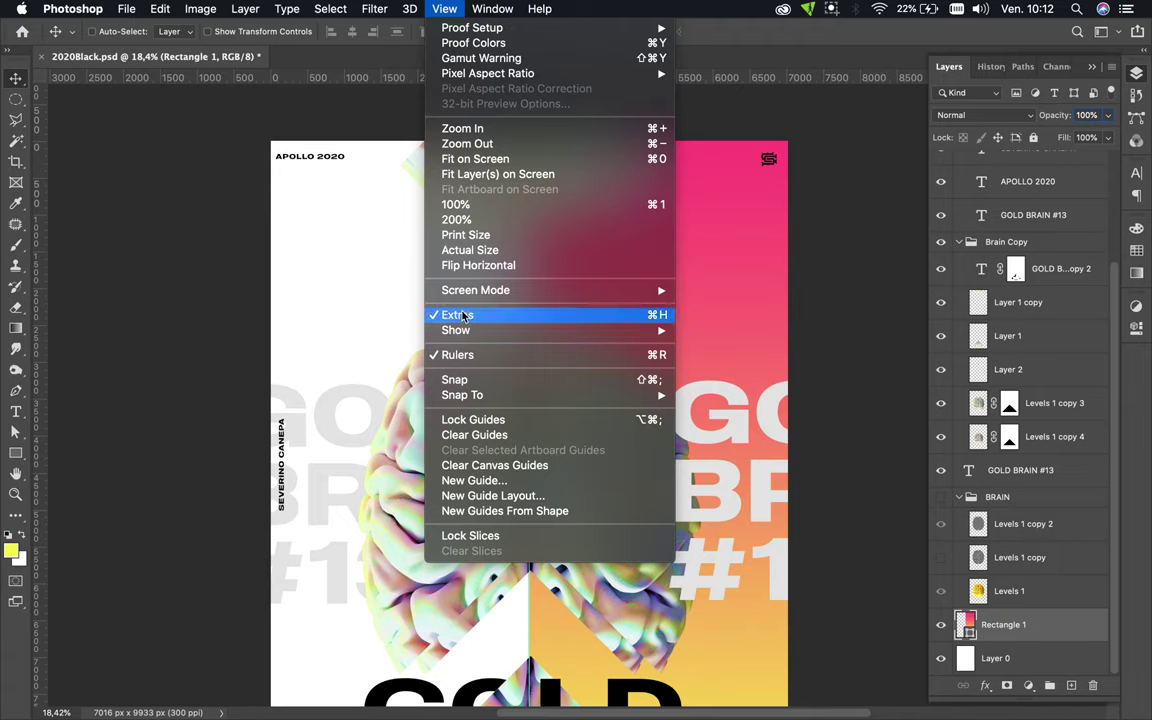
left_click(472, 434)
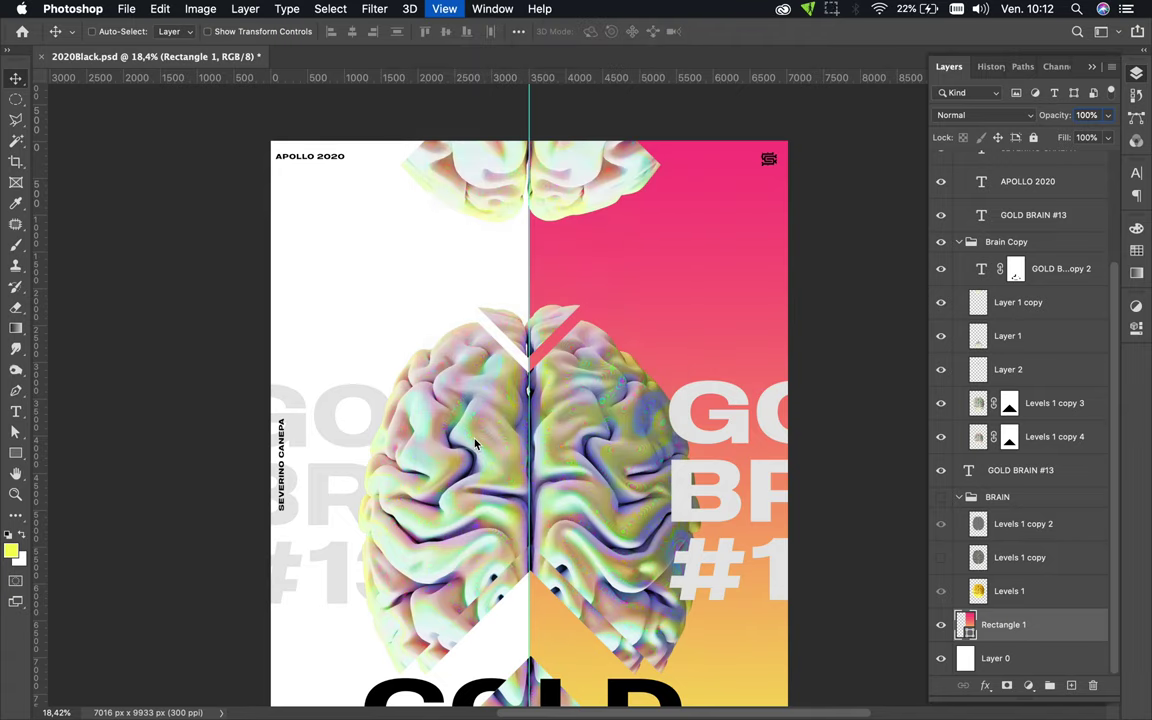
left_click(740, 433)
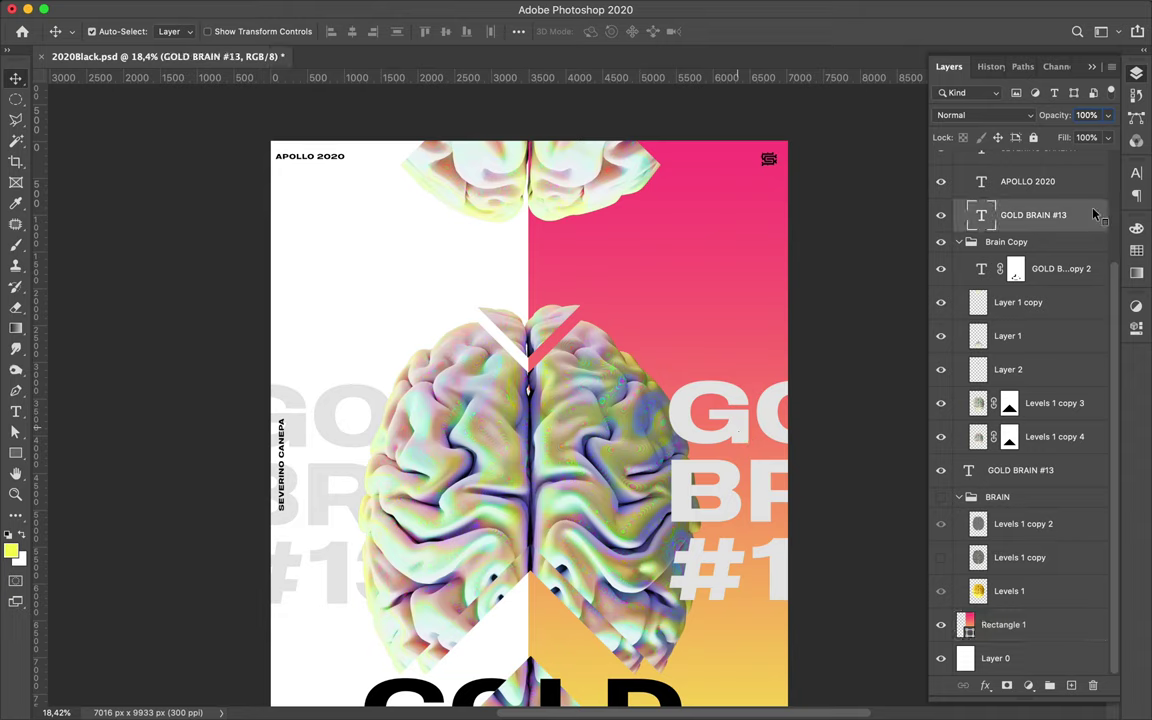
- Set the GOLD BRAIN #13 title's text colour to white
left_click(1136, 251)
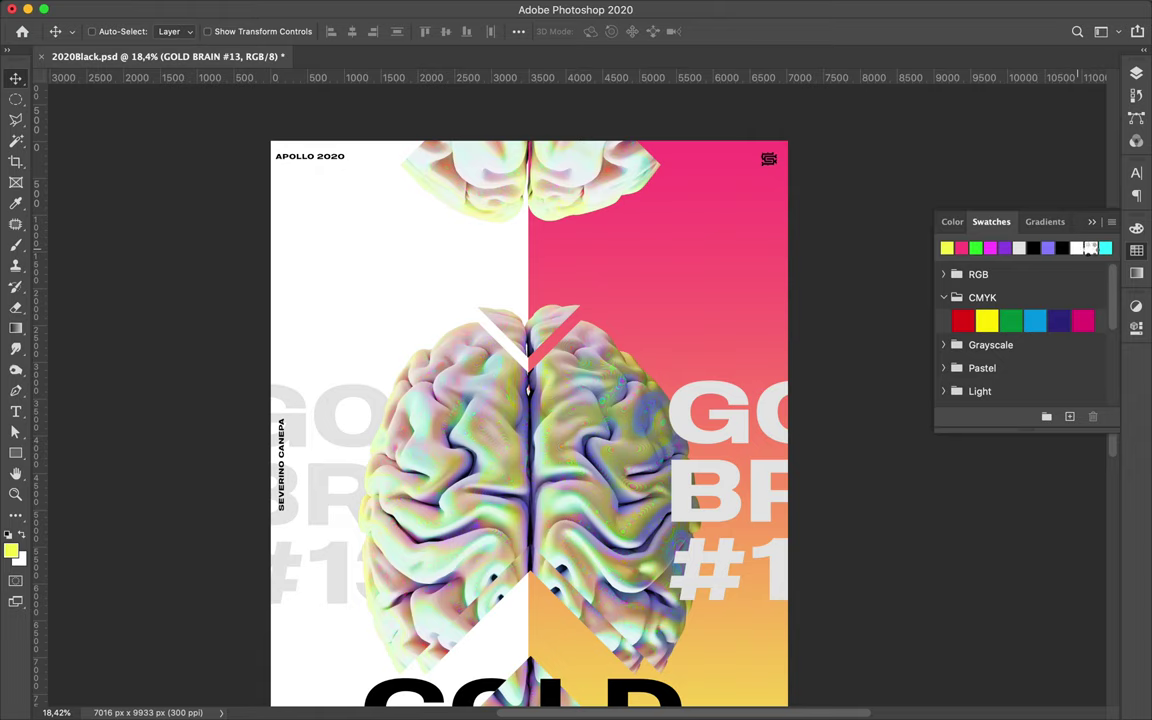
left_click(1091, 249)
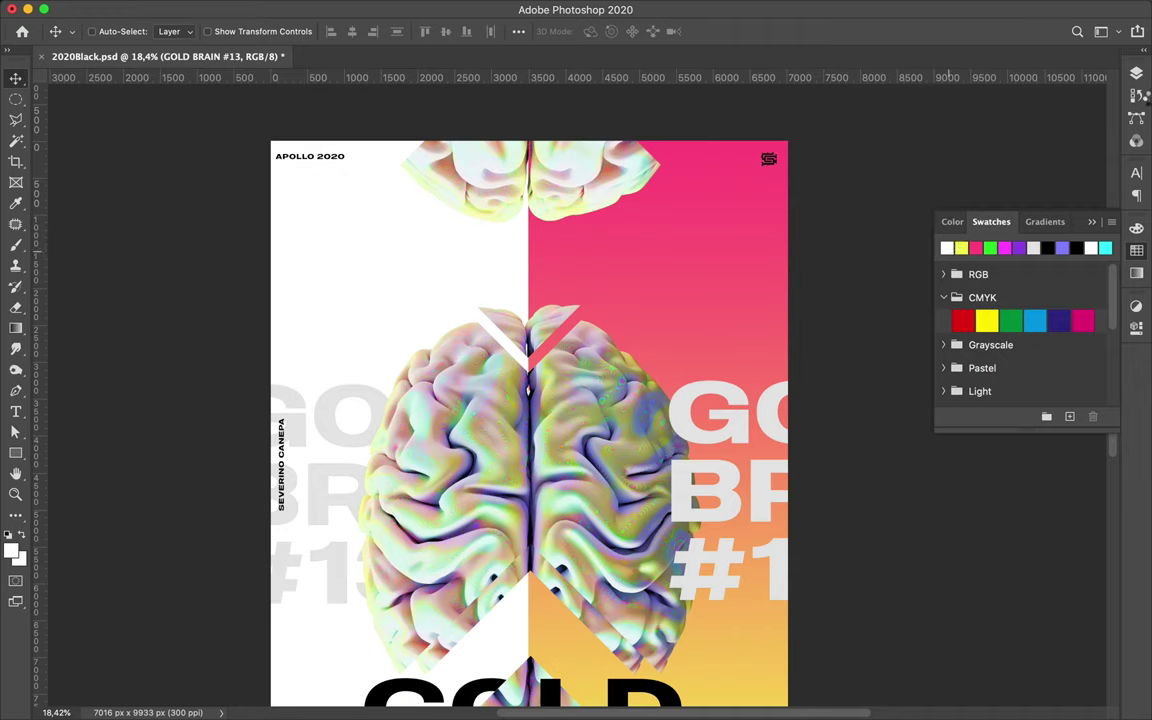
left_click(1137, 174)
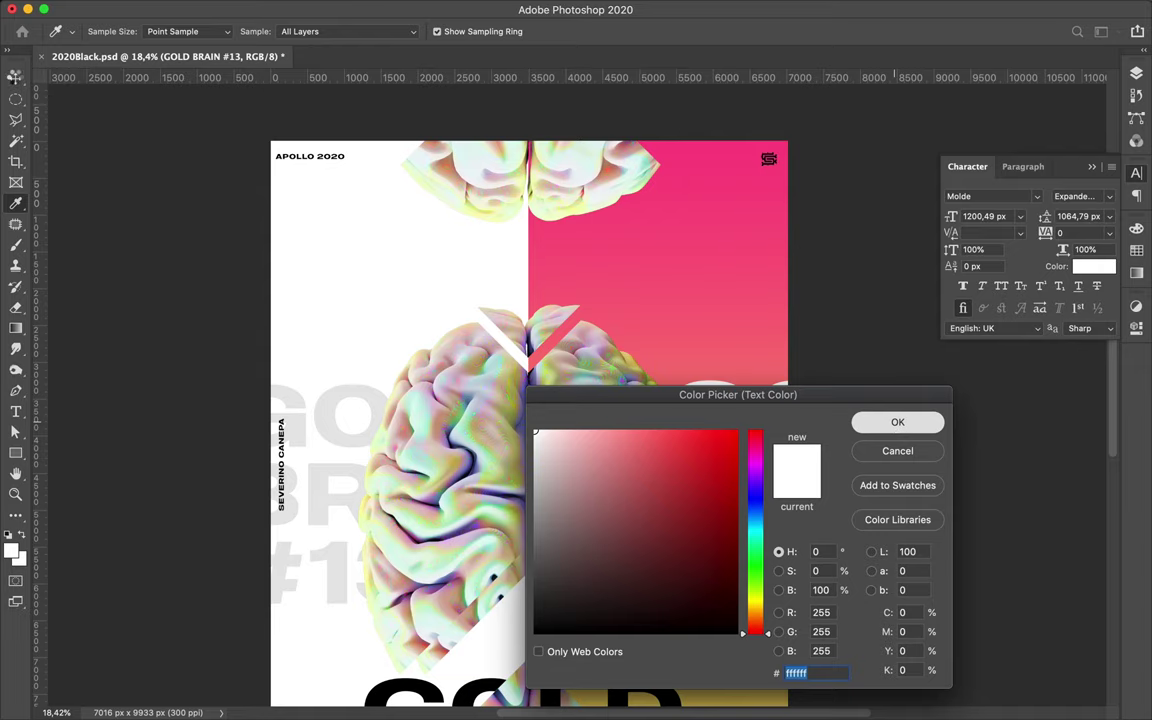
left_click(15, 77)
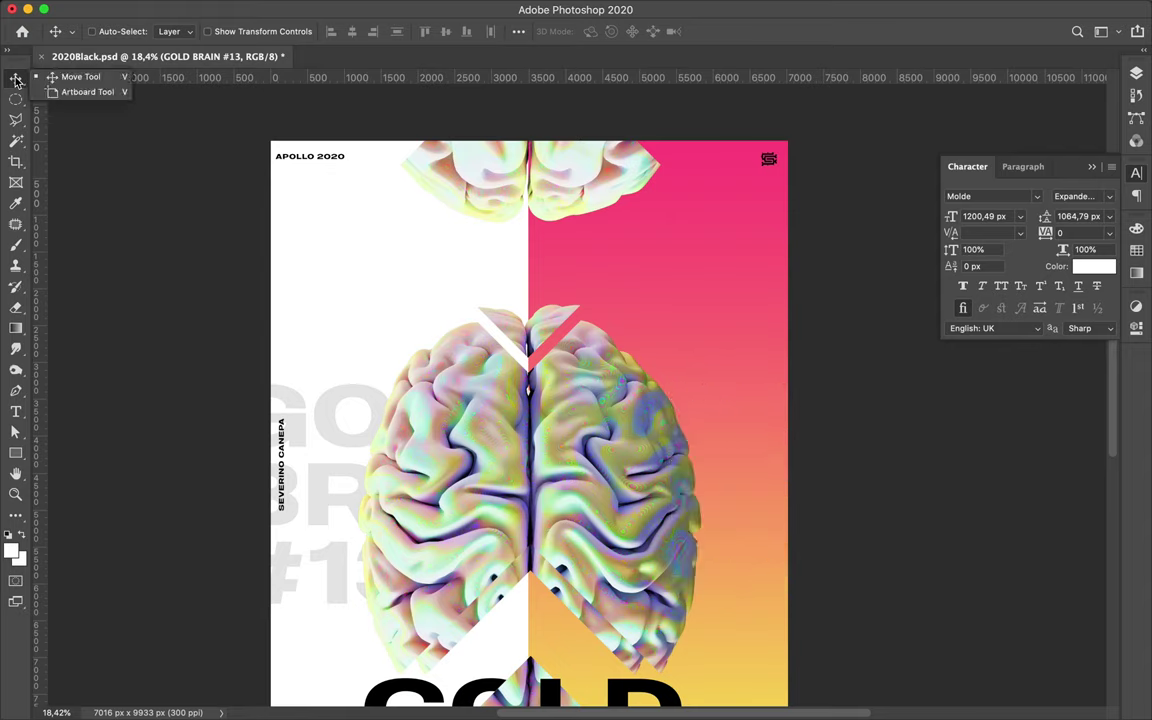
- Move the white title to the right, over the pink half of the poster
left_click(15, 78)
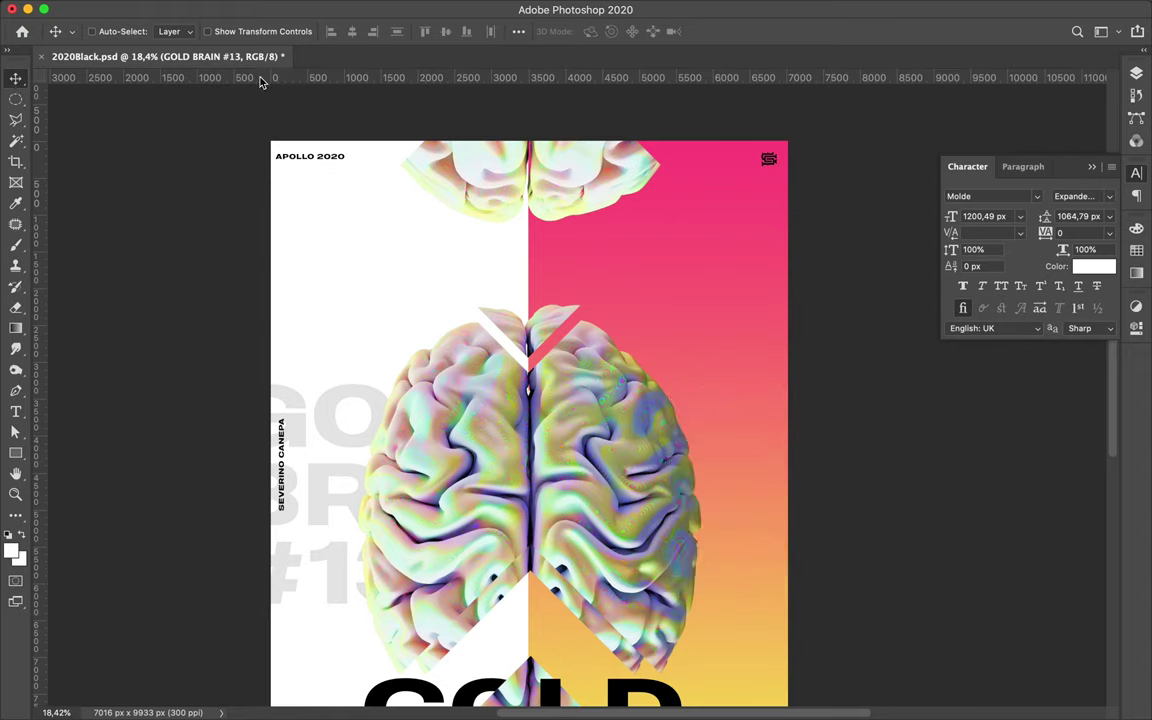
left_click(1137, 78)
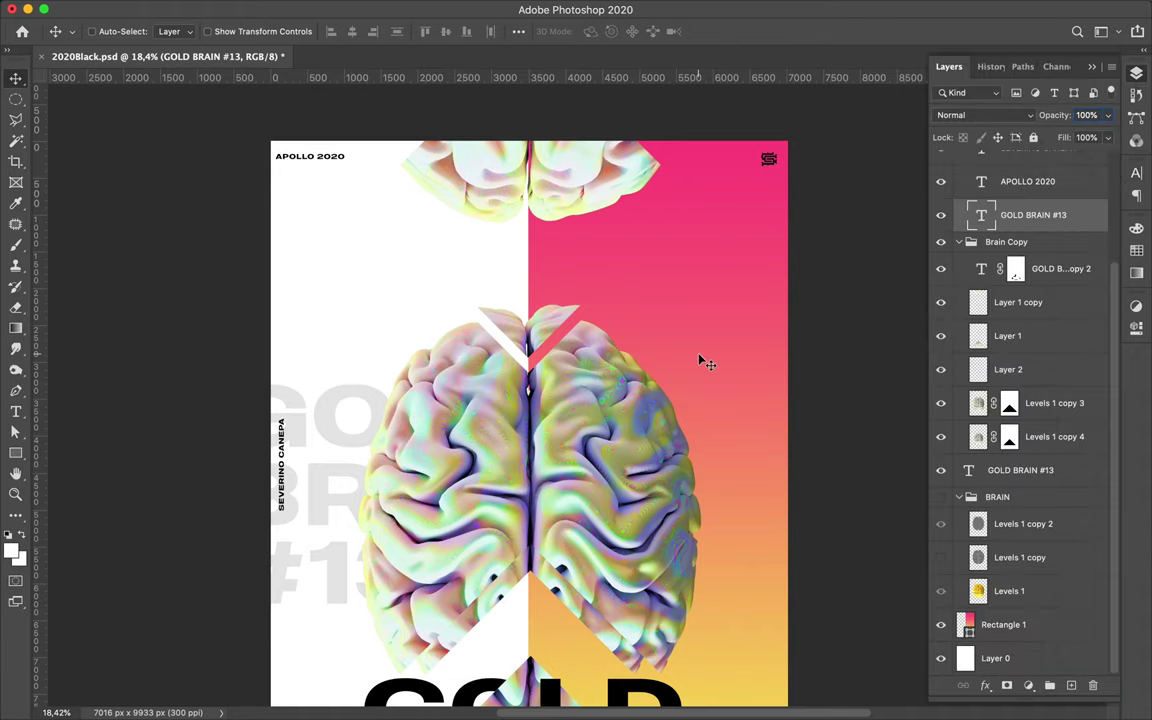
left_click_drag(700, 362, 790, 333)
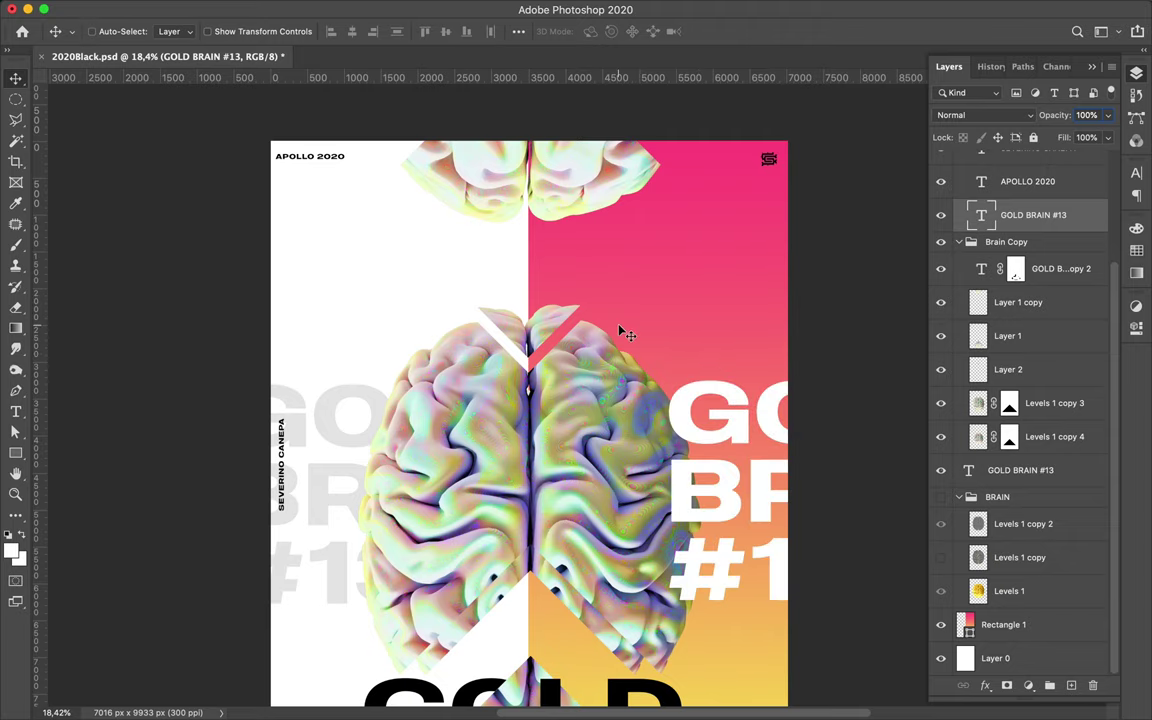
scroll(620, 330, "down", 5)
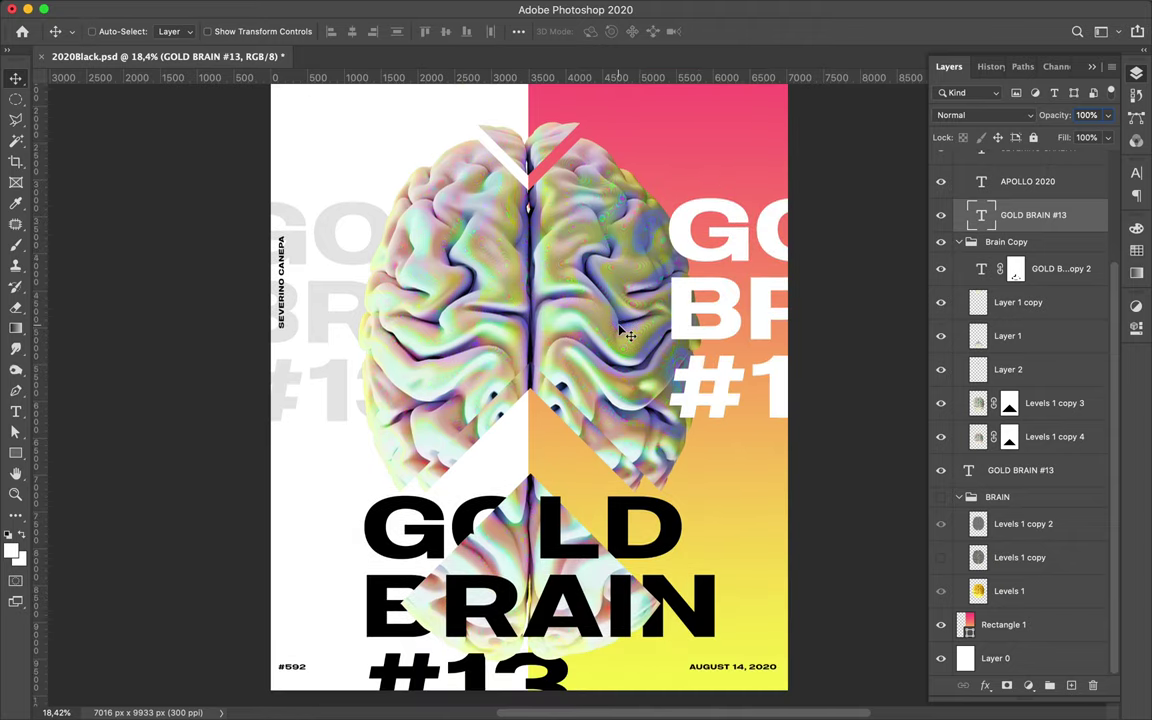
scroll(626, 334, "up", 3)
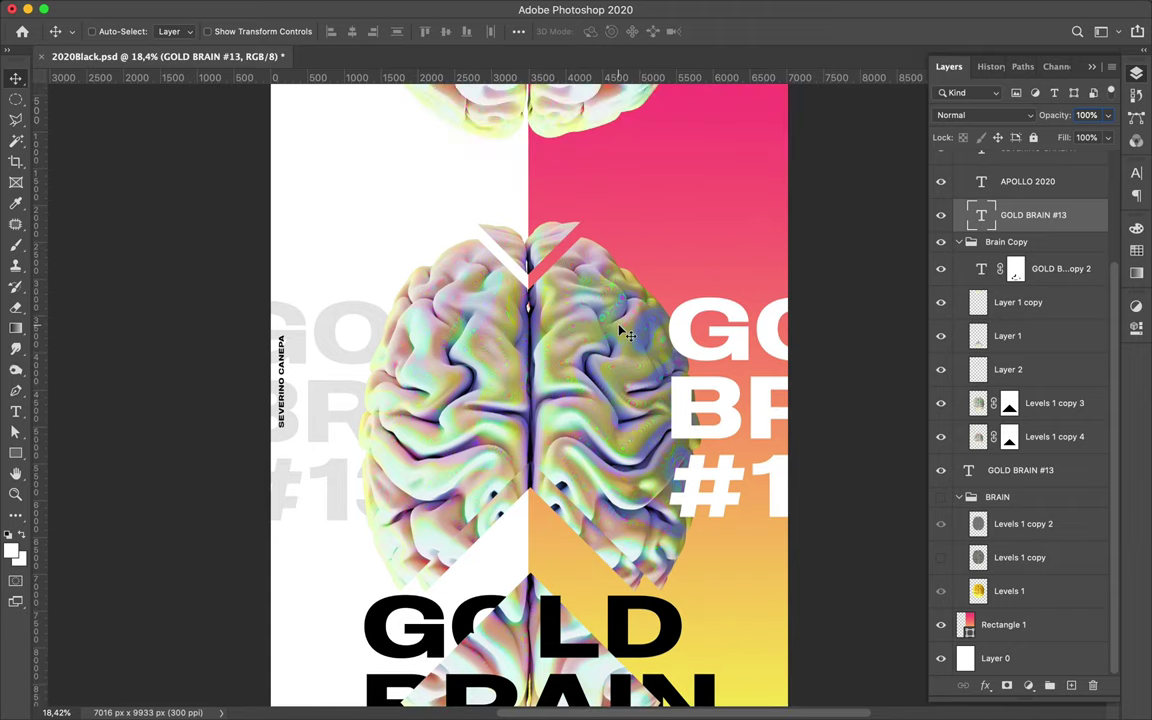
scroll(626, 334, "down", 3)
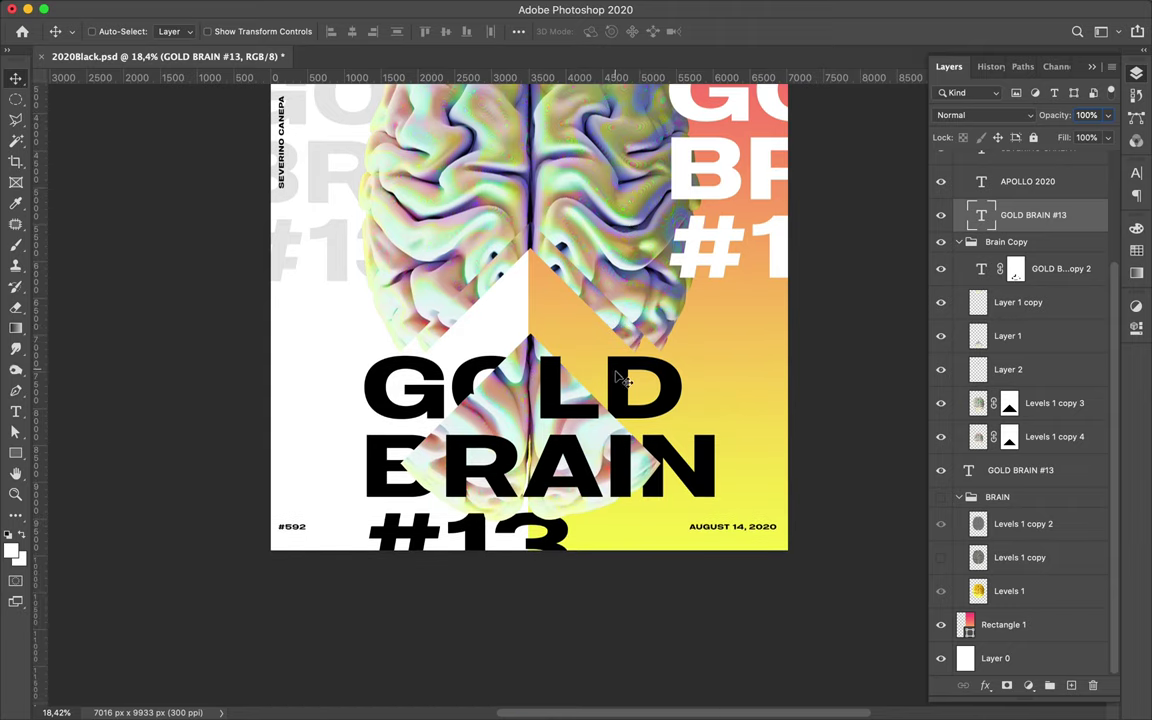
left_click(1016, 269)
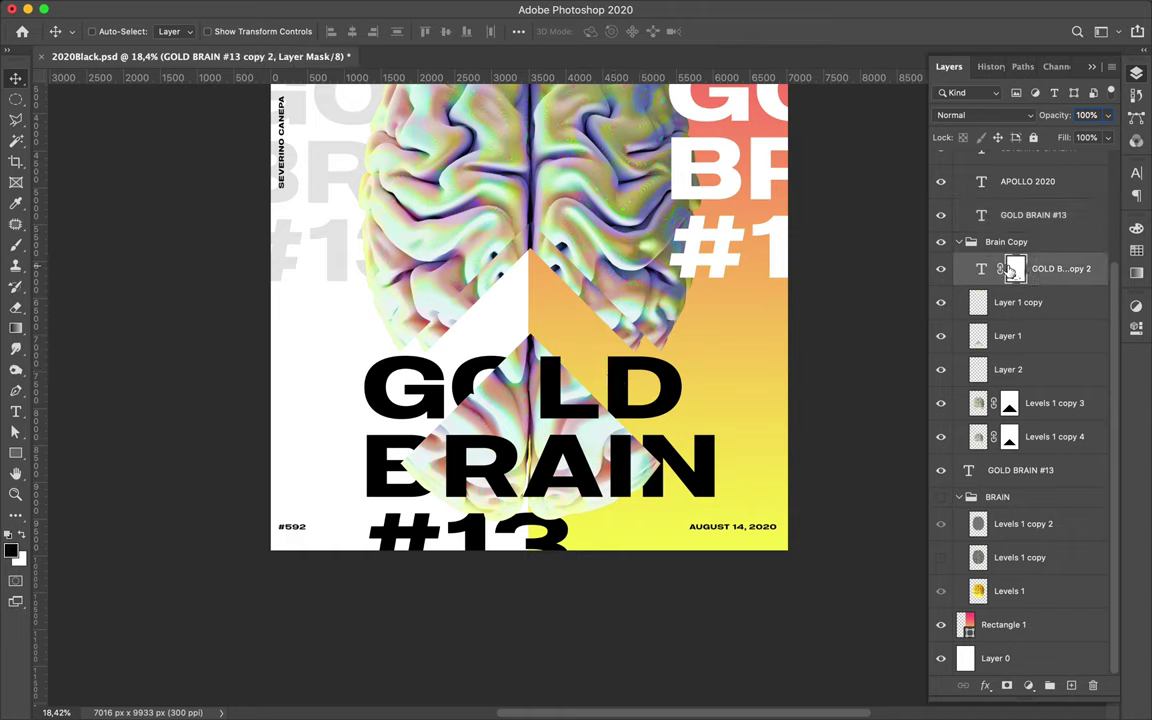
key("b")
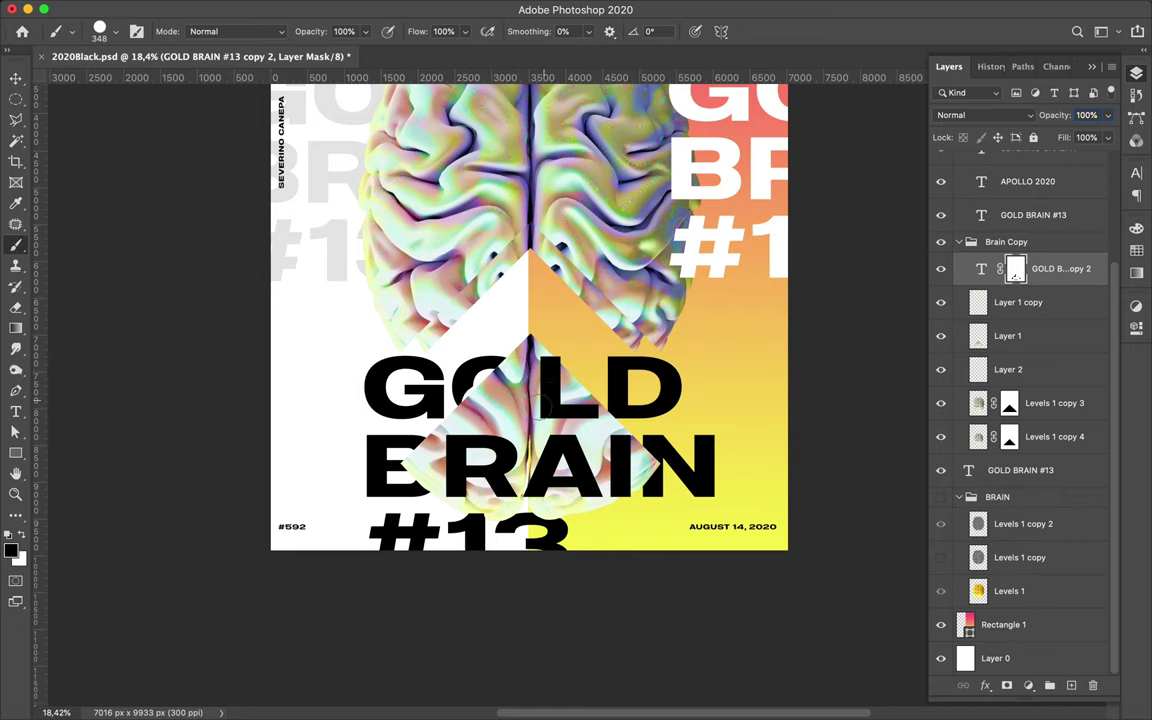
key("v")
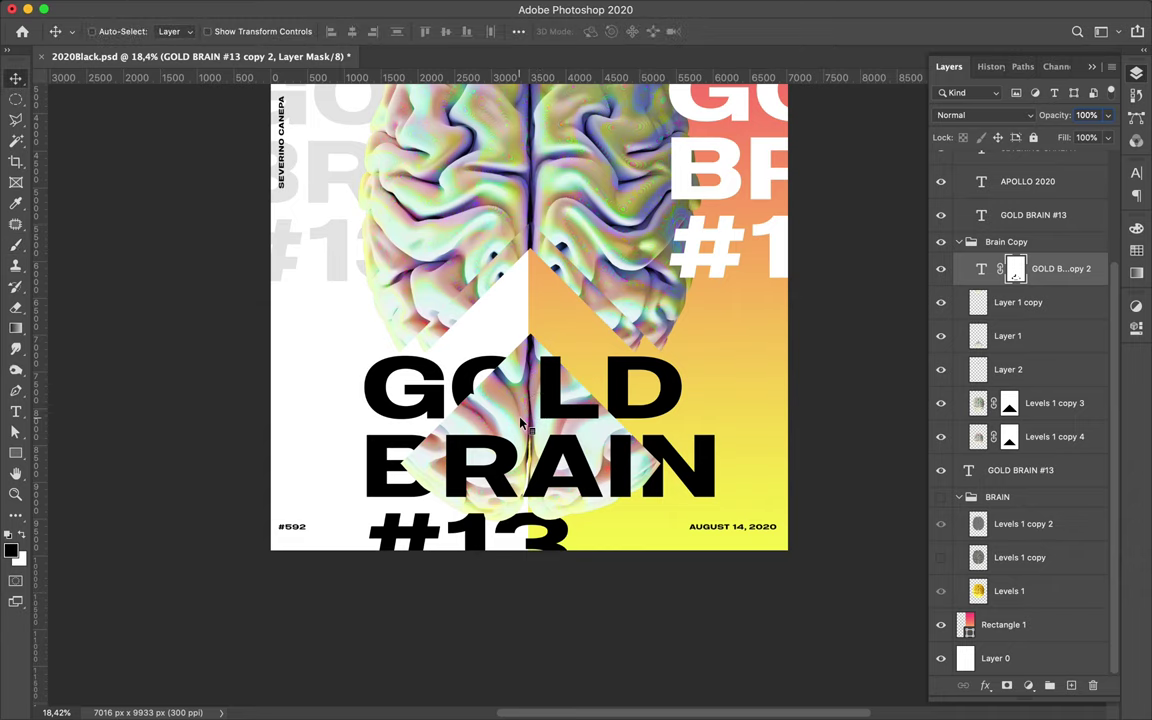
key("super")
left_click(979, 336, "super")
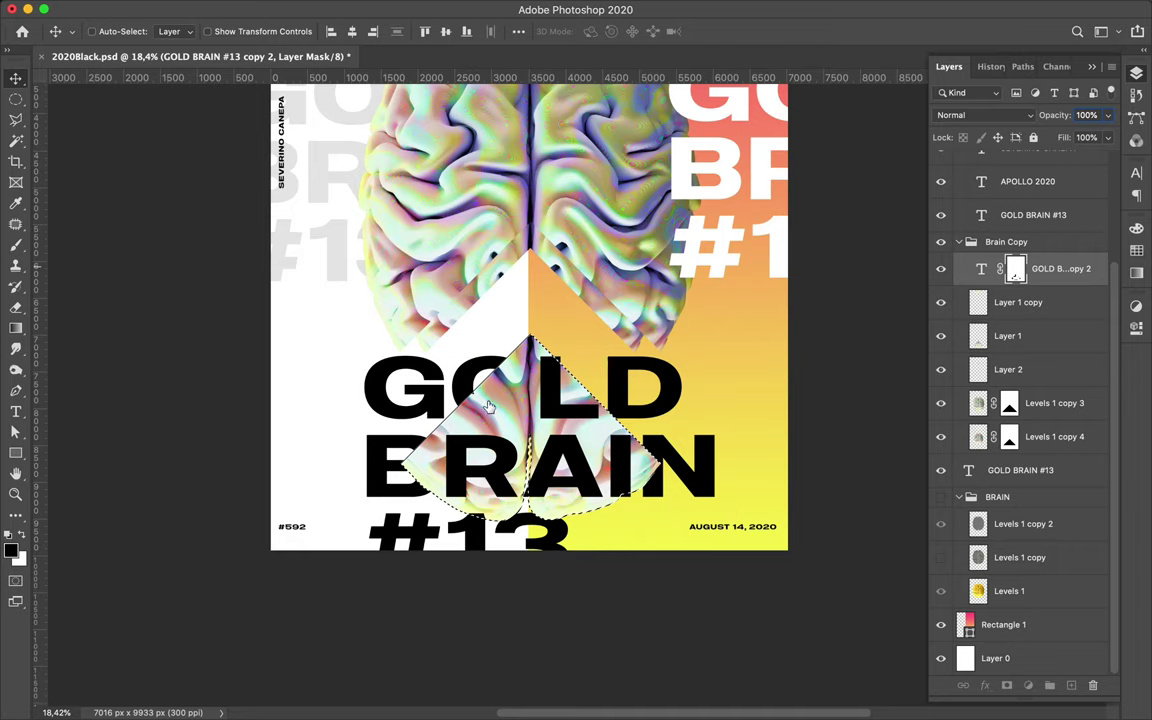
key("b")
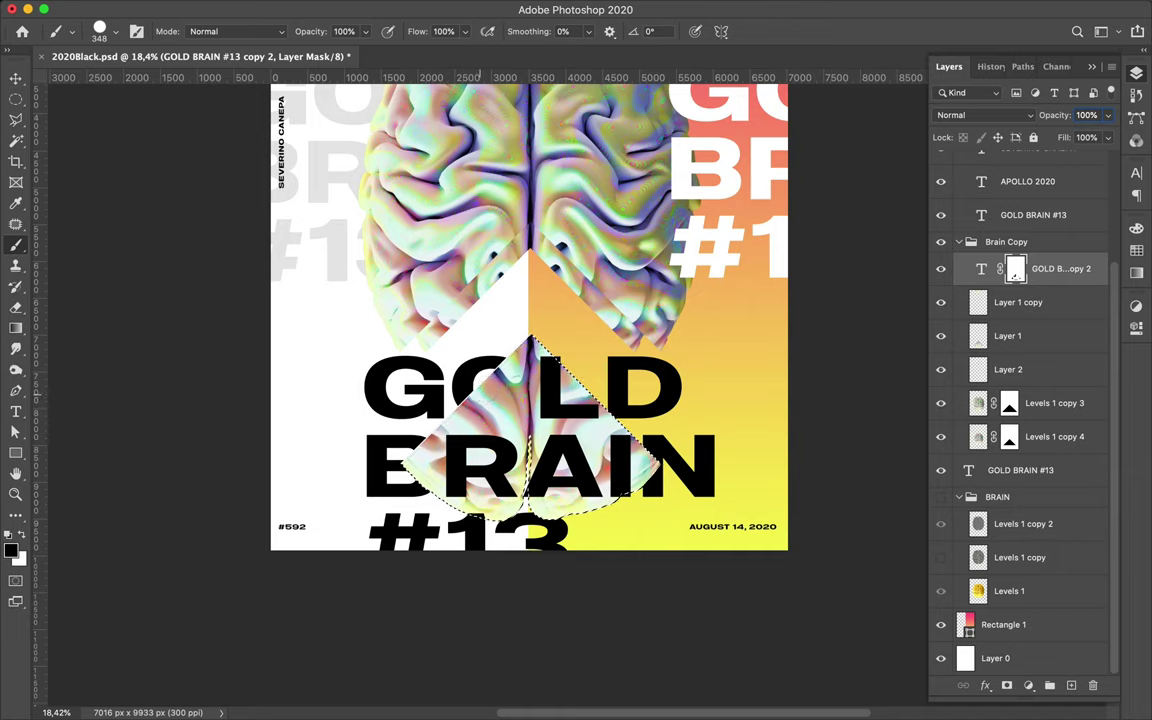
key("m")
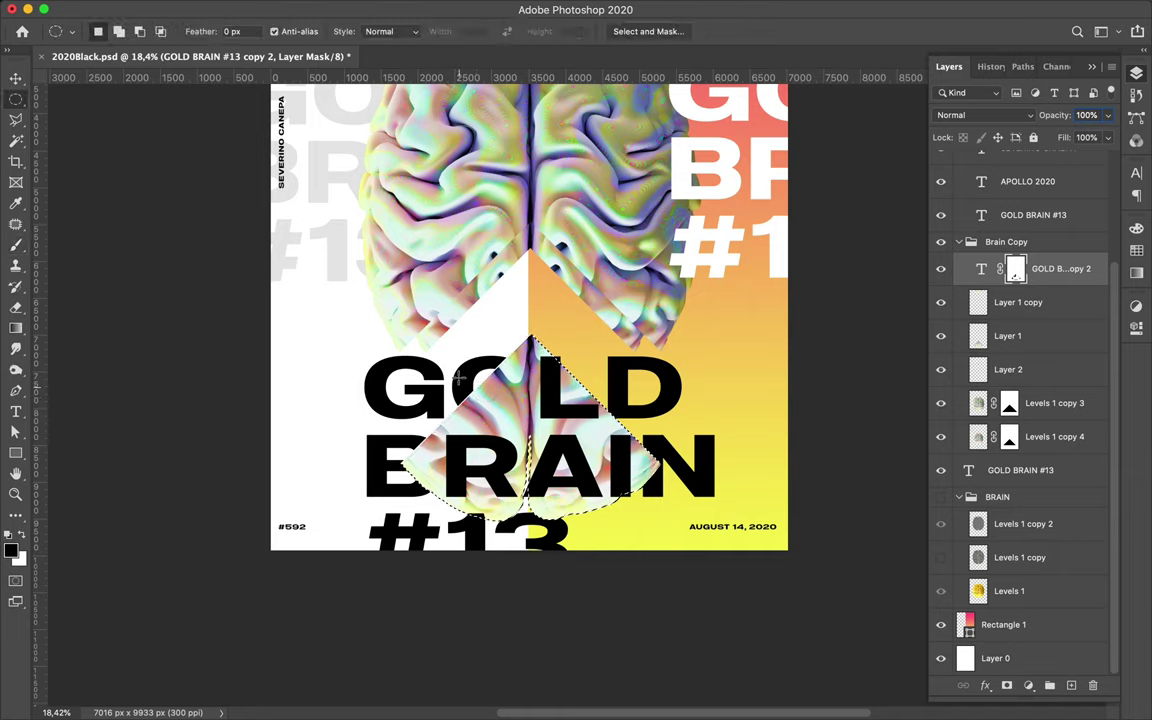
key("ctrl+d")
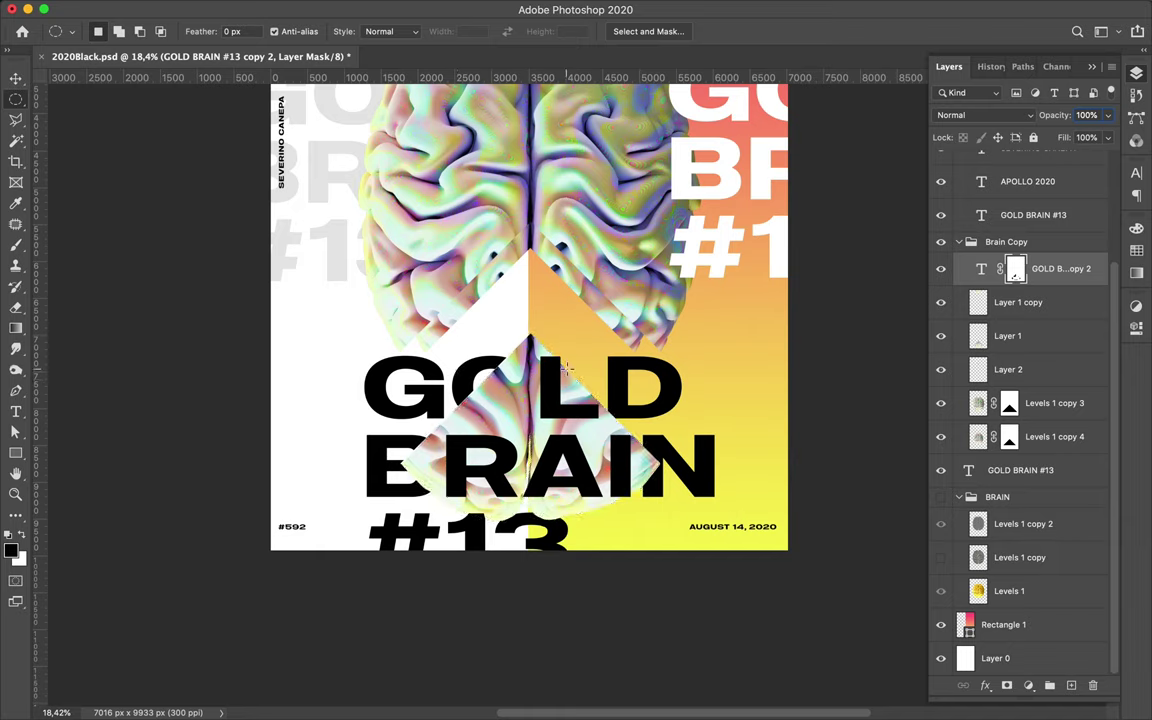
key("v")
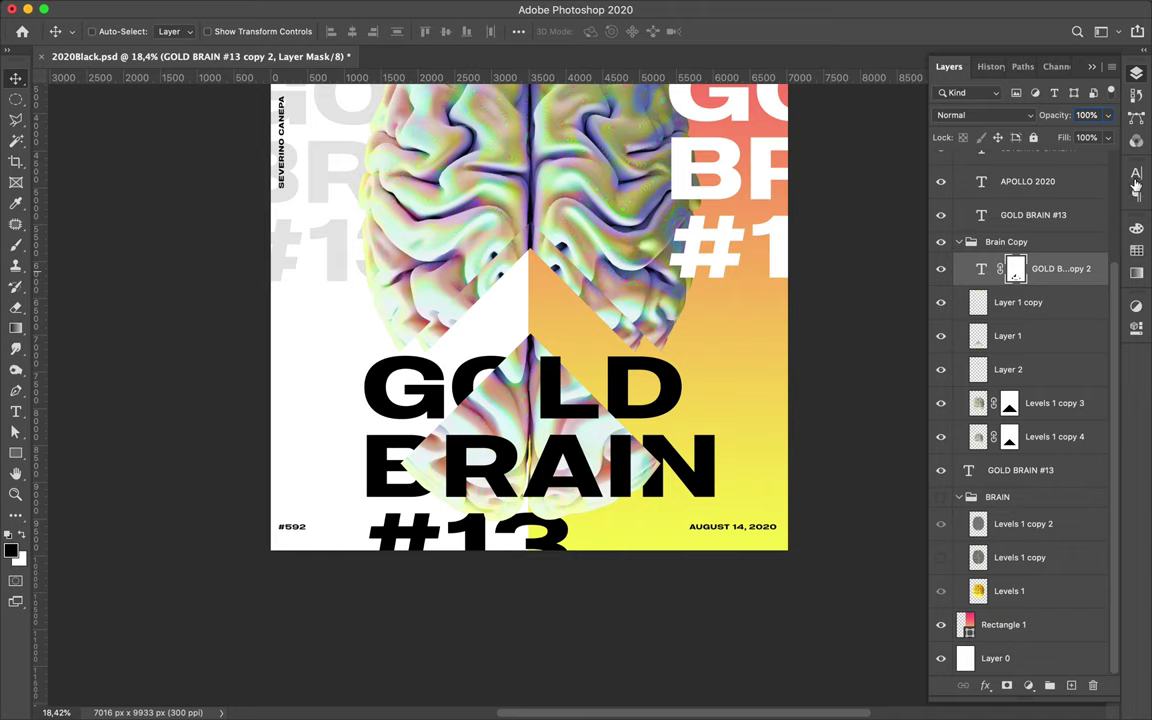
- Select all text in the GOLD BRAIN #13 copy 2 layer and check its Character panel settings
key("super+2")
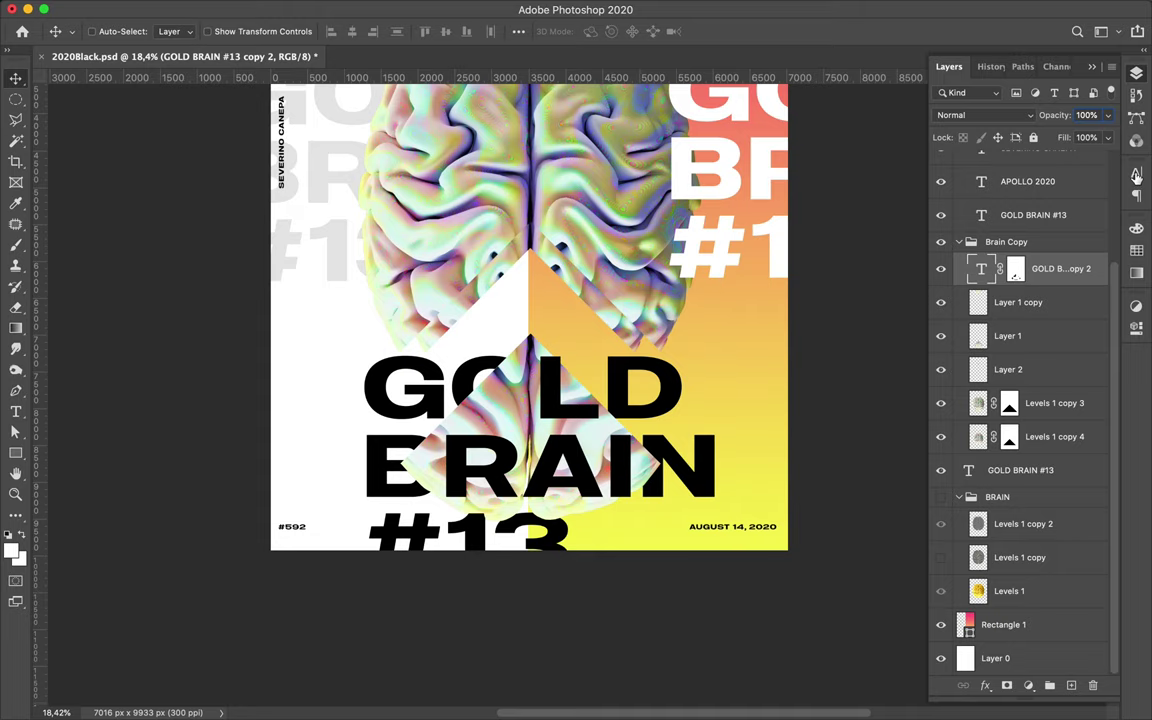
double_click(981, 268)
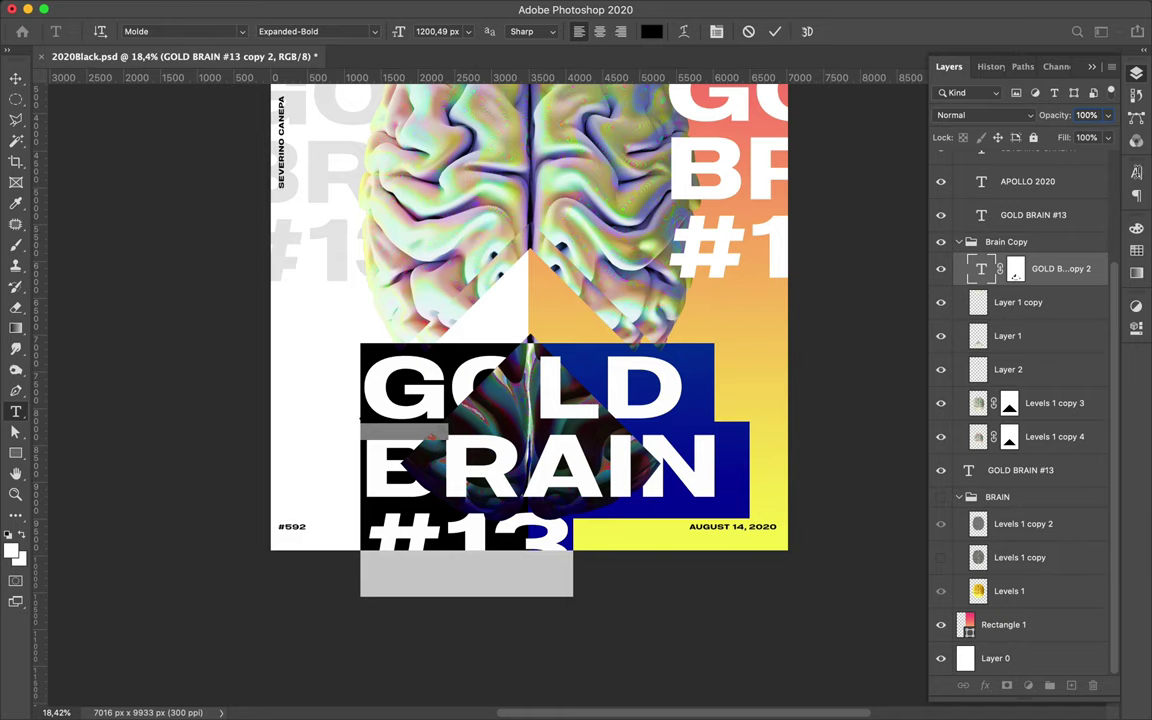
left_click(1136, 177)
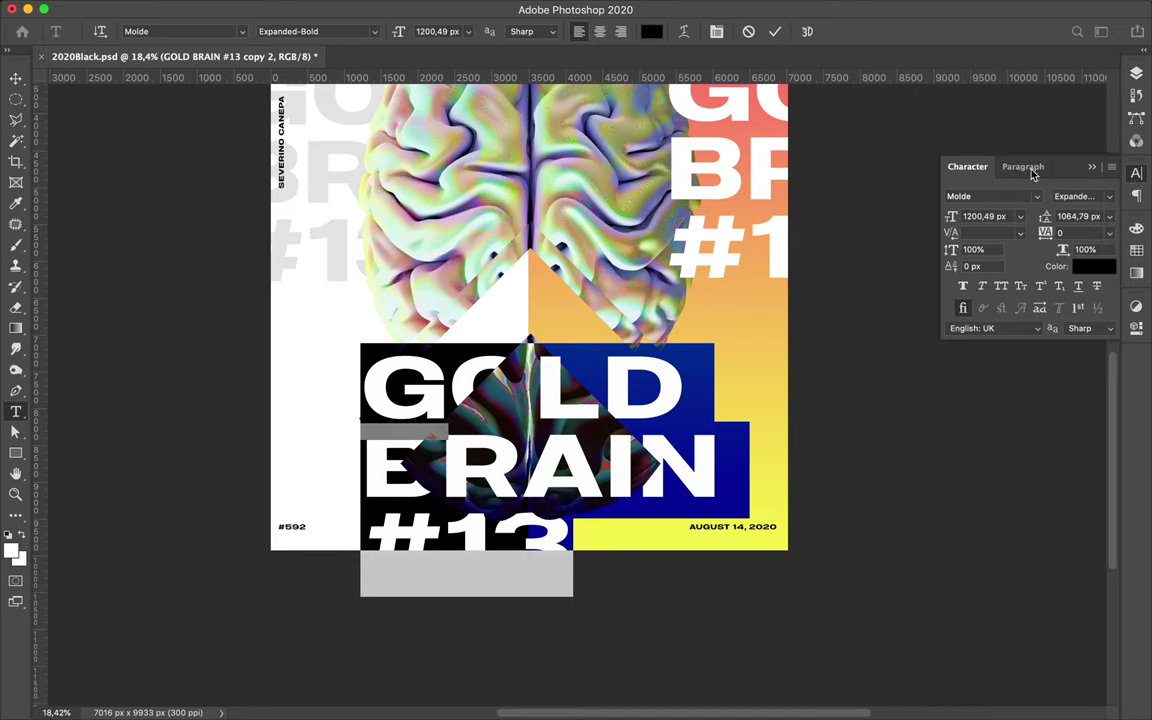
left_click(1020, 172)
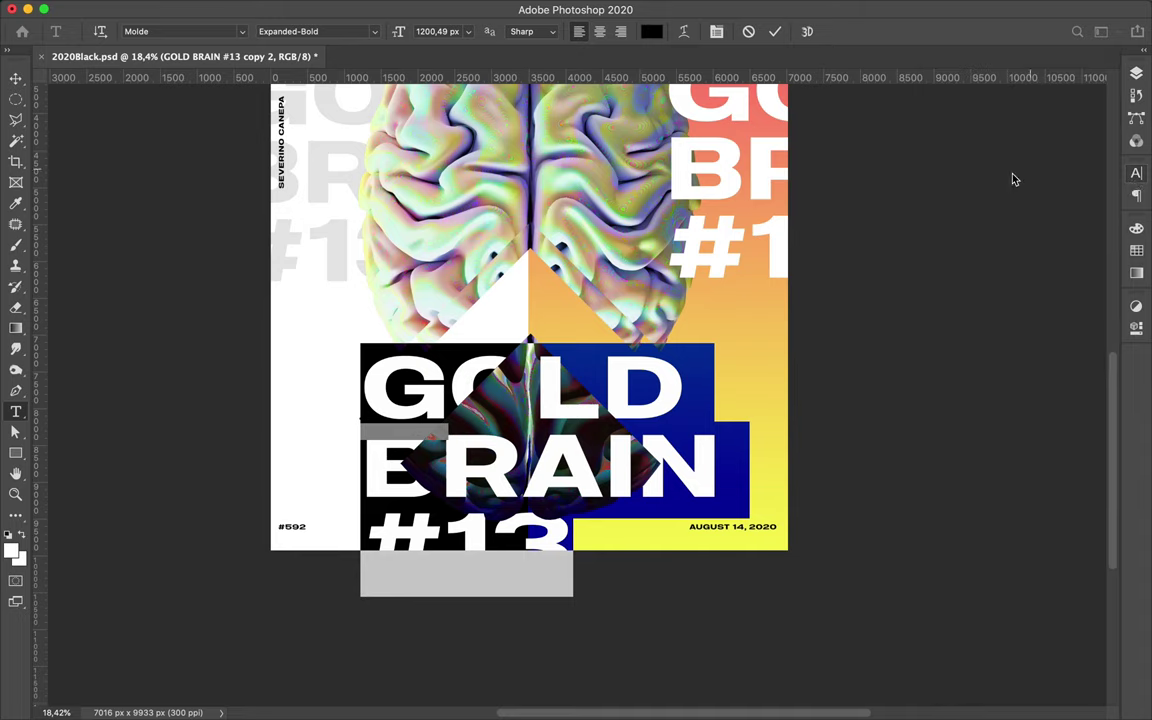
left_click(1137, 175)
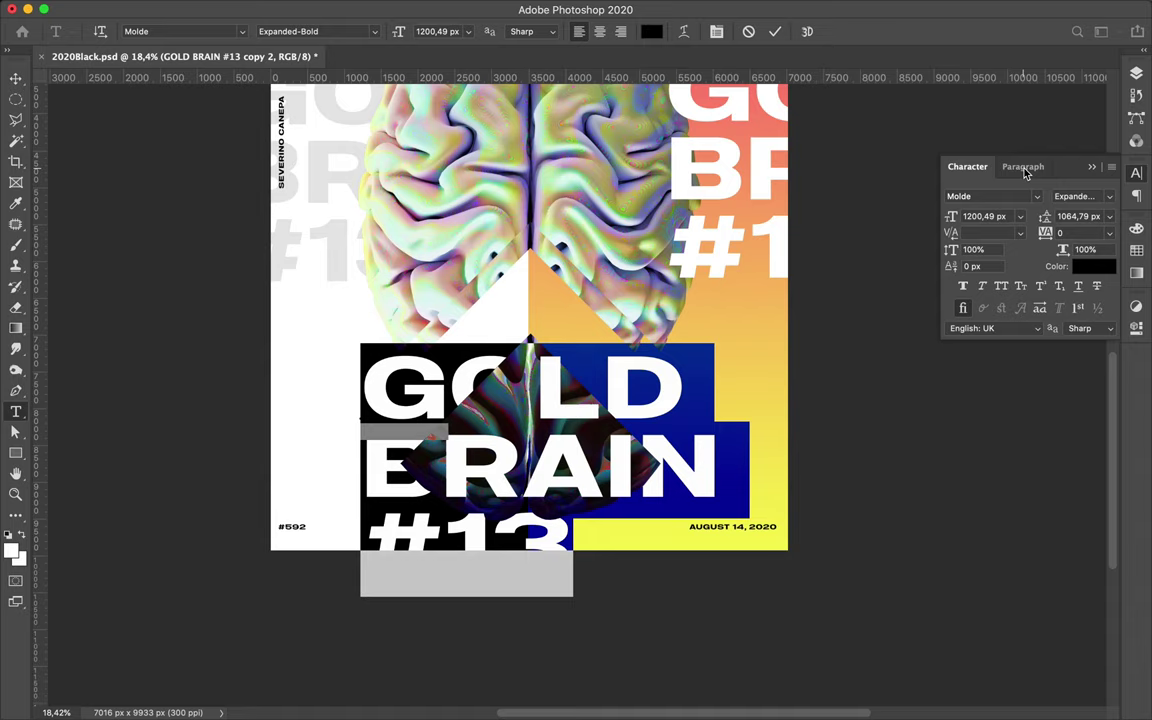
left_click(1025, 172)
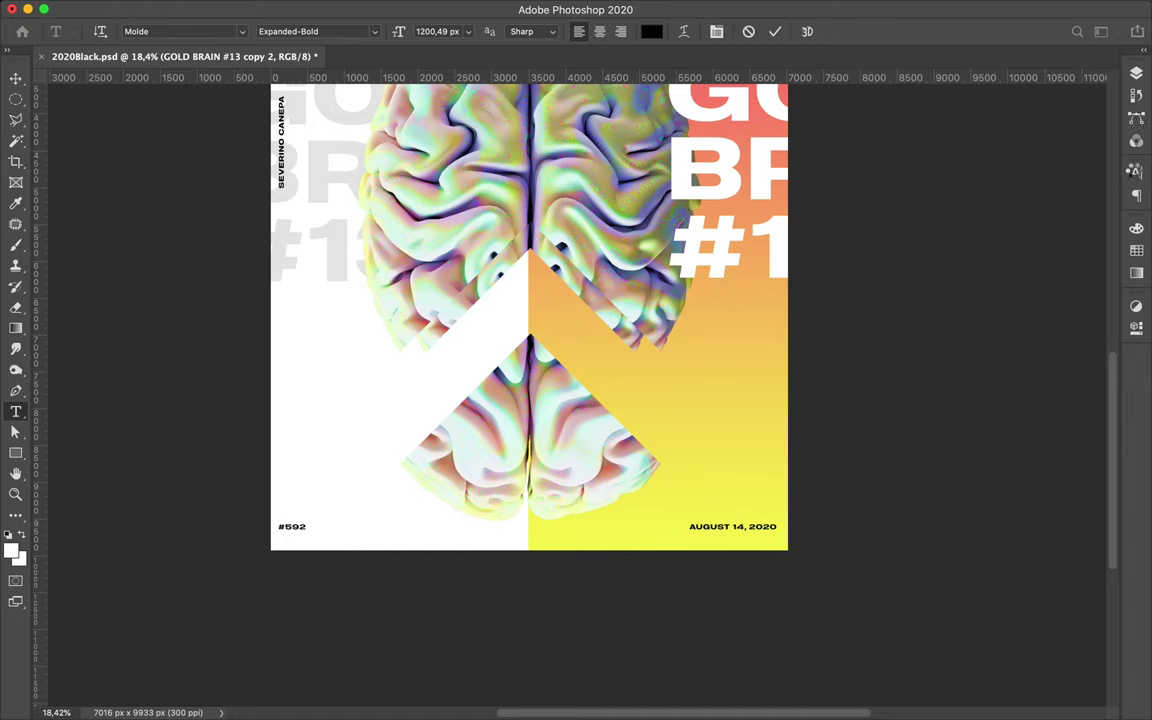
- Commit the text and set the lower GOLD BRAIN #13 title to Left Align in the Paragraph panel
key("v")
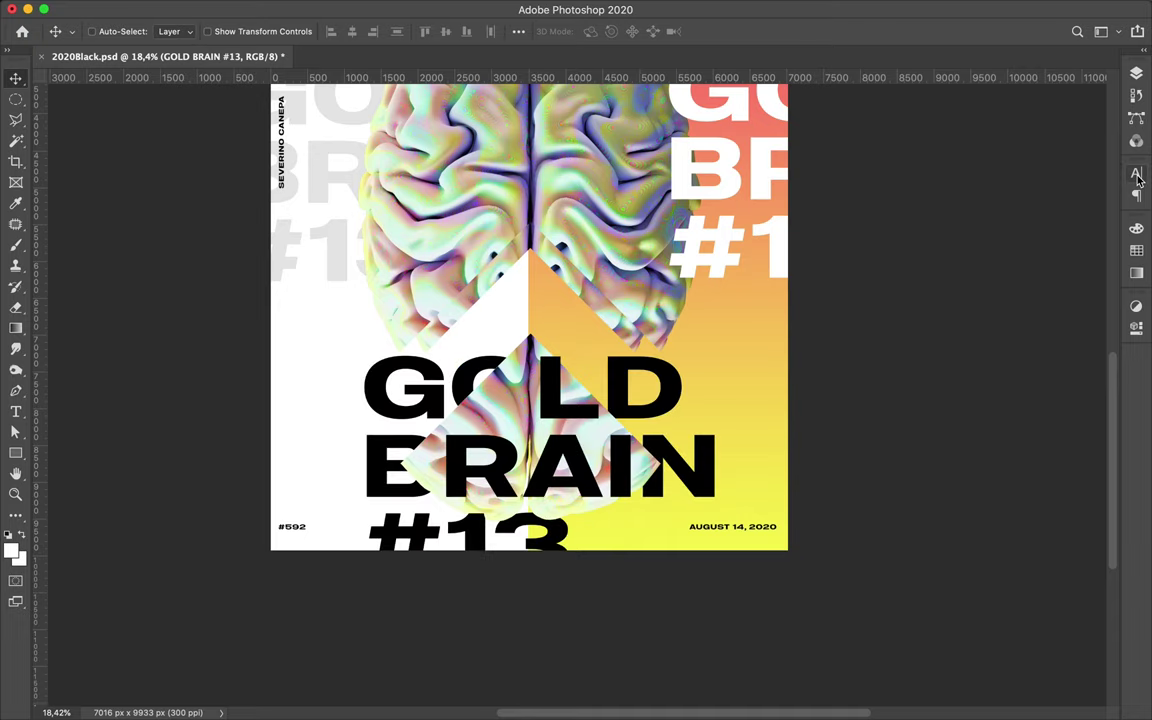
left_click(1137, 175)
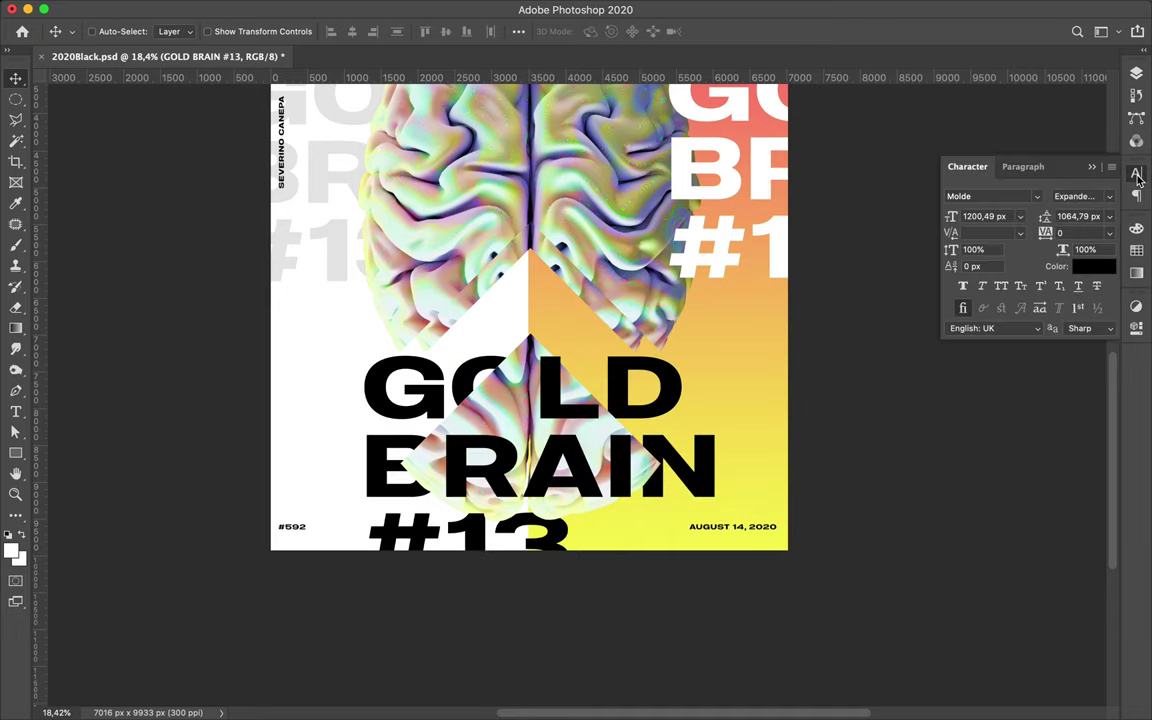
left_click(1022, 167)
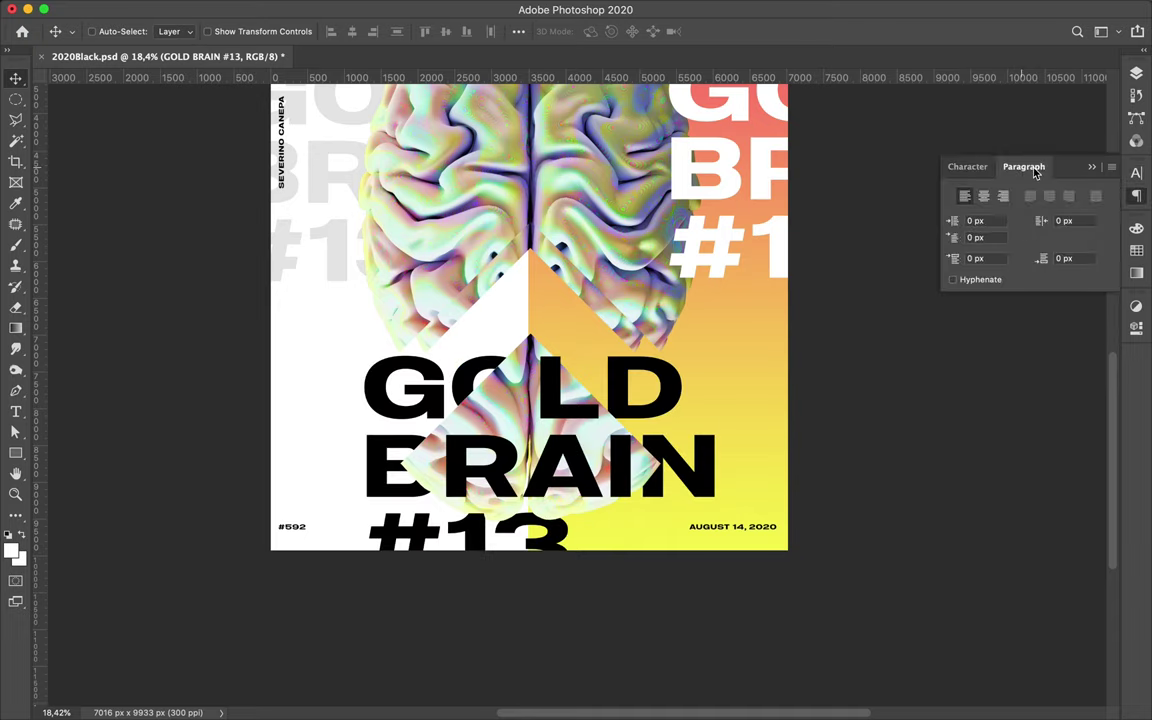
left_click(985, 197)
left_click(966, 196)
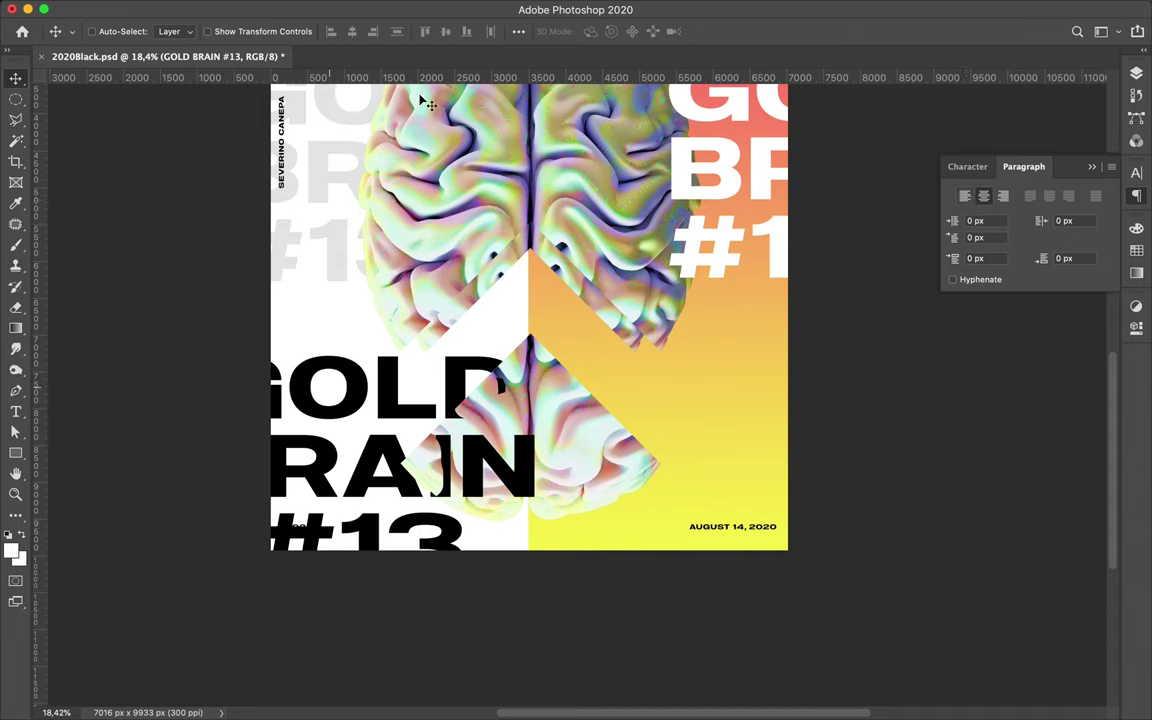
- Align the GOLD BRAIN #13 title horizontally to the canvas centre
left_click(518, 33)
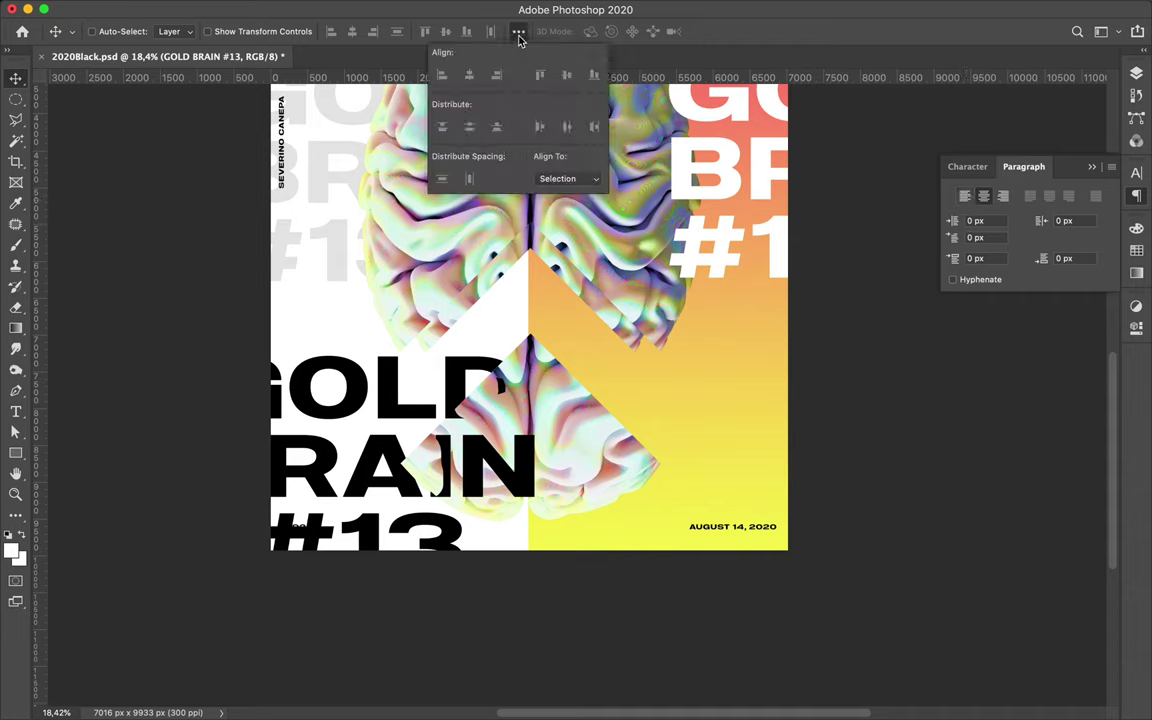
left_click(574, 180)
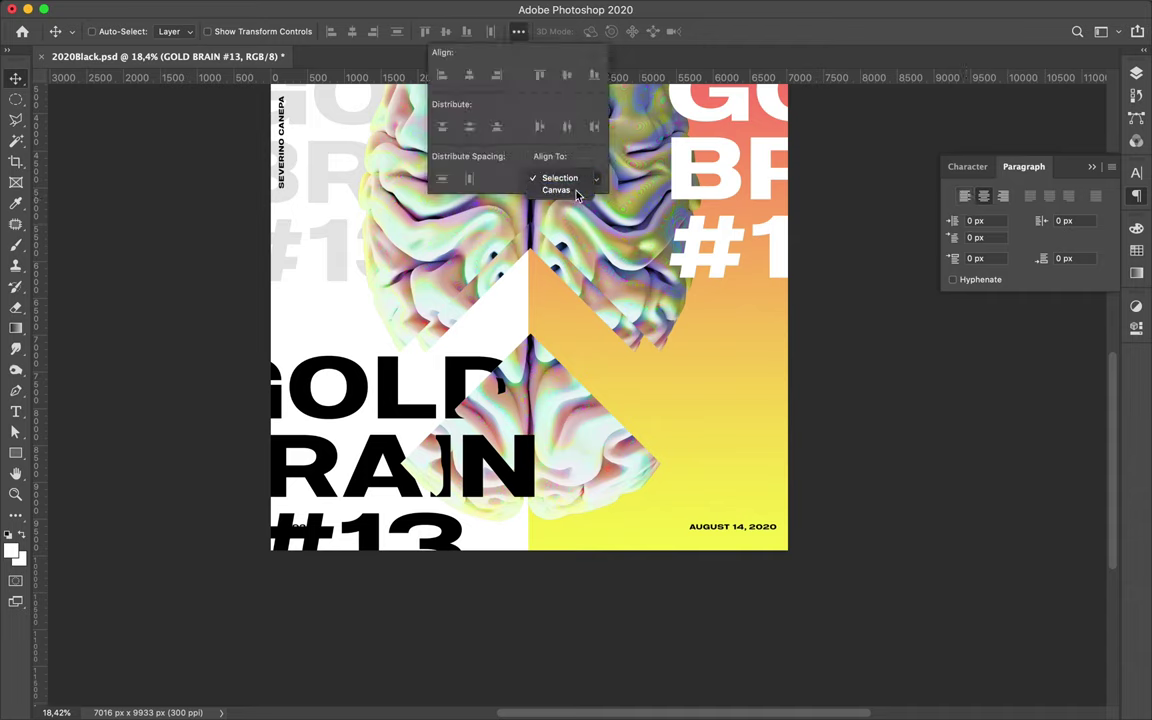
left_click(556, 190)
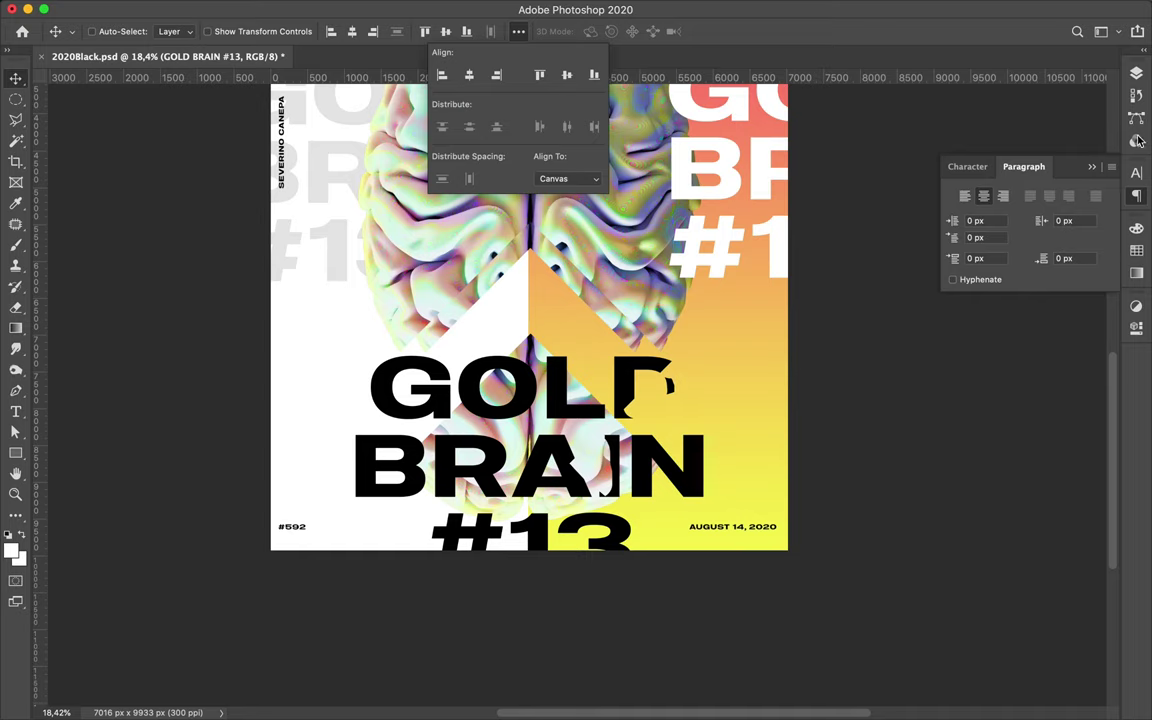
left_click(1136, 76)
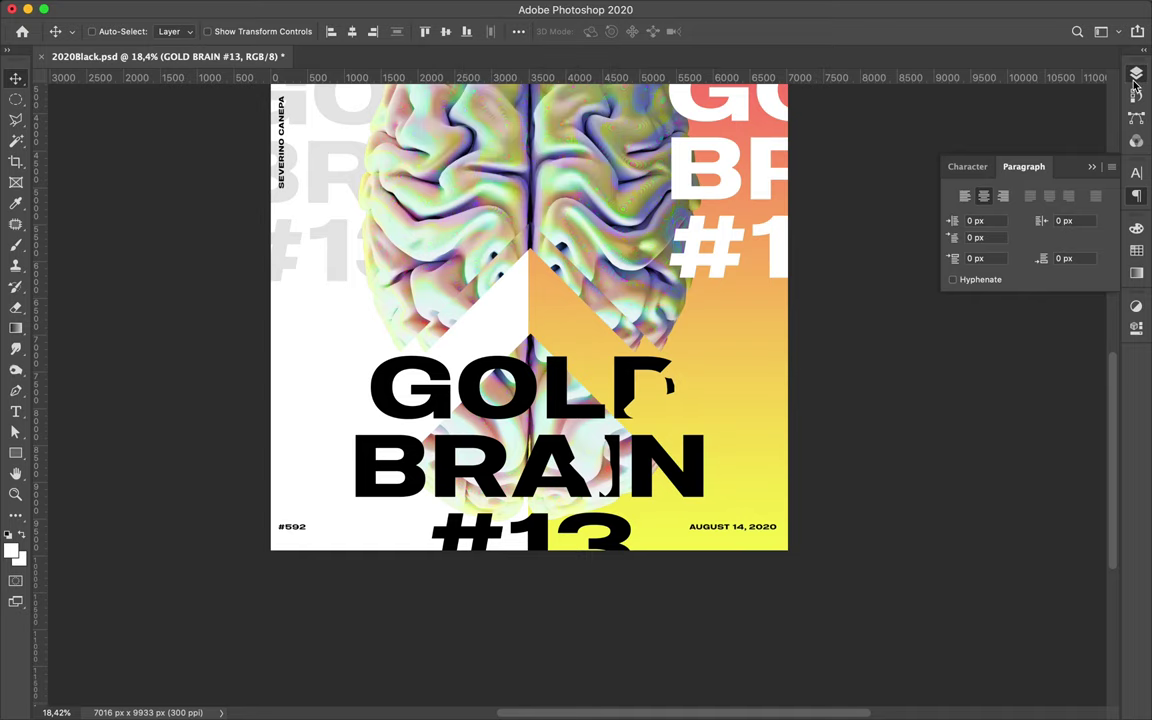
- Drag the GOLD BRAIN #13 title's layer mask to the trash and confirm its deletion
left_click(1136, 80)
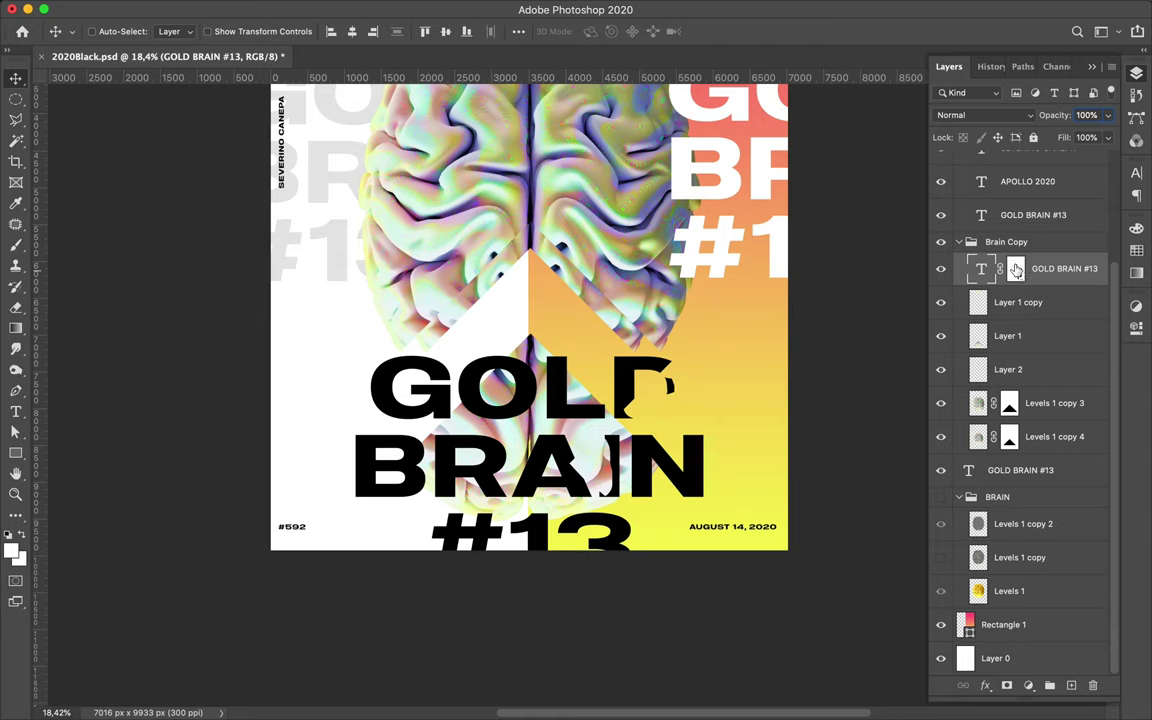
left_click_drag(1028, 275, 1031, 291)
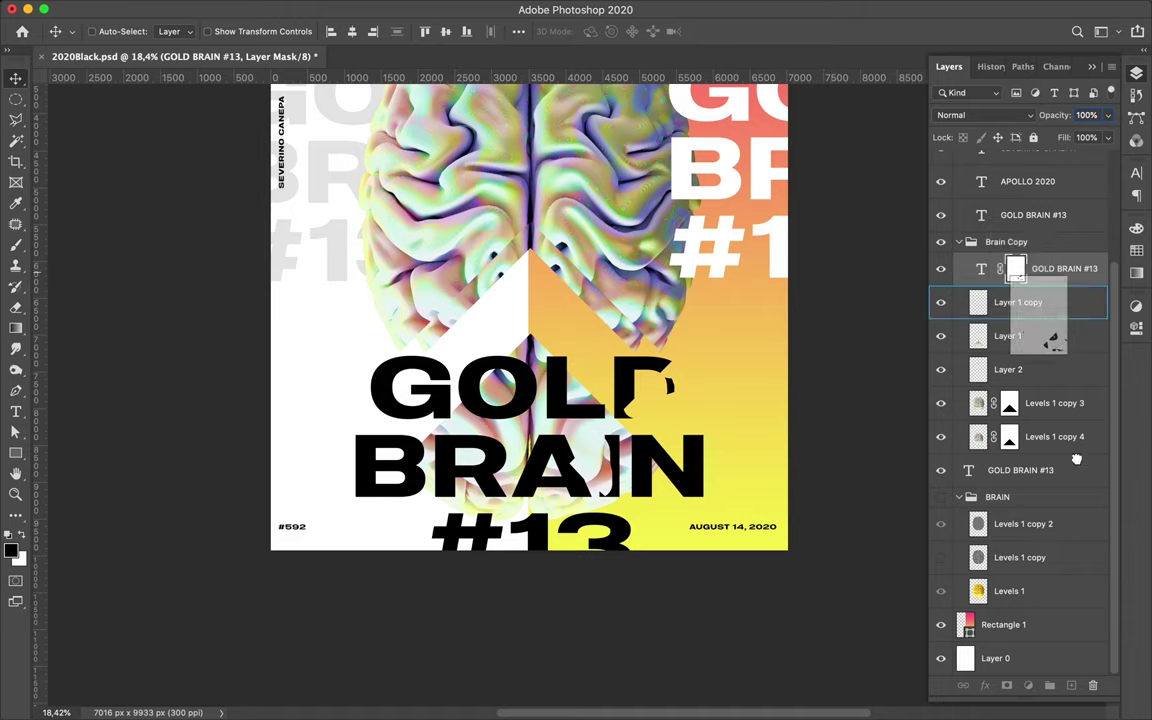
mouse_move(1031, 291)
left_mouse_down()
mouse_move(1100, 637)
mouse_move(1097, 690)
left_mouse_up()
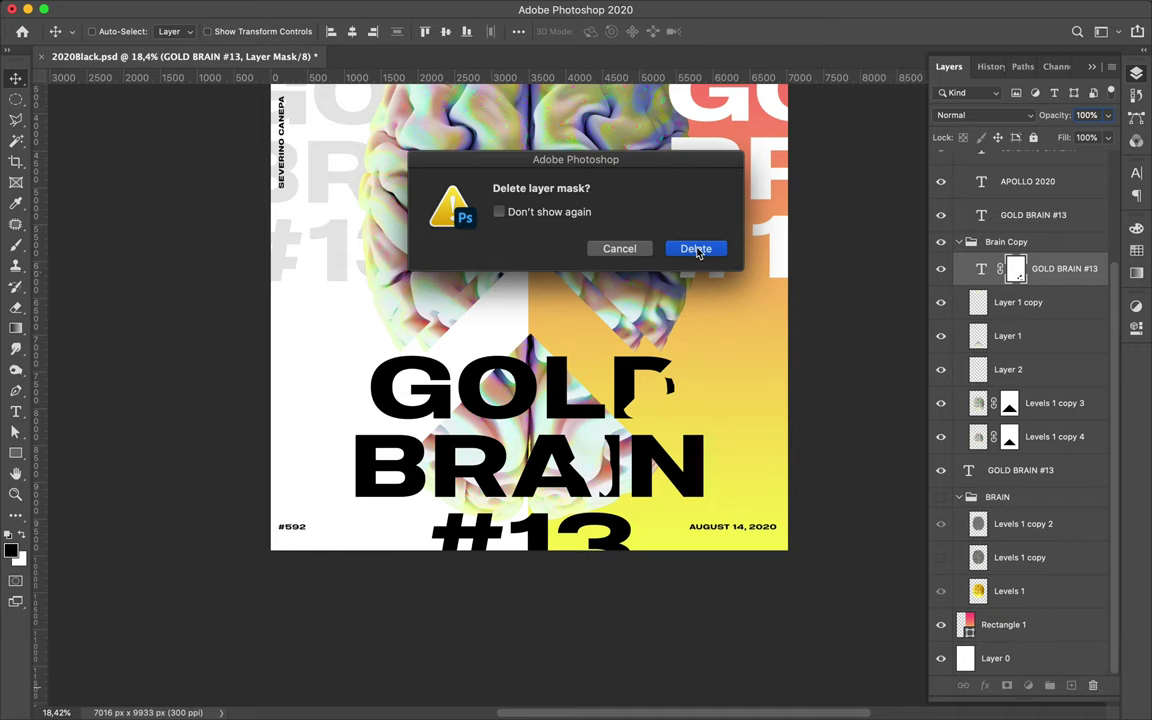
left_click(727, 249)
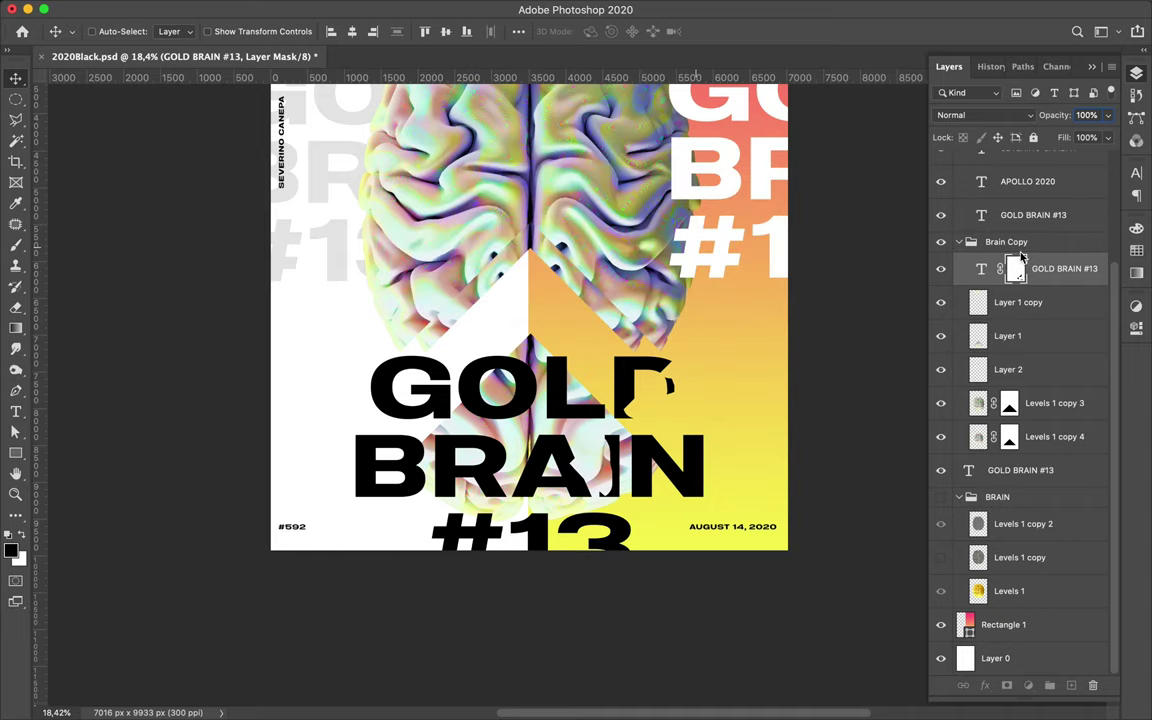
key("Delete")
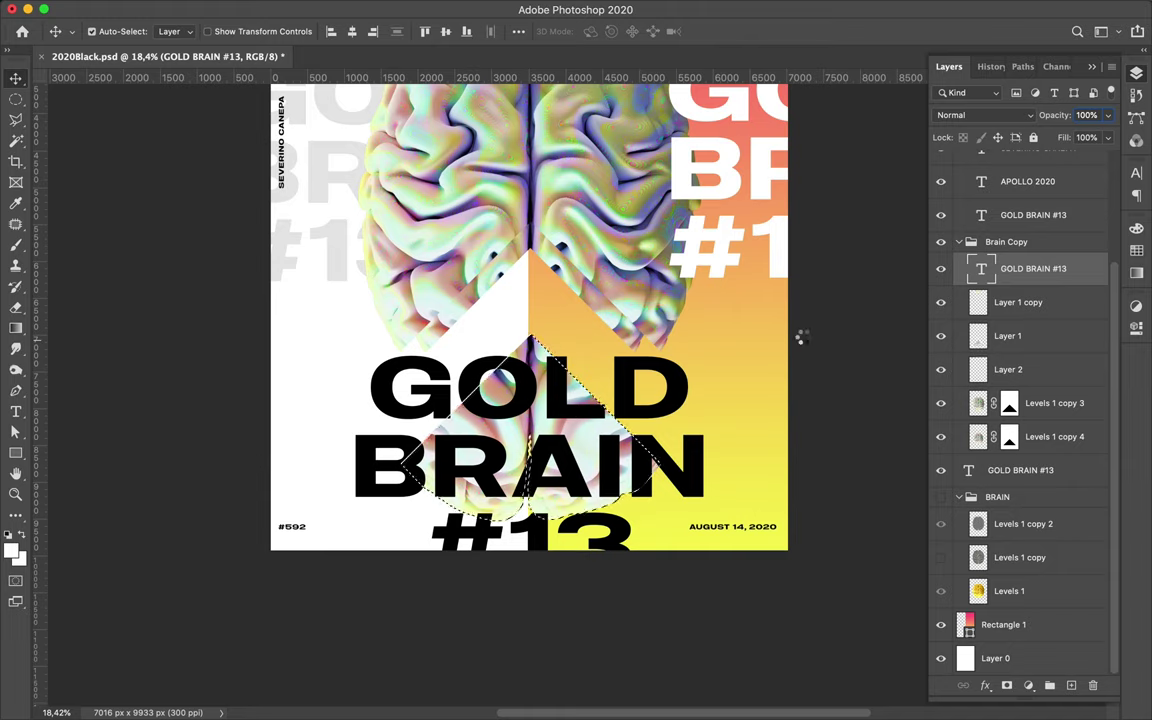
- Deselect, add a new white mask to the title, and load the diamond shape as a selection
key("m")
key("ctrl+d")
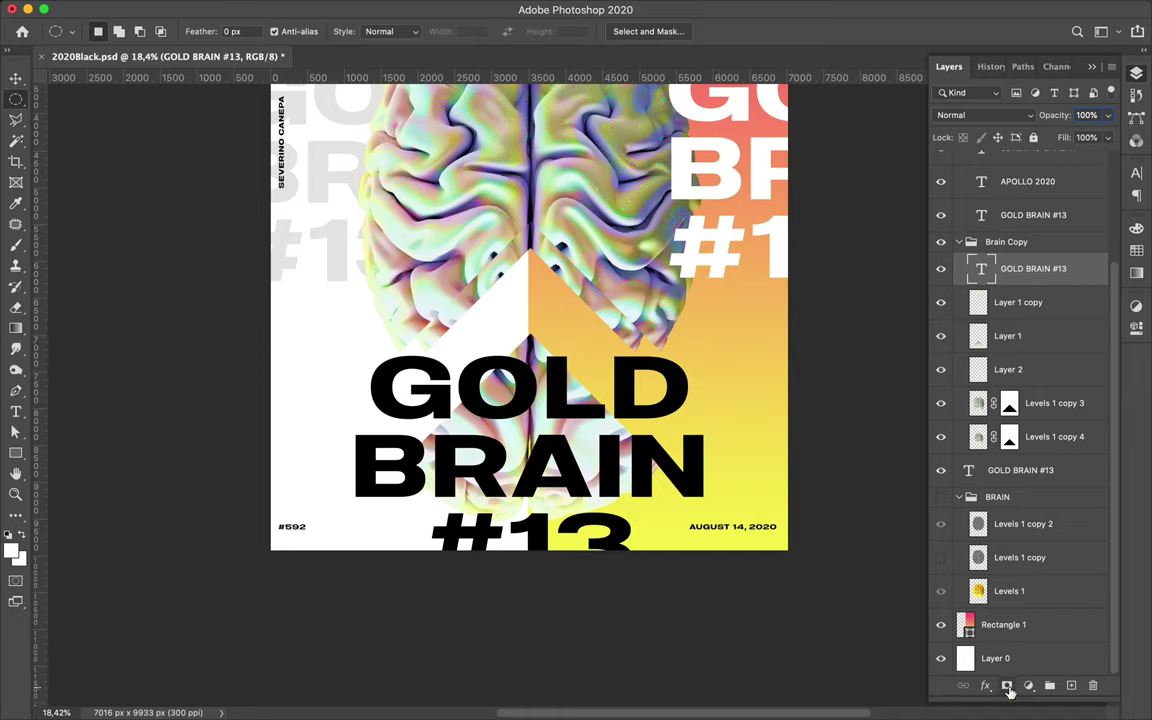
left_click(1007, 686)
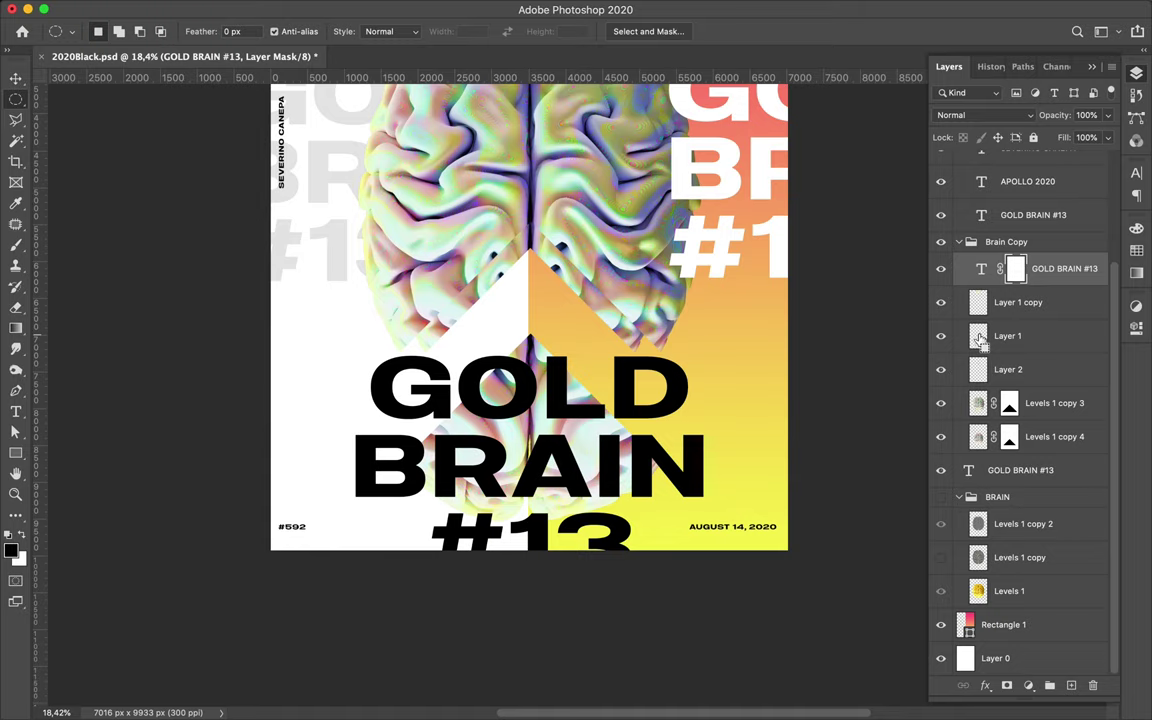
left_click(979, 338, "super")
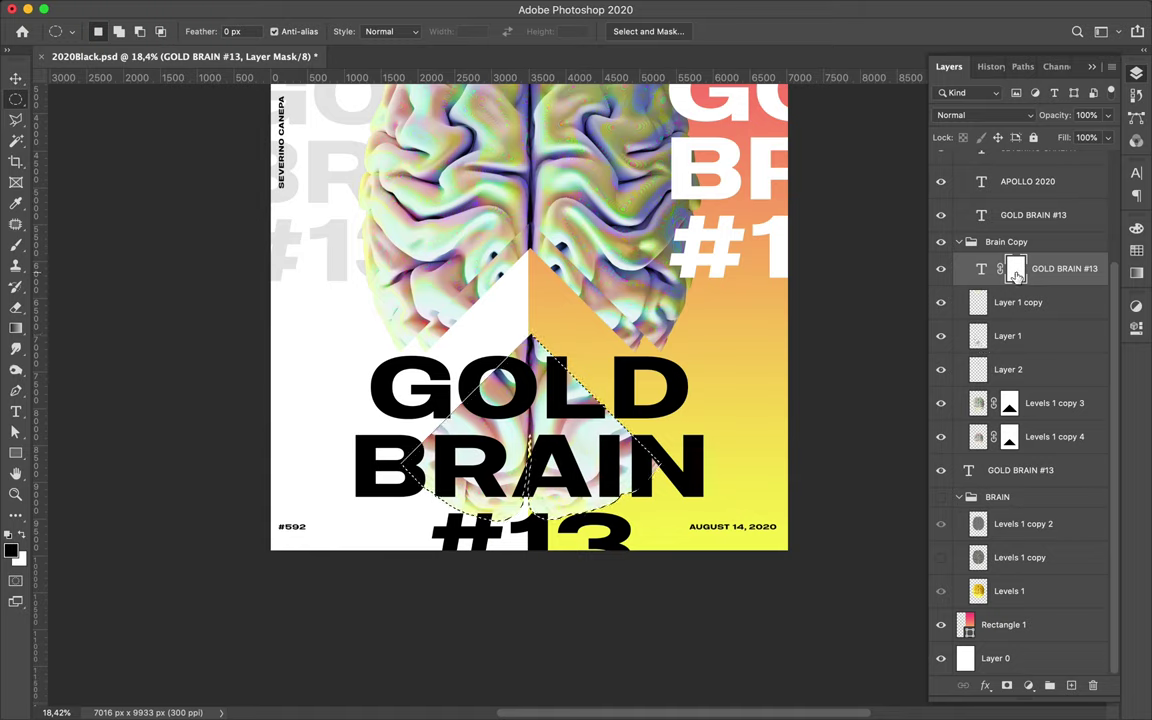
- Paint black on the title mask to hide the O of GOLD inside the diamond, then check the result
key("b")
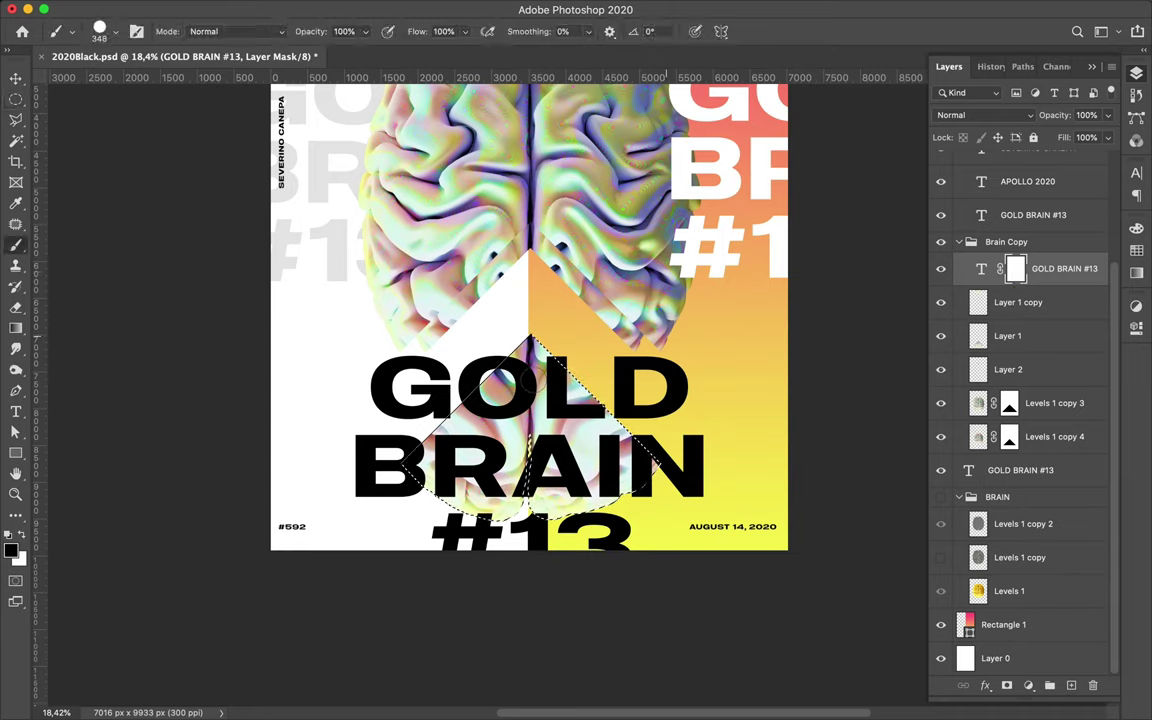
left_click_drag(480, 402, 426, 360)
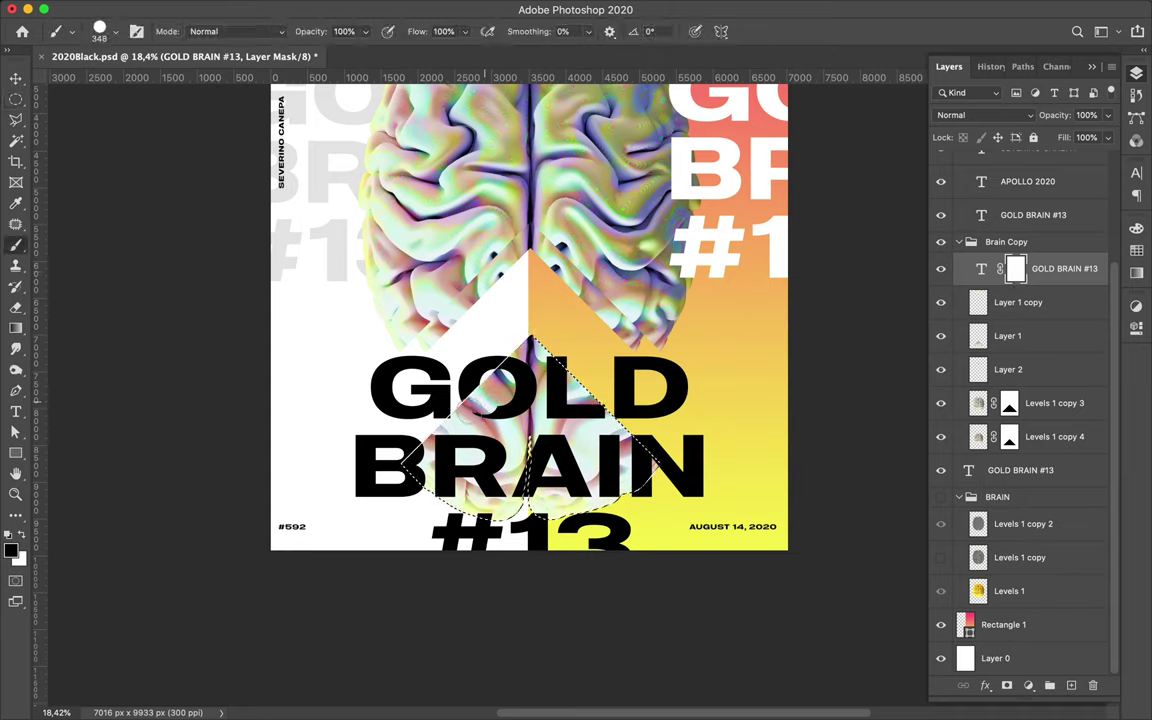
left_click_drag(505, 385, 470, 340)
left_click_drag(515, 377, 505, 374)
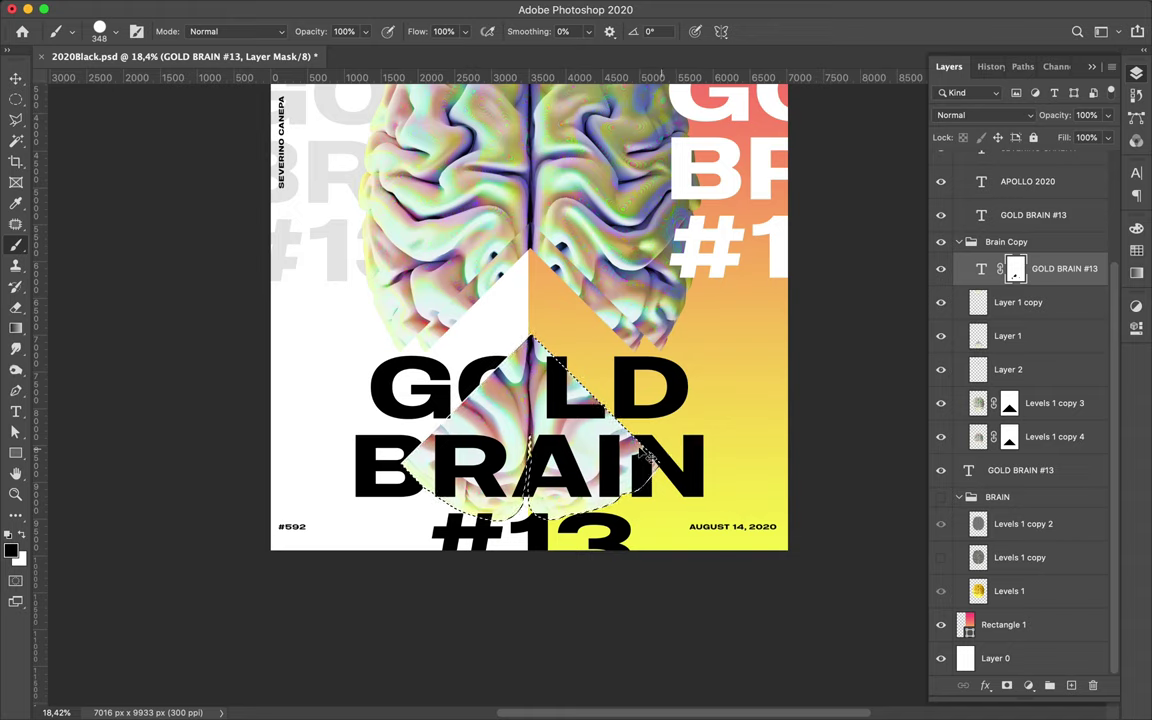
key("ctrl+d")
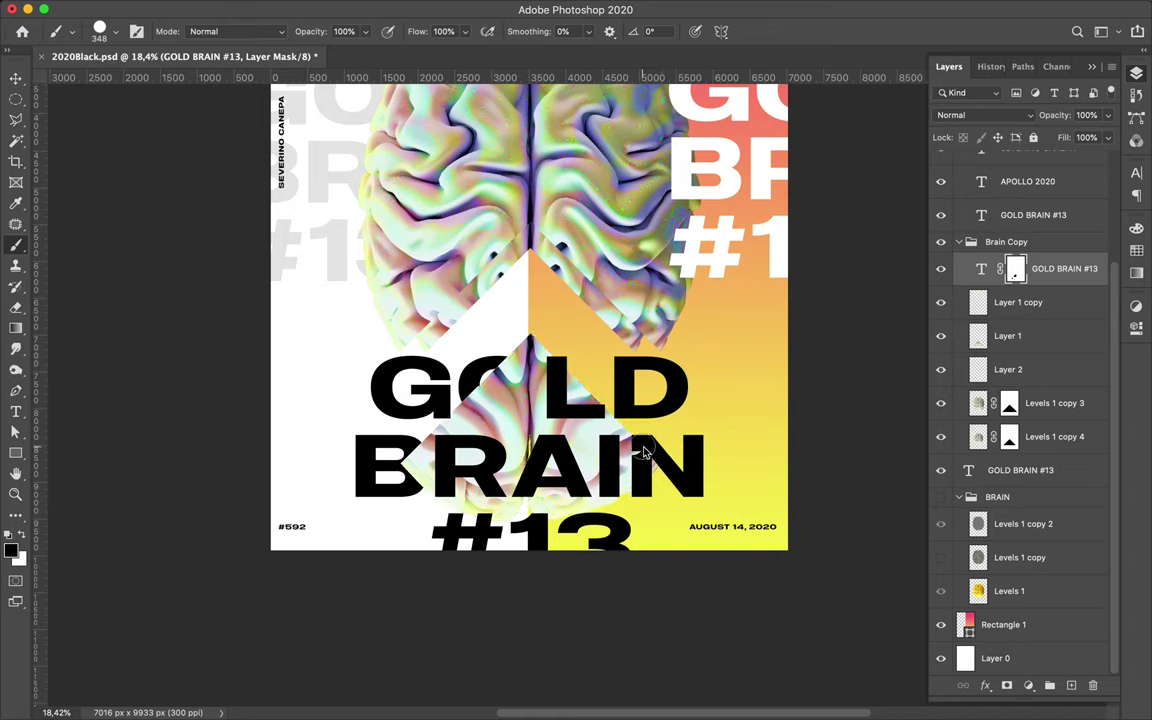
key("ctrl+z")
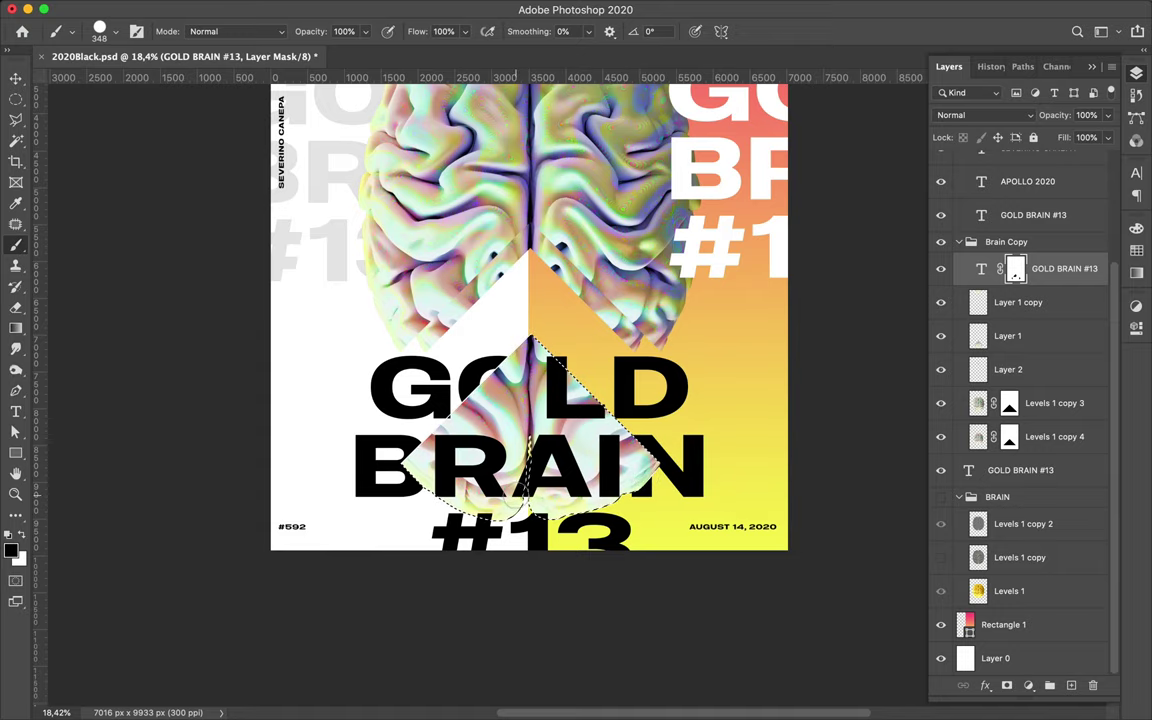
scroll(526, 496, "up", 2)
- Reduce the mask brush size to 188 px
scroll(520, 495, "up", 2)
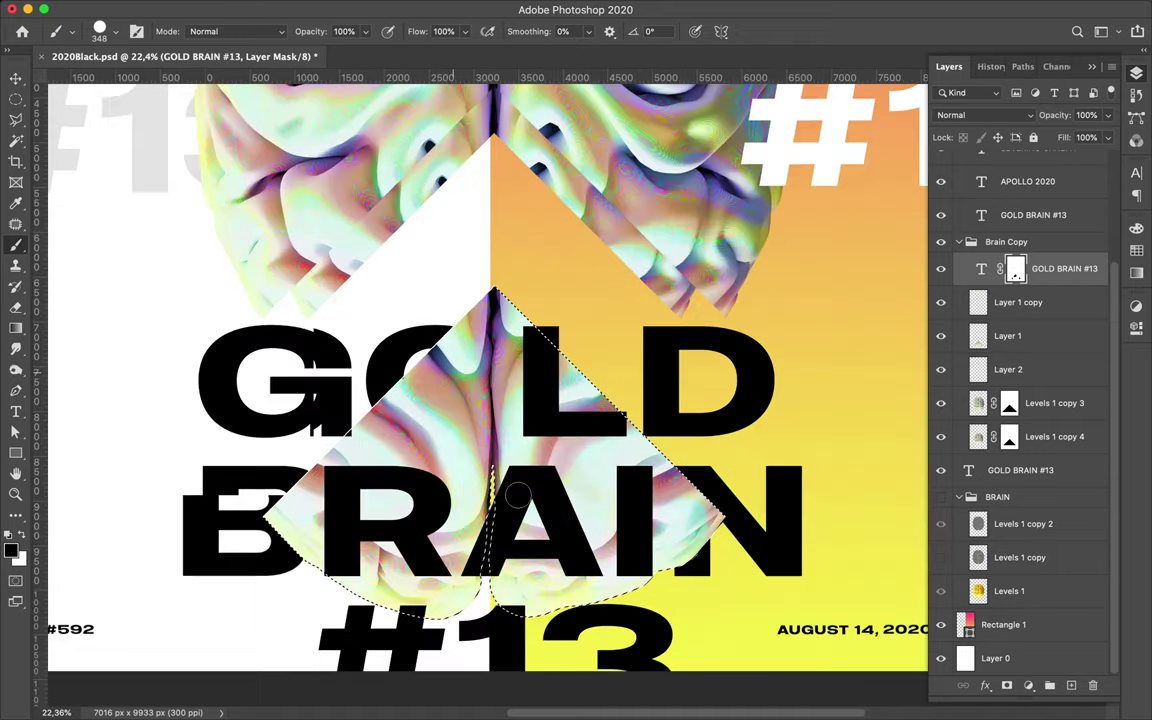
scroll(517, 494, "up", 1)
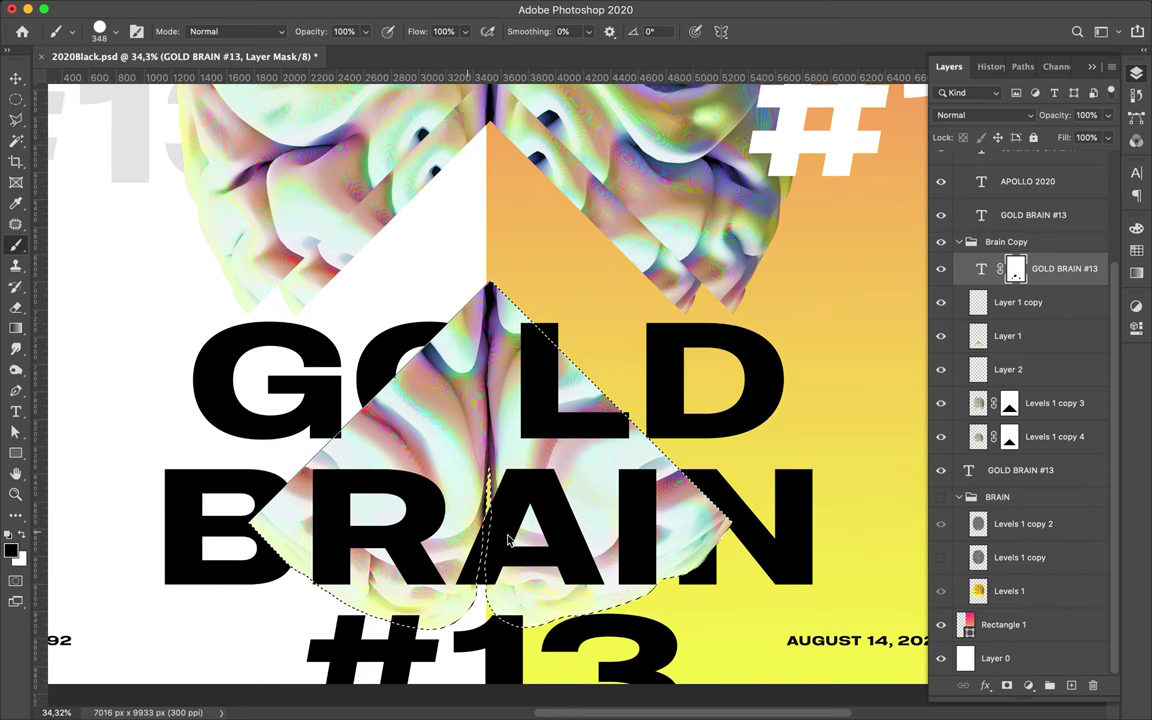
right_click(455, 500)
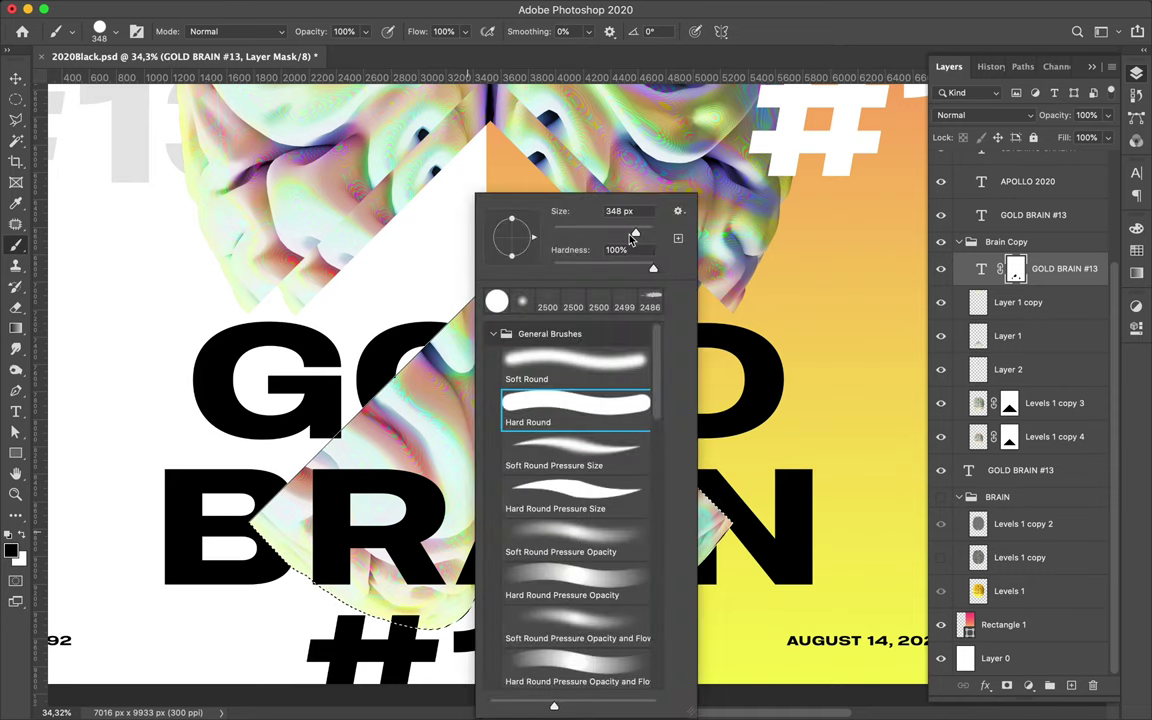
left_click_drag(570, 212, 562, 212)
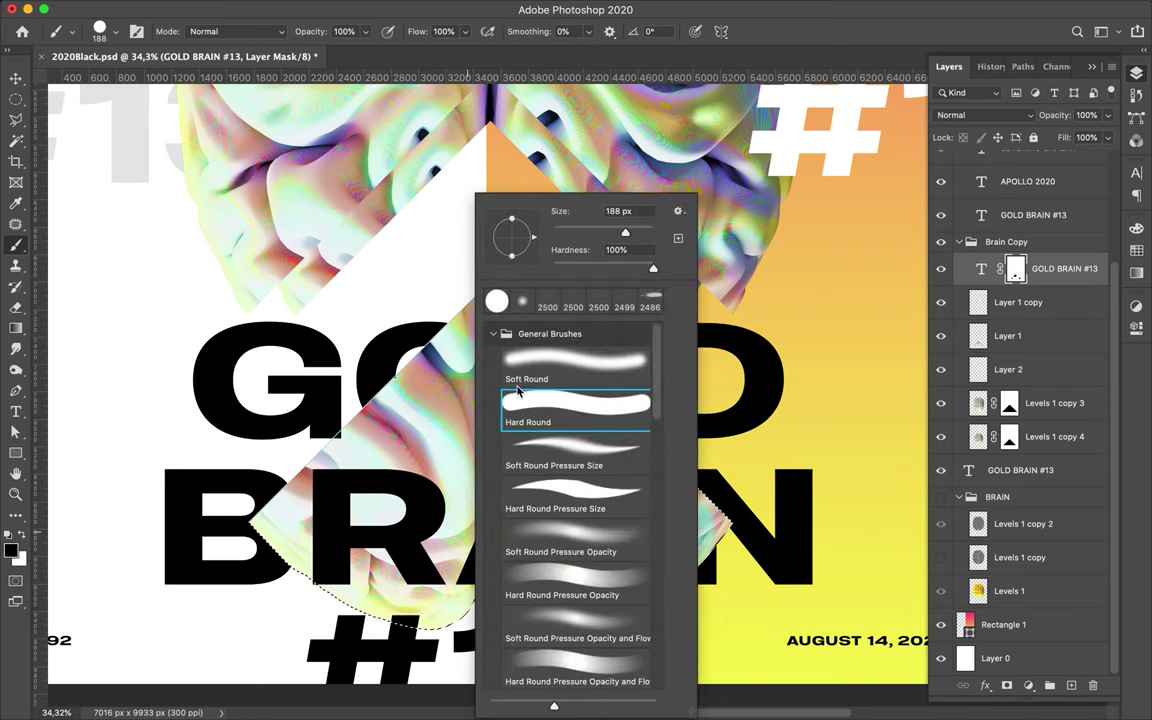
key("Return")
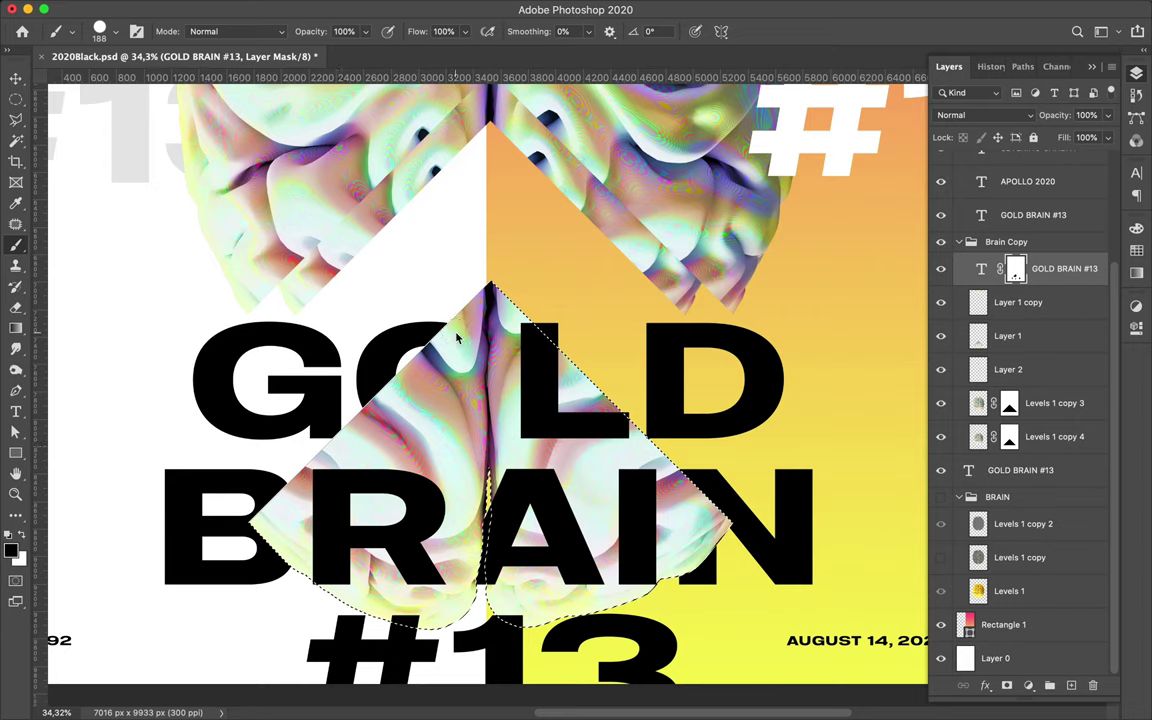
- Drop the diamond selection and bring up Curves with Cmd+M
key("m")
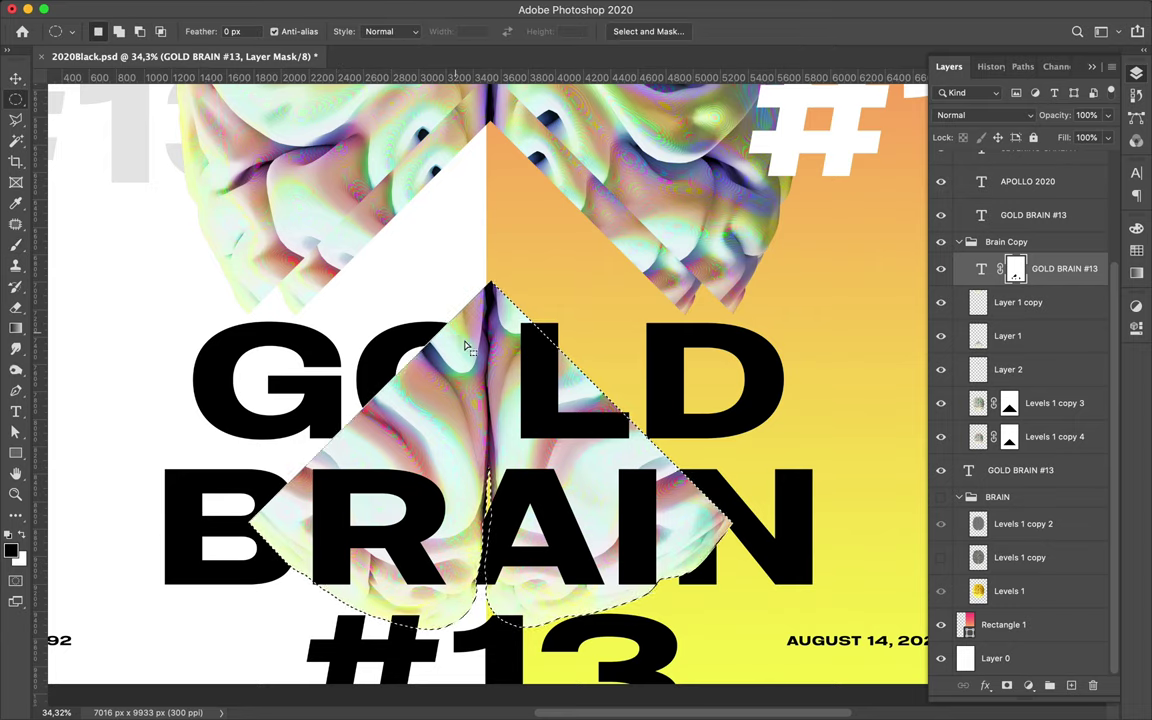
left_click(463, 357)
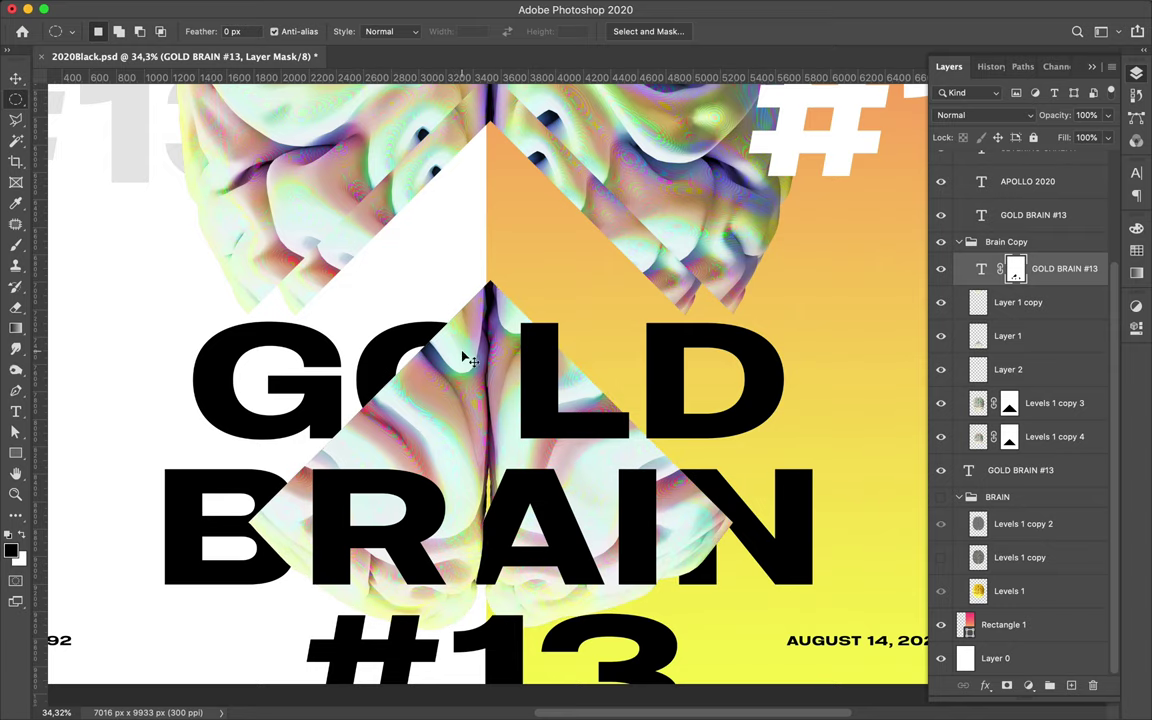
key("ctrl+m")
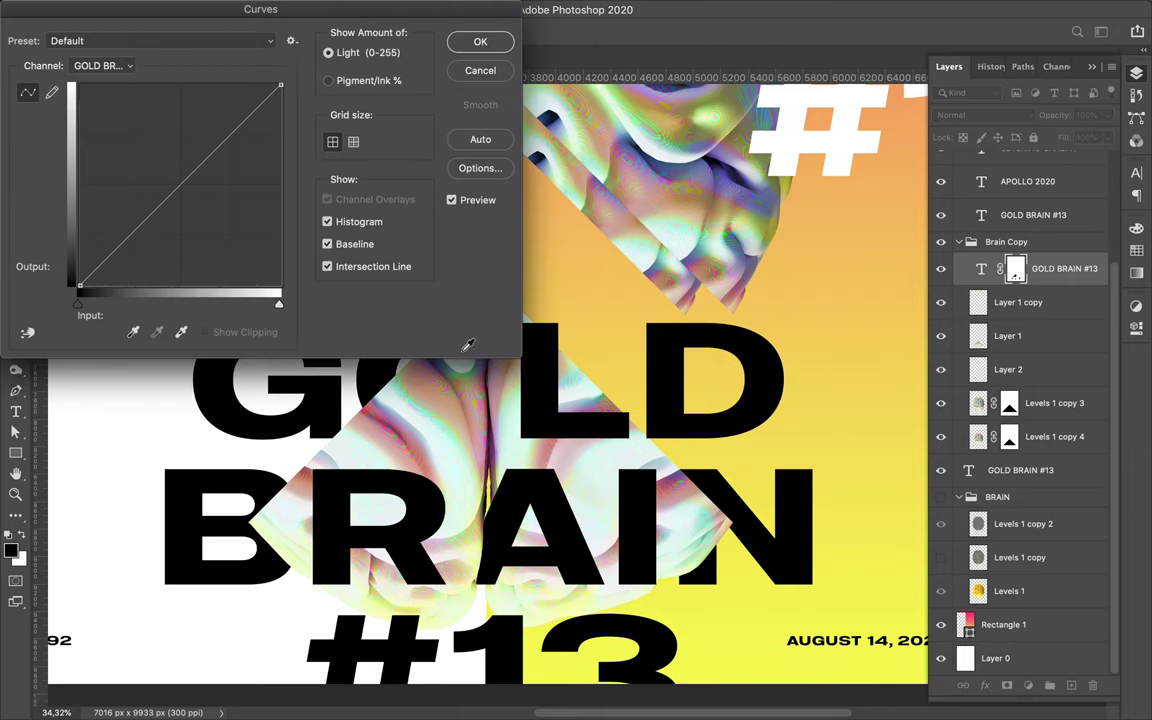
- Fit the whole poster on screen and cancel the Curves dialog without changes
key("ctrl+0")
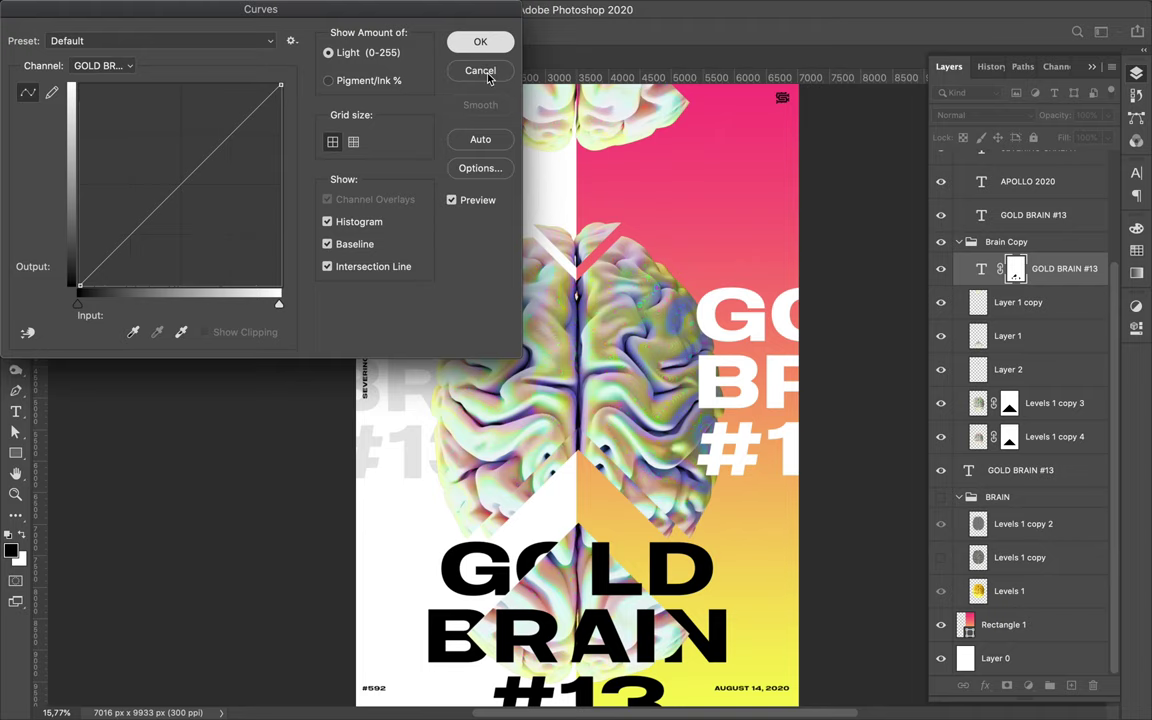
left_click(487, 76)
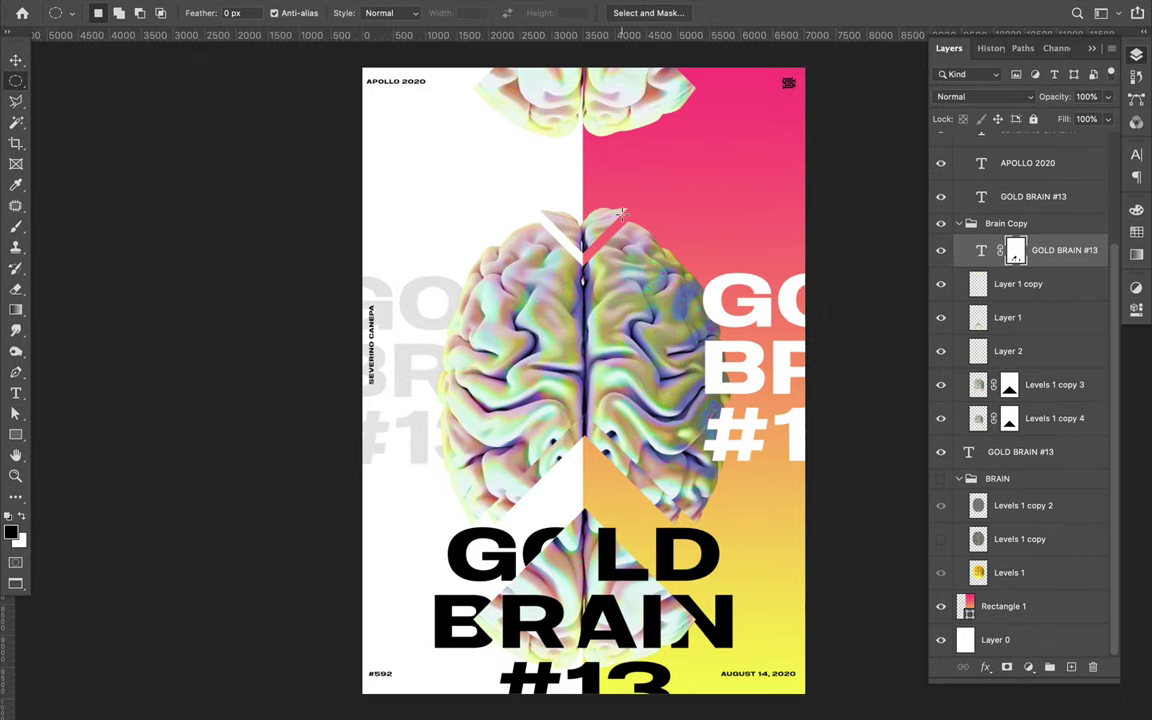
key("f")
key("f")
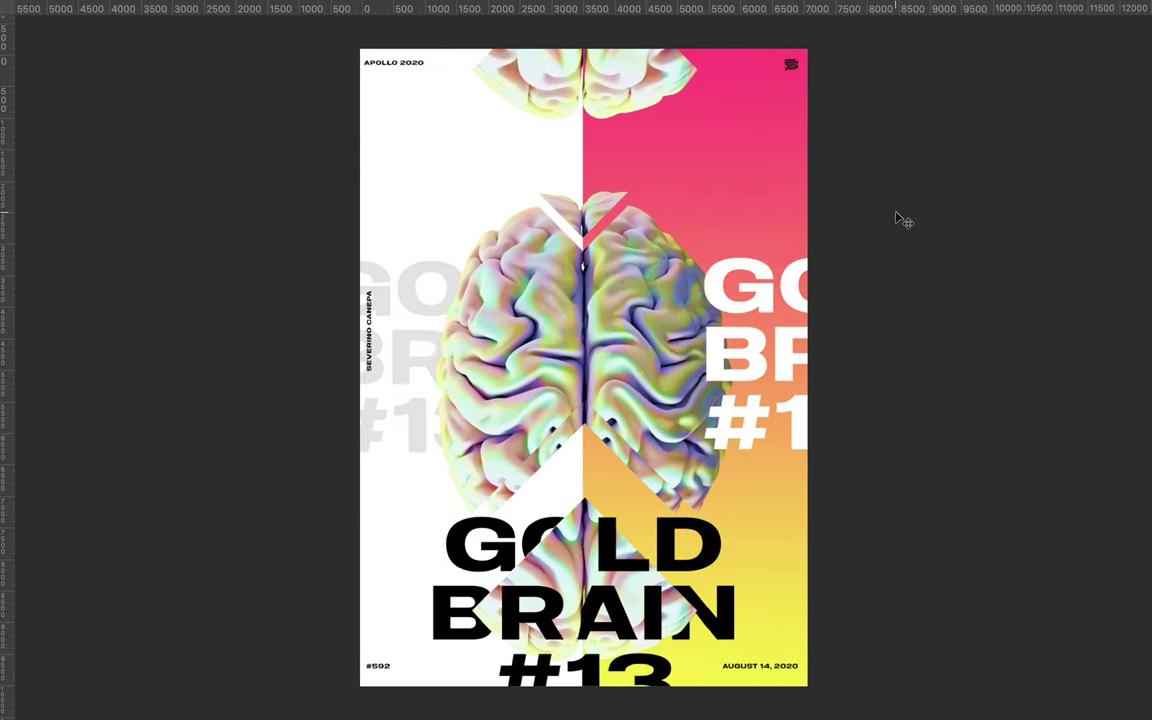
key("f")
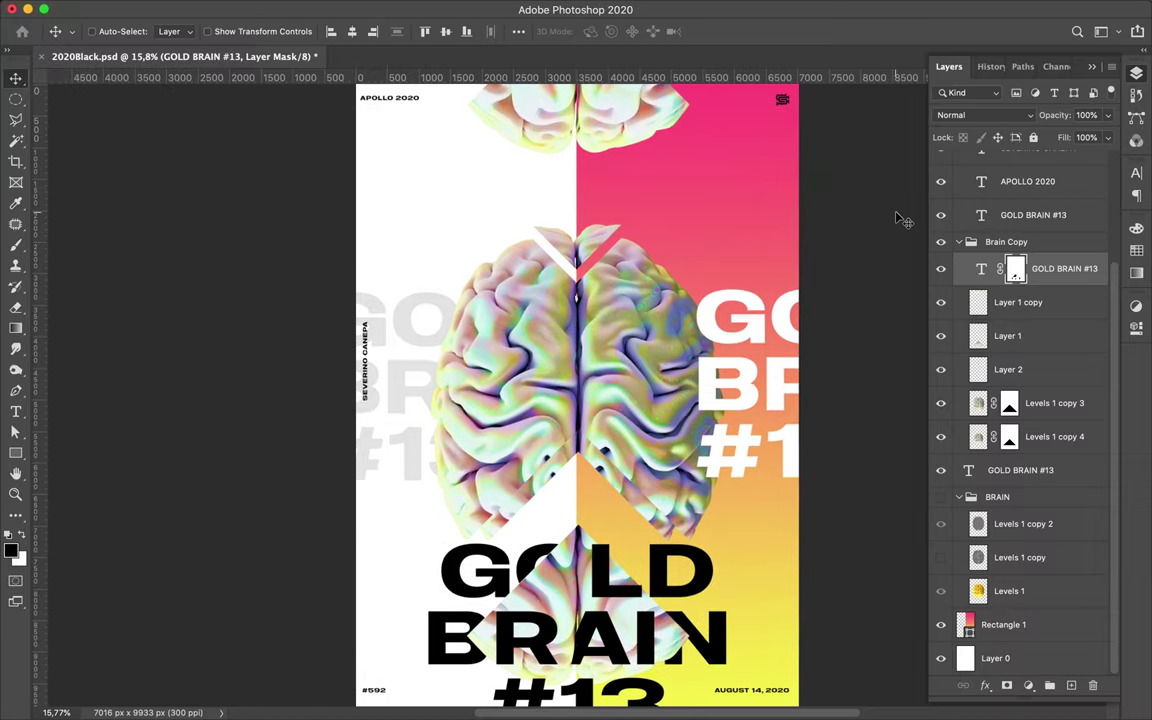
- Recolour the GOLD BRAIN #13 title text to pink fe4885, sampled from the Swatches panel
left_click(1137, 249)
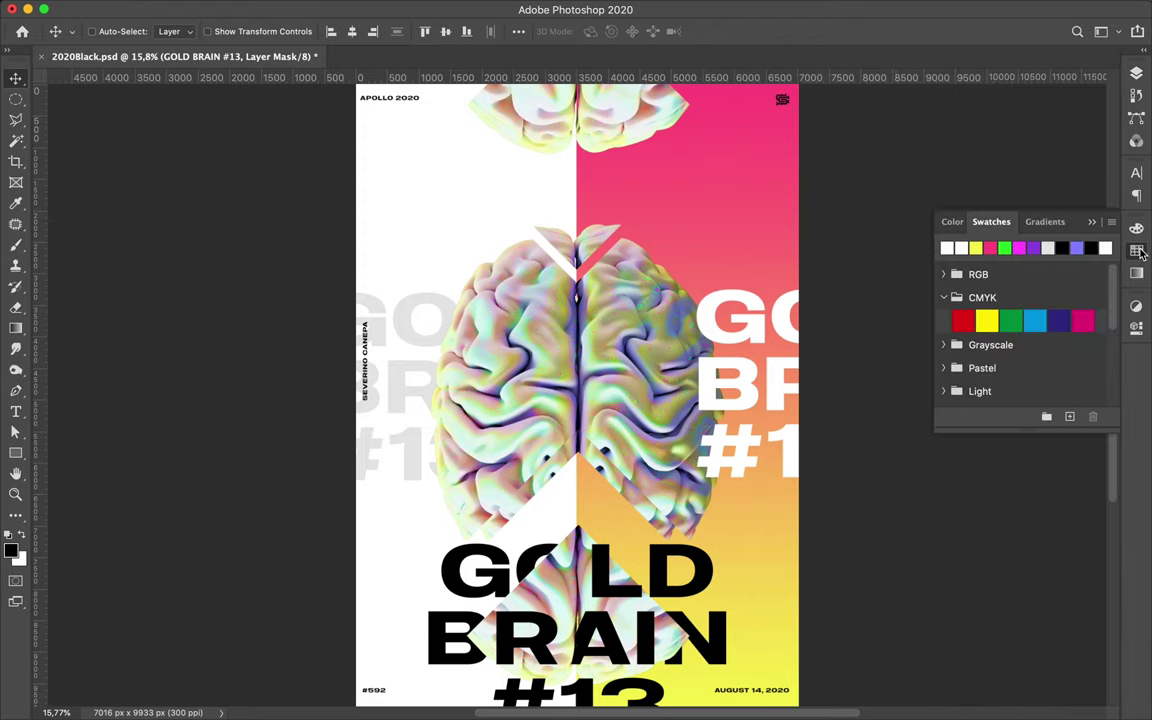
left_click(1137, 173)
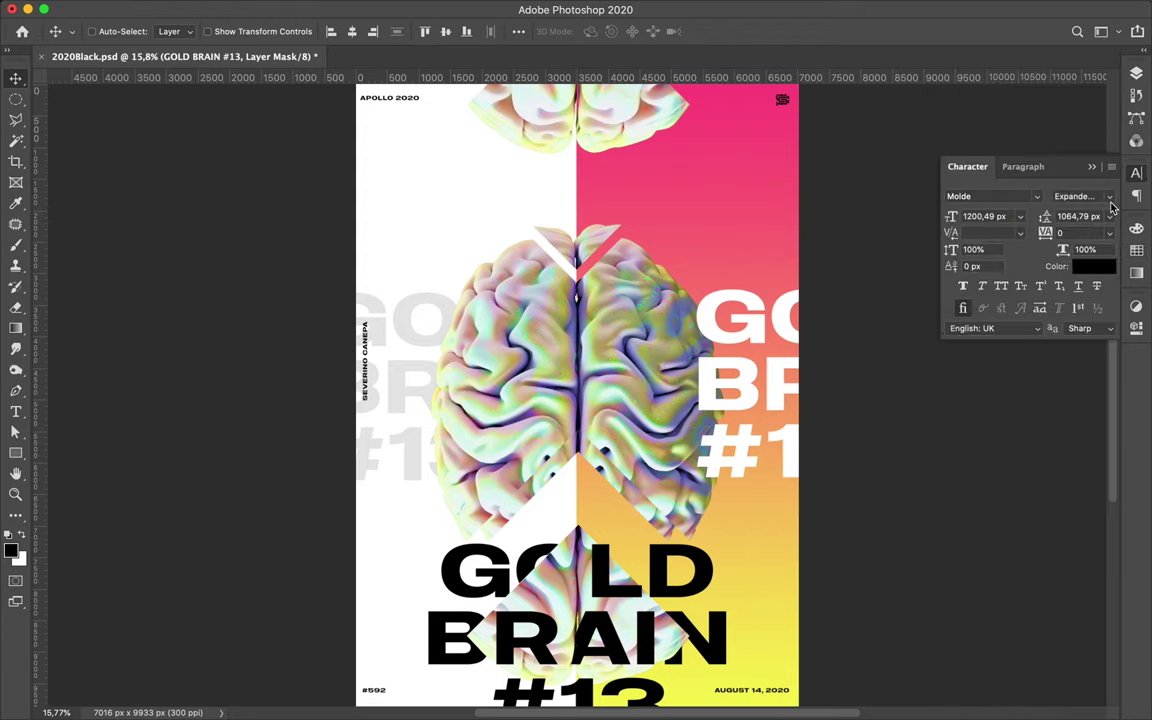
left_click(1094, 266)
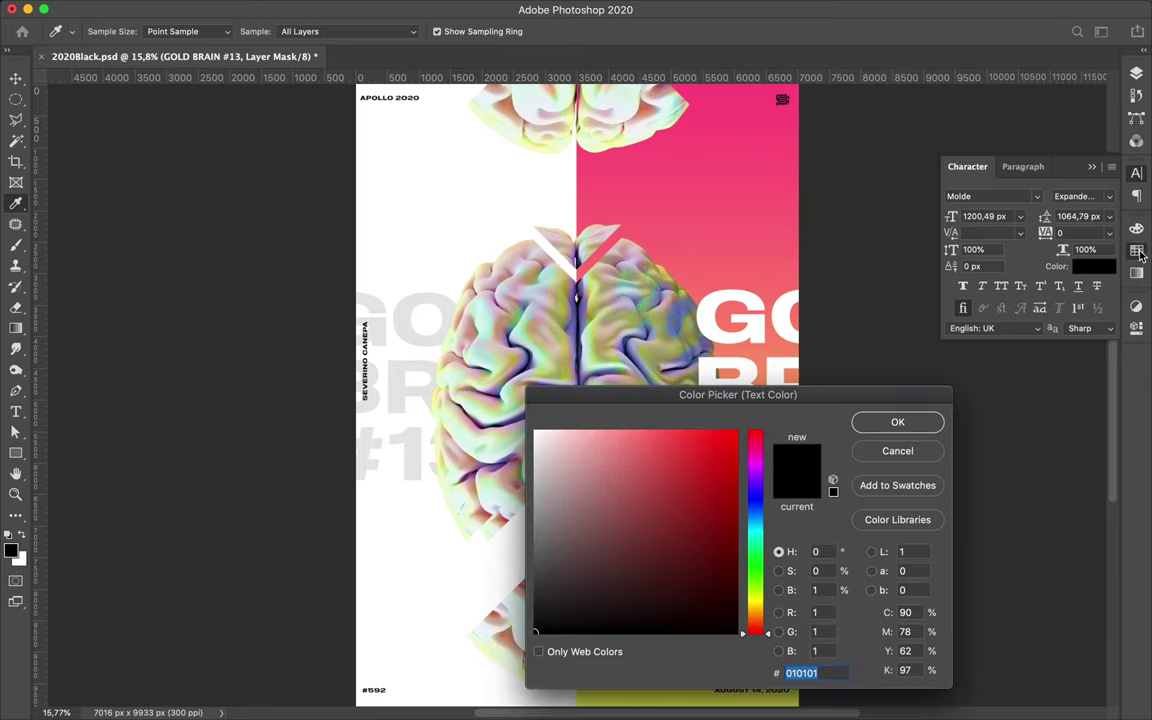
left_click(1137, 250)
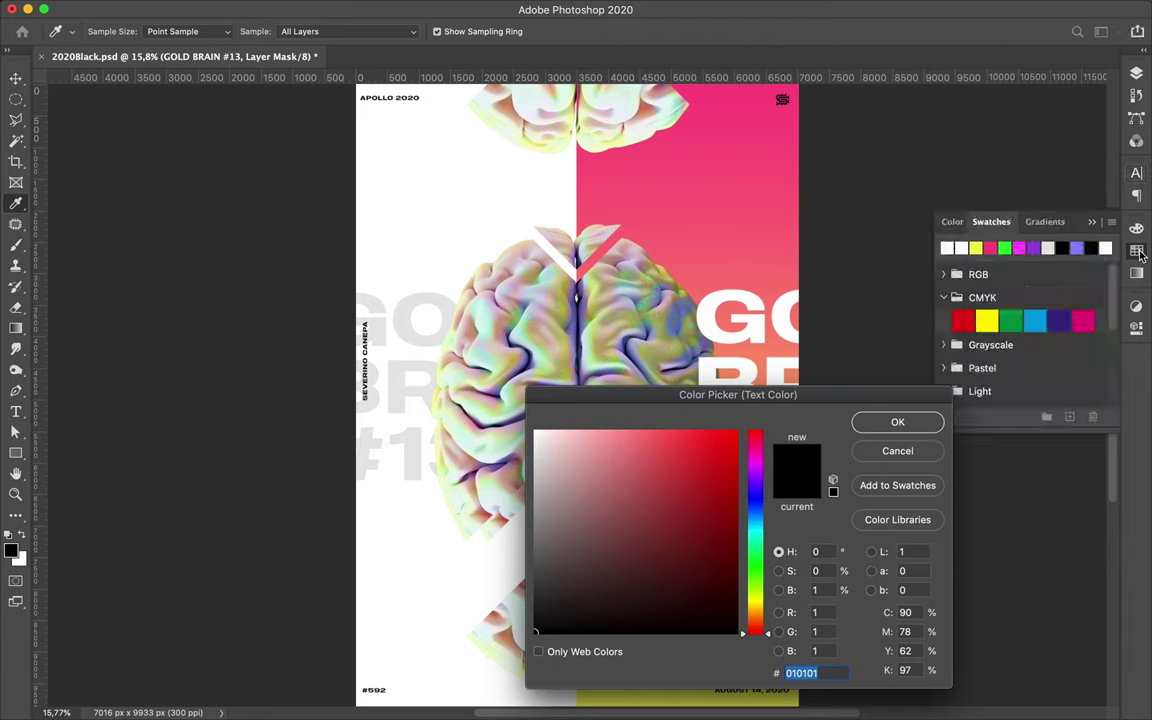
left_click(992, 248)
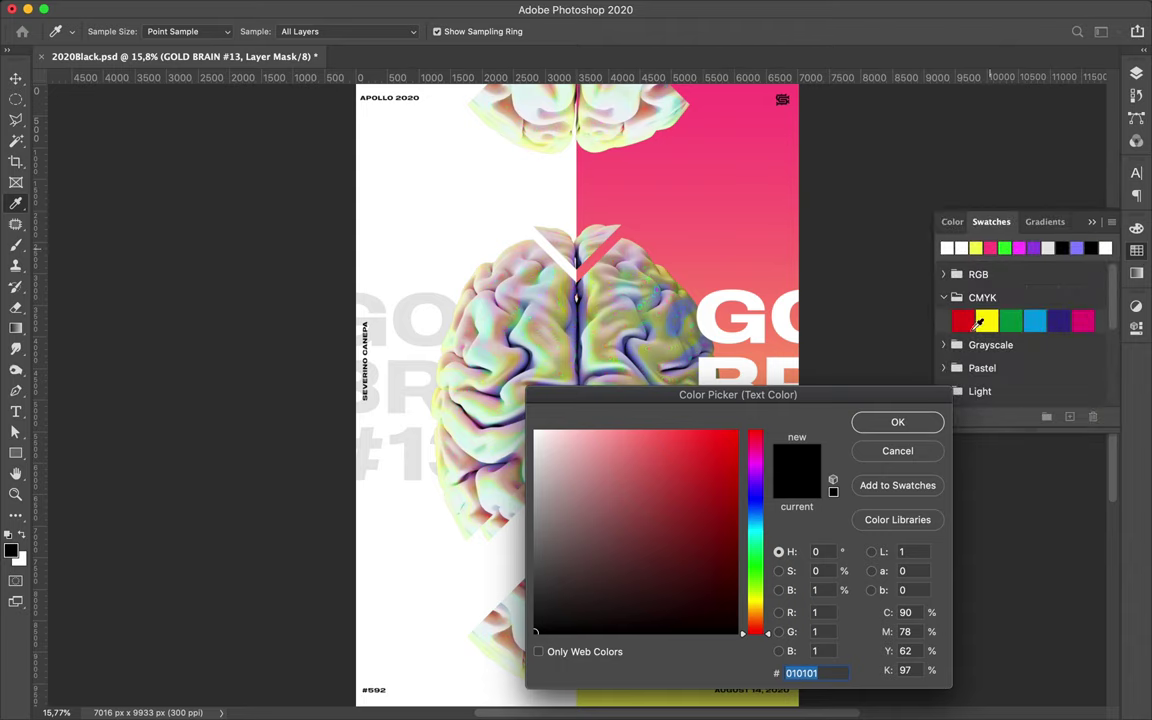
left_click(920, 424)
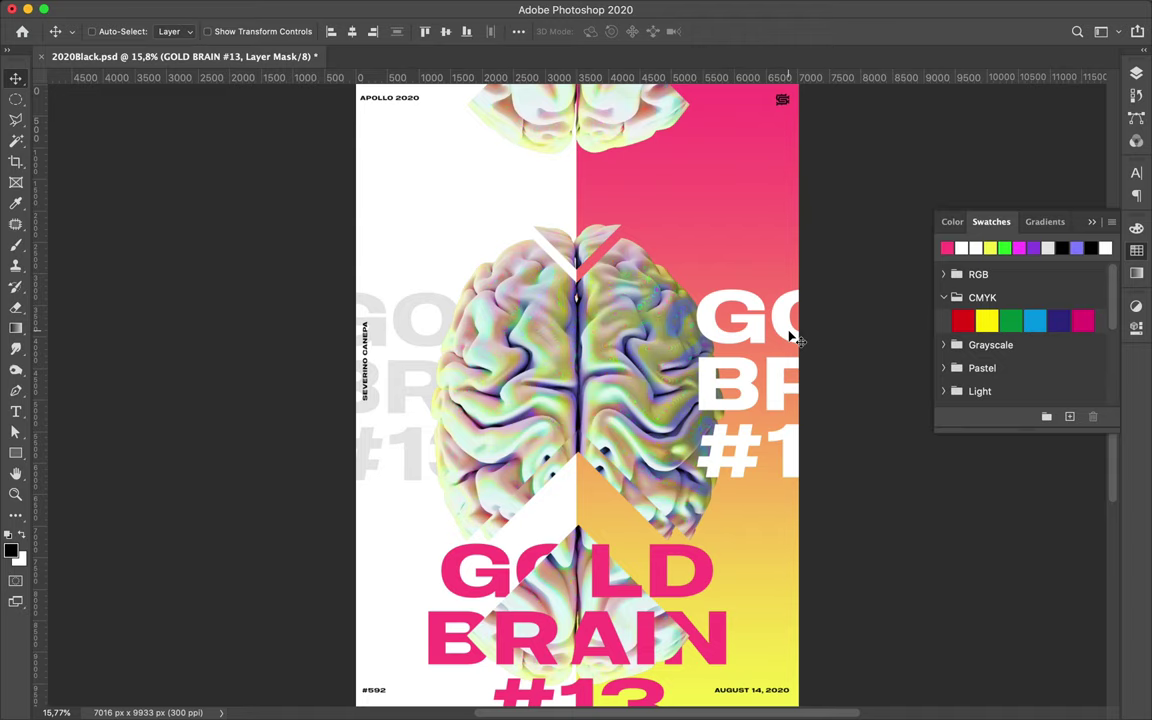
mouse_move(576, 8)
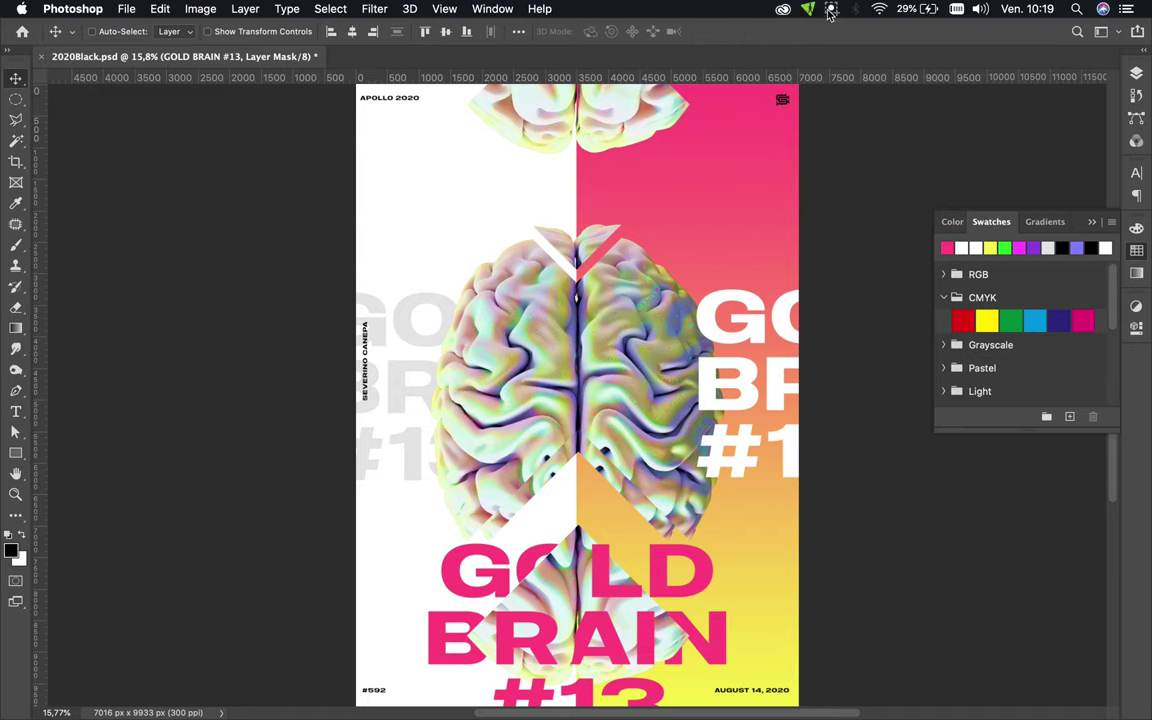
left_click(831, 11)
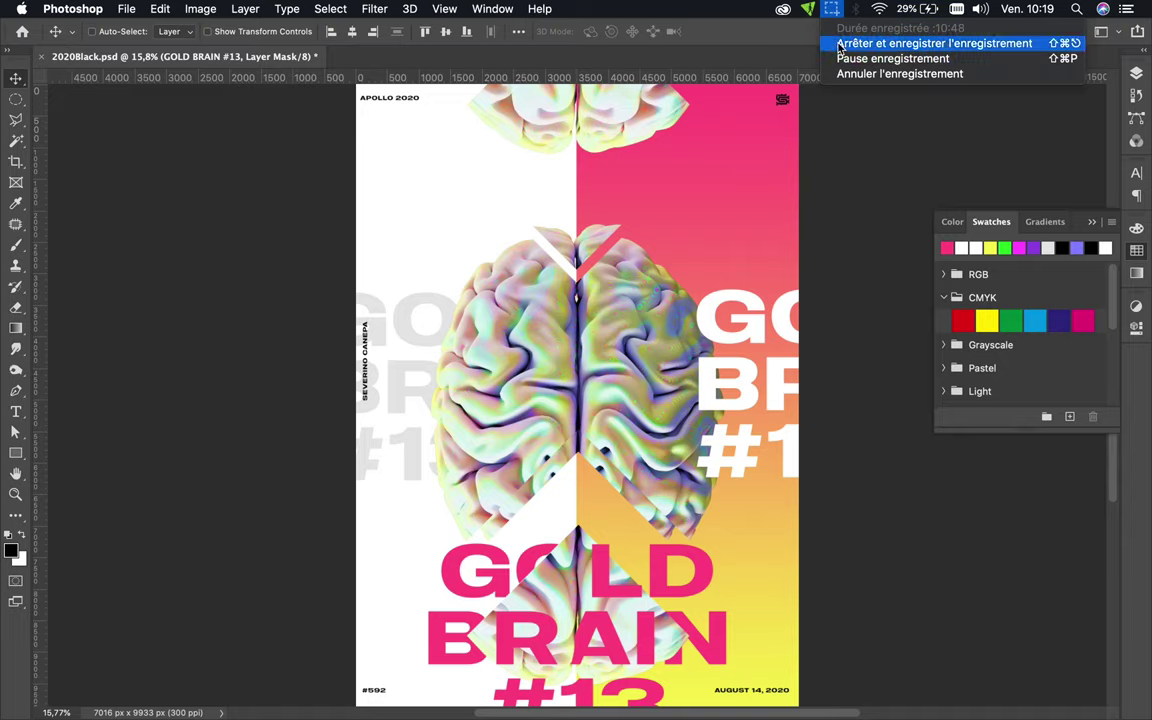
left_click(840, 47)
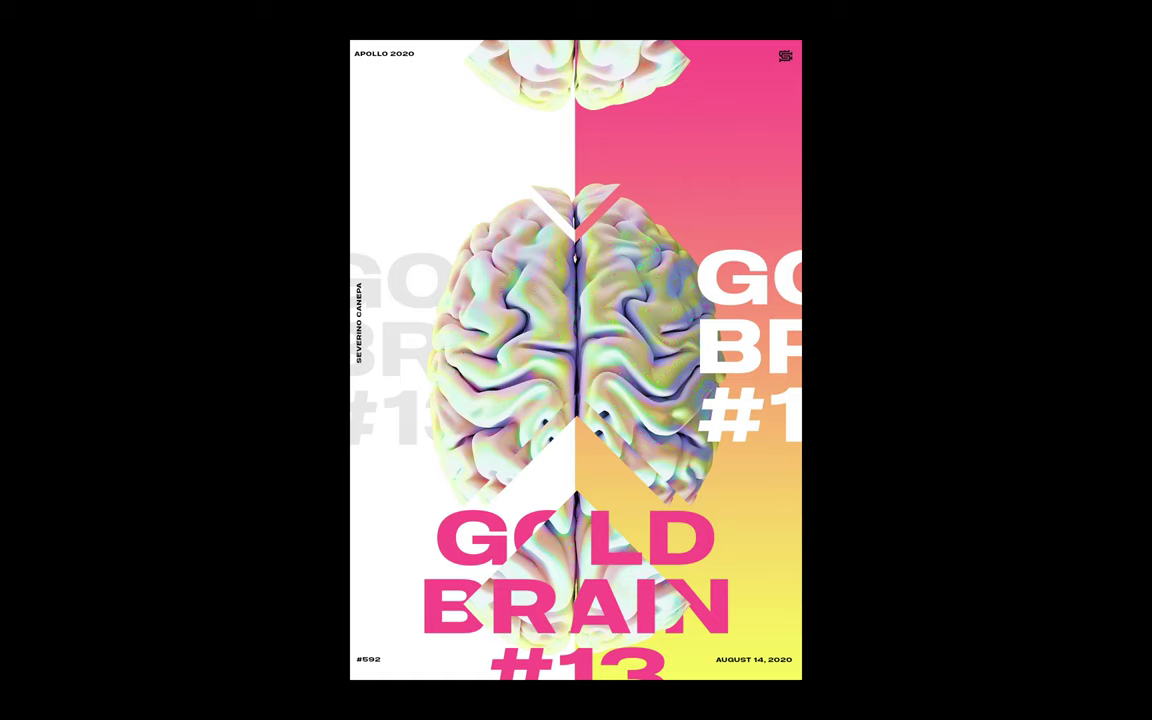